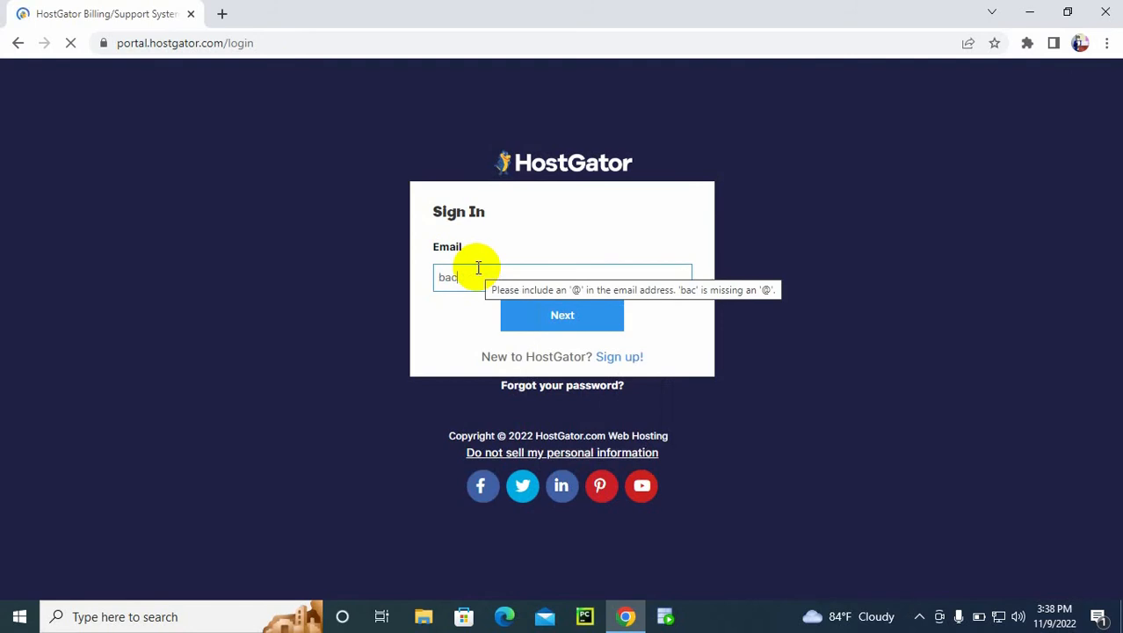
Step: Enter the account email address in the HostGator sign-in form and continue to the password stage
text(damb)
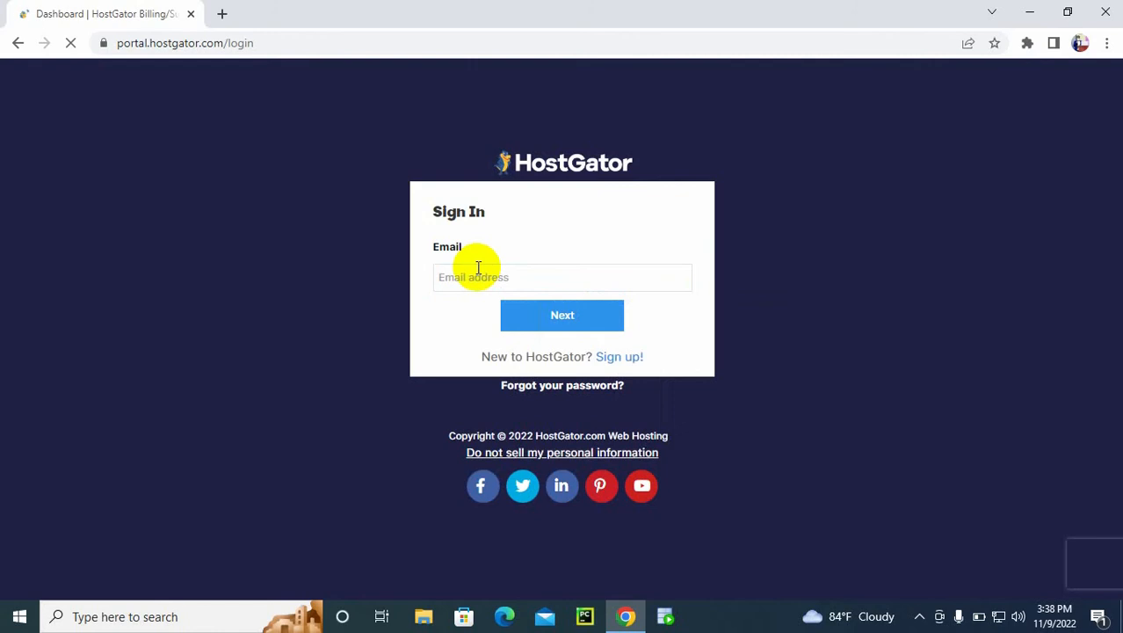
click(478, 267)
text(ba)
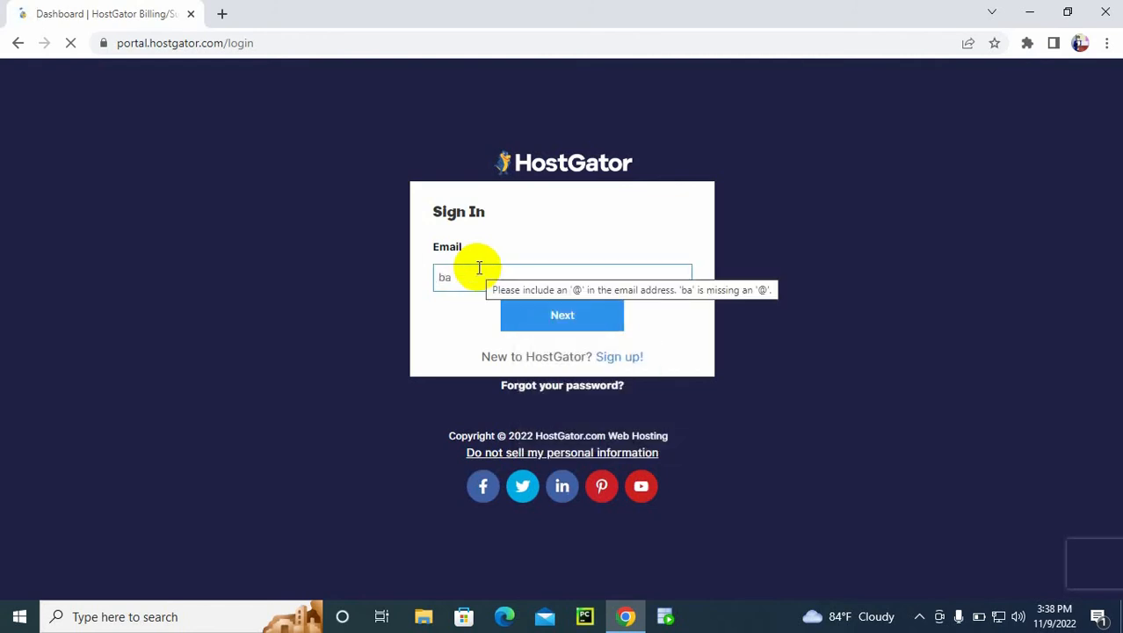
key(ctrl+a)
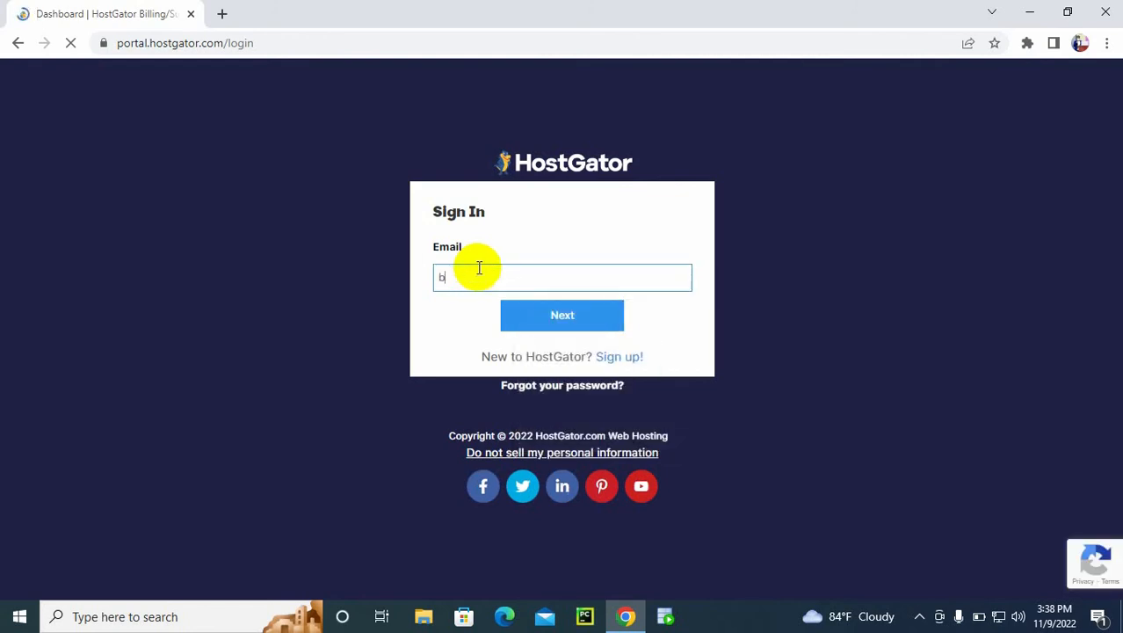
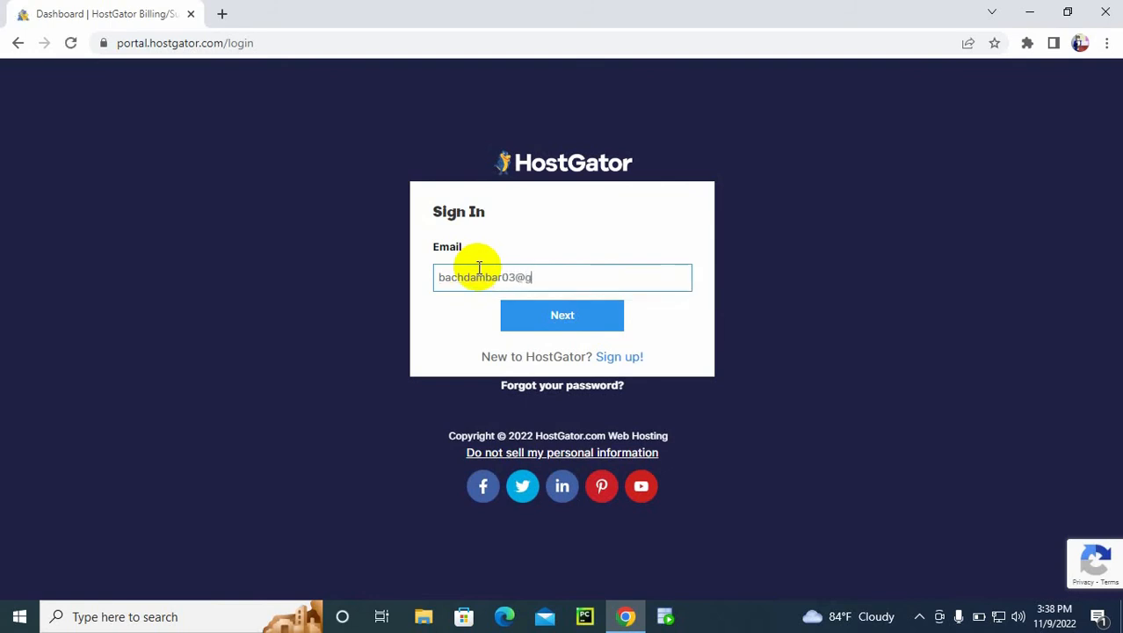
click(522, 332)
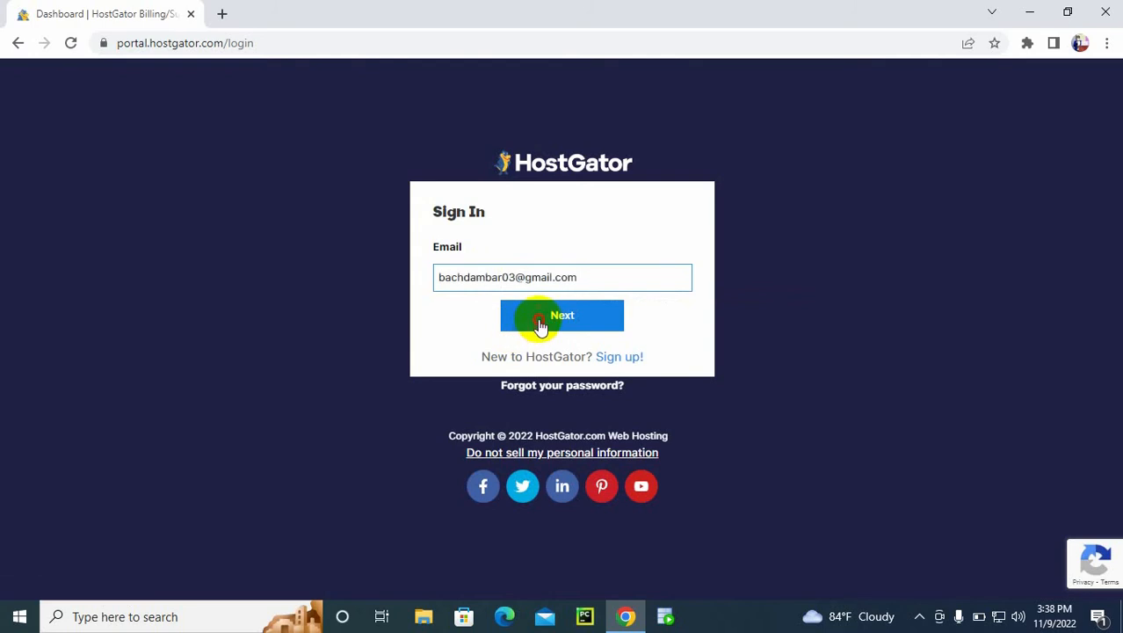
Step: Enter the account password and log in to the HostGator portal
click(520, 313)
text(****)
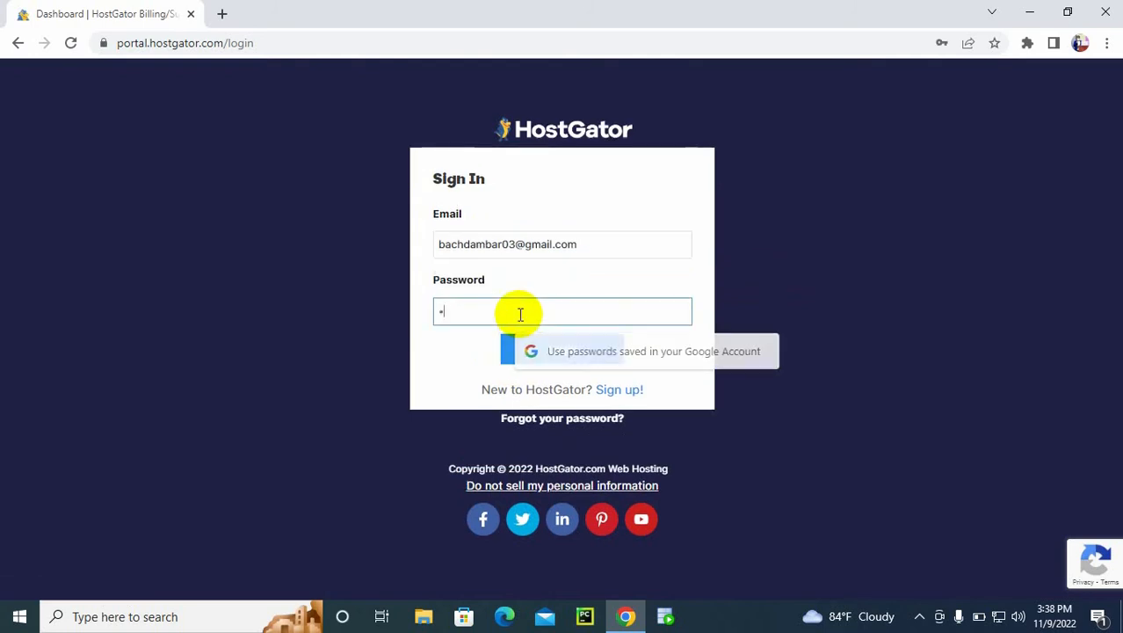
text(****)
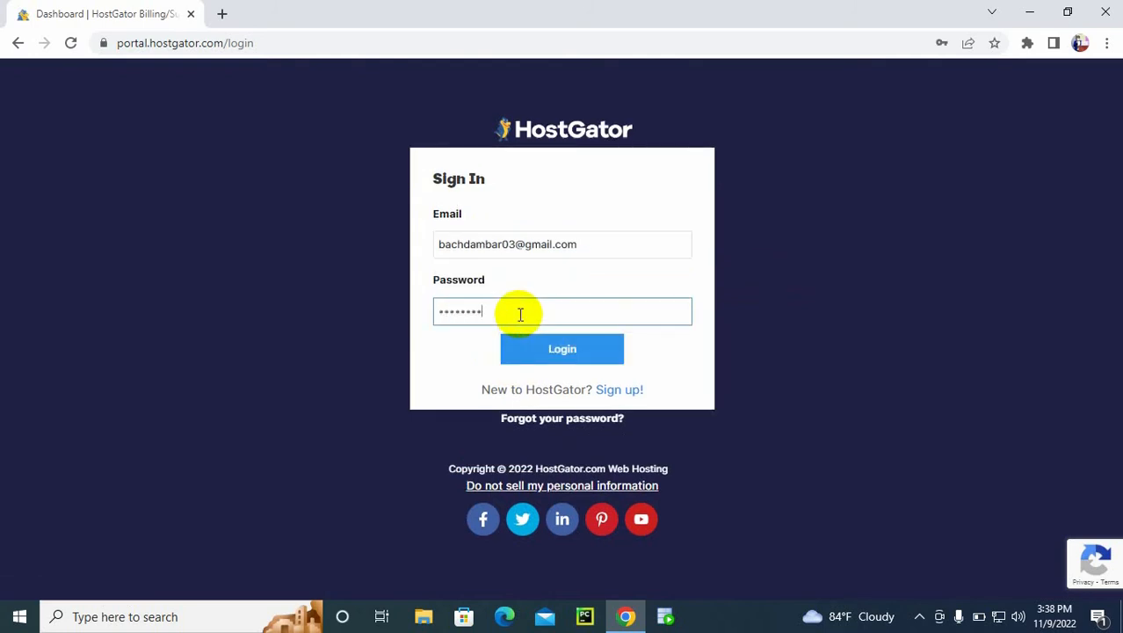
text(****)
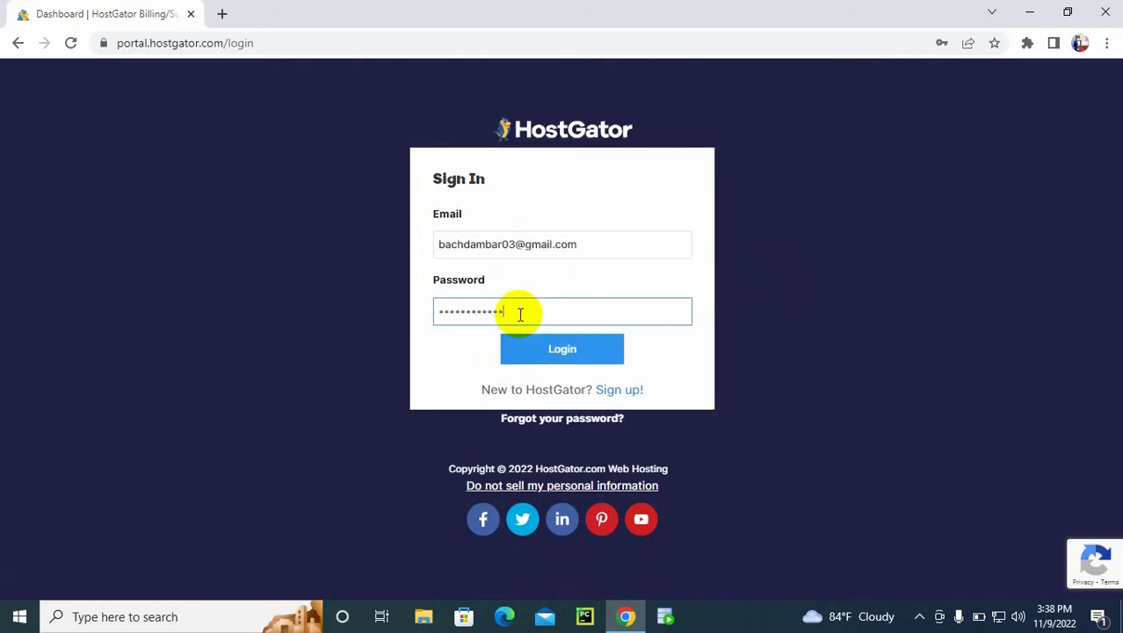
click(559, 349)
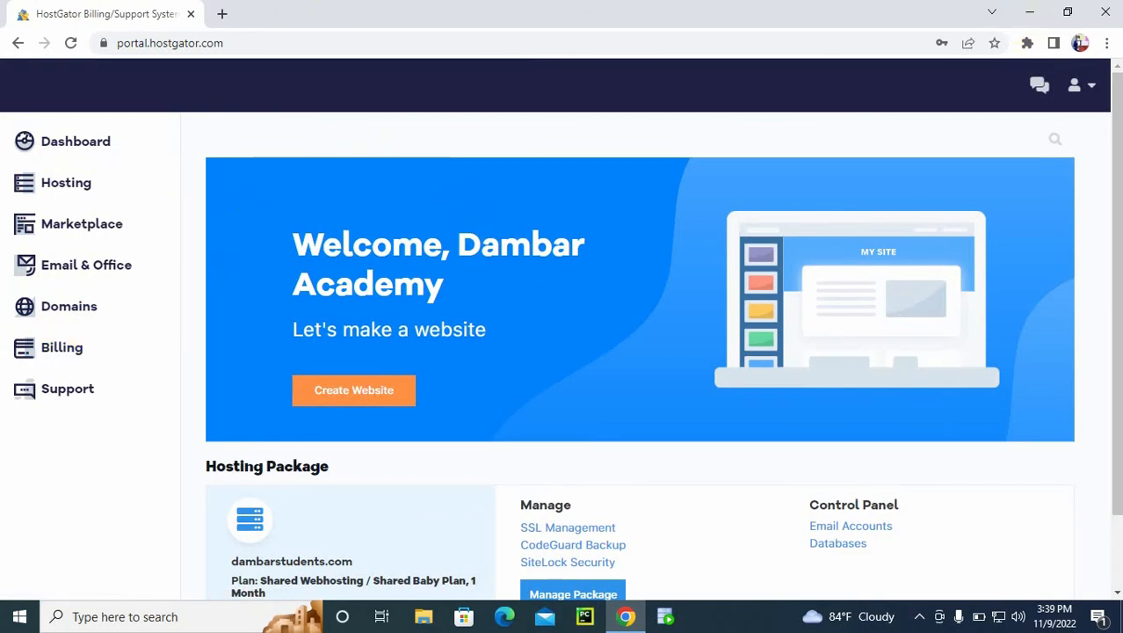
Step: Decline saving the password in the browser and open the HostGator support chat
click(1040, 88)
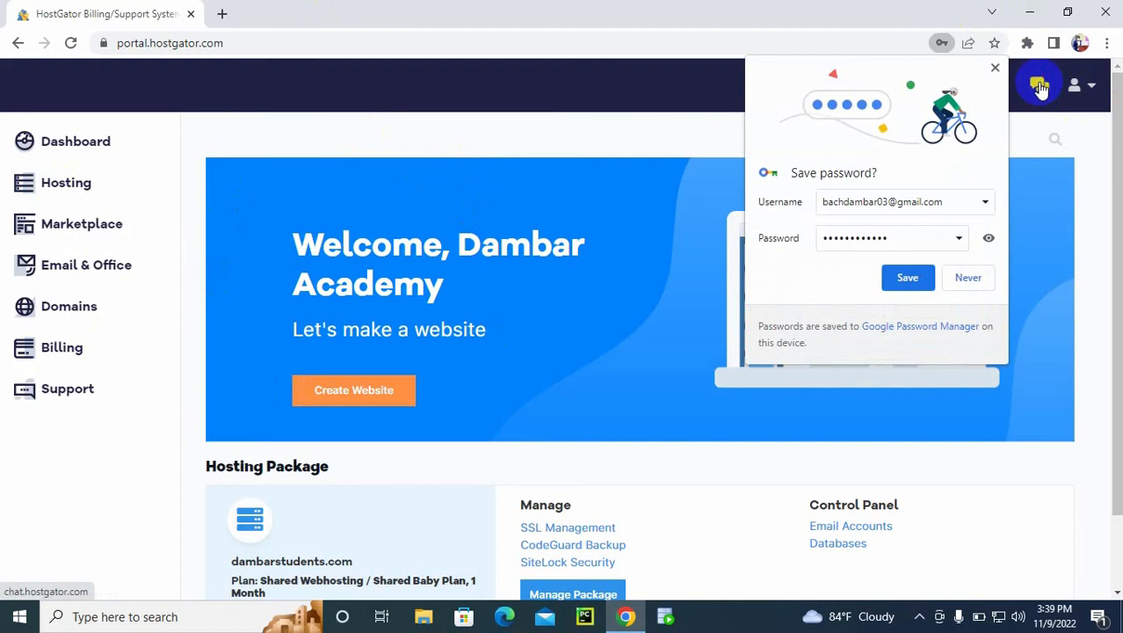
click(967, 278)
click(1039, 84)
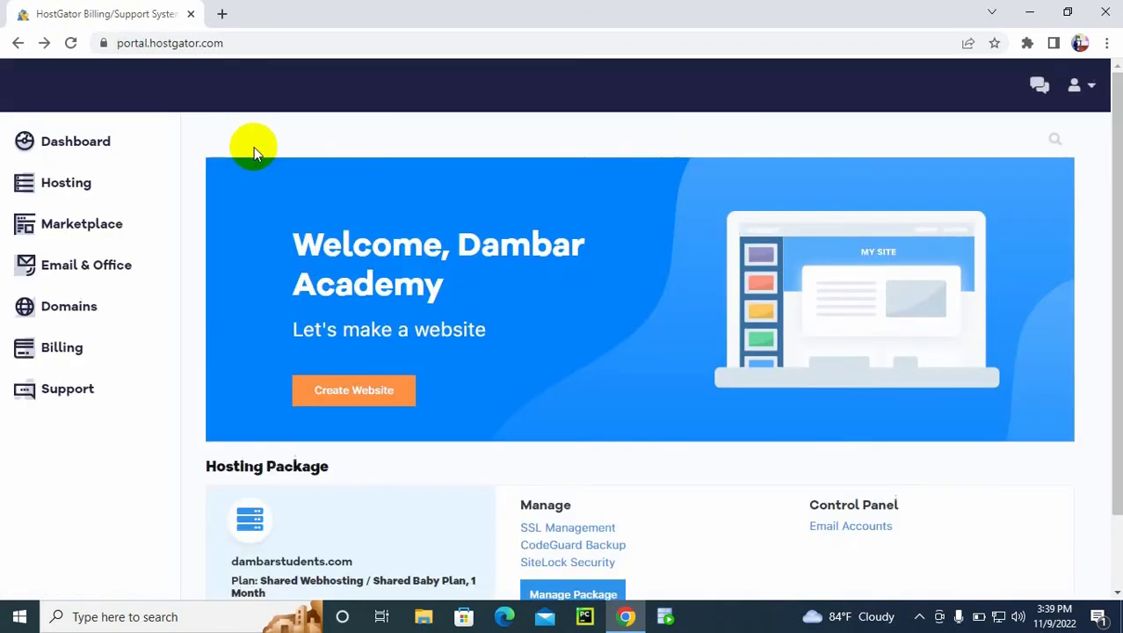
Step: Show the account's hosting packages, and load dambarstudents.com in a new browser tab
click(66, 188)
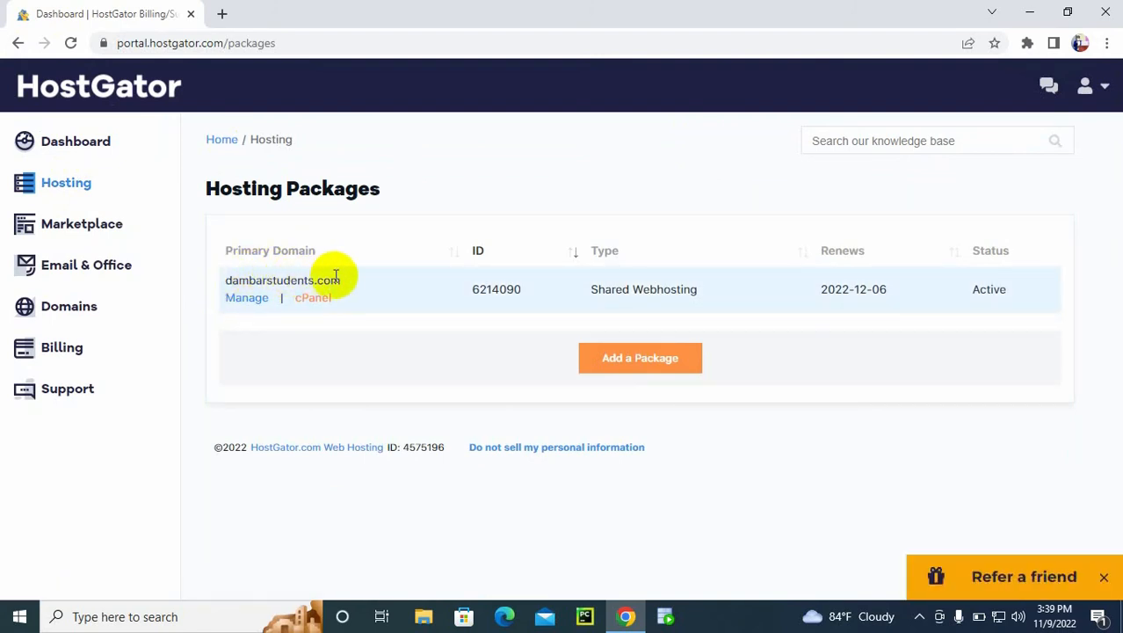
click(222, 12)
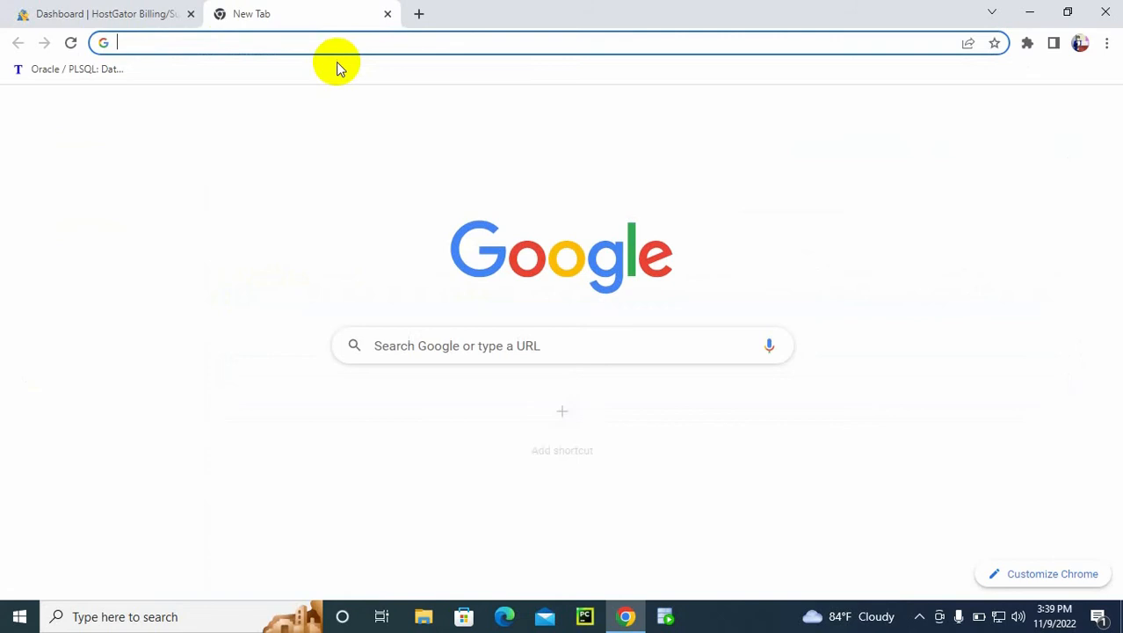
text(dambar)
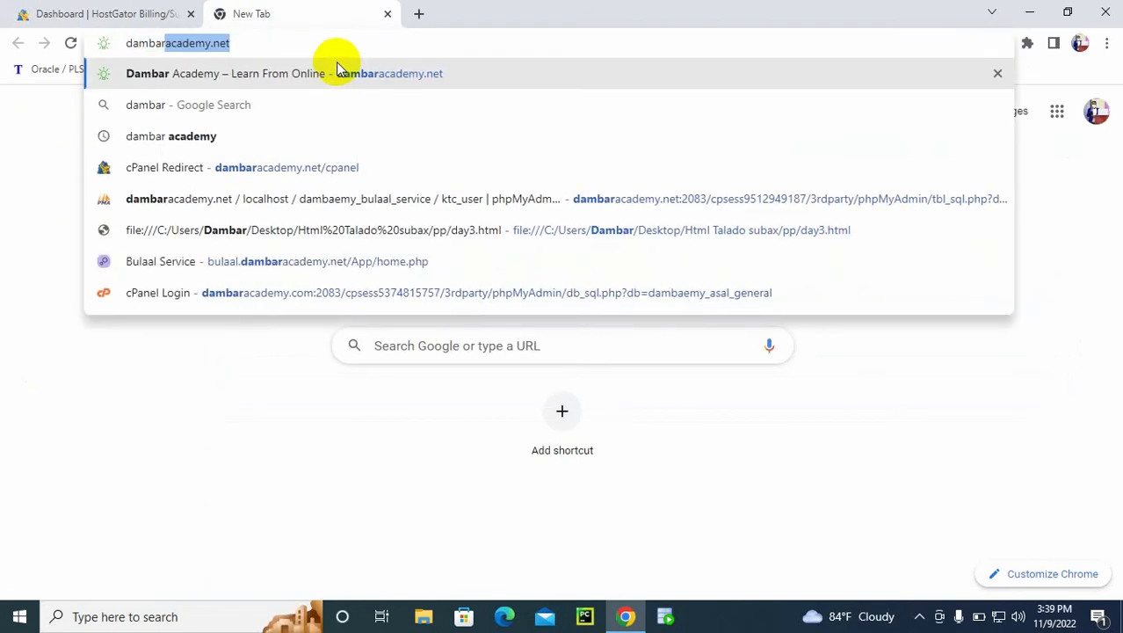
text(students)
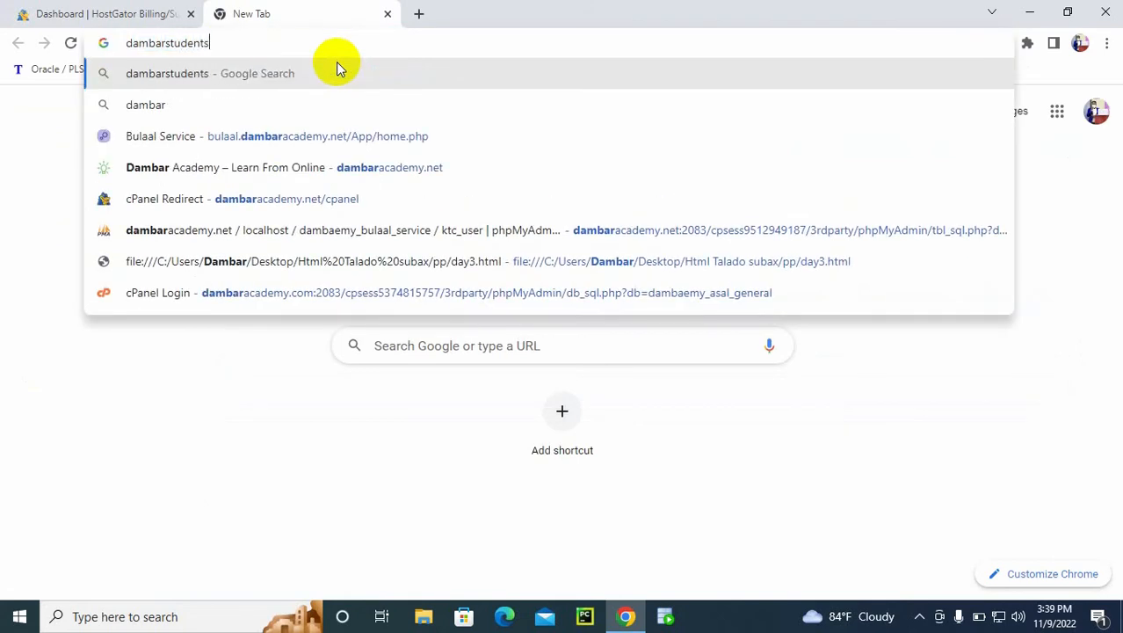
text(.com)
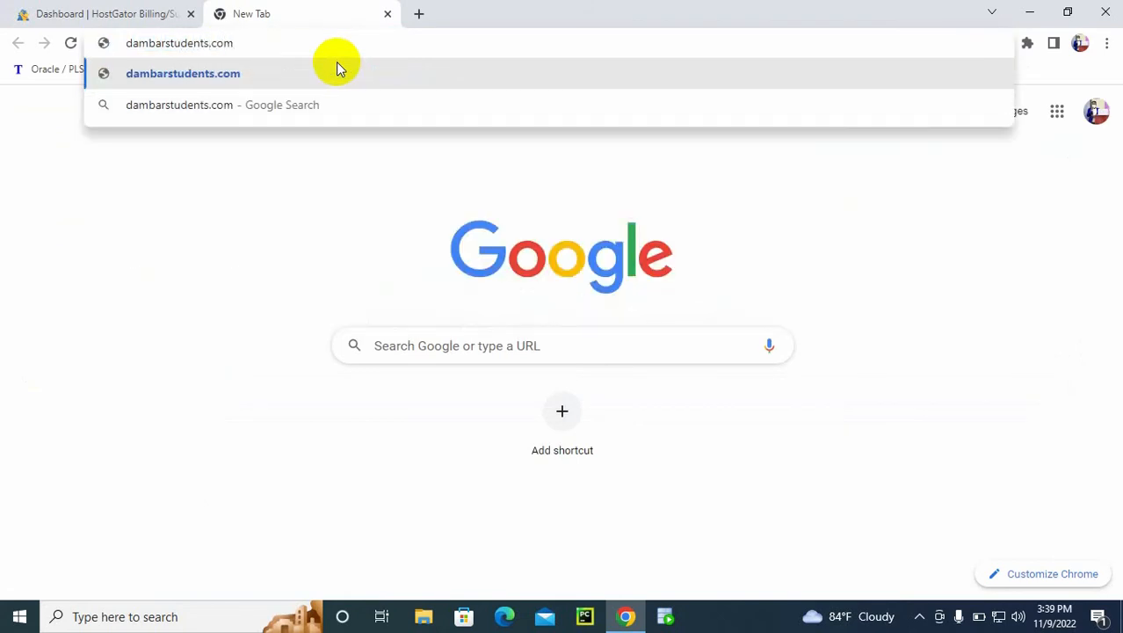
key(Return)
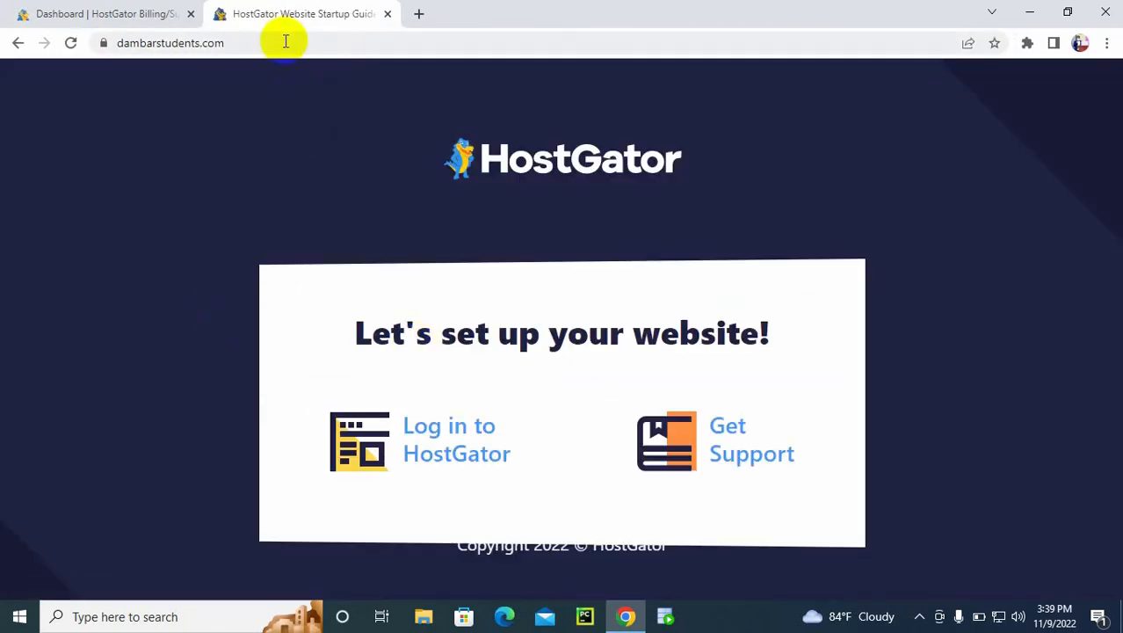
Step: Extend the site's address with /cpanel to load the cPanel login page for dambarstudents.com
click(277, 40)
click(302, 41)
text(/cpanel)
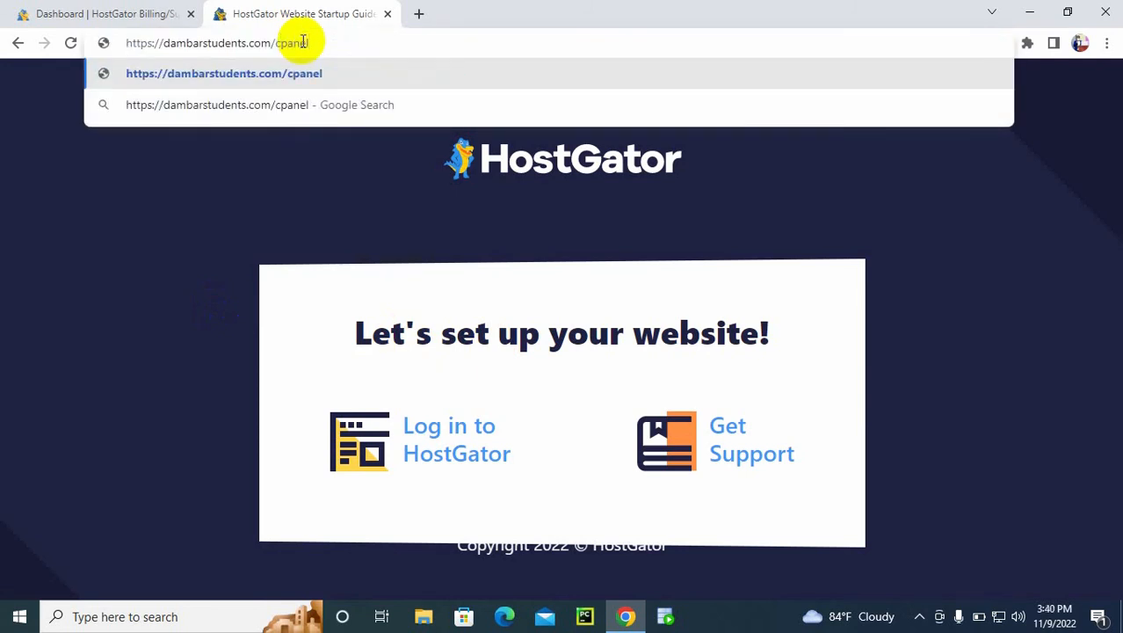
key(Return)
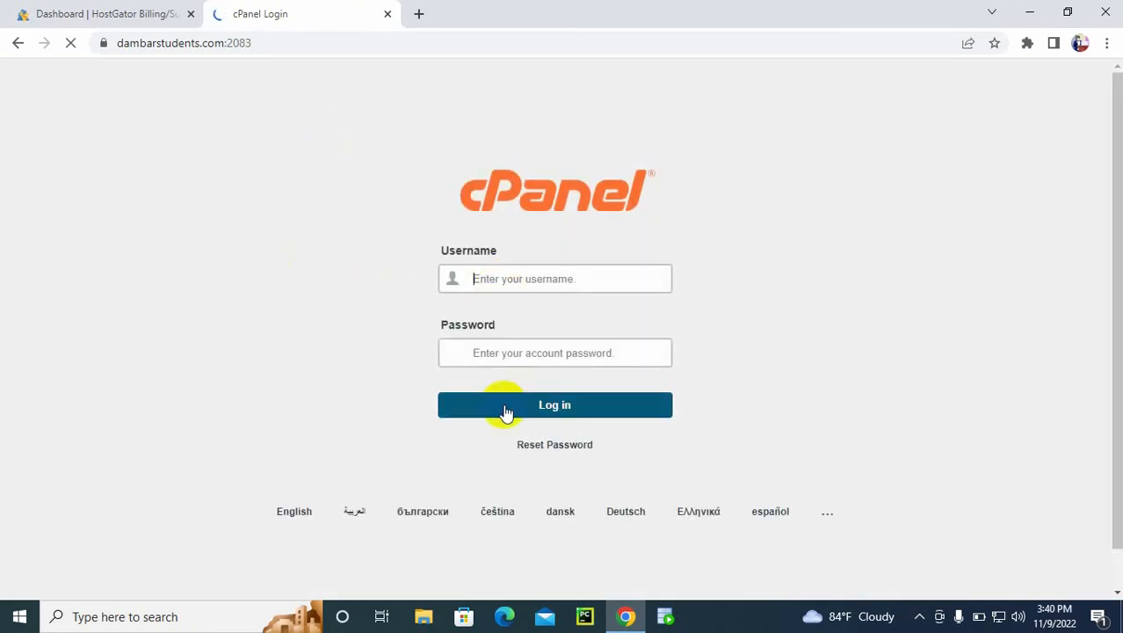
Step: Launch cPanel for dambarstudents.com from the hosting packages list, view it beside the cPanel login page, and close its tab
click(115, 11)
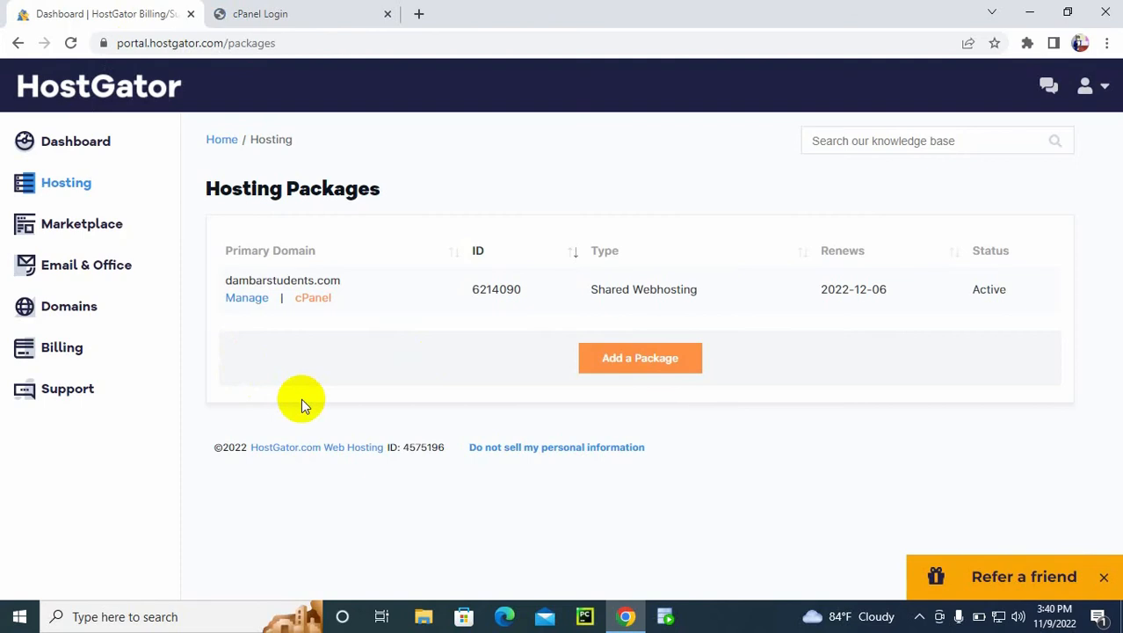
click(309, 300)
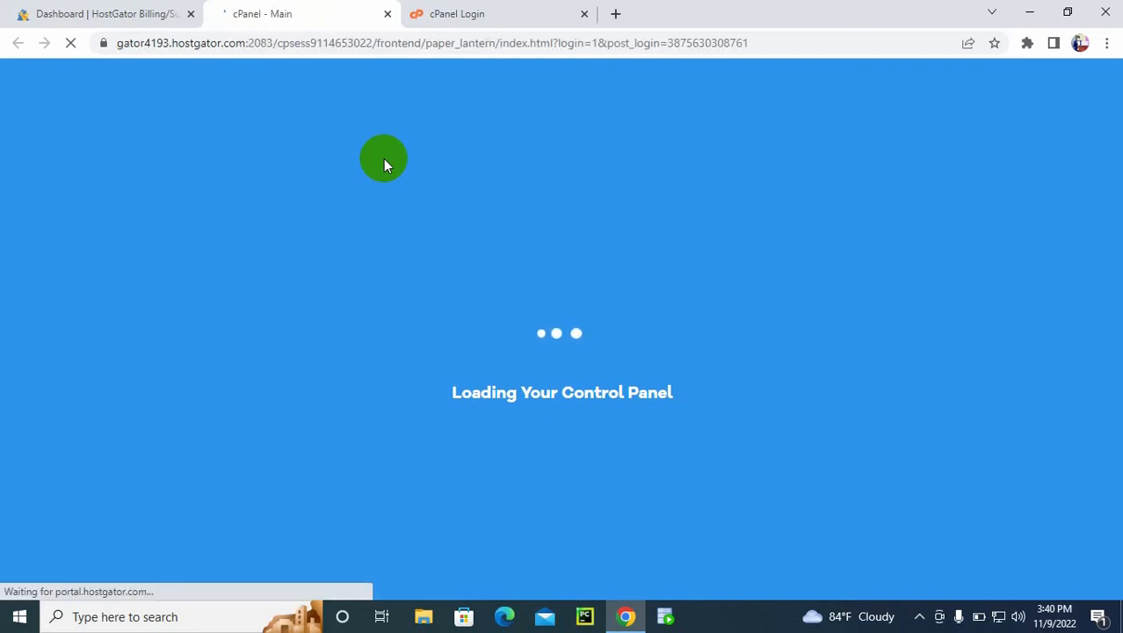
click(503, 8)
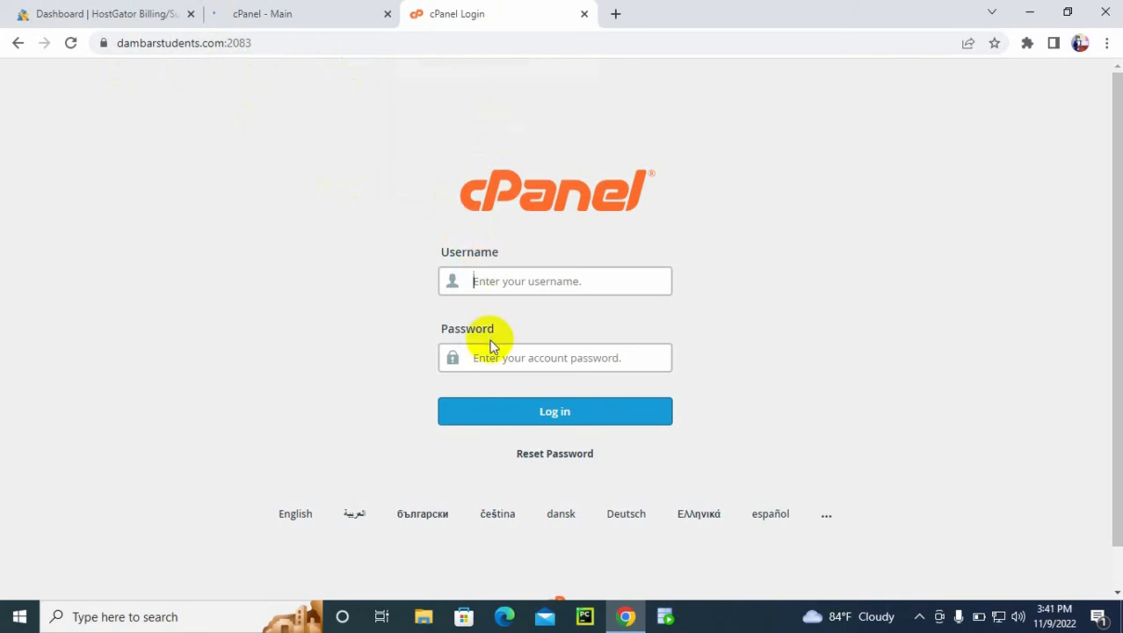
click(318, 9)
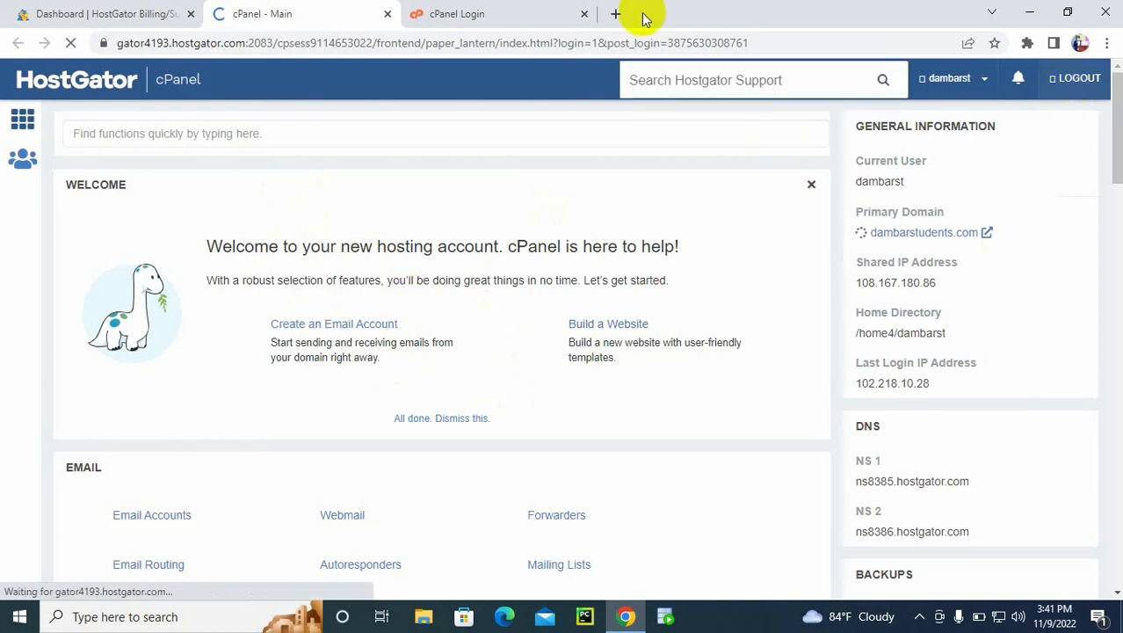
click(387, 14)
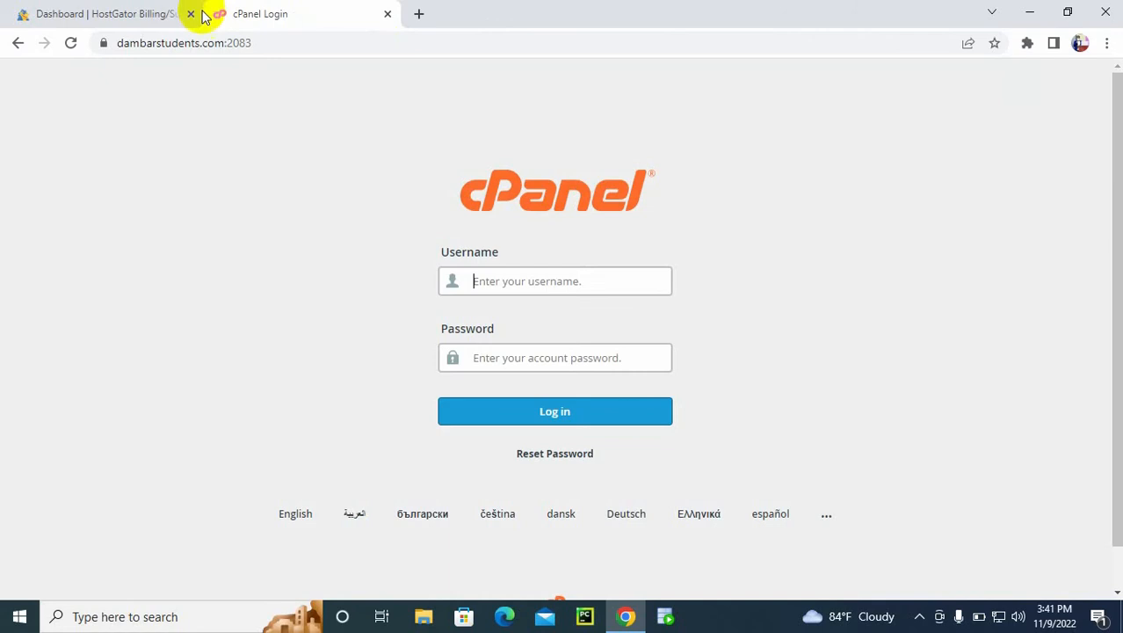
Step: Open the management page of the dambarstudents.com package and examine its renewal date and price
click(113, 13)
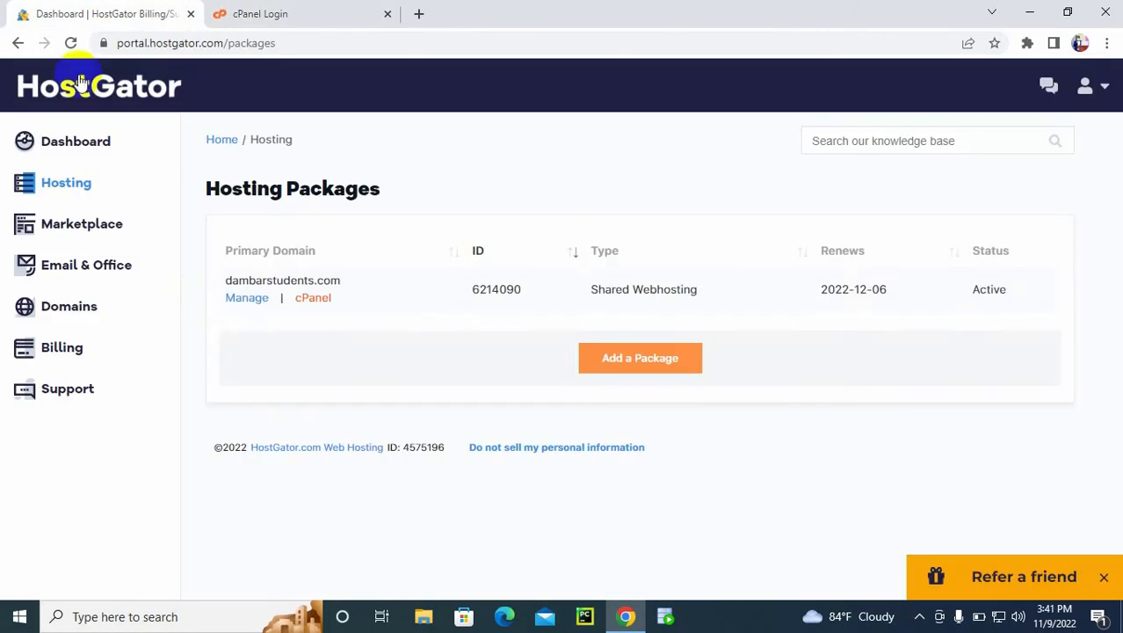
click(243, 298)
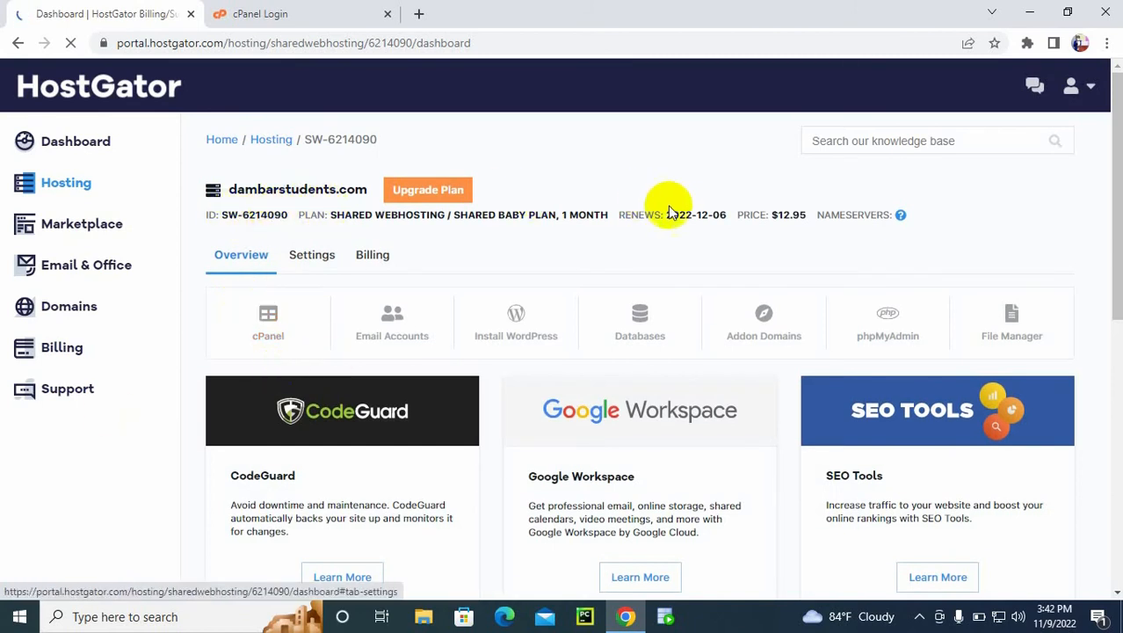
drag(678, 214, 720, 214)
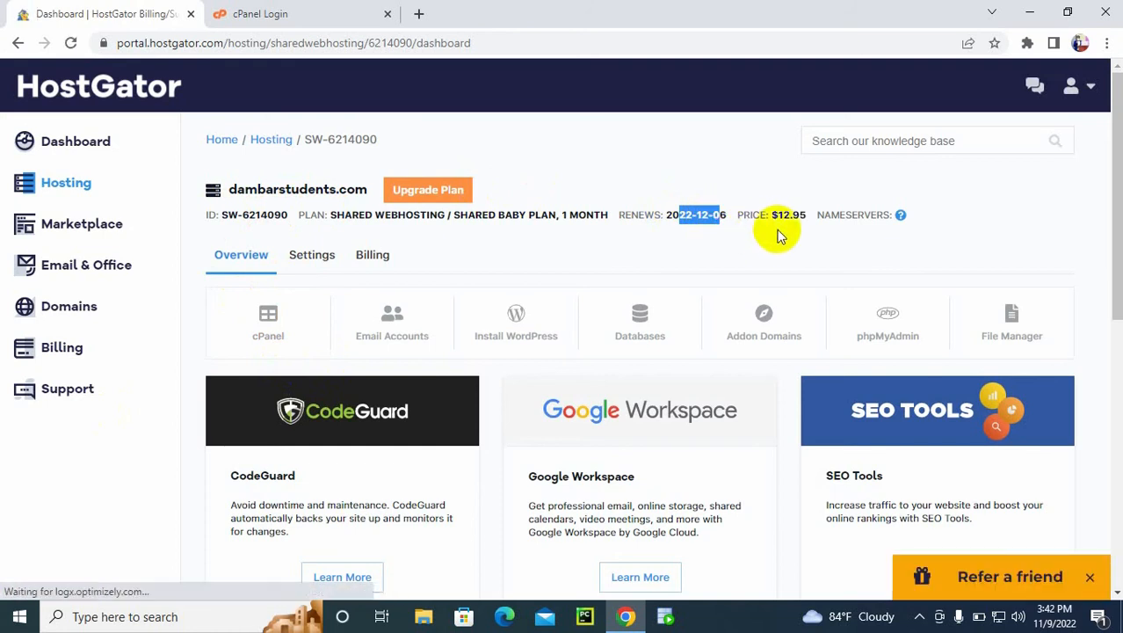
drag(777, 214, 807, 216)
click(978, 204)
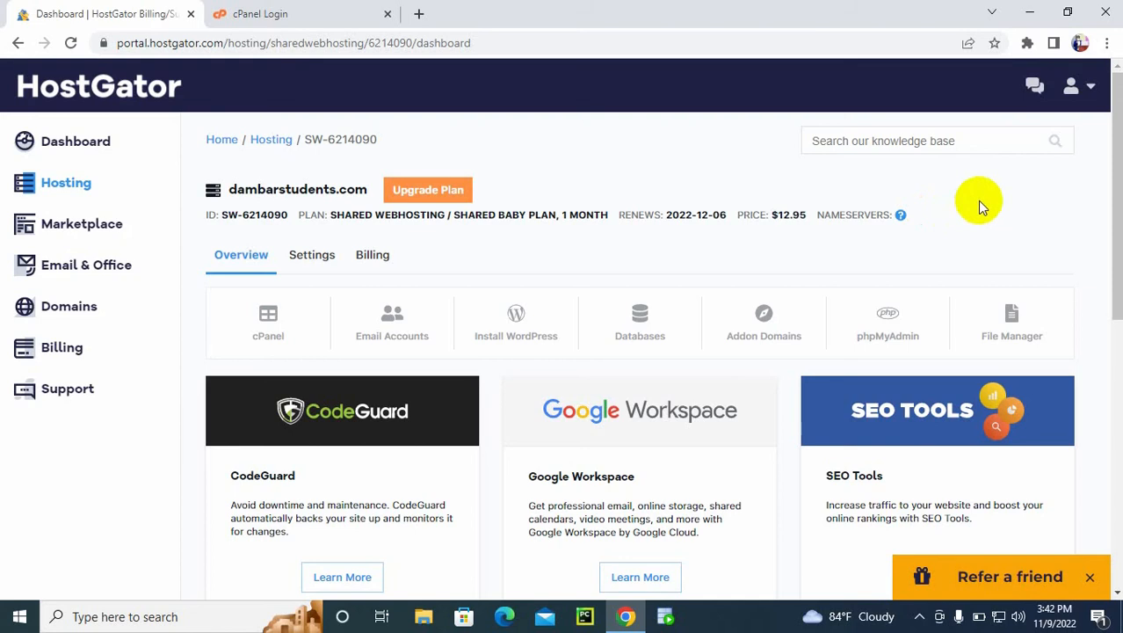
Step: Show the package's server info and settings, and select the cPanel username text
mouse_move(1111, 165)
mouse_down()
mouse_move(1114, 263)
mouse_move(1112, 162)
mouse_up()
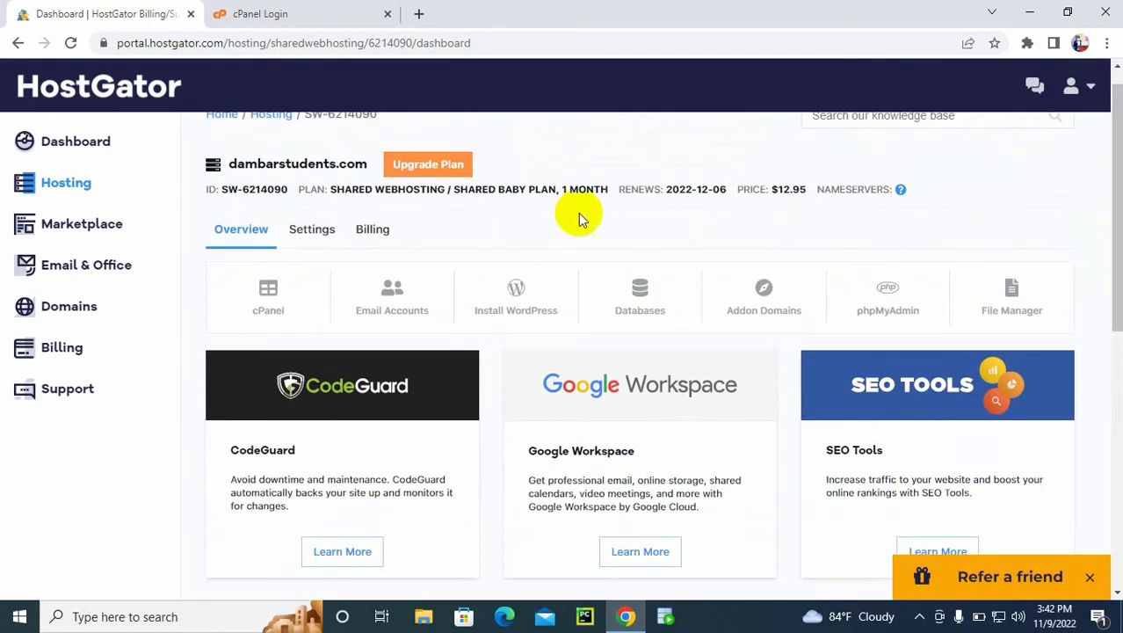
click(299, 230)
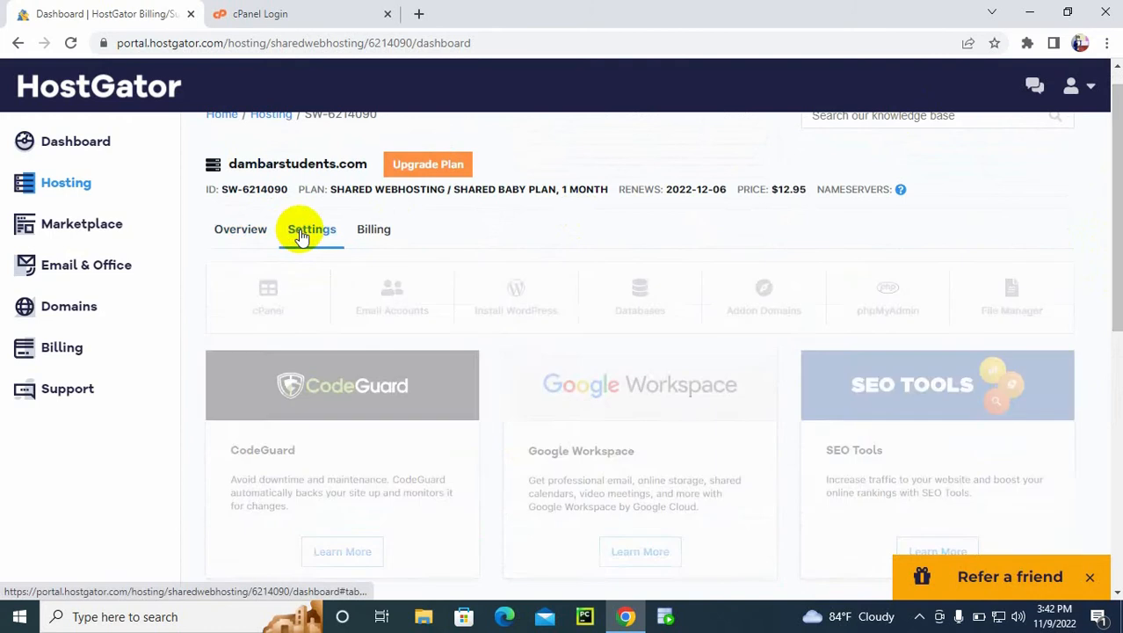
drag(1111, 189, 1104, 238)
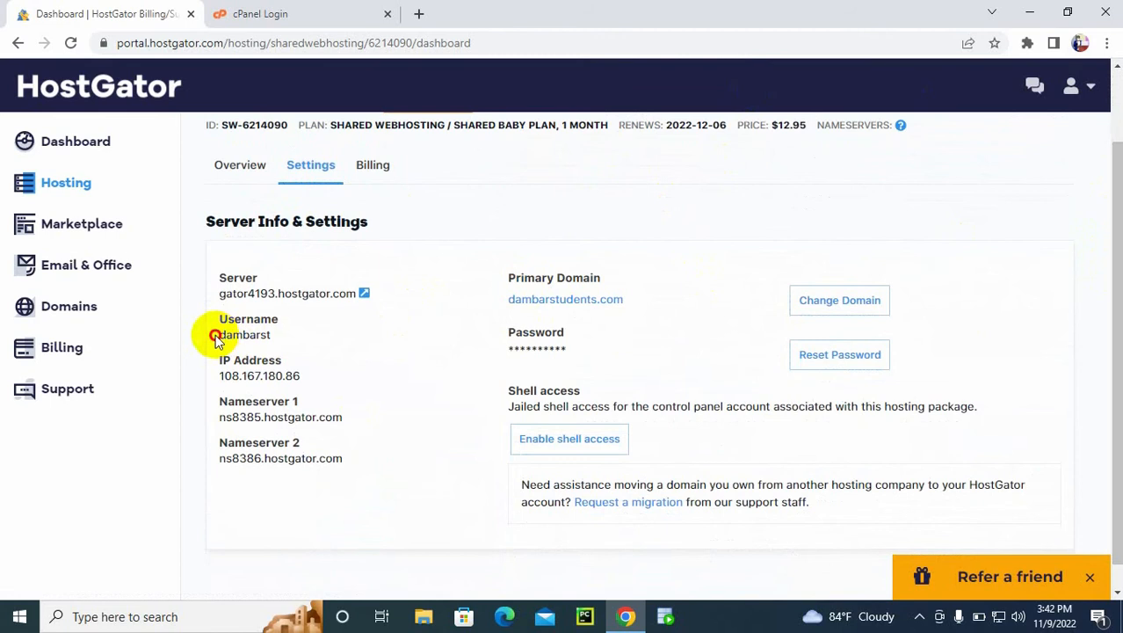
drag(217, 334, 275, 337)
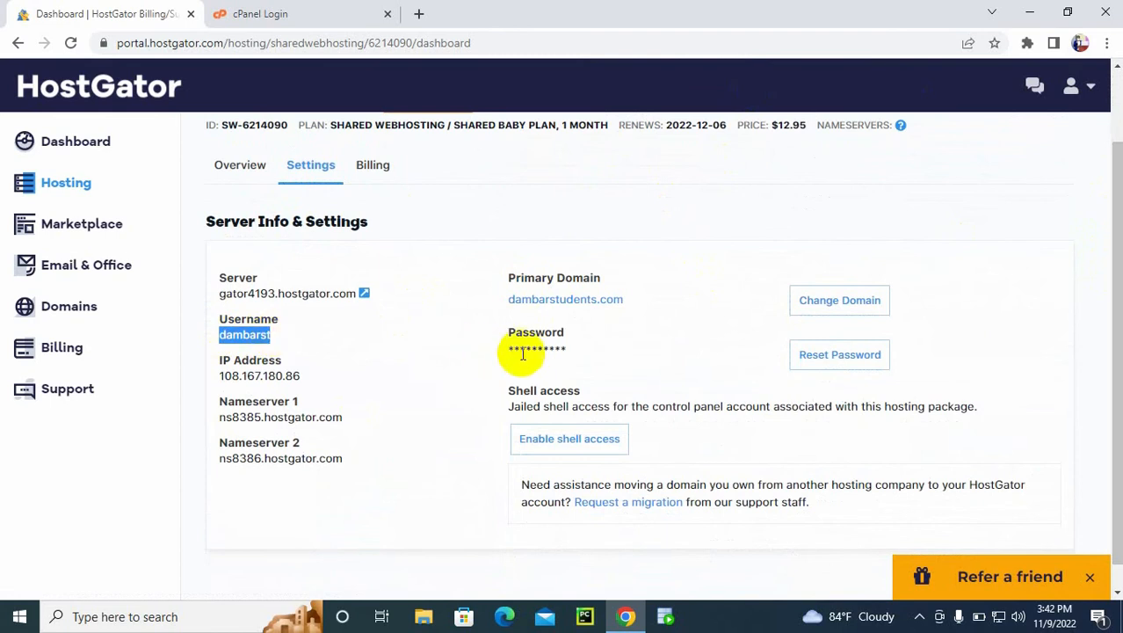
Step: Copy the selected cPanel username and paste it into the username field of the cPanel login page
right_click(267, 335)
click(294, 350)
click(266, 9)
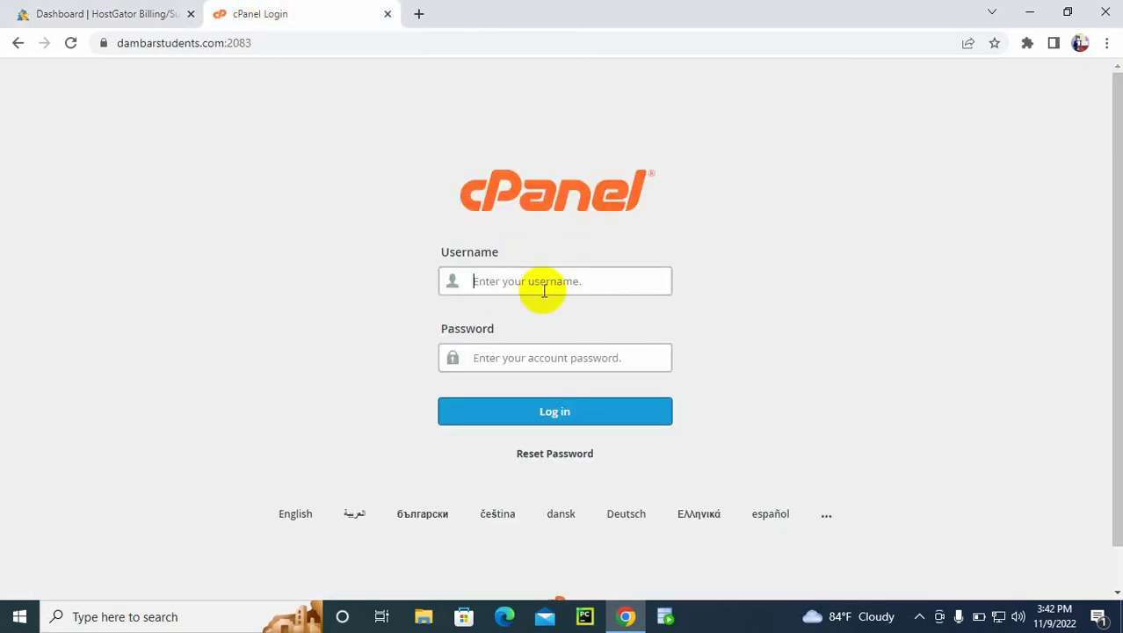
key(ctrl+v)
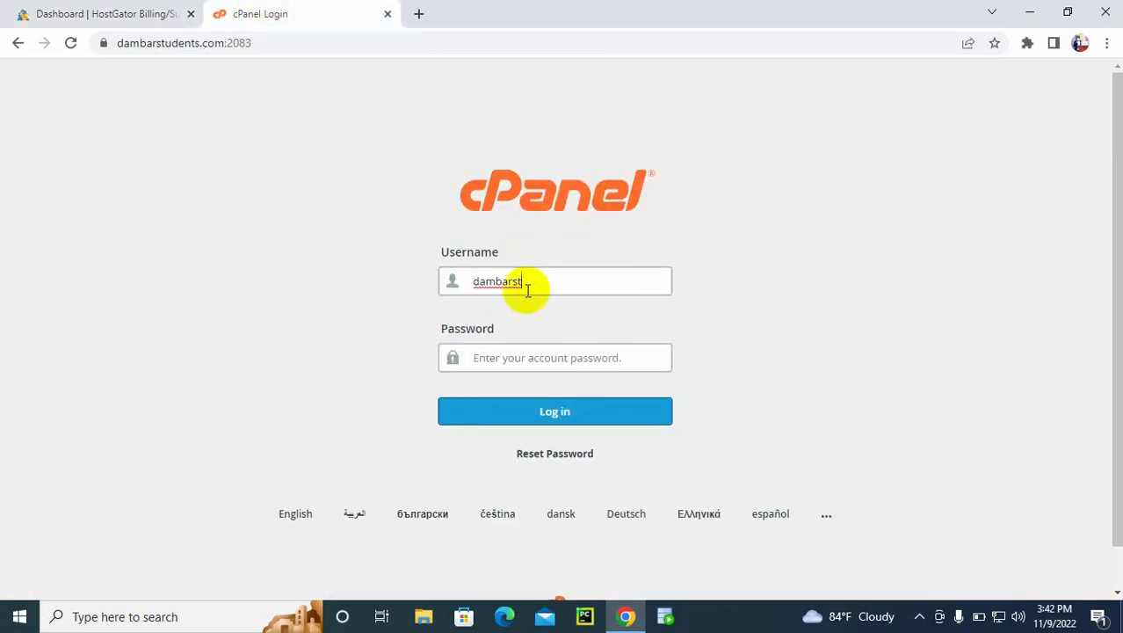
Step: Return to the dambarstudents.com package's settings and open its password reset page
click(158, 14)
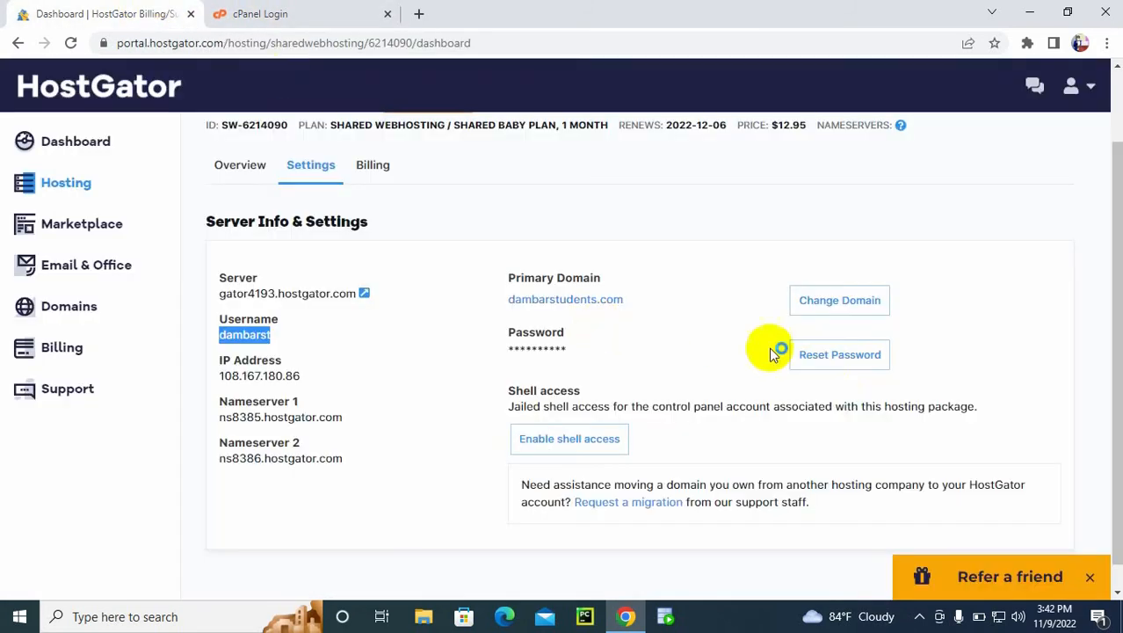
click(837, 360)
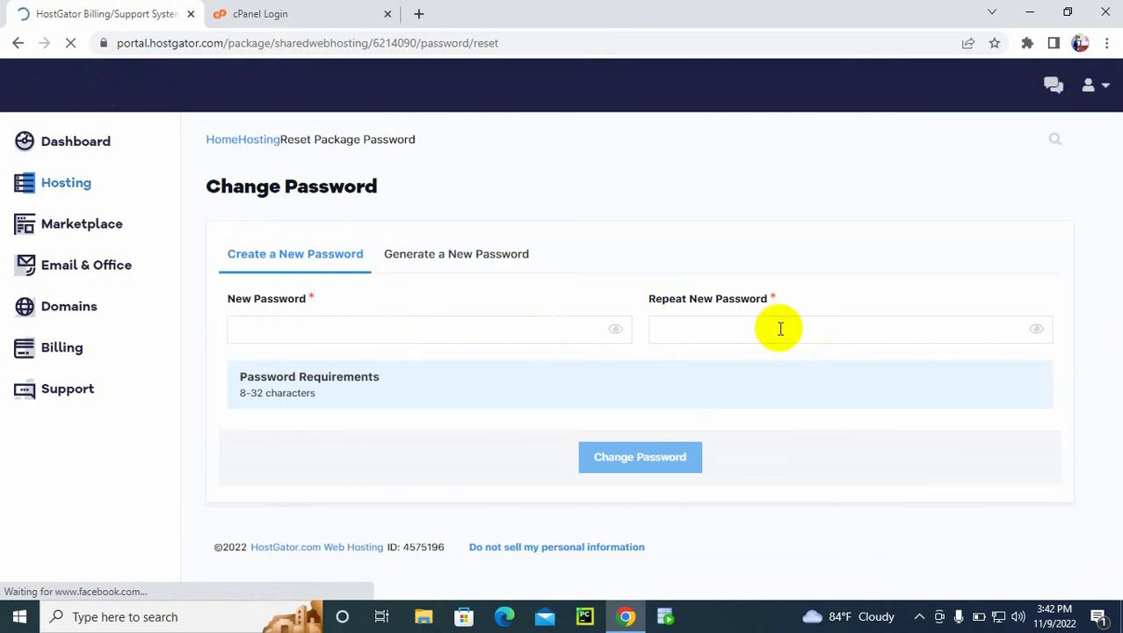
Step: Generate a new 18-digit password for the hosting package
click(458, 265)
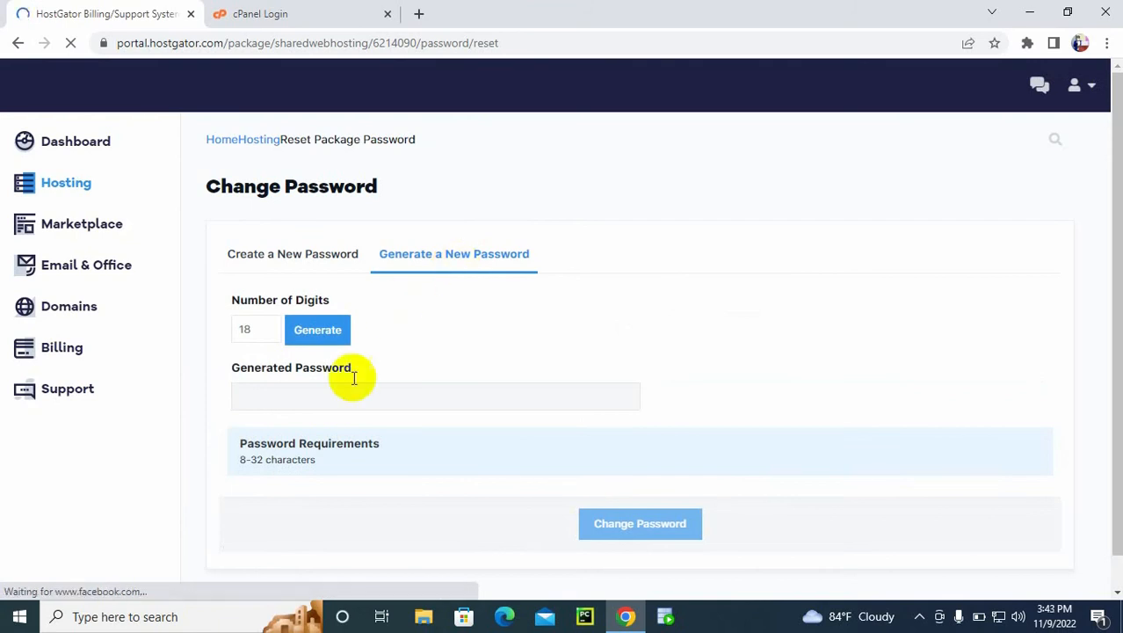
click(320, 391)
click(314, 334)
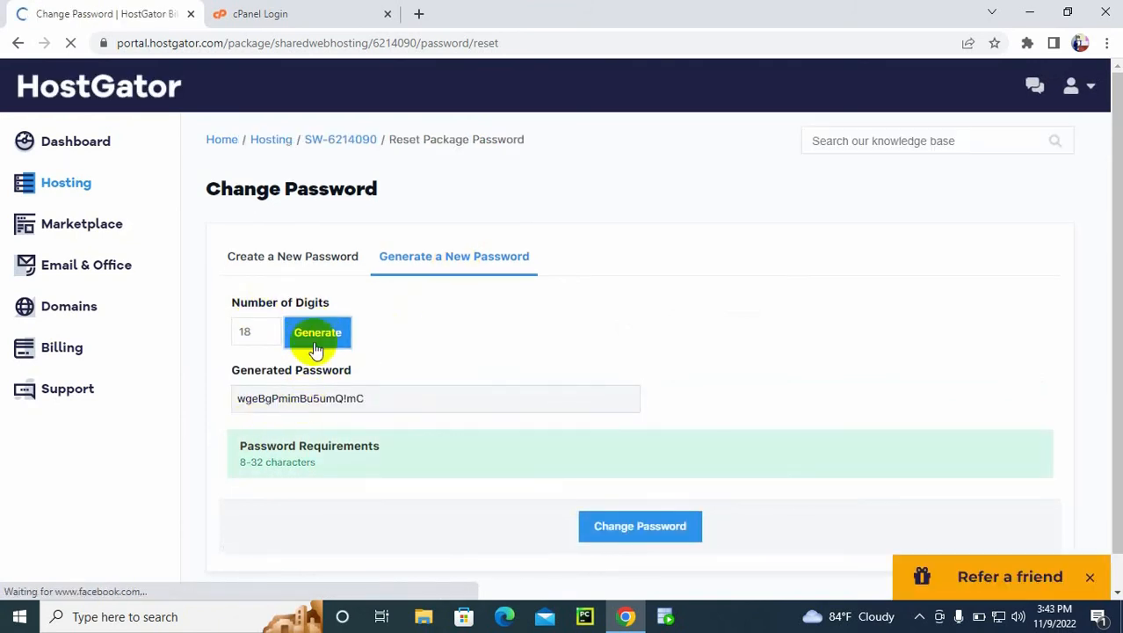
Step: Create a custom package password instead, replacing the contents of the new and repeat password fields, and submit the change
click(271, 255)
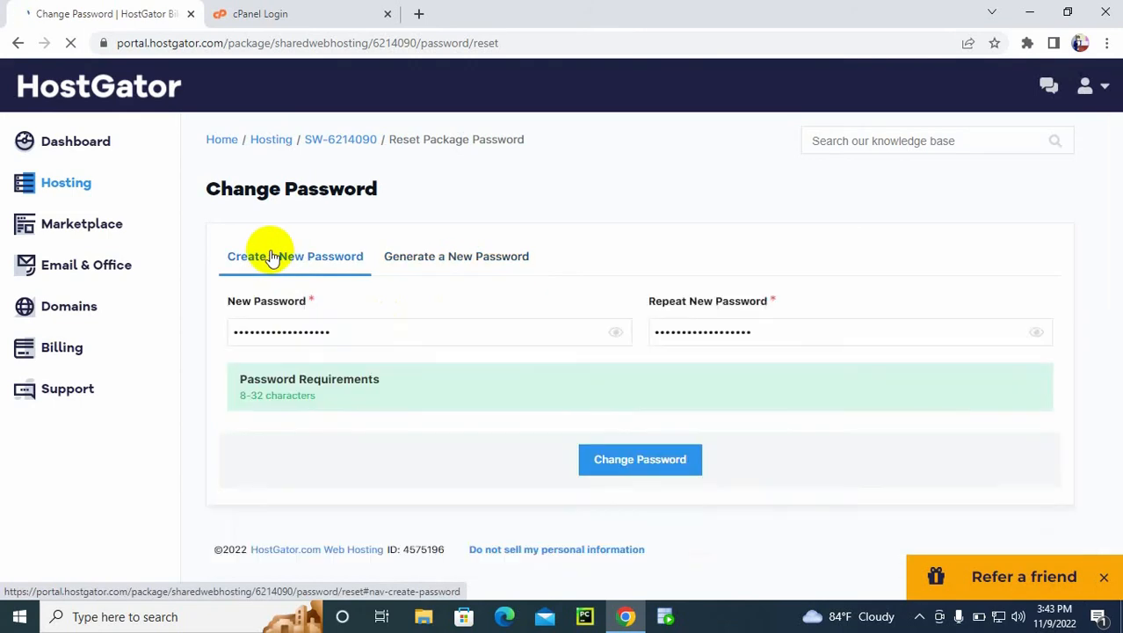
double_click(394, 341)
key(BackSpace)
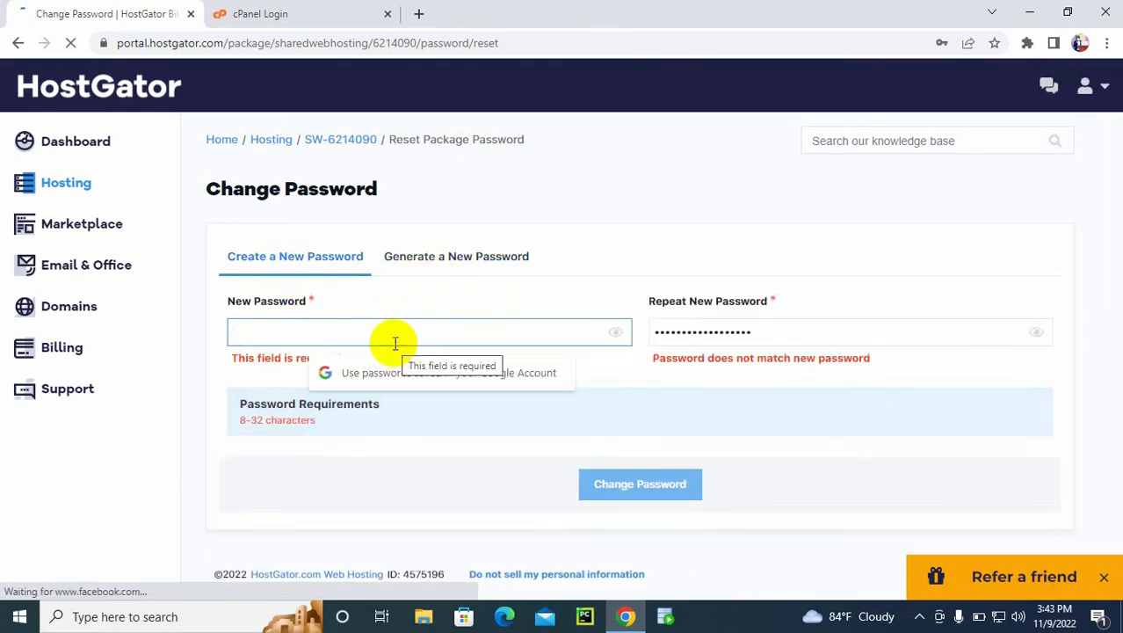
text(••••••••••••)
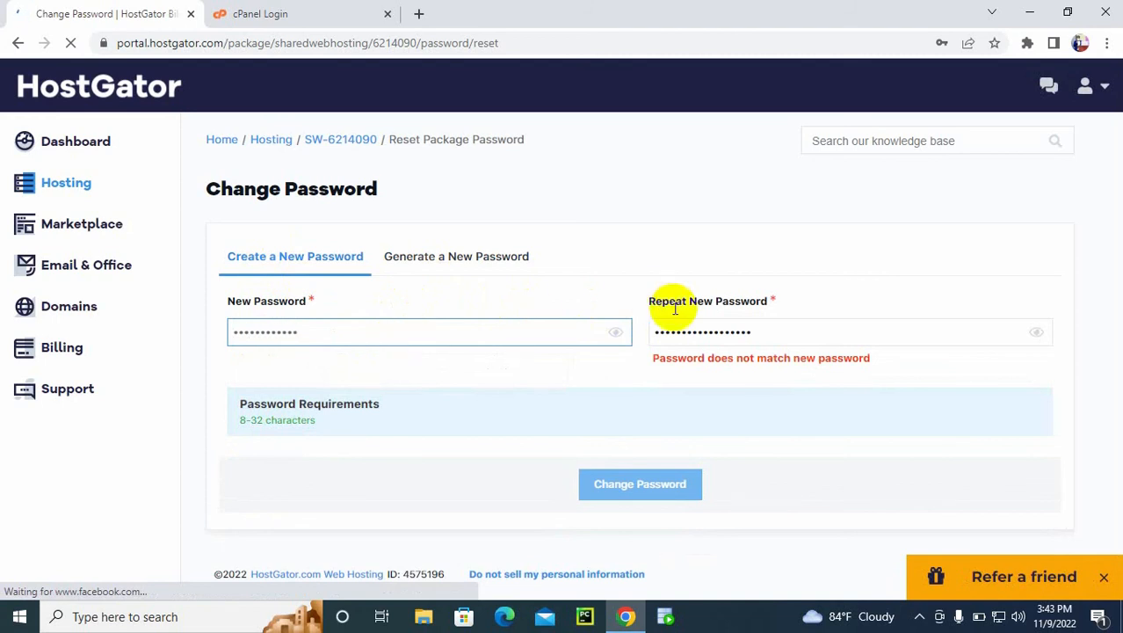
double_click(744, 334)
key(BackSpace)
text(••••••)
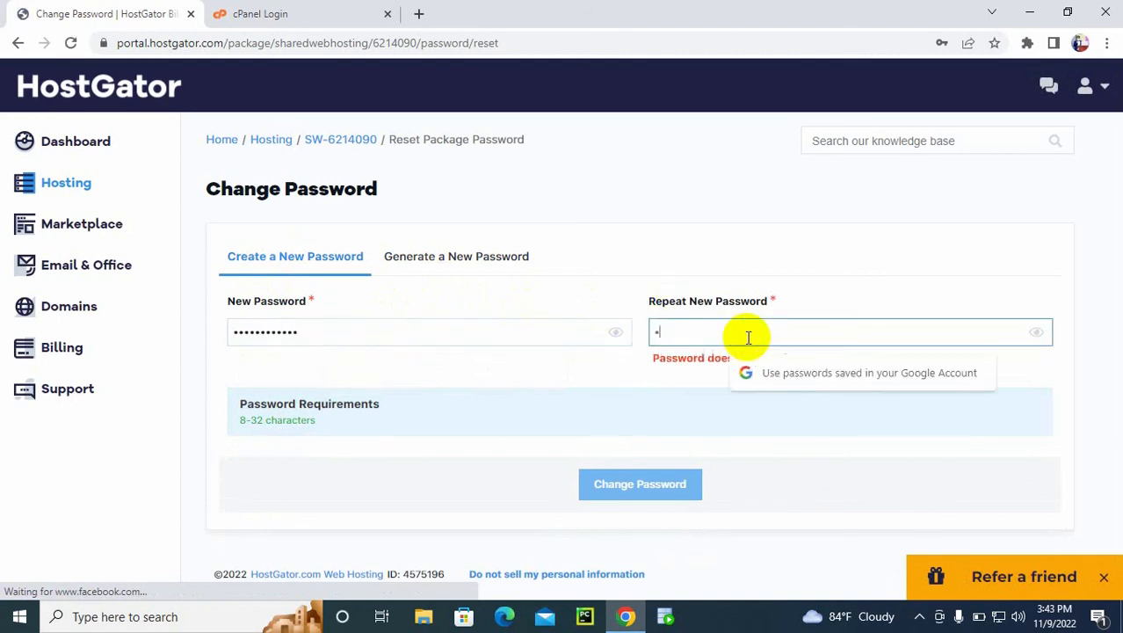
text(••••••)
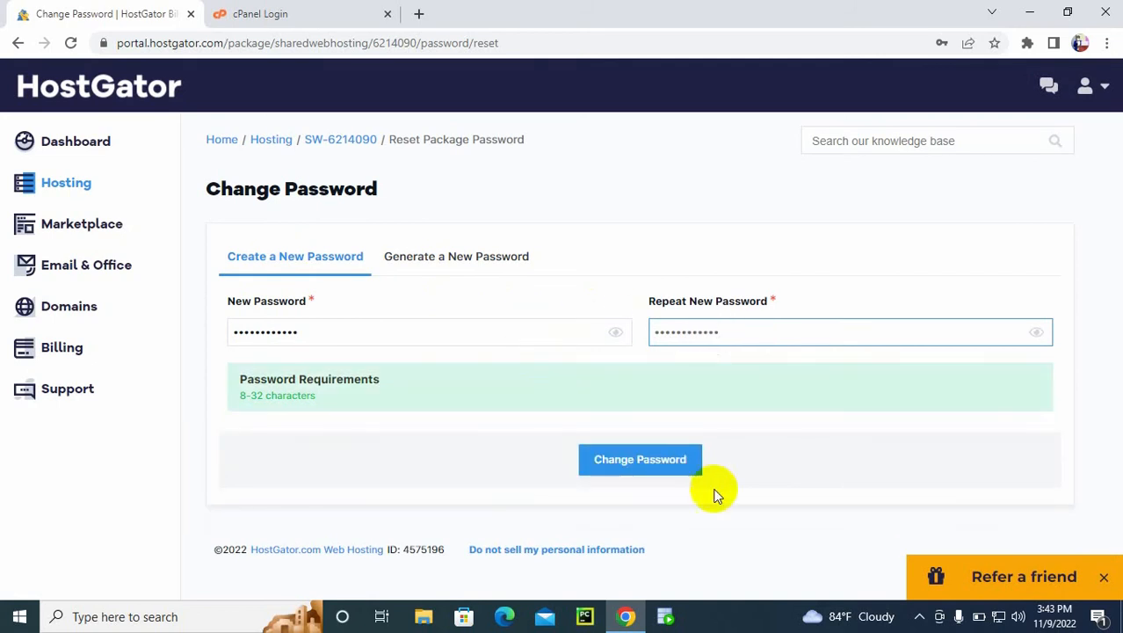
click(642, 466)
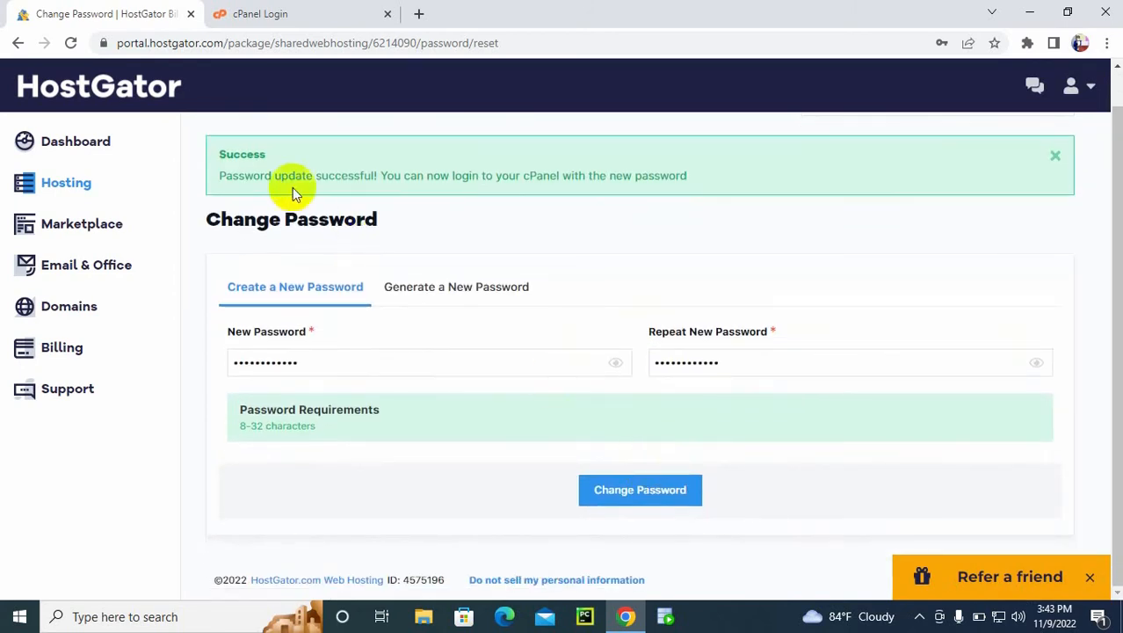
Step: Enter the new account password on the cPanel login page and log in
click(298, 10)
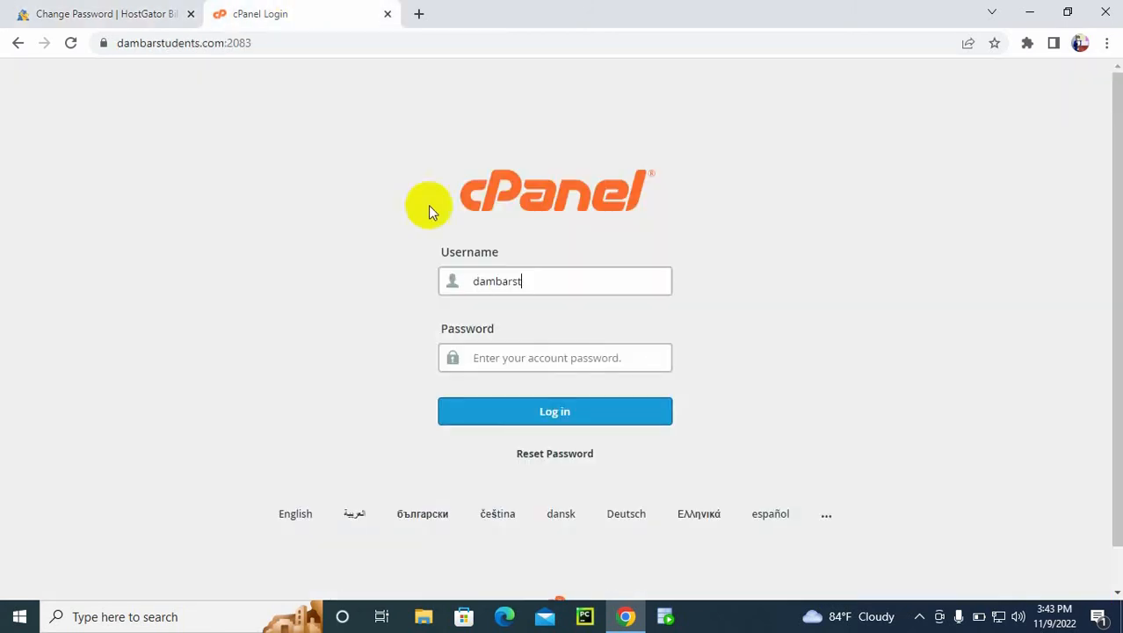
click(516, 354)
text(••••••)
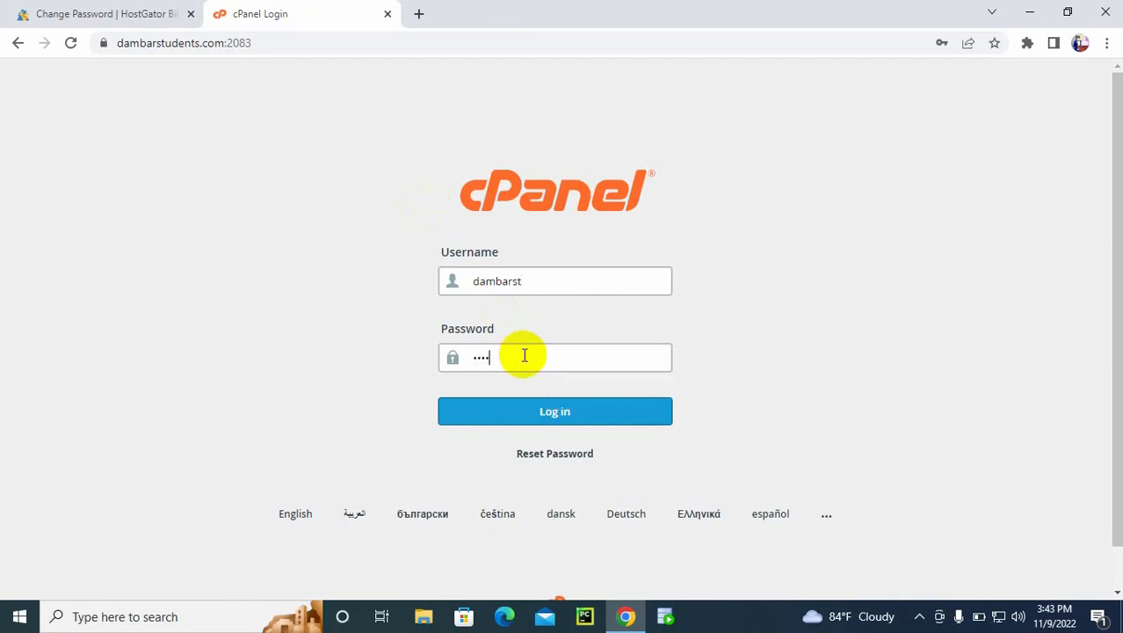
text(••••••)
click(566, 409)
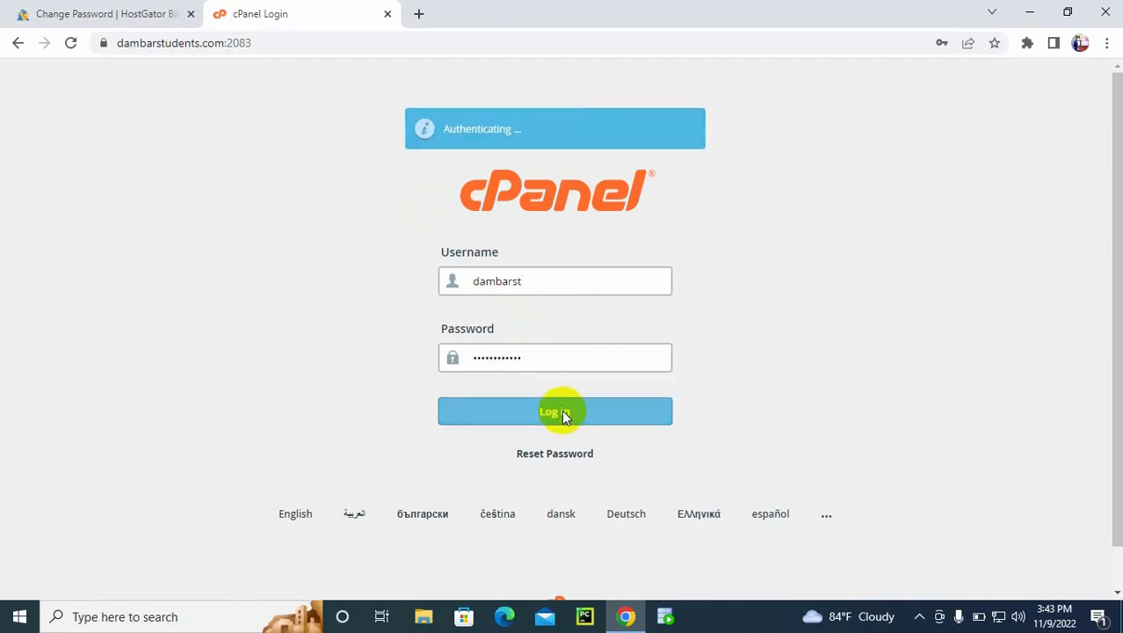
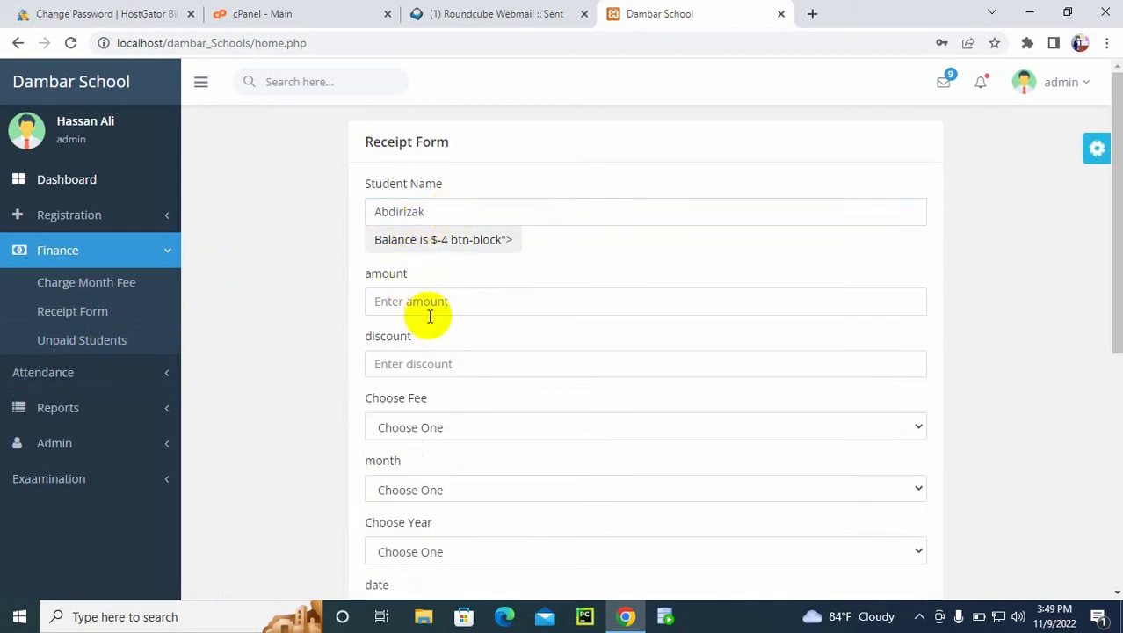
Step: Open a blank receipt form in the local Dambar School system and return to its dashboard
click(90, 311)
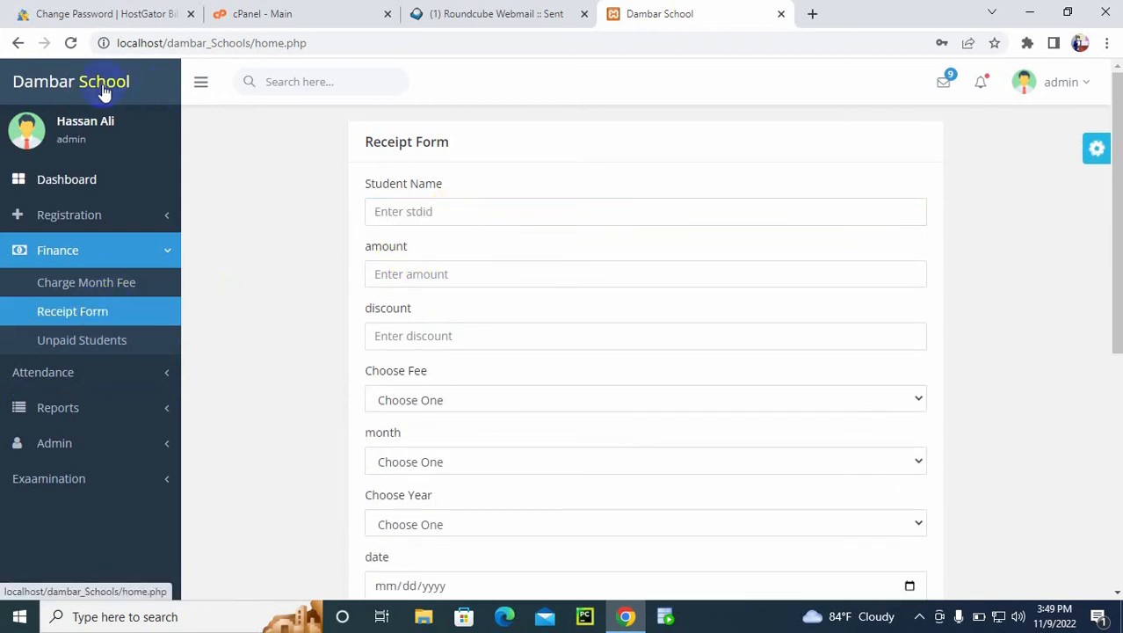
click(61, 183)
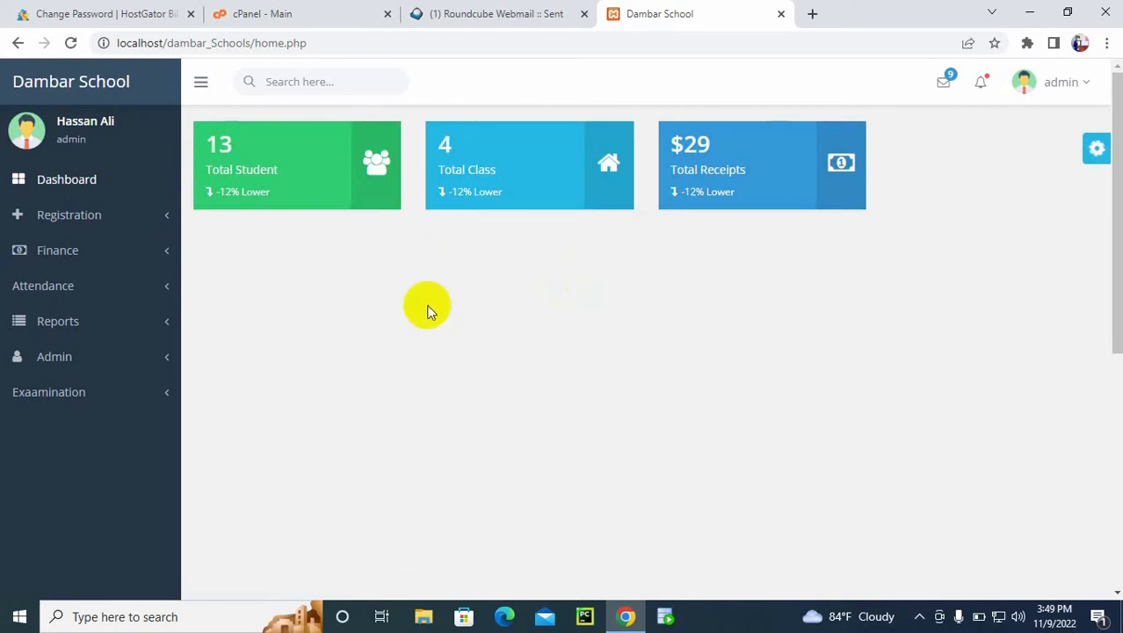
Step: Switch back to cPanel, open the Subdomains page and enter school as the new subdomain of dambarstudents.com
click(301, 12)
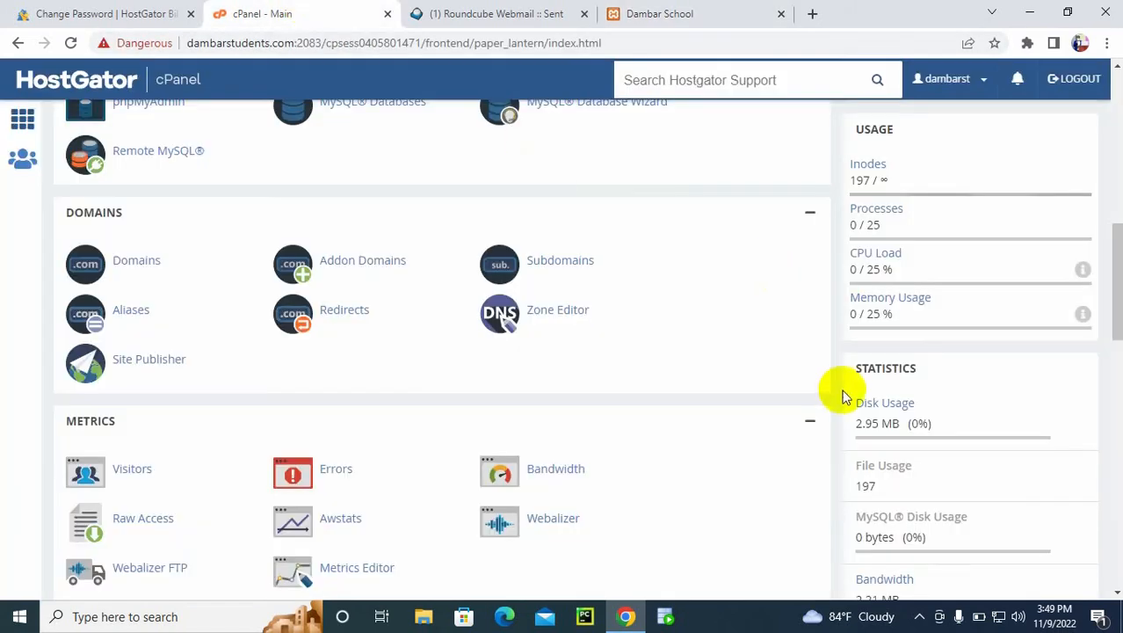
click(545, 274)
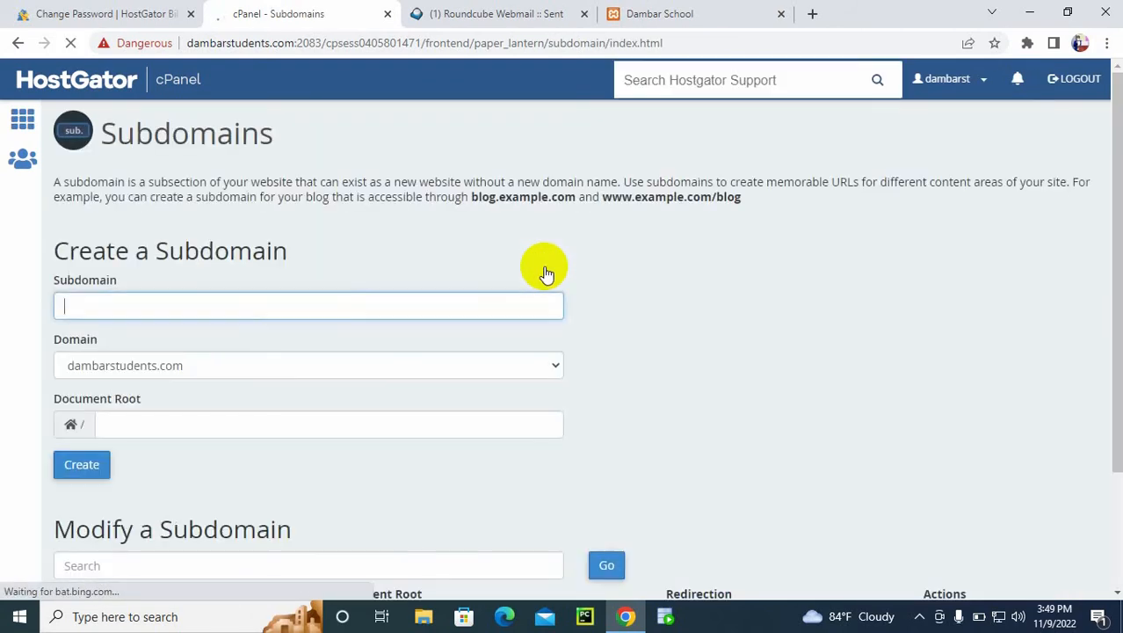
scroll(492, 264, down, 1)
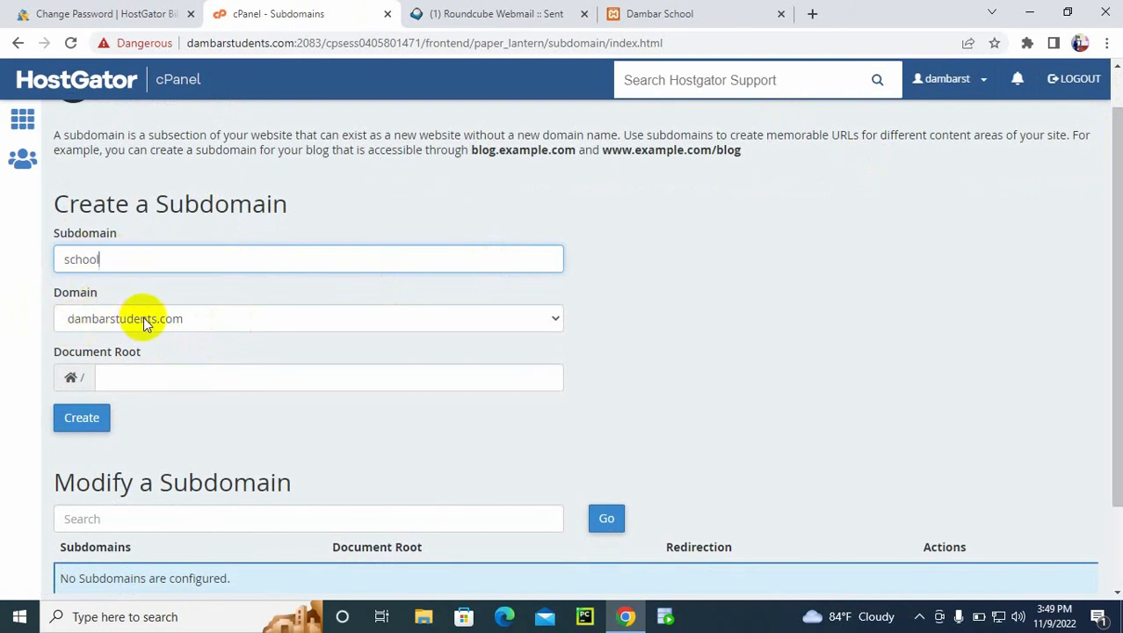
scroll(1111, 188, down, 1)
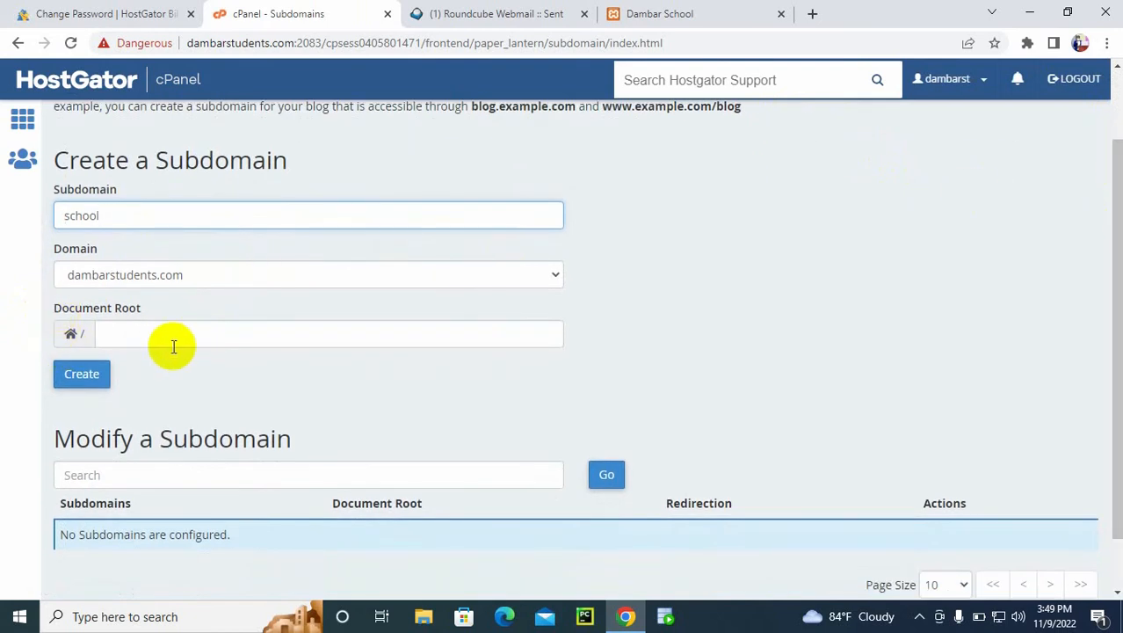
Step: Set the subdomain's document root to public_html/school, create the subdomain and return to the cPanel home page
click(177, 343)
triple_click(197, 343)
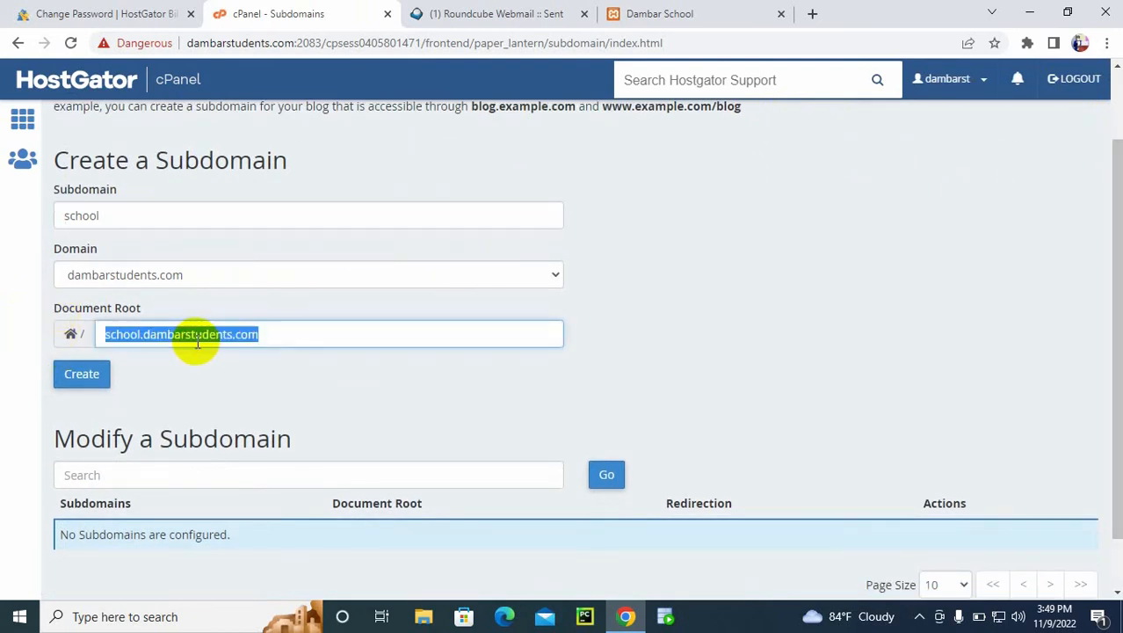
key(BackSpace)
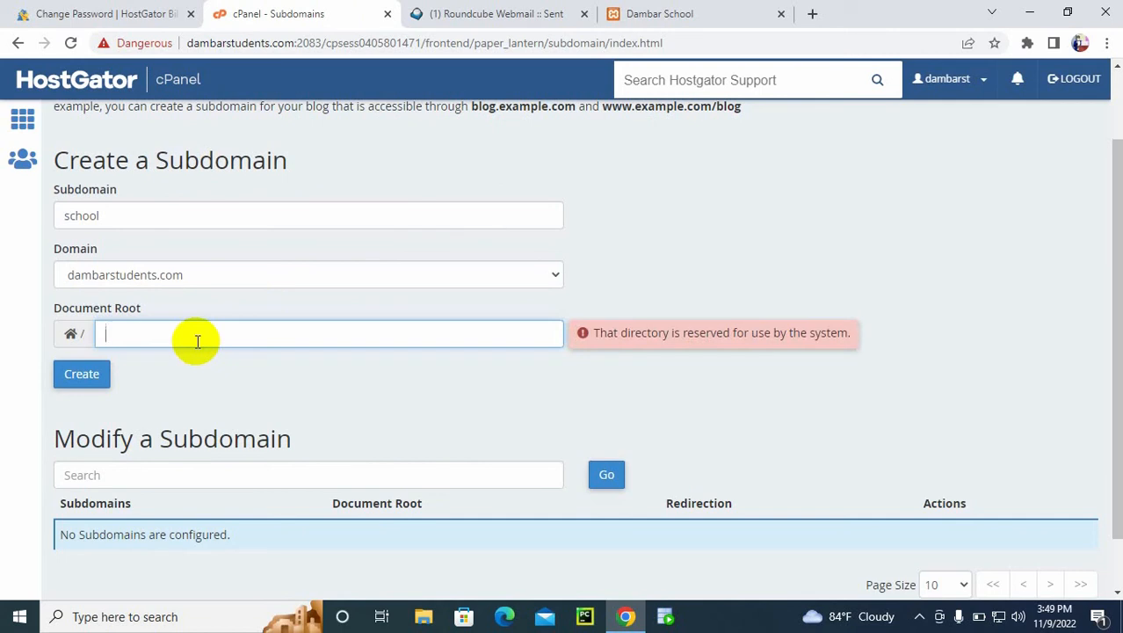
text(pup)
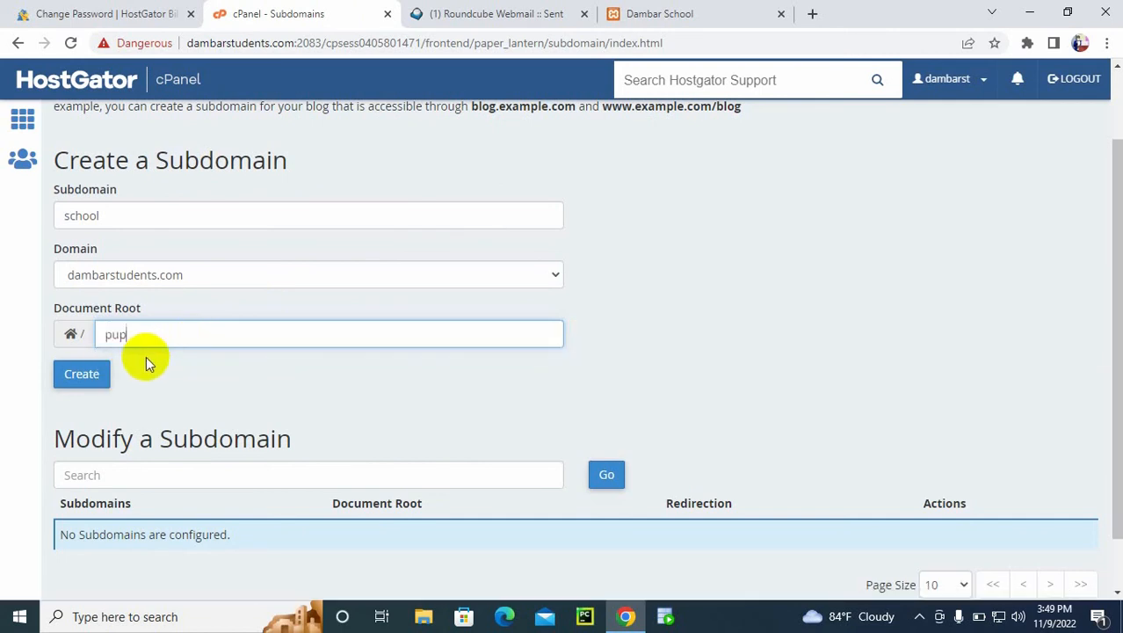
key(BackSpace)
text(b)
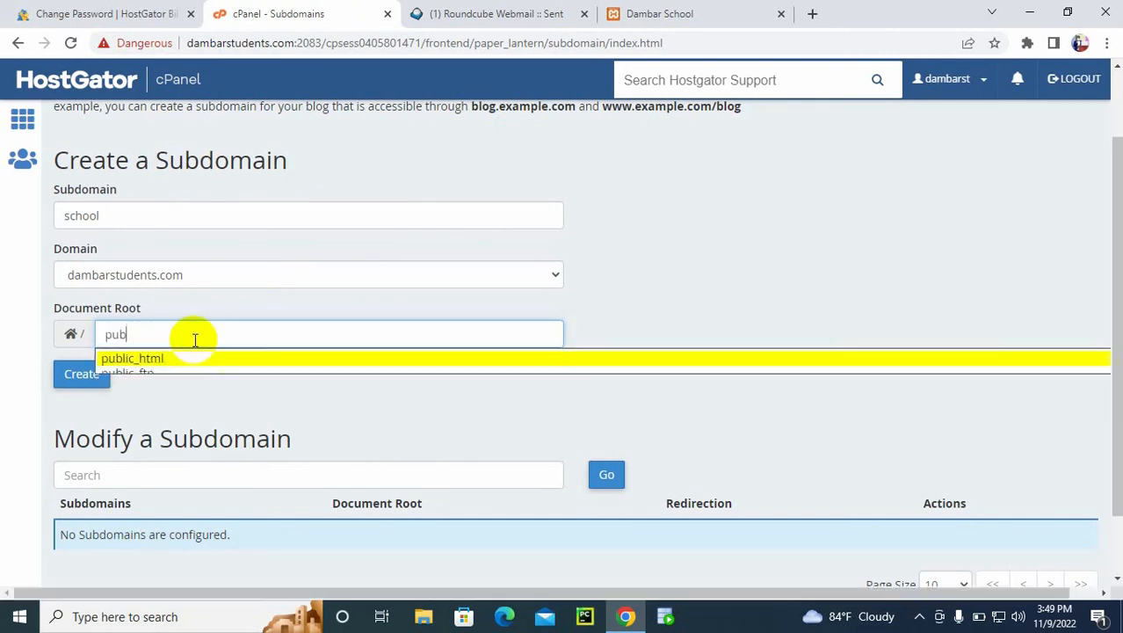
click(149, 356)
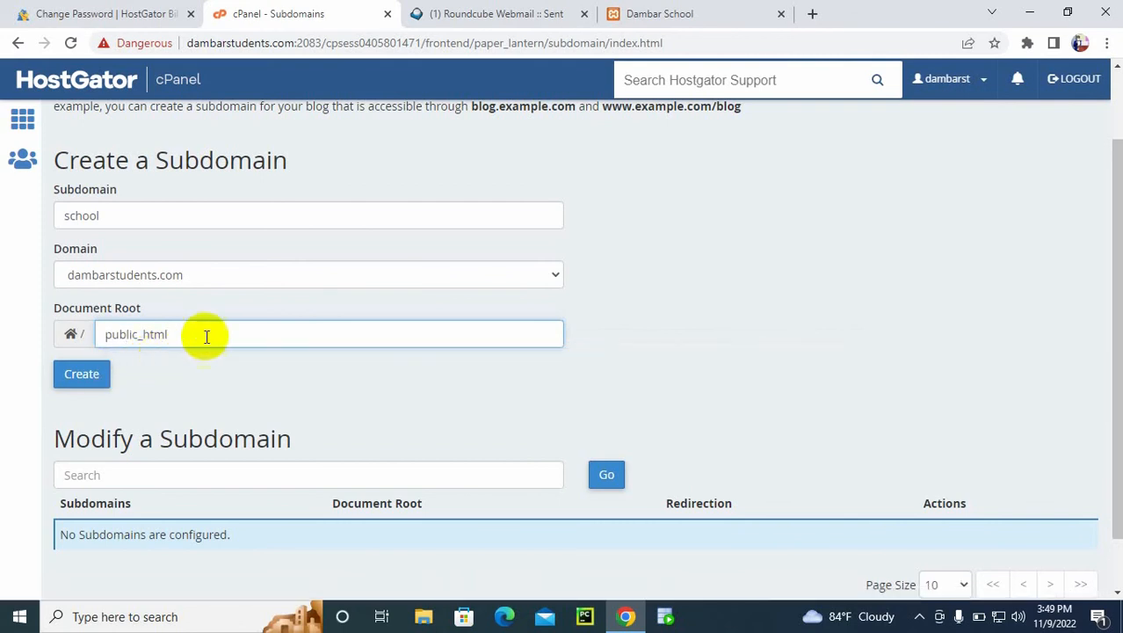
text(/)
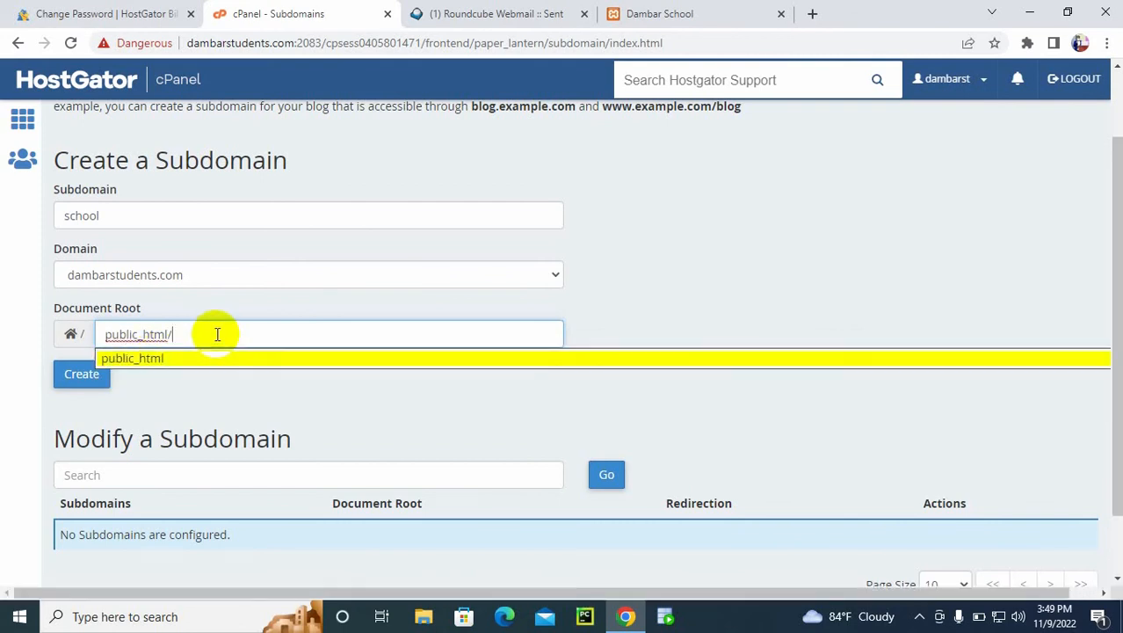
text(school)
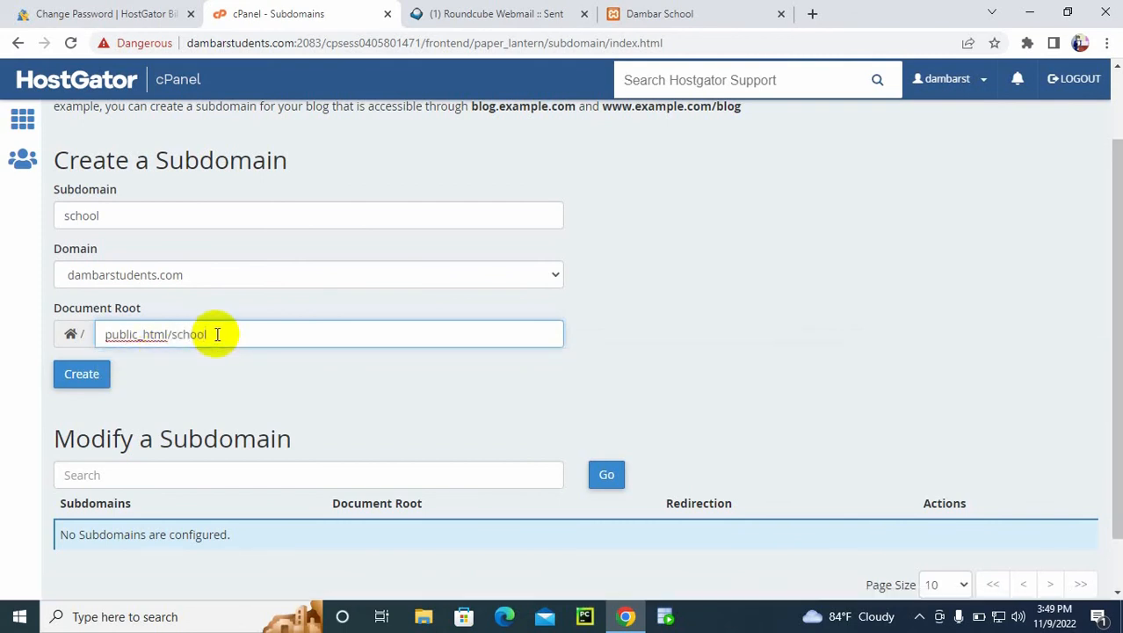
click(88, 381)
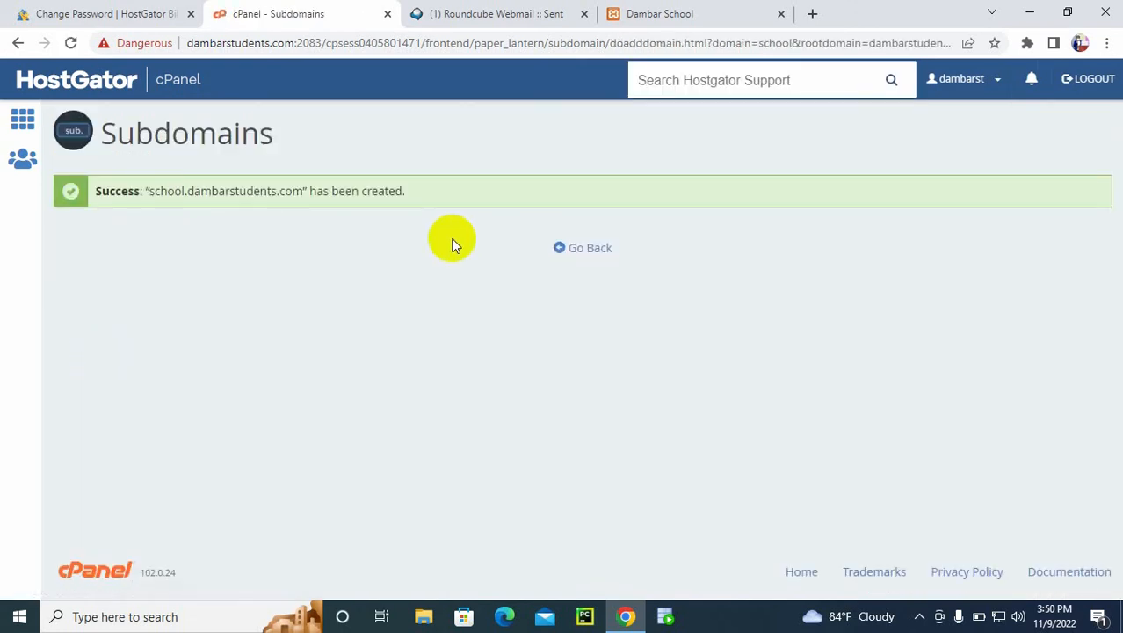
click(594, 247)
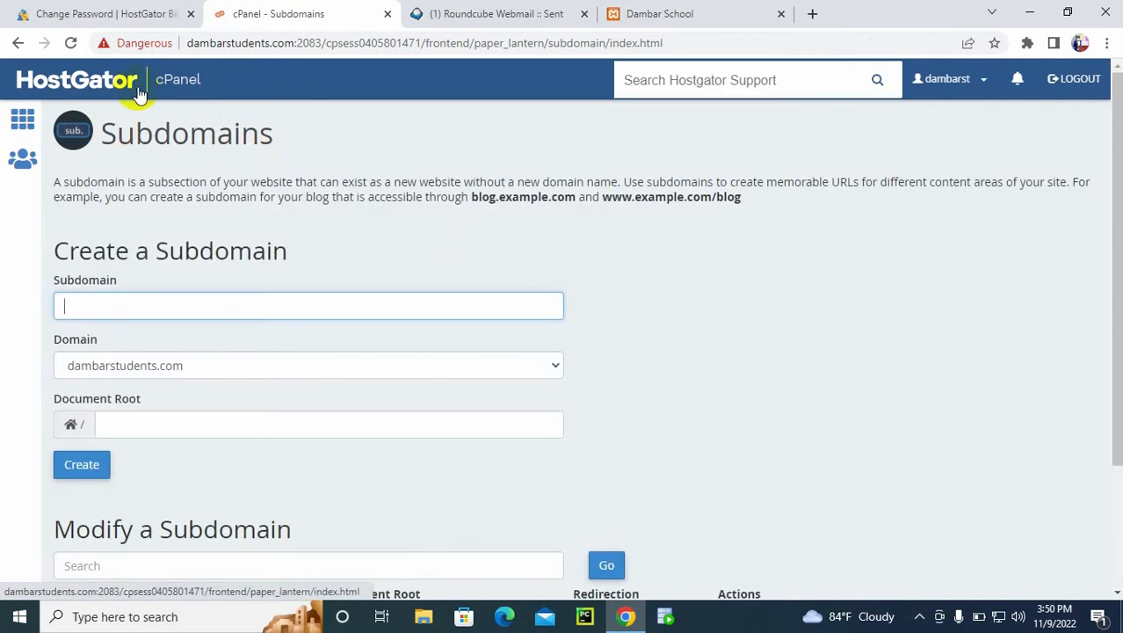
click(88, 81)
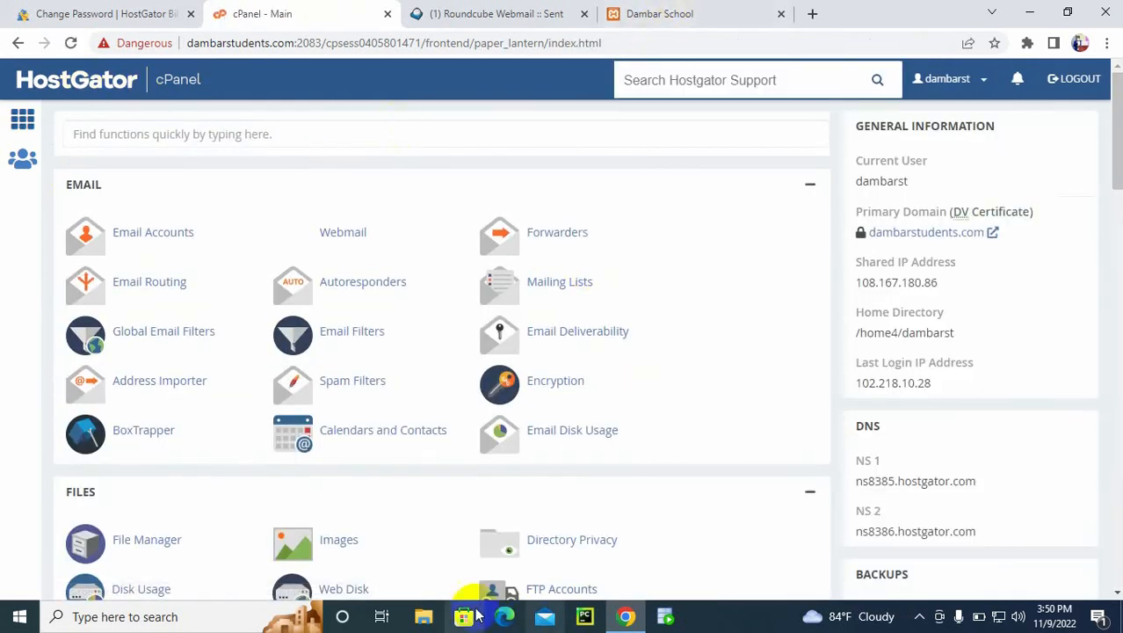
Step: Switch to File Explorer and open the htdocs folder inside xampp on the C: drive
click(425, 618)
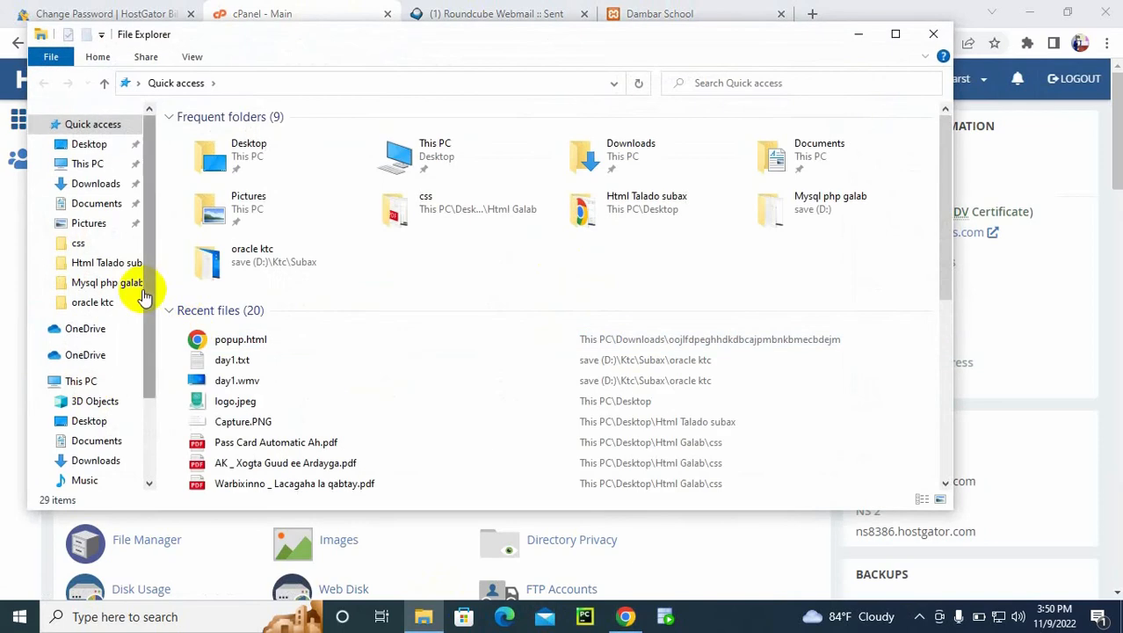
click(88, 381)
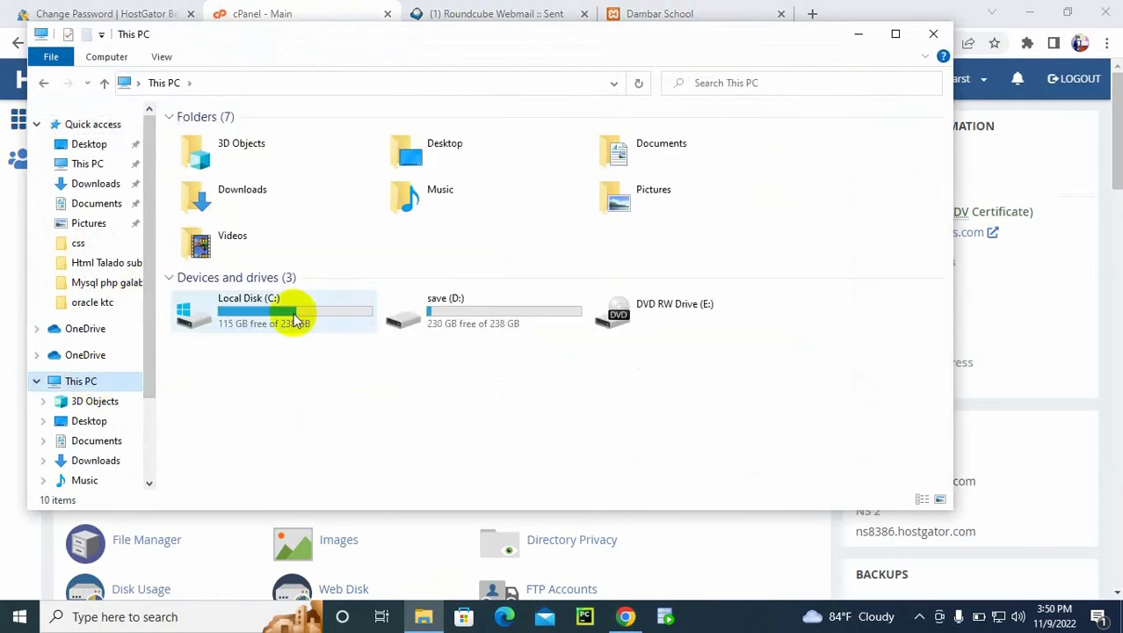
double_click(291, 313)
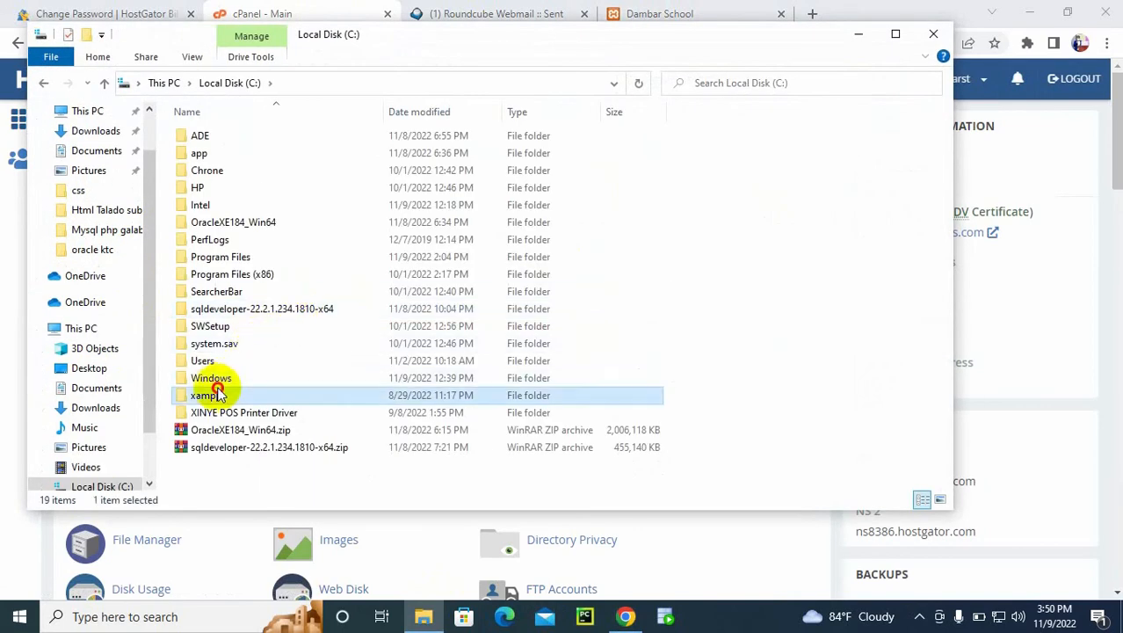
double_click(215, 395)
double_click(223, 221)
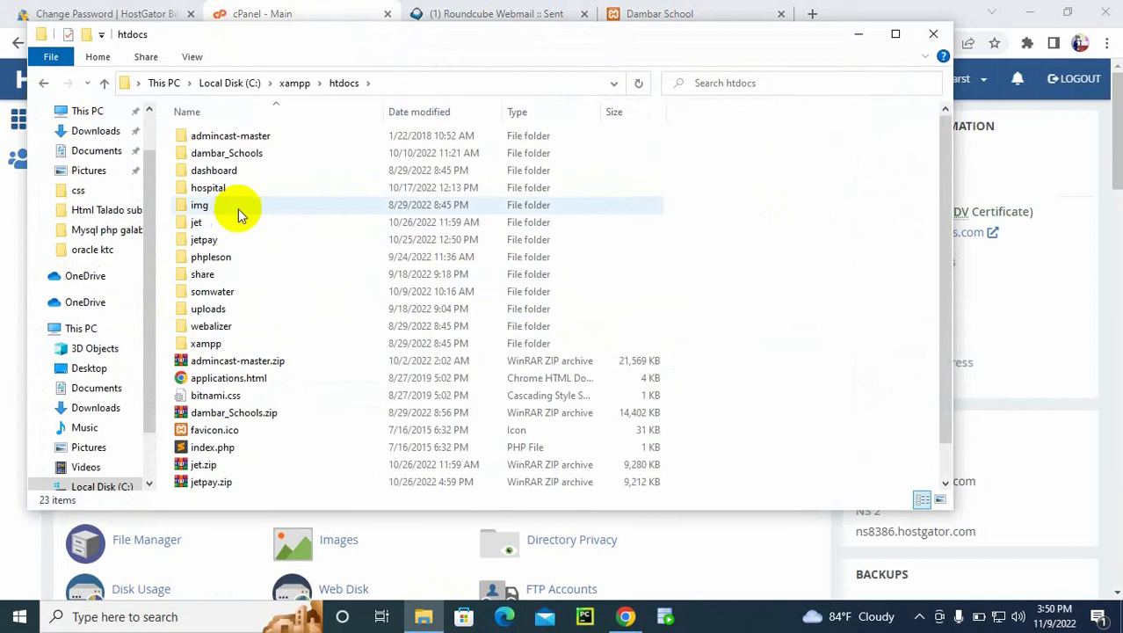
Step: Compress the dambar_Schools folder into the ZIP archive dambar_Schools.zip
click(276, 153)
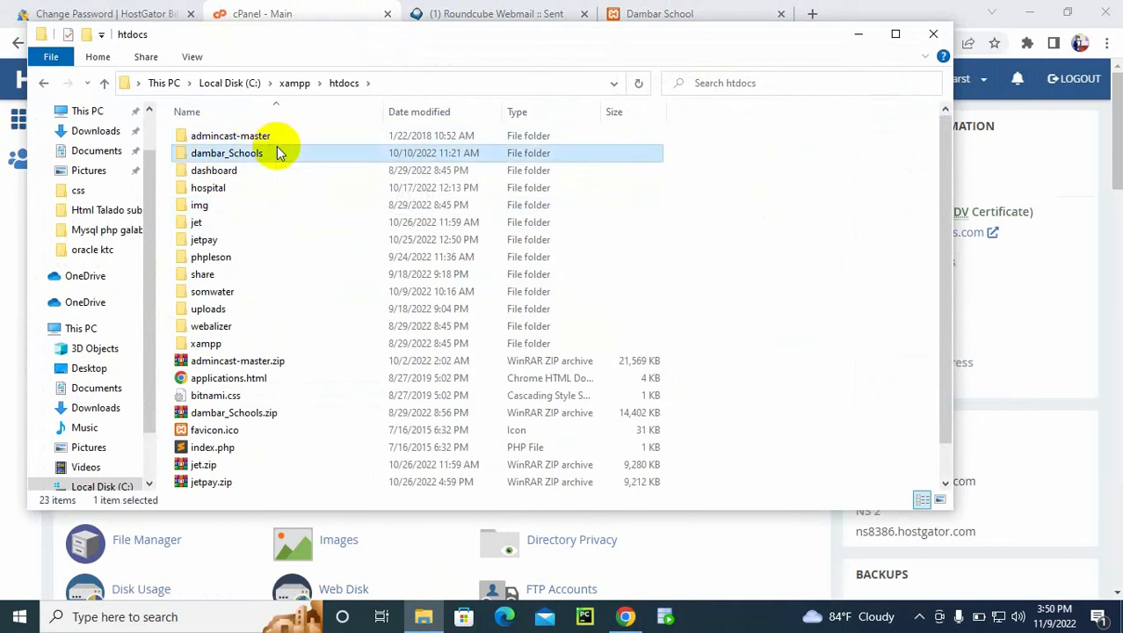
right_click(226, 157)
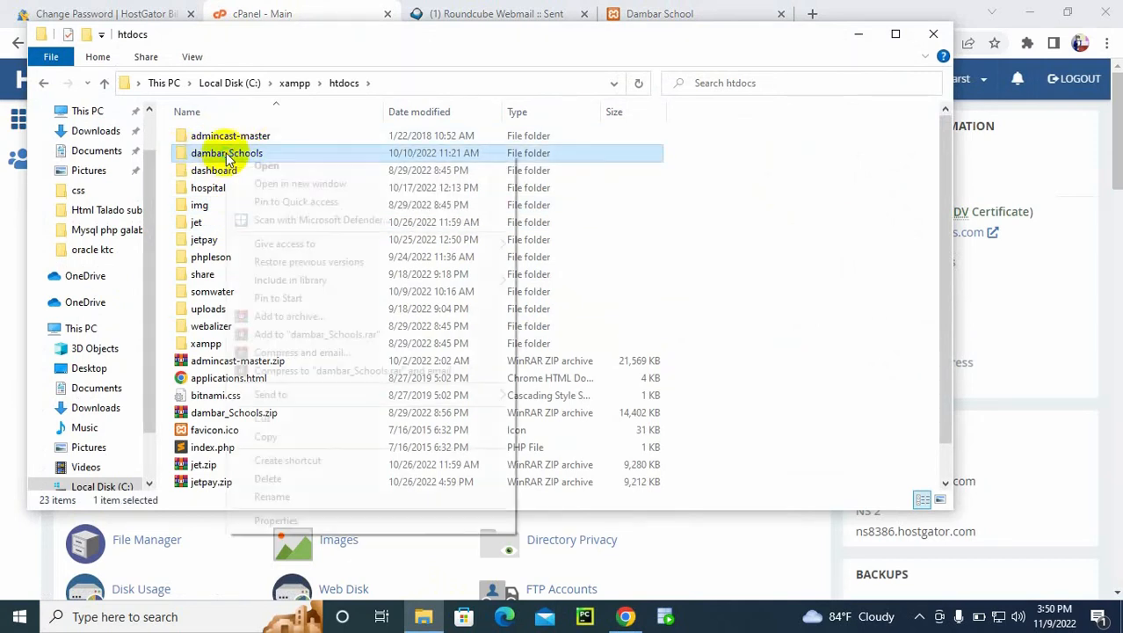
click(293, 318)
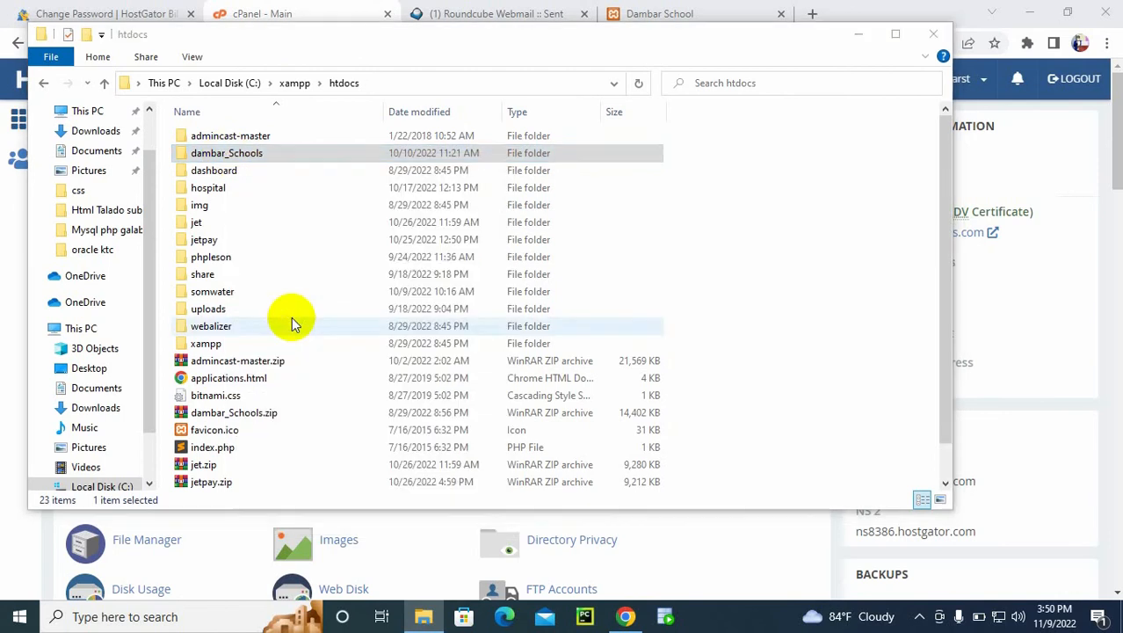
click(509, 312)
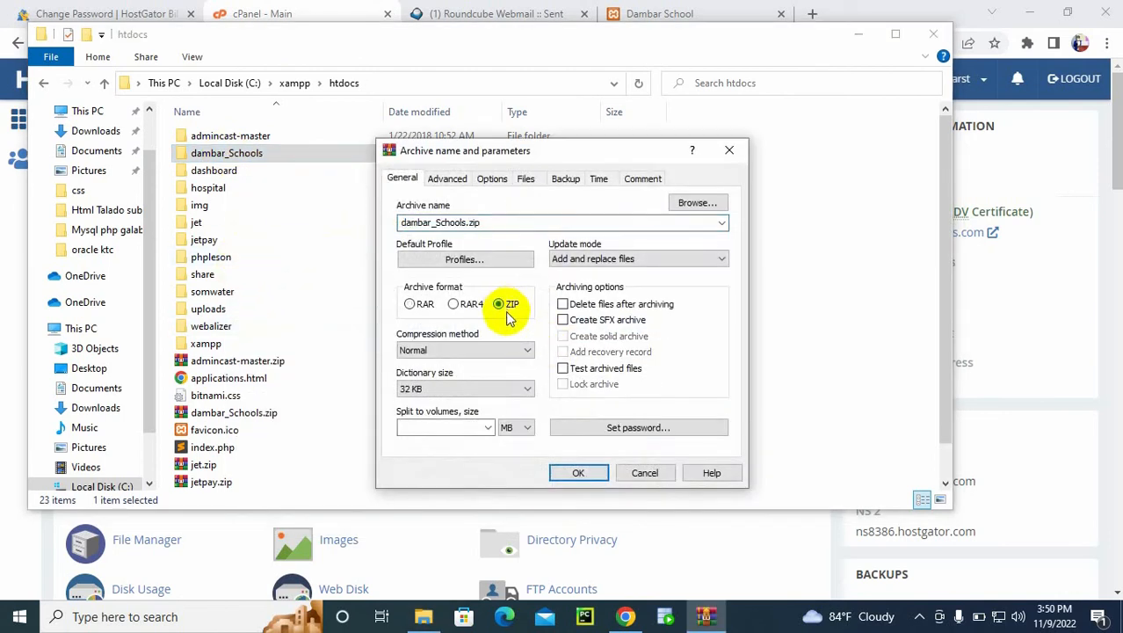
click(578, 473)
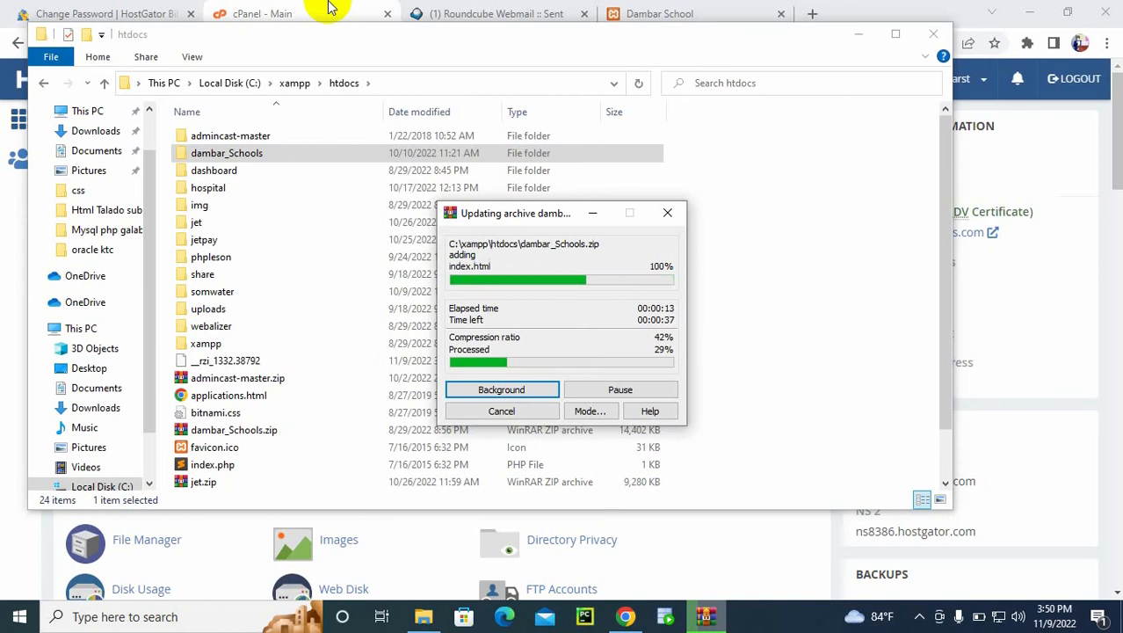
Step: Switch back to cPanel, open the File Manager at public_html and check the contents of its school folder
click(308, 7)
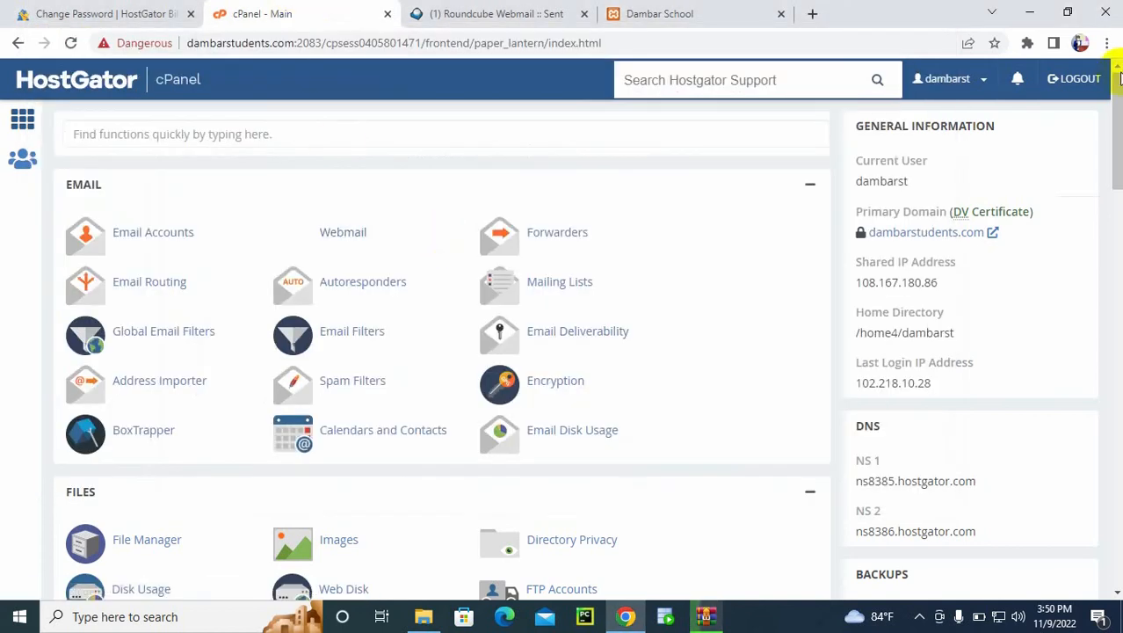
drag(1117, 91, 1115, 135)
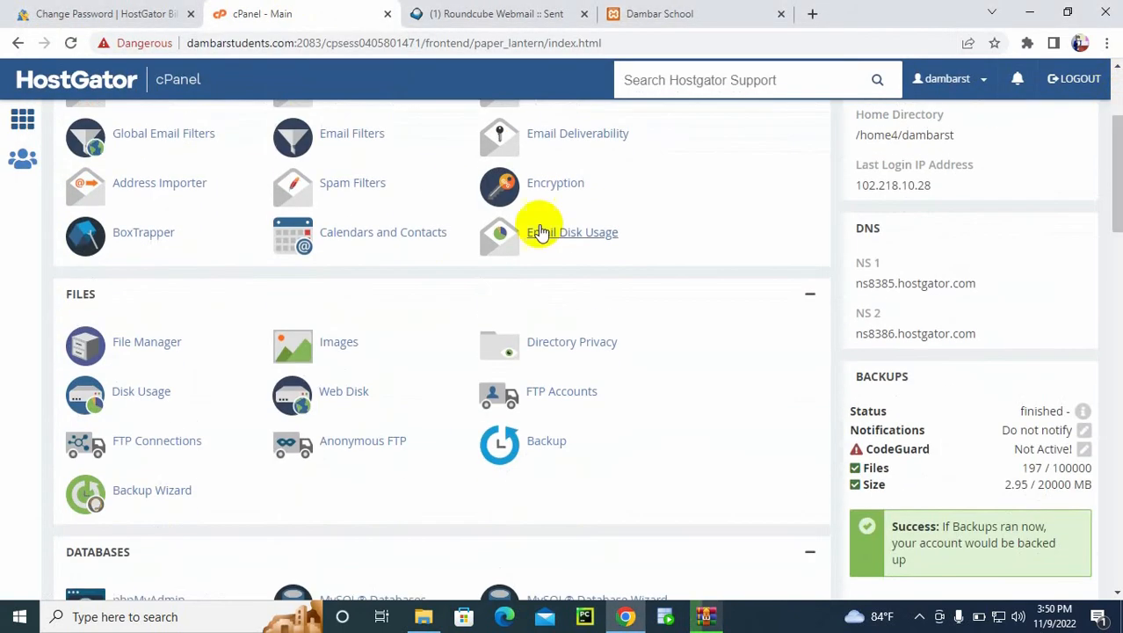
click(140, 345)
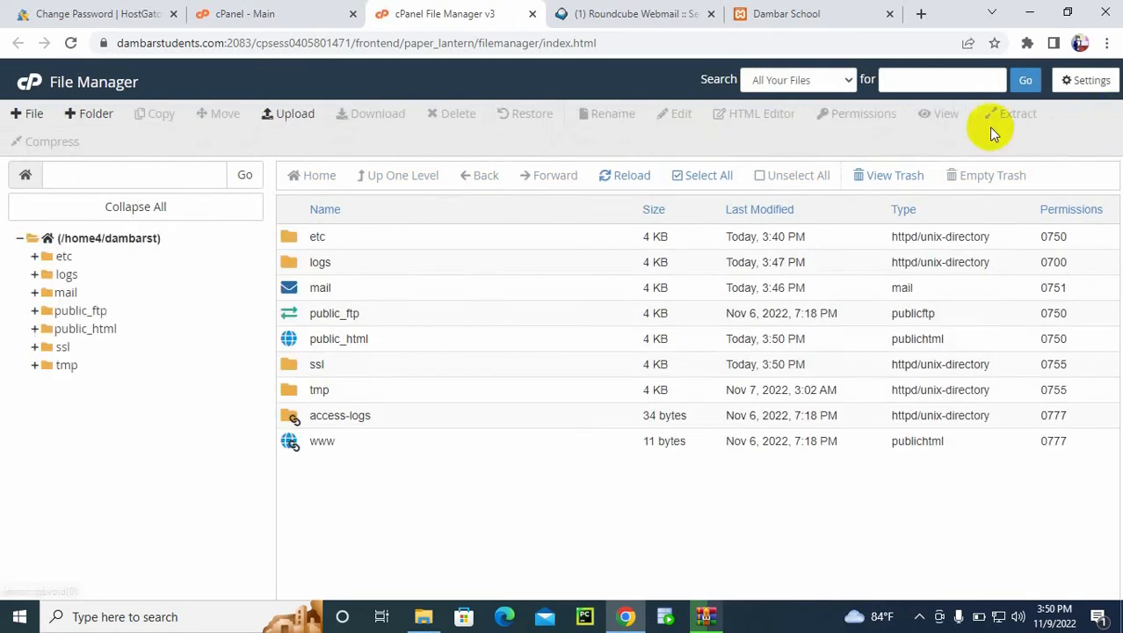
click(293, 341)
double_click(293, 341)
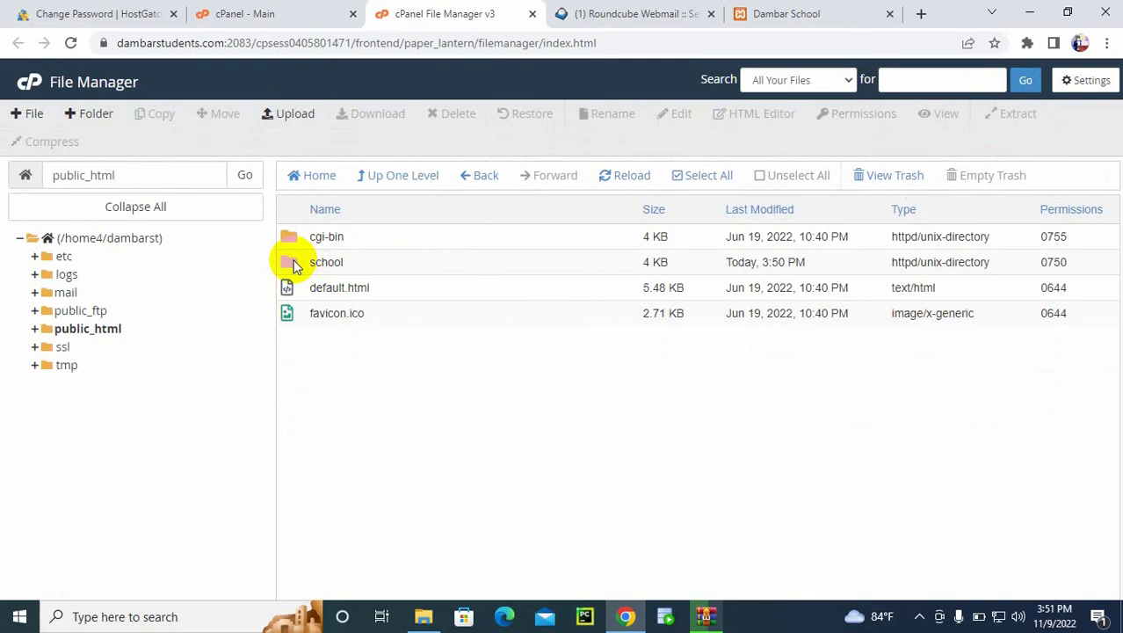
double_click(294, 265)
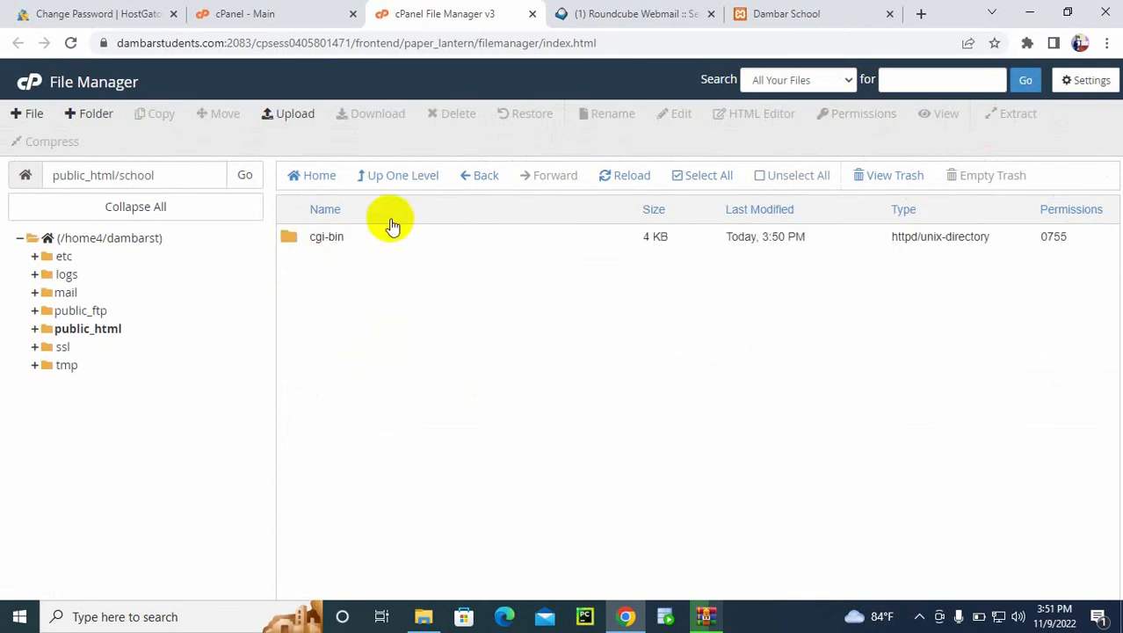
click(369, 175)
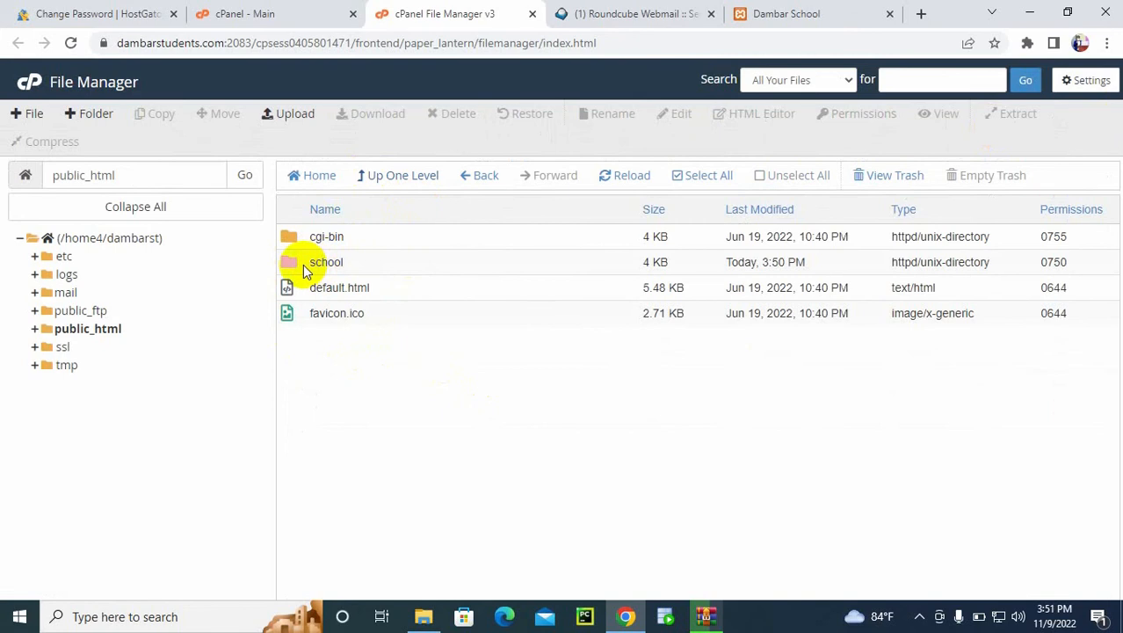
Step: Create a new folder named Nageeye in public_html
click(89, 113)
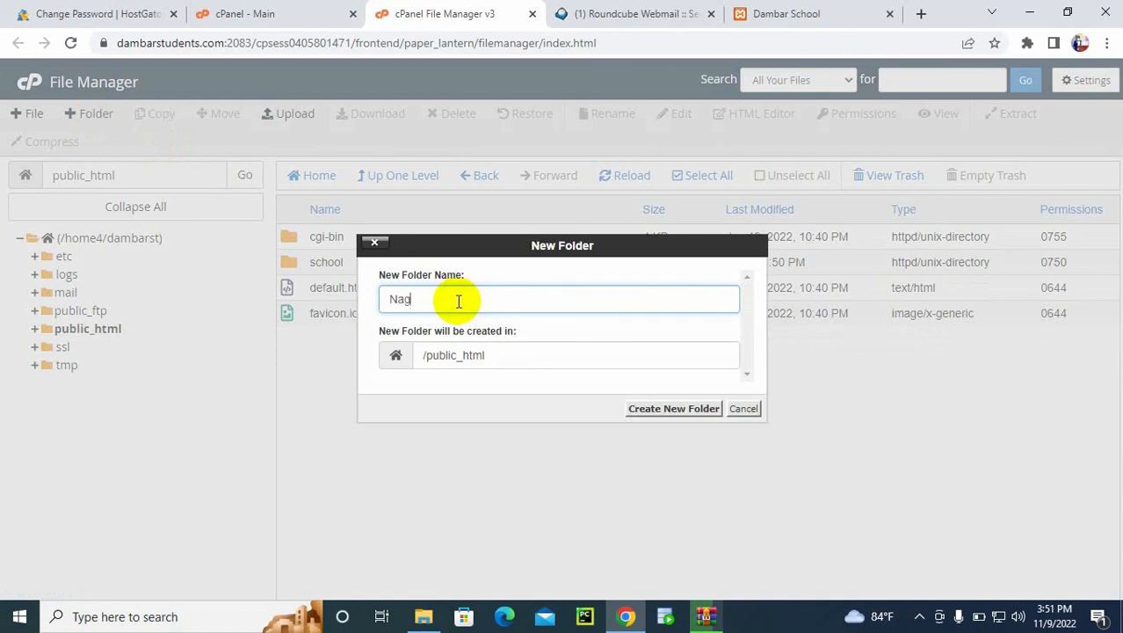
click(637, 408)
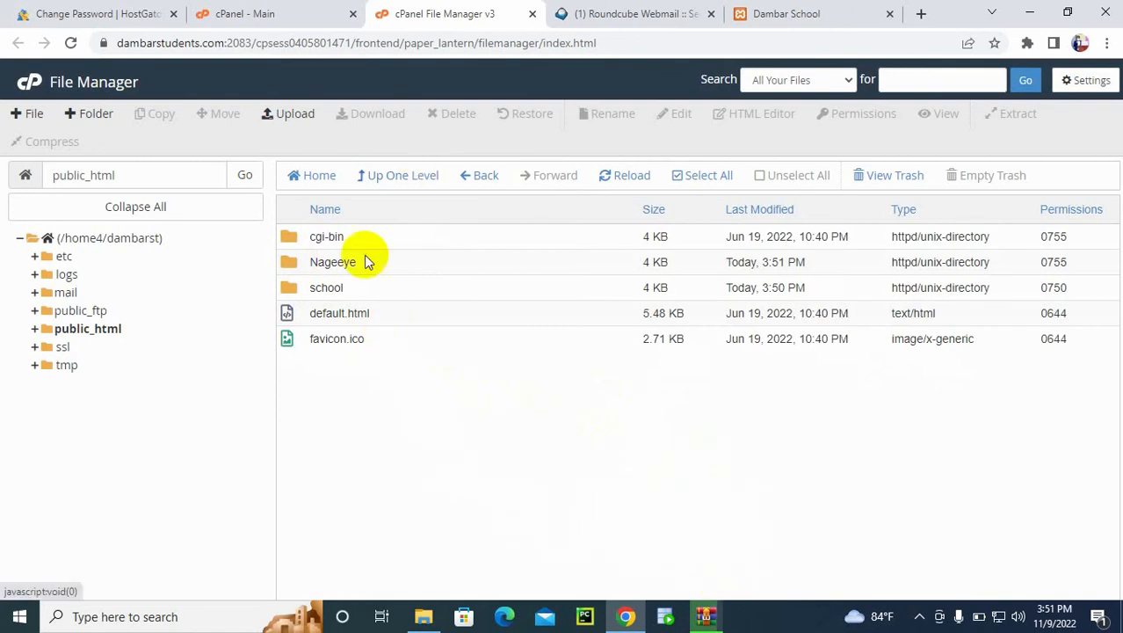
Step: Upload dambar_Schools.zip from the local htdocs folder into public_html/school and return to that folder in the File Manager
double_click(291, 290)
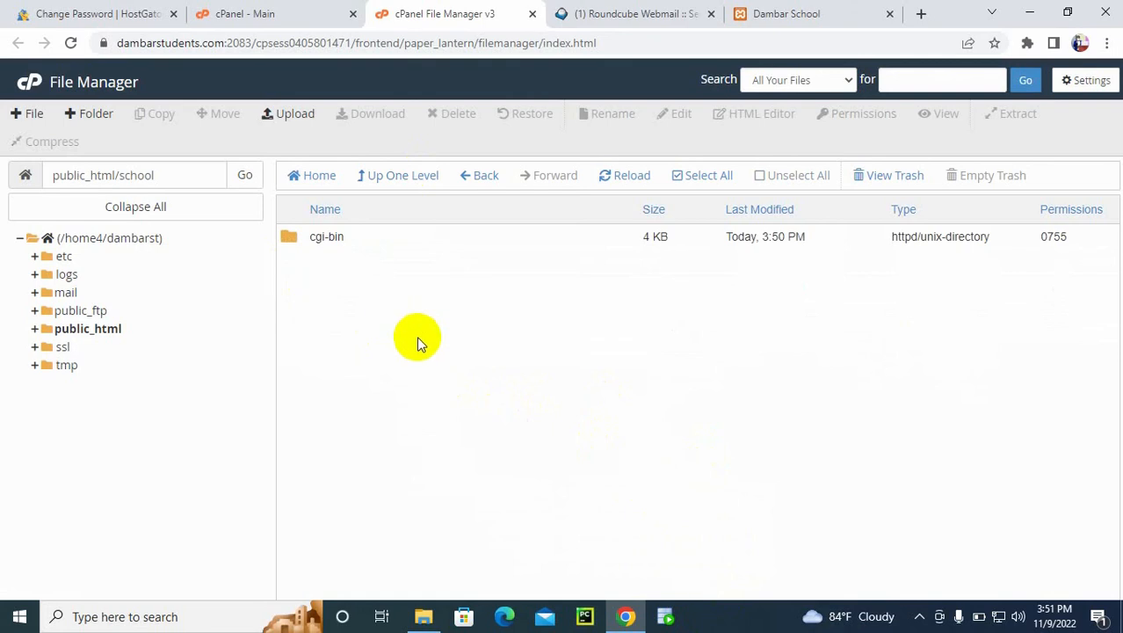
click(290, 115)
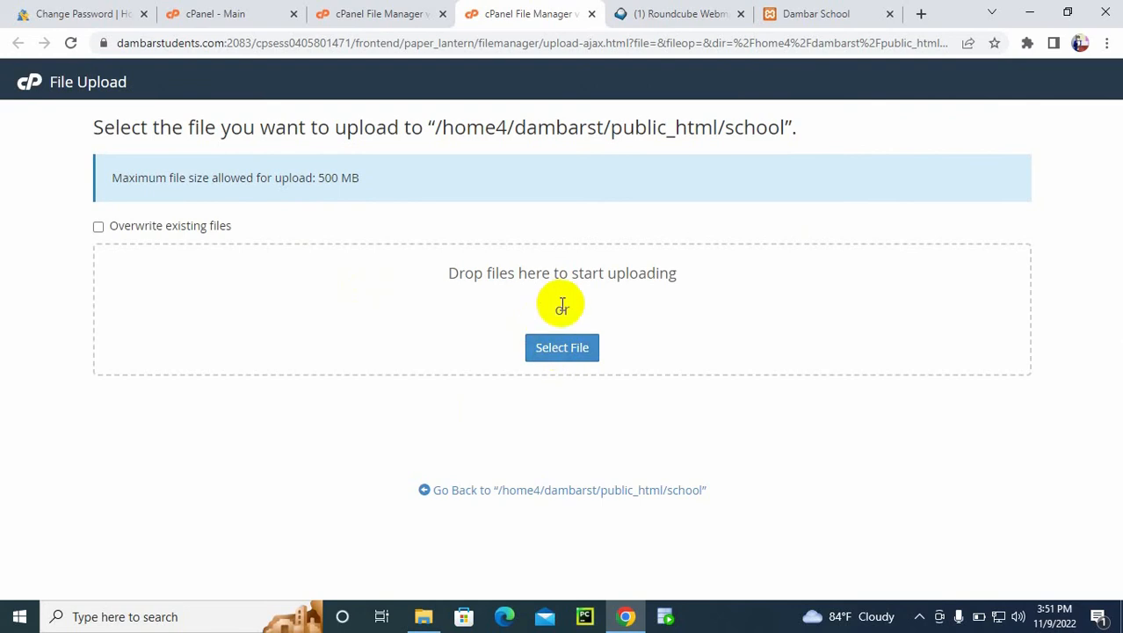
click(423, 616)
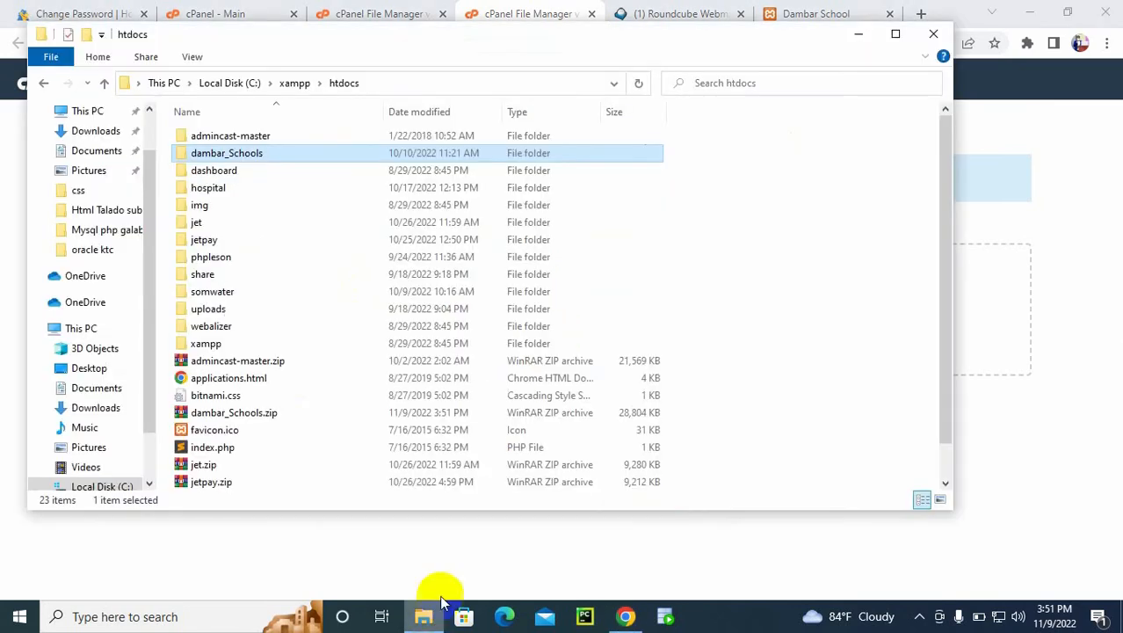
click(238, 360)
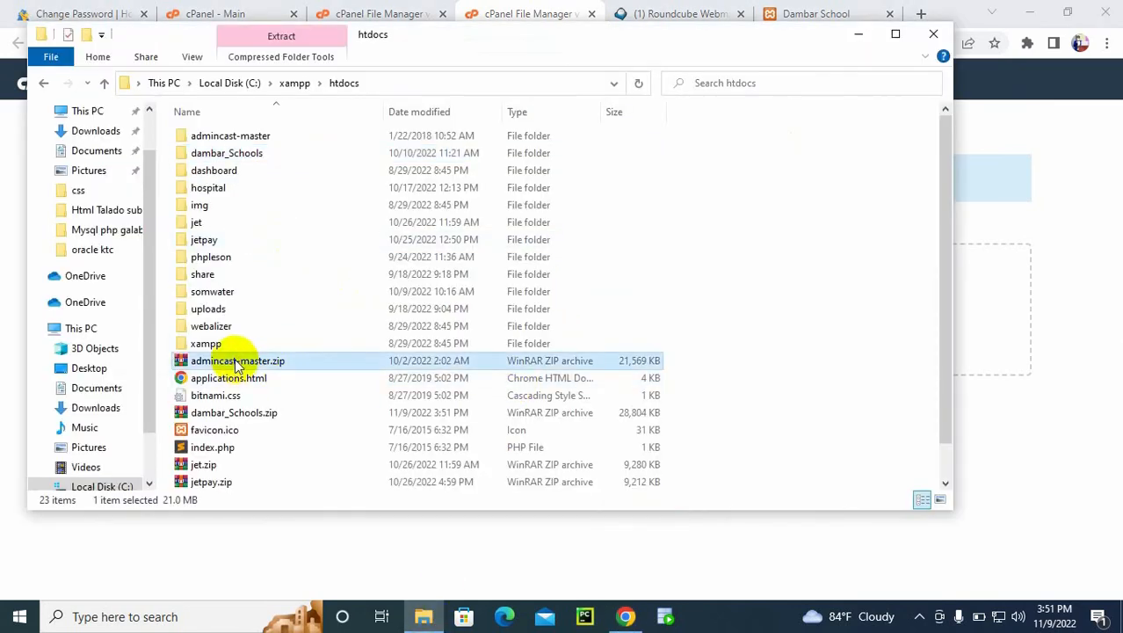
click(234, 413)
drag(235, 419, 994, 316)
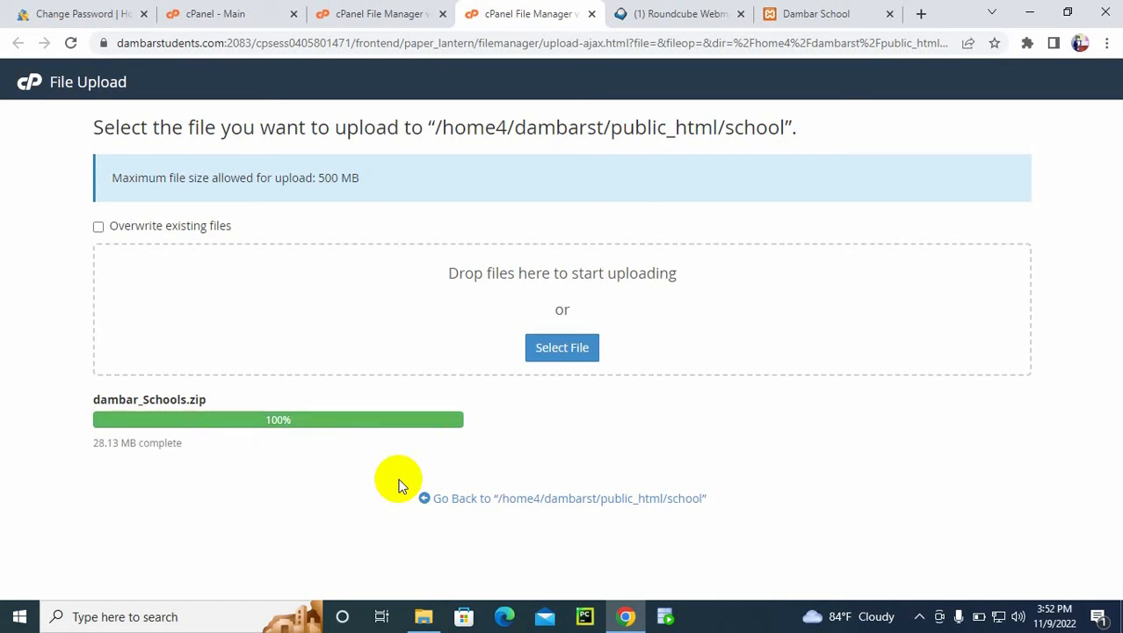
click(473, 503)
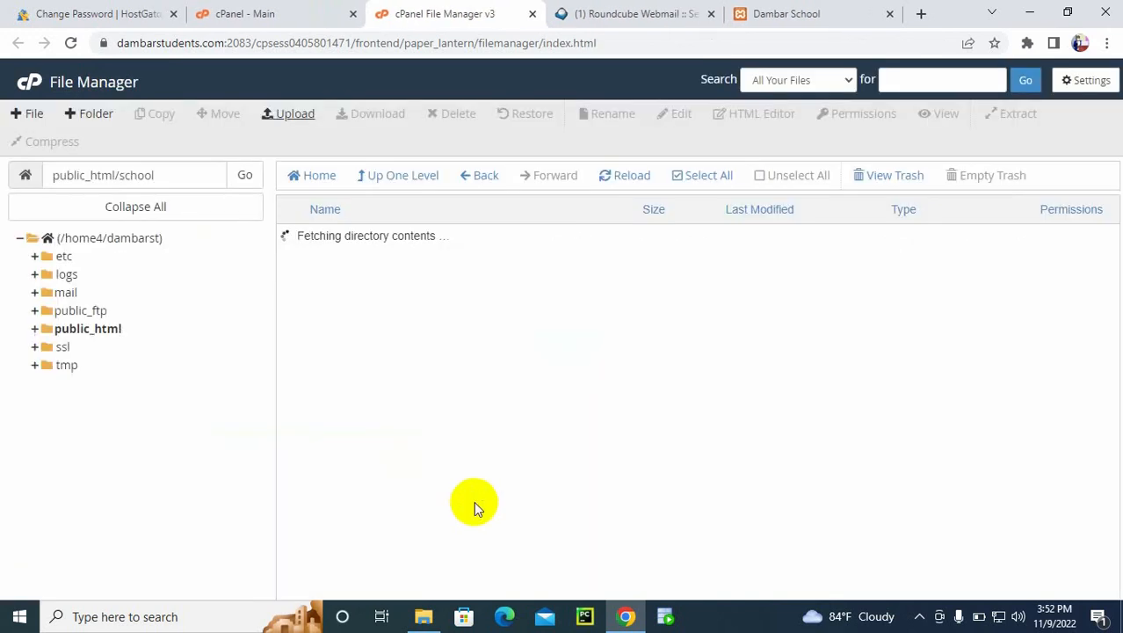
Step: Extract dambar_Schools.zip into /public_html/school and refresh the folder listing
click(291, 267)
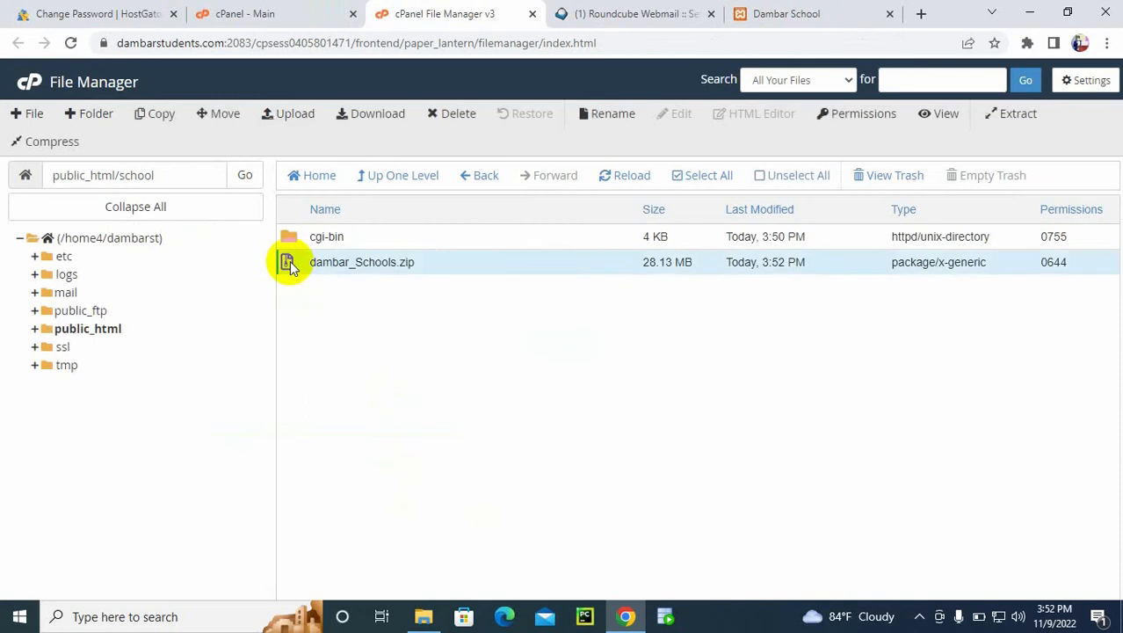
right_click(291, 267)
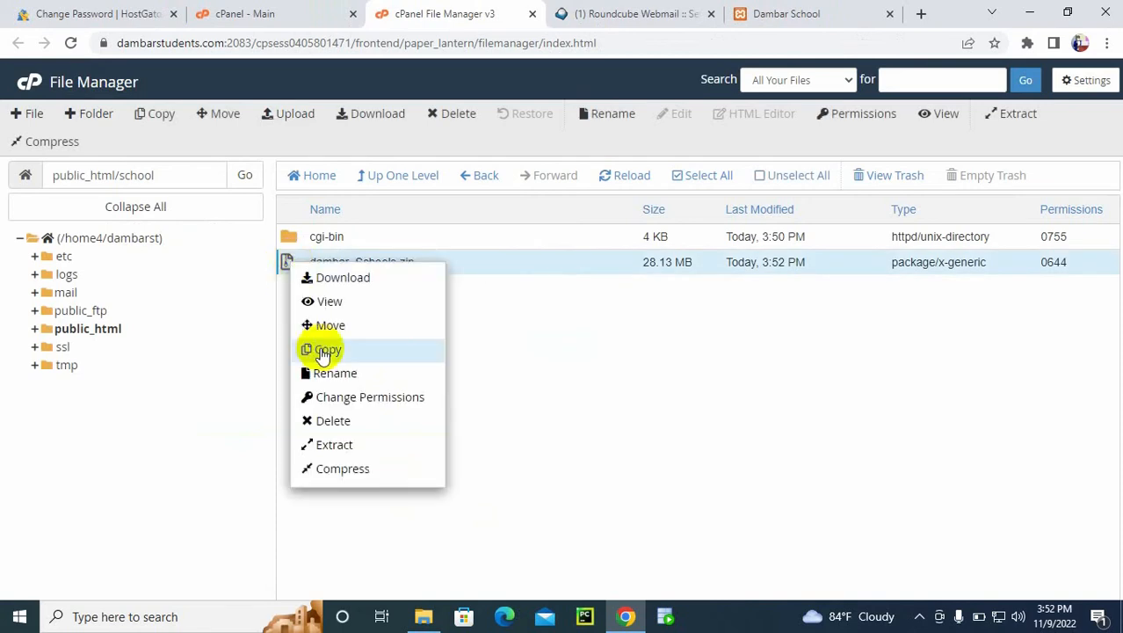
click(334, 446)
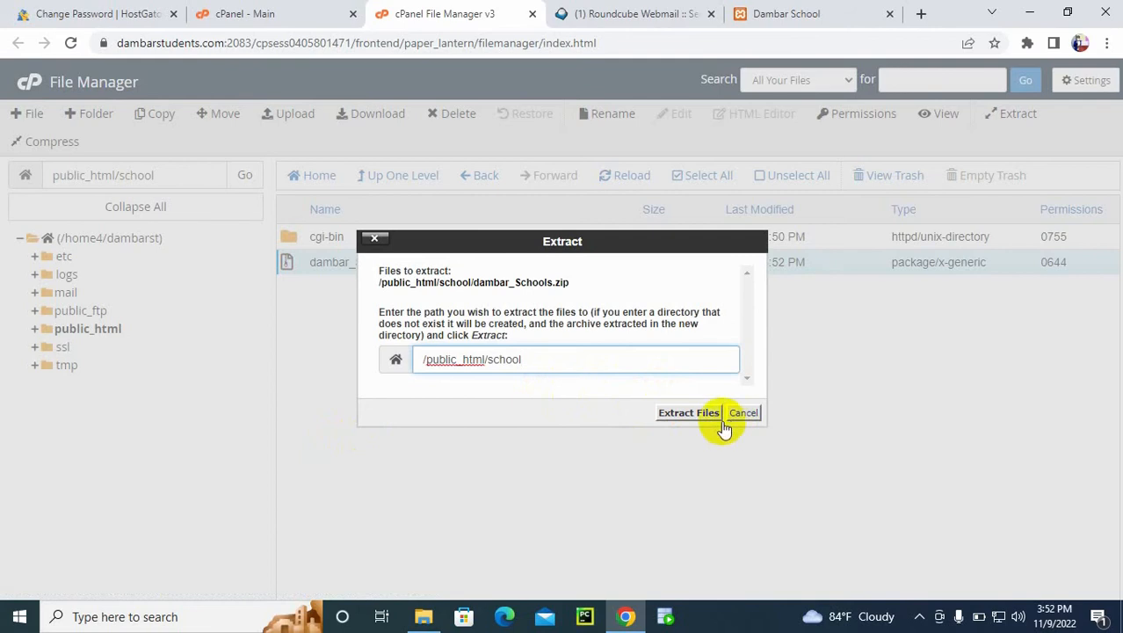
click(688, 417)
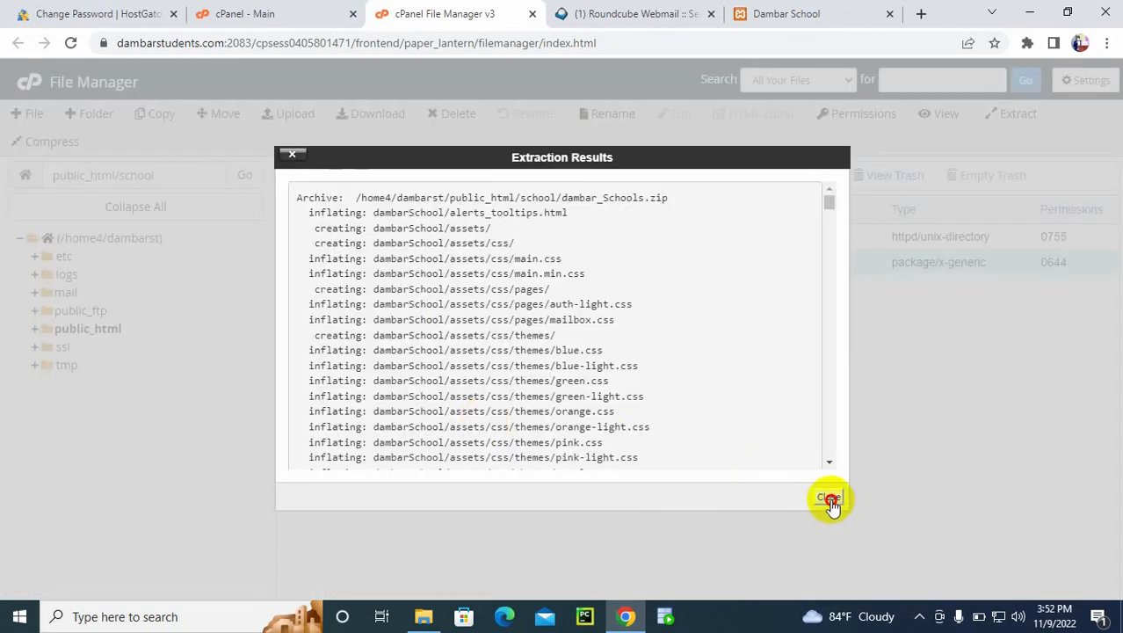
click(829, 498)
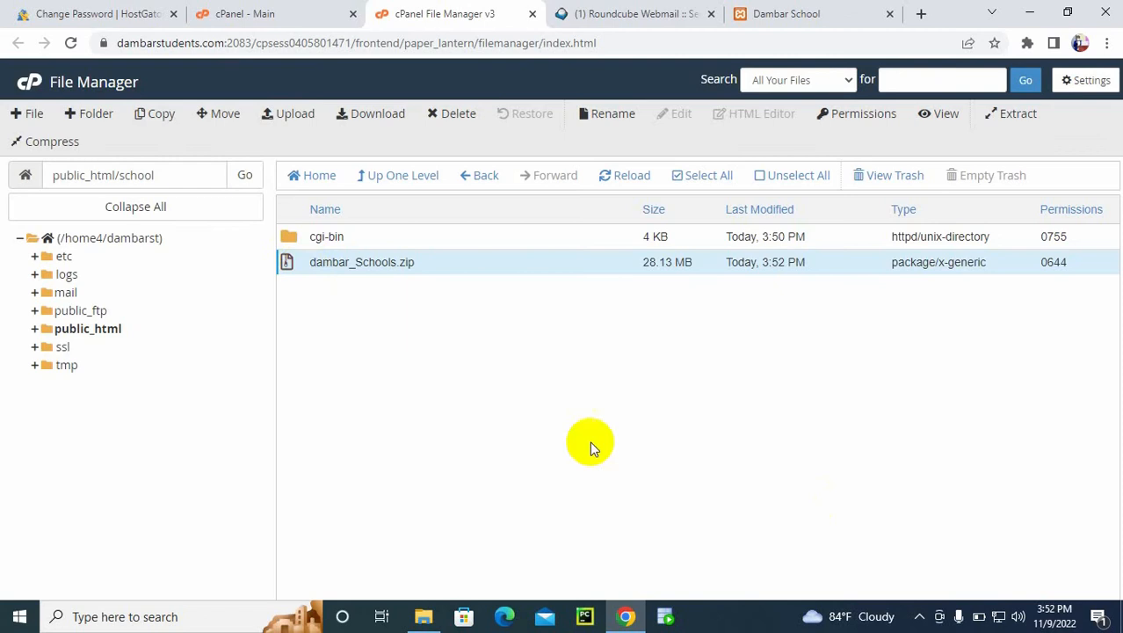
click(243, 185)
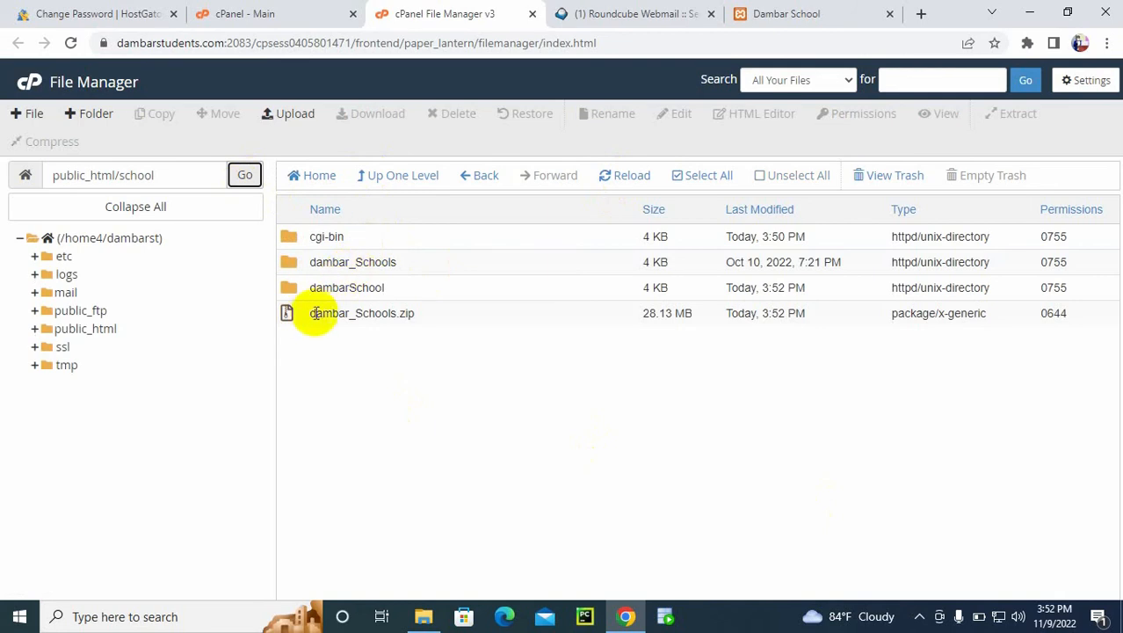
Step: Examine the contents of the extracted dambar_Schools and dambarSchool folders, returning to the school folder each time
double_click(288, 261)
click(389, 176)
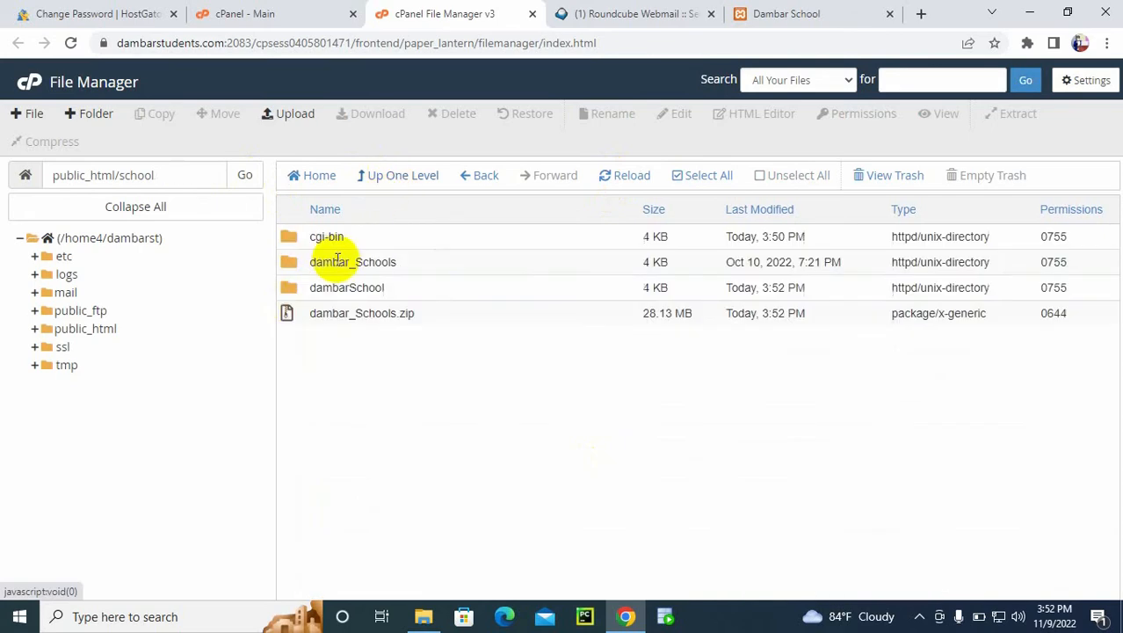
double_click(288, 285)
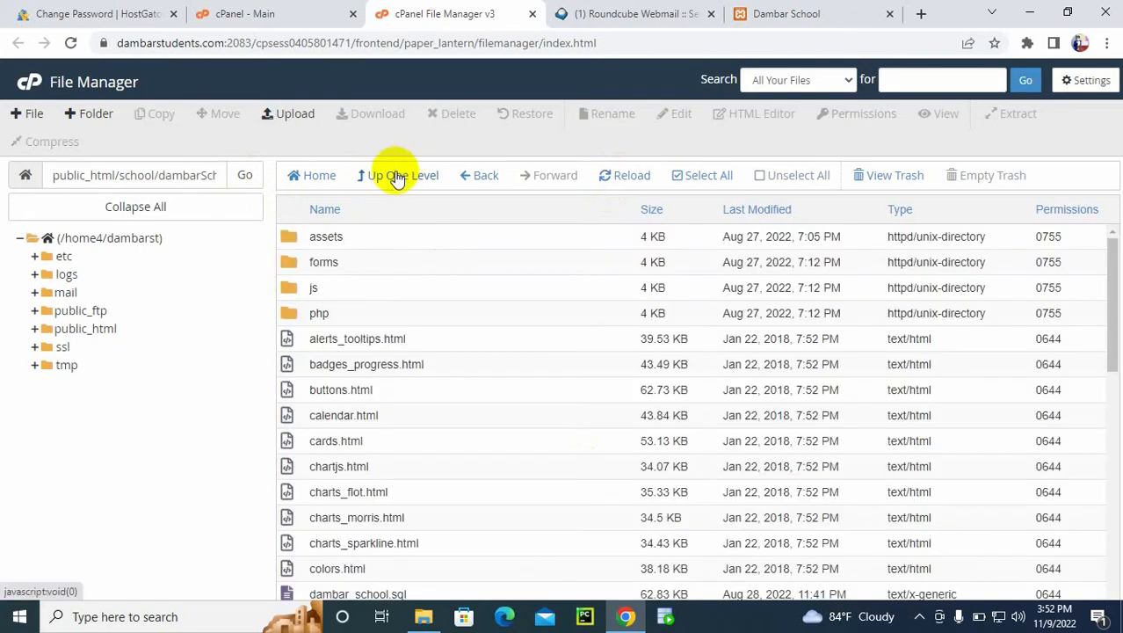
click(393, 175)
Step: Switch to File Explorer, look through the files in the local dambar_Schools folder and return to htdocs
click(439, 616)
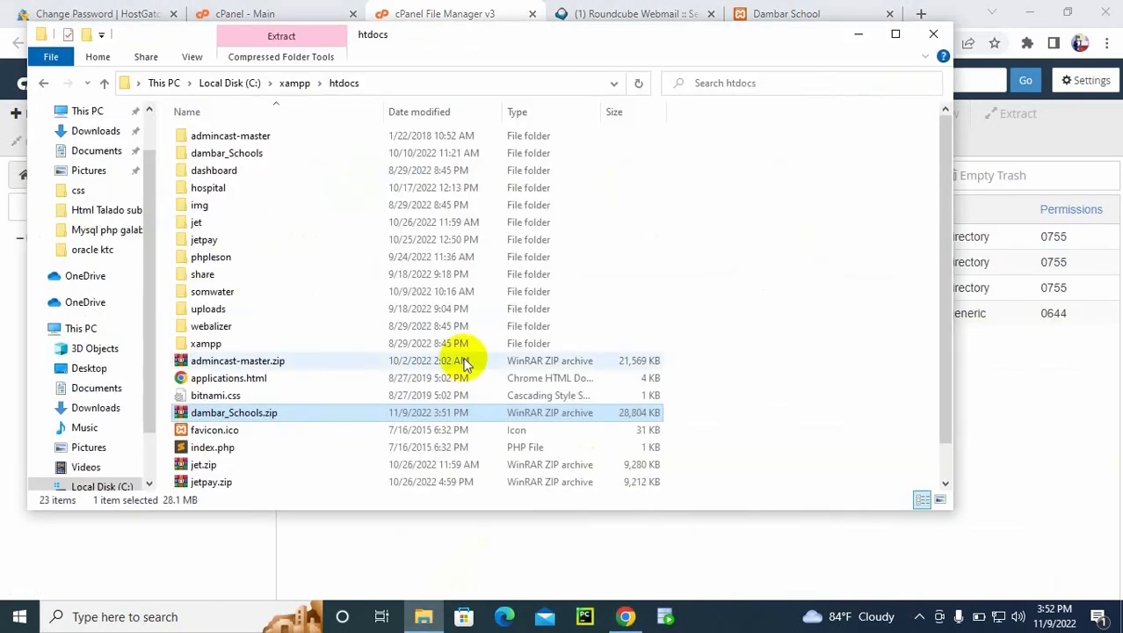
double_click(256, 163)
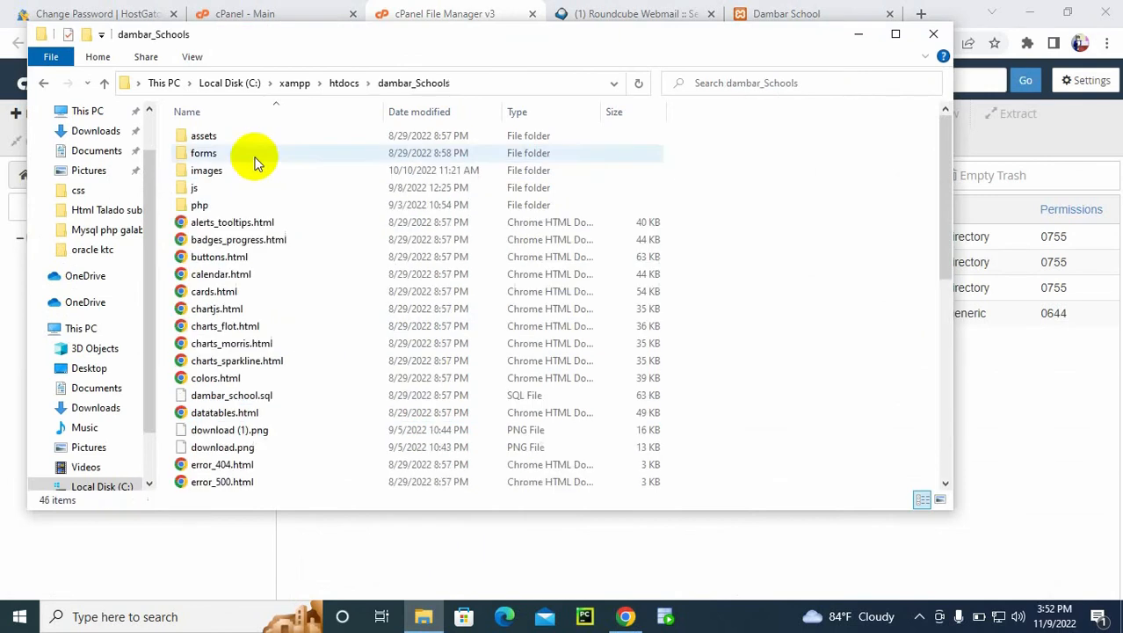
click(271, 259)
key(Down)
key(Down)
key(Down)
key(Down)
key(Down)
key(Down)
key(Down)
key(Down)
key(Down)
key(Down)
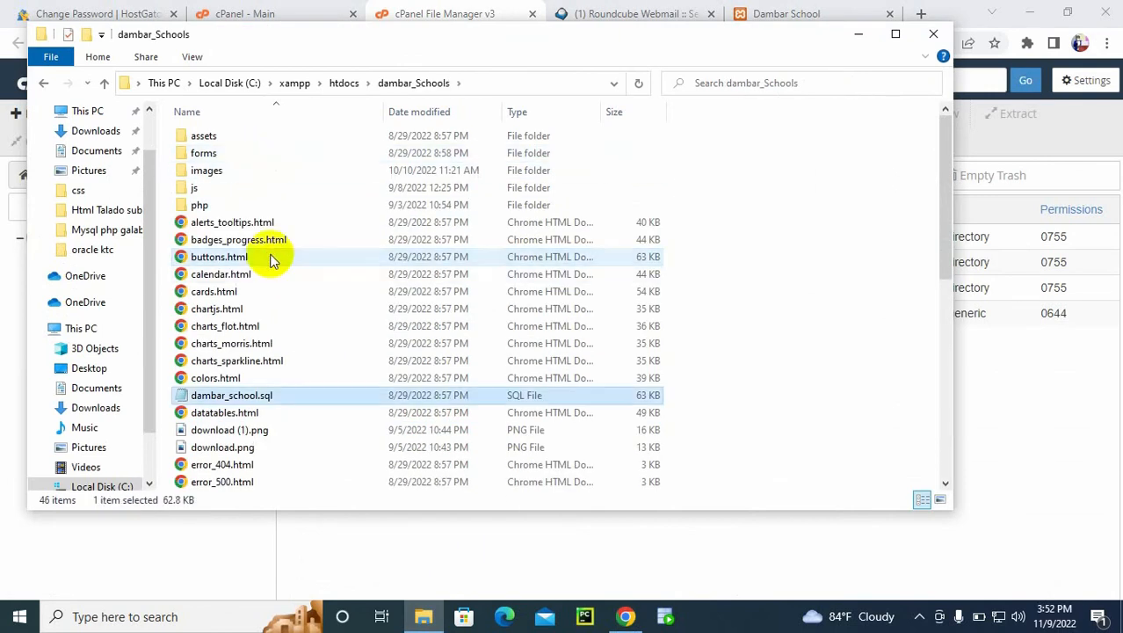
key(Up)
key(Up)
key(Down)
key(Down)
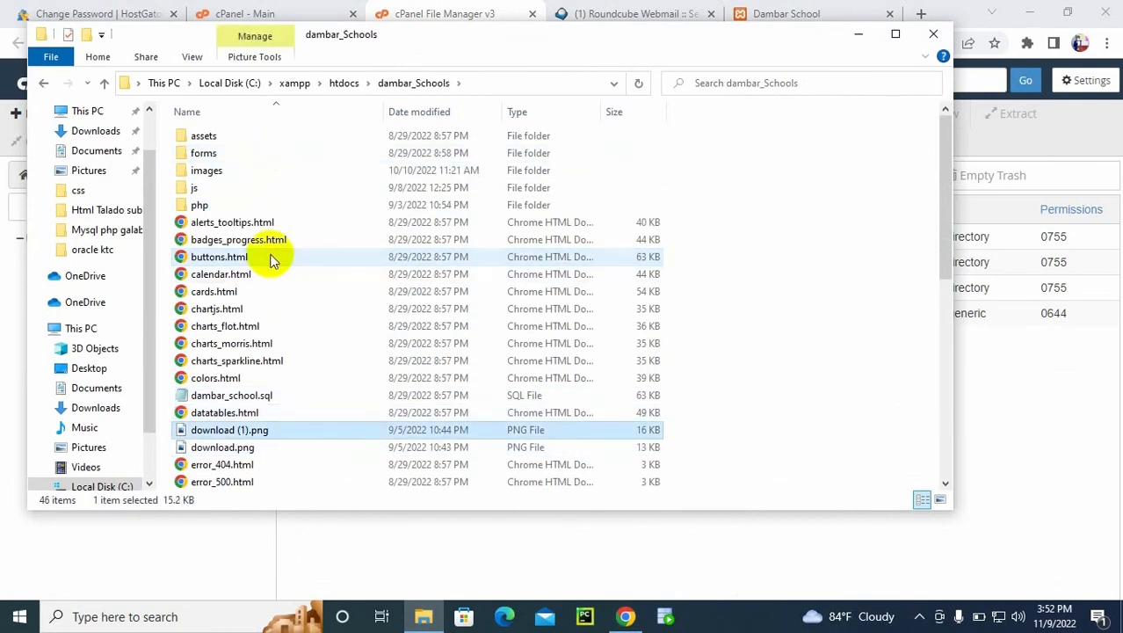
click(104, 82)
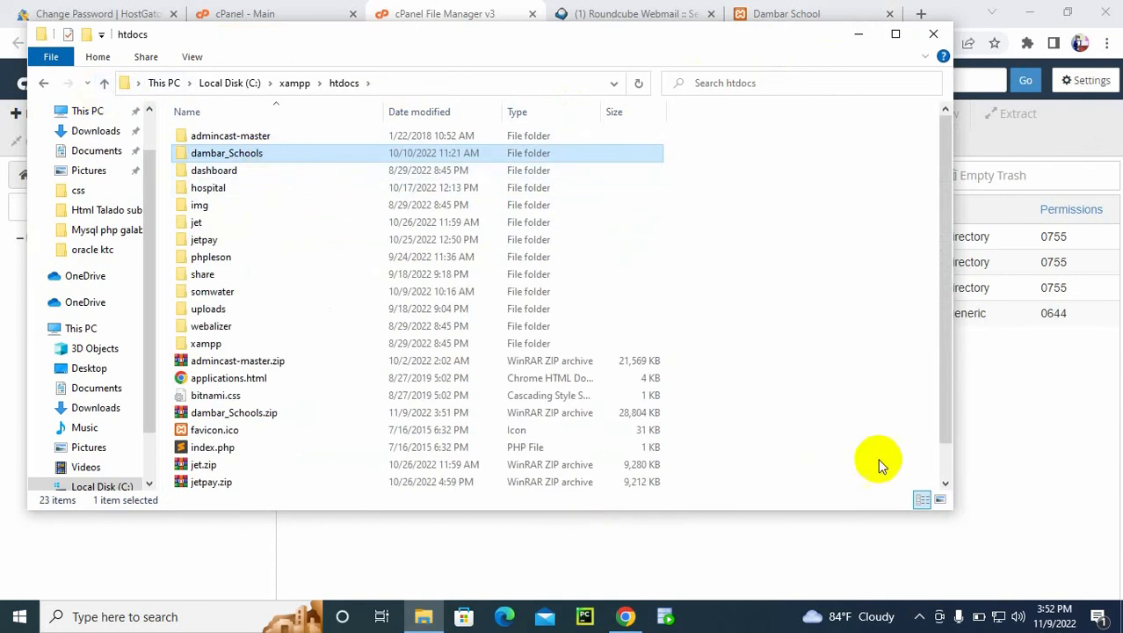
Step: Recheck the dambarSchool folder in cPanel and compare its name with the local site's address and htdocs folder
click(862, 526)
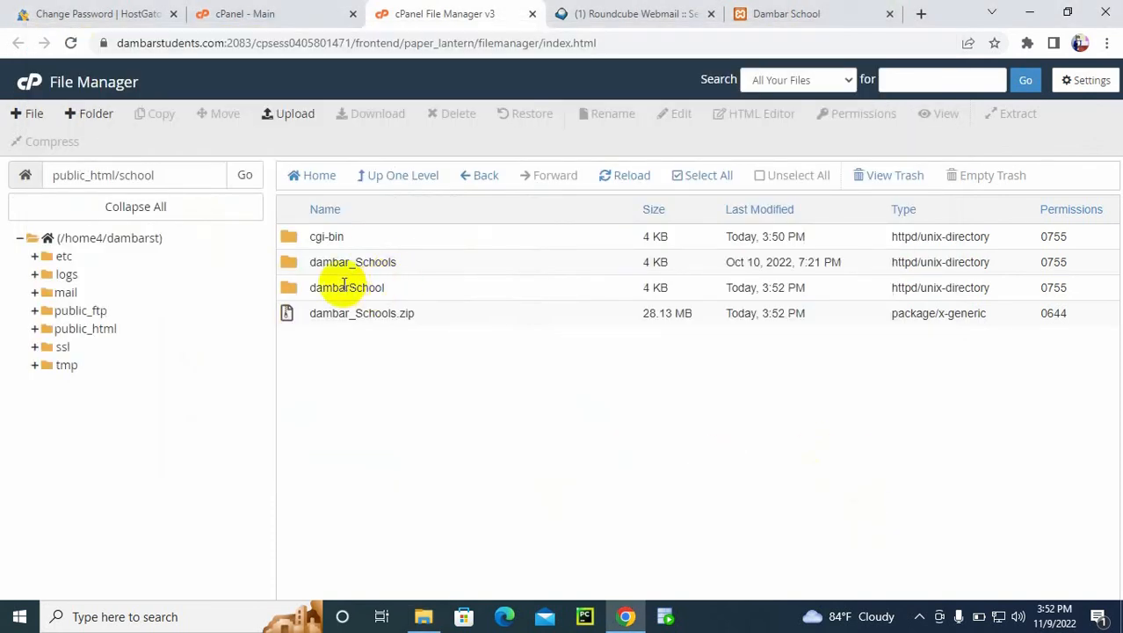
double_click(288, 286)
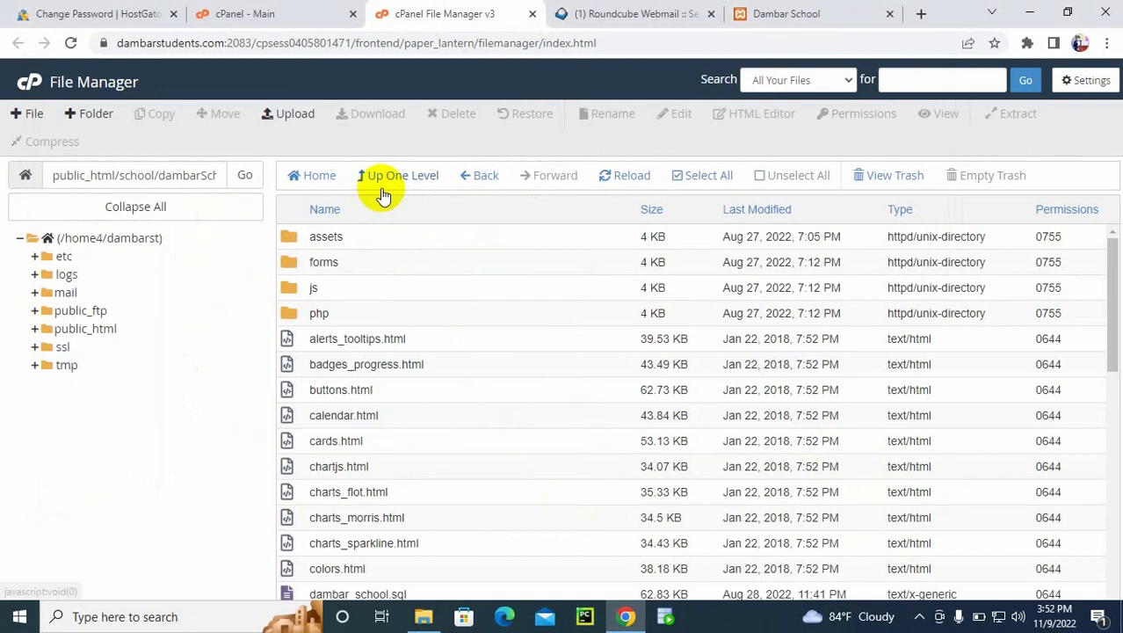
click(378, 180)
click(804, 10)
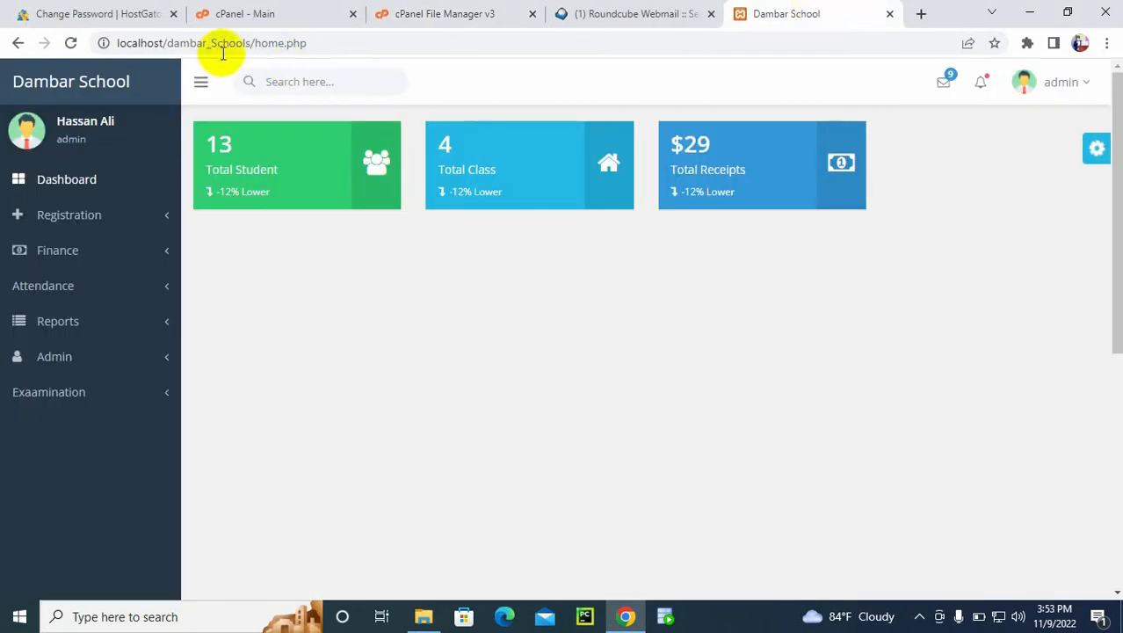
click(423, 616)
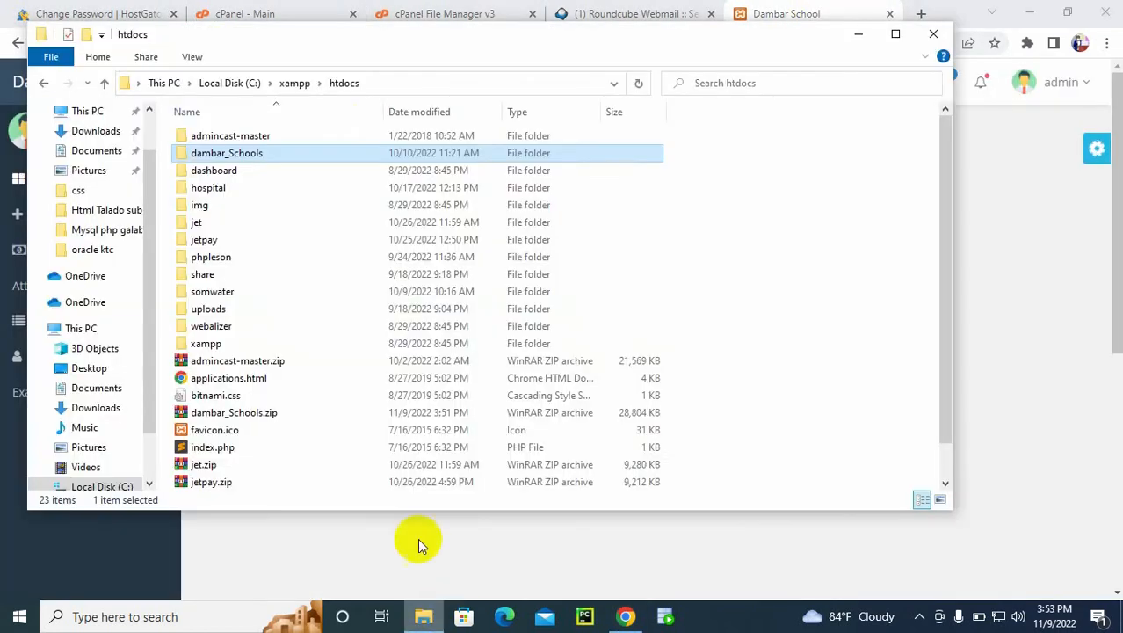
click(981, 236)
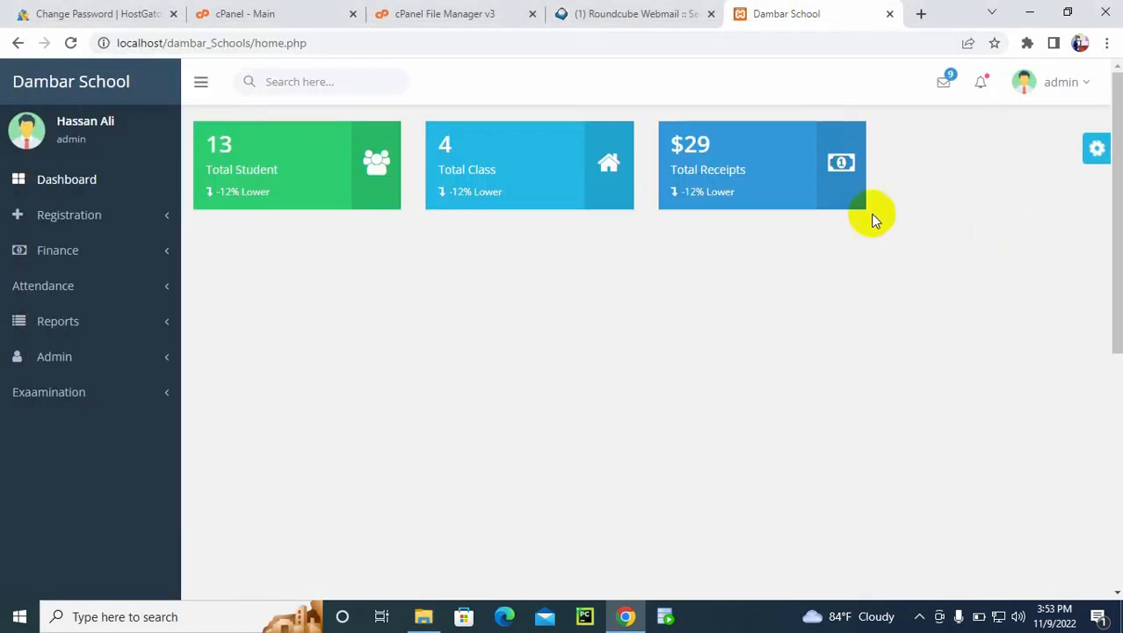
click(439, 14)
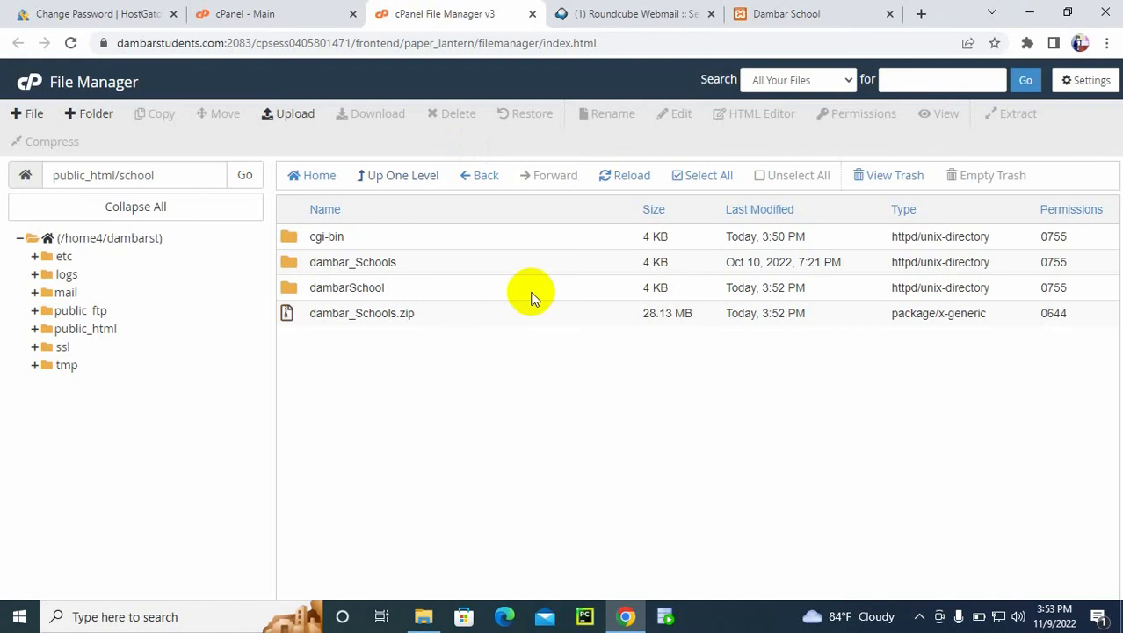
Step: Move the dambarSchool folder and the dambar_Schools.zip archive in public_html/school to the trash
click(291, 292)
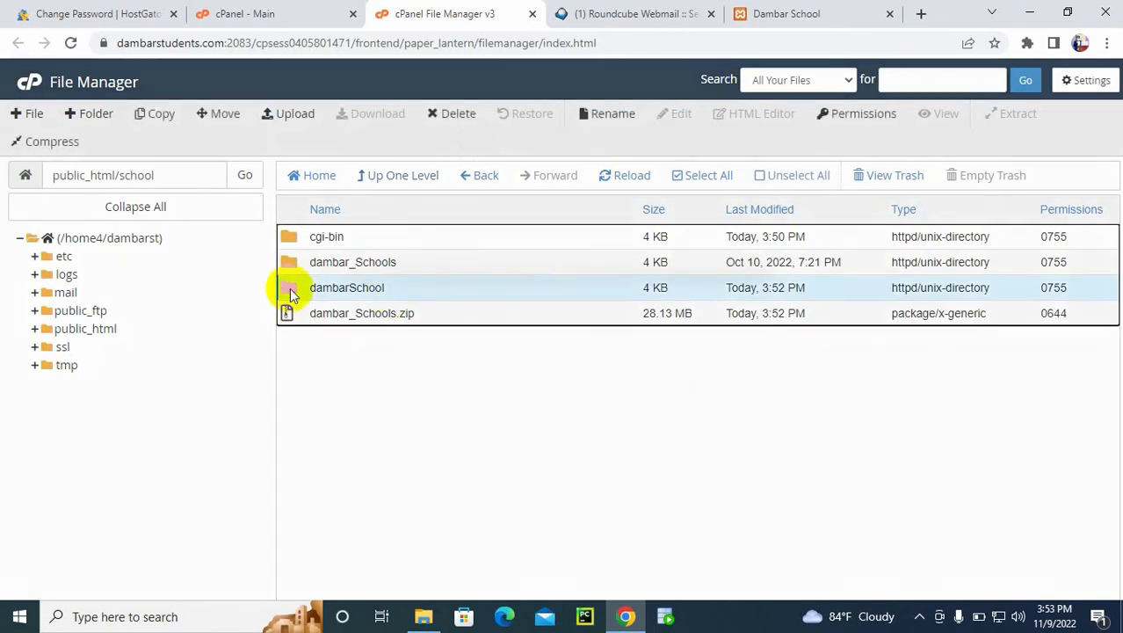
key(Delete)
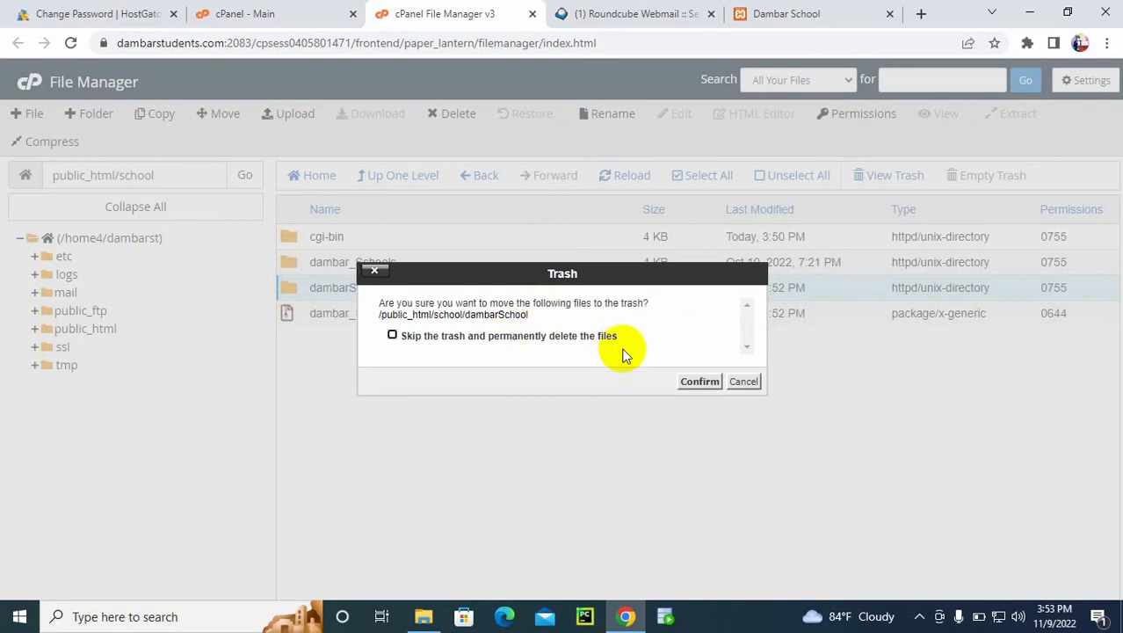
click(690, 380)
click(326, 294)
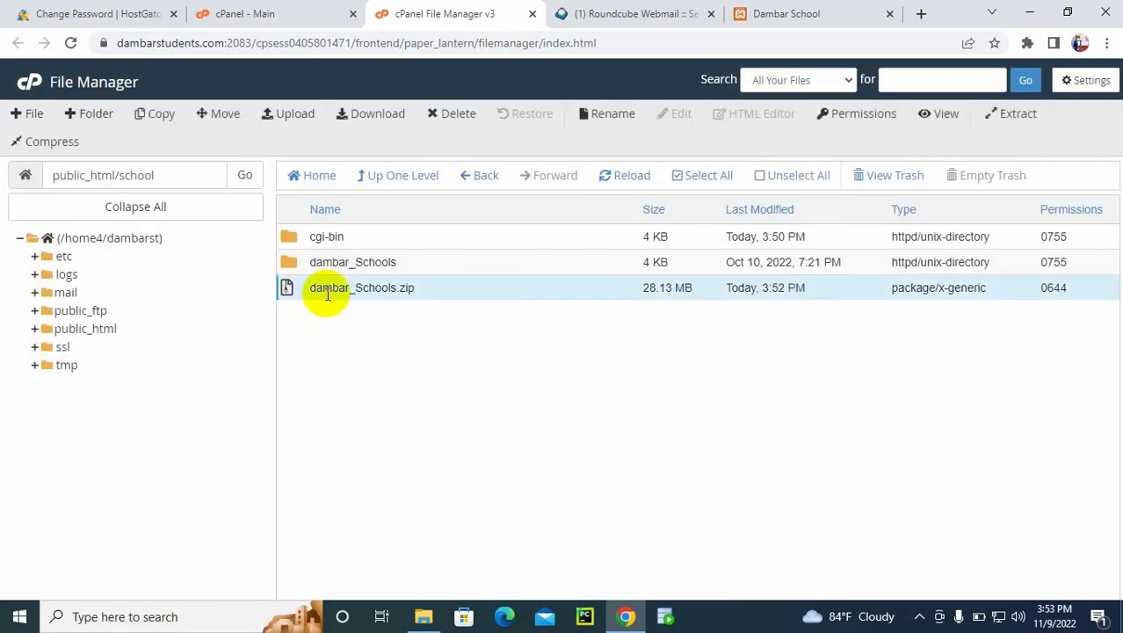
key(Delete)
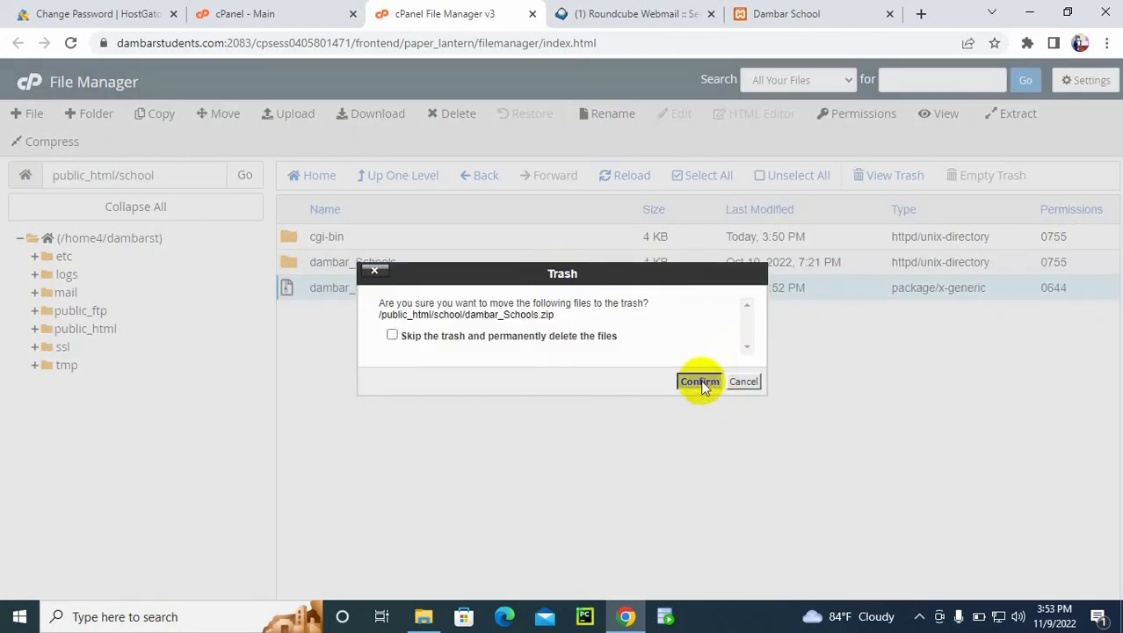
click(700, 383)
click(919, 616)
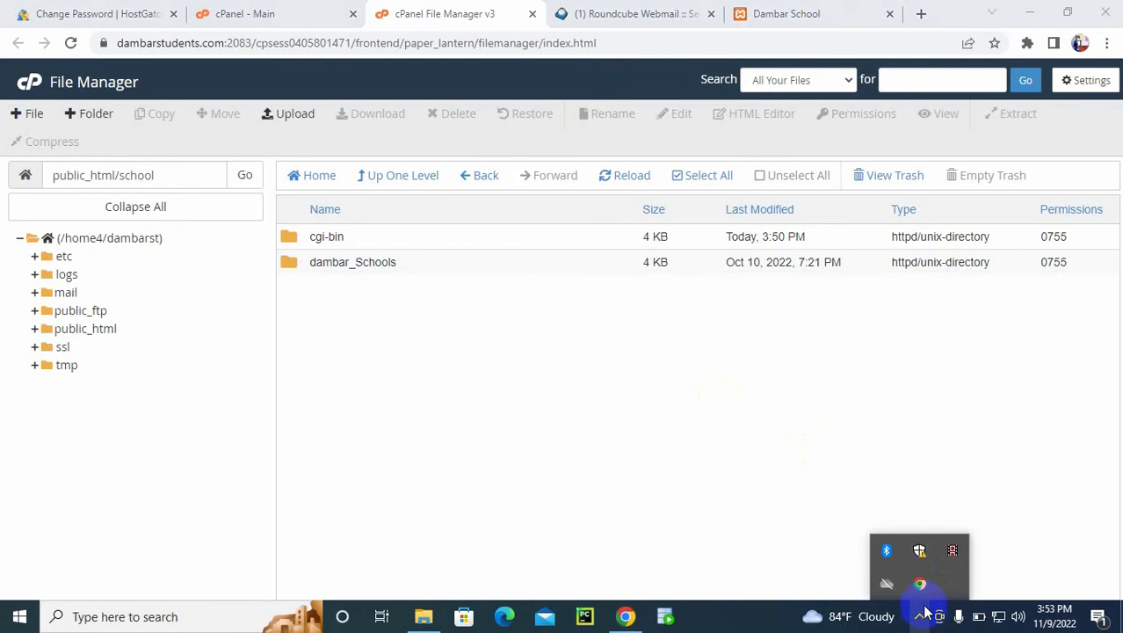
click(952, 552)
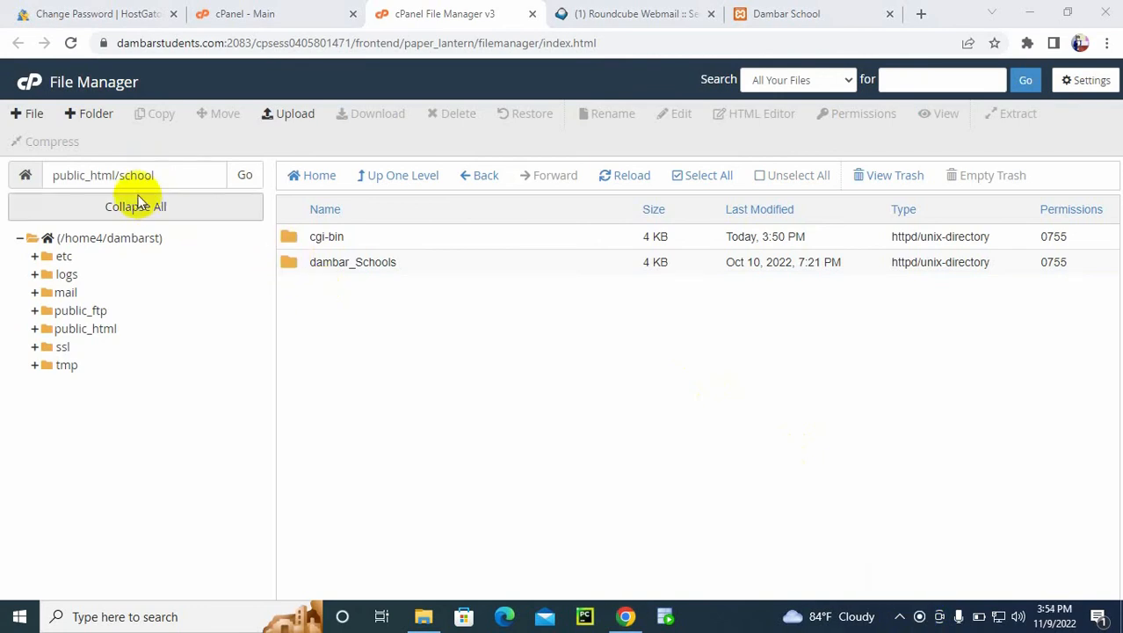
Step: Open the dambar_Schools folder inside public_html/school to show the extracted project files
double_click(290, 261)
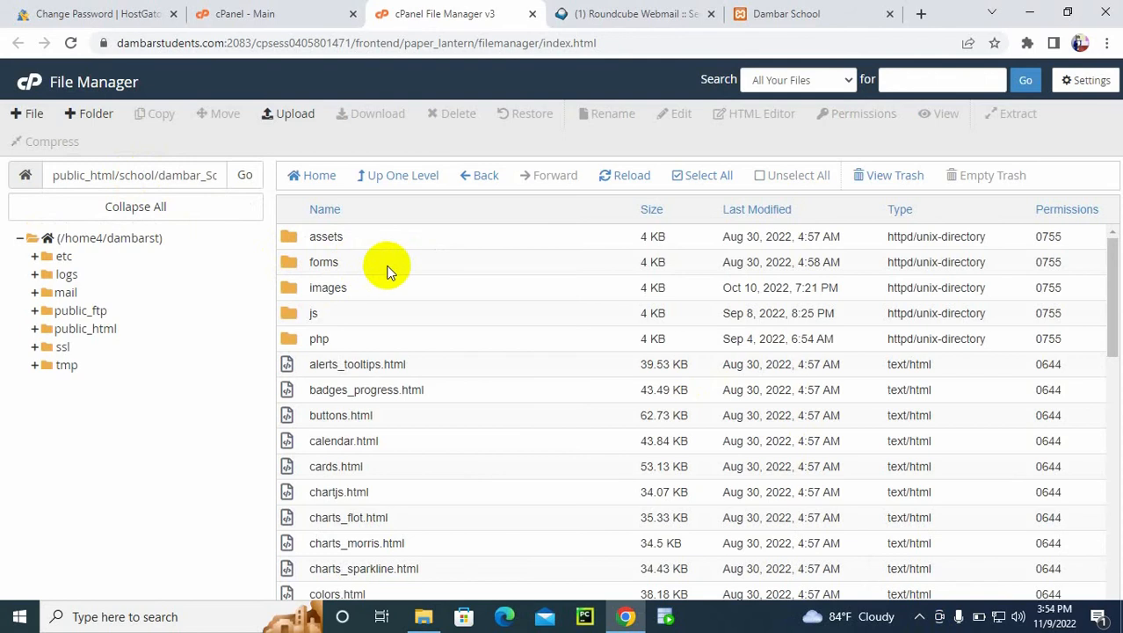
click(370, 179)
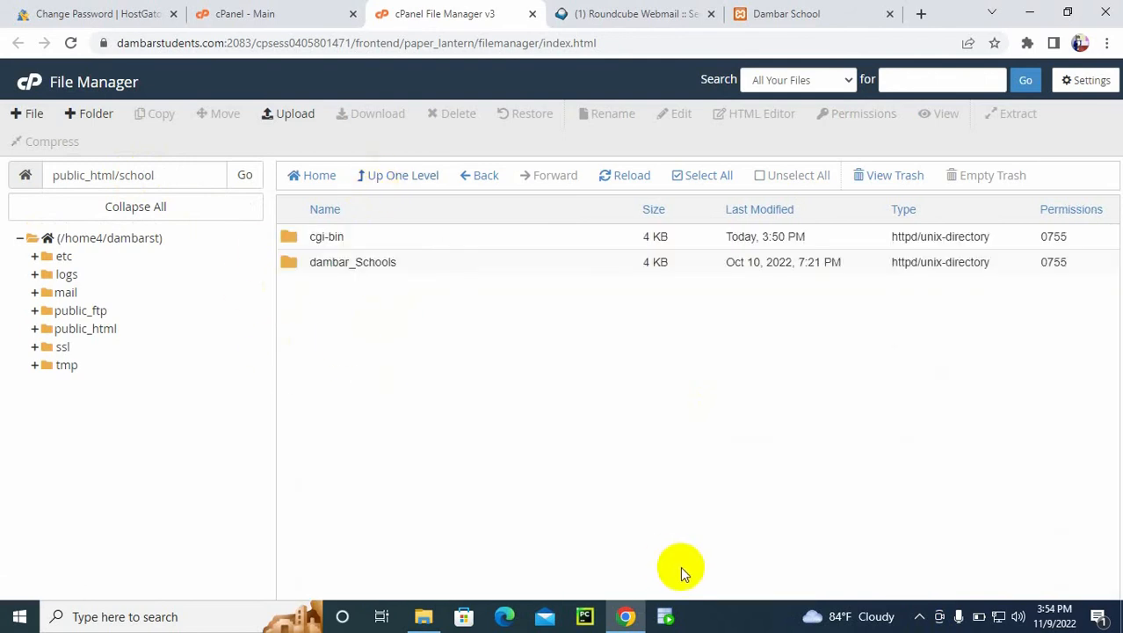
click(919, 619)
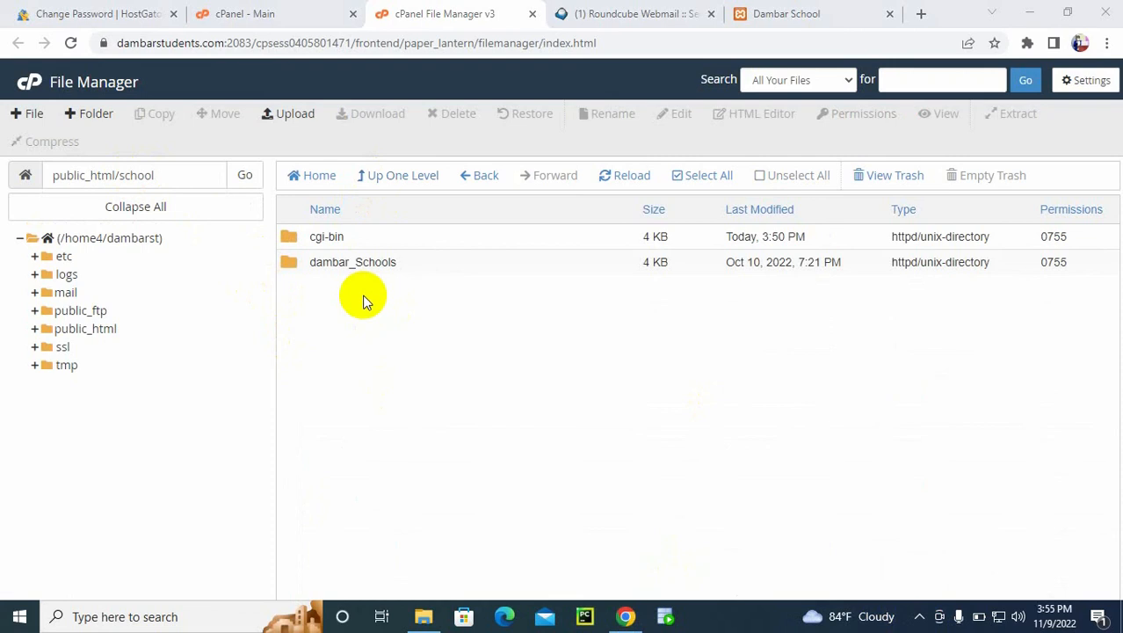
double_click(299, 264)
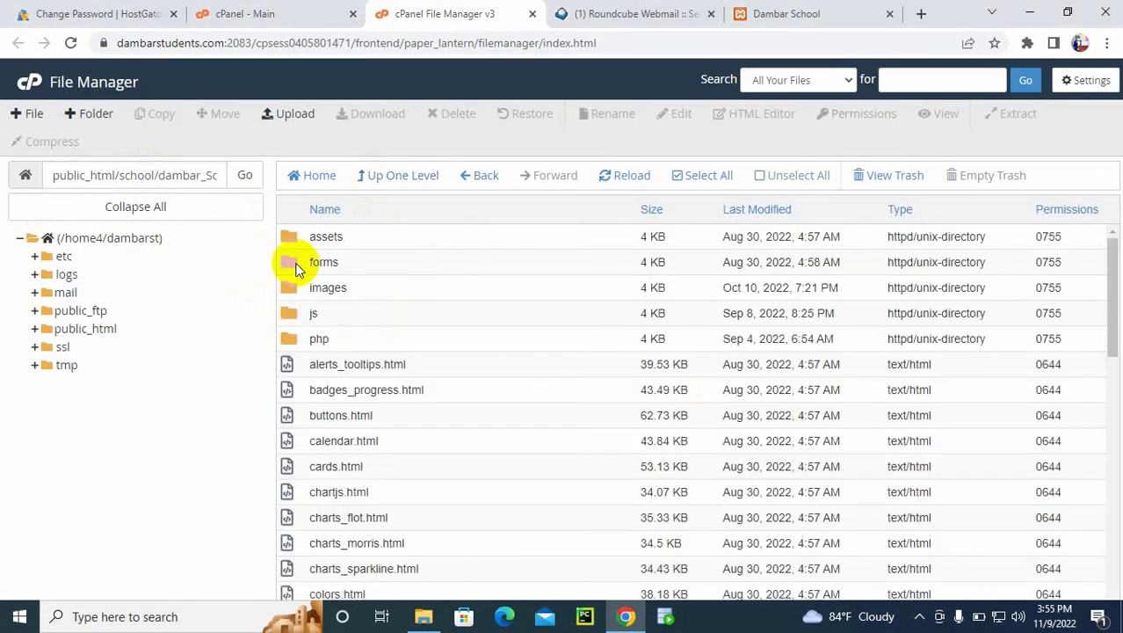
Step: Move everything in the dambar_Schools folder to /public_html/school and go up to the school folder
click(700, 182)
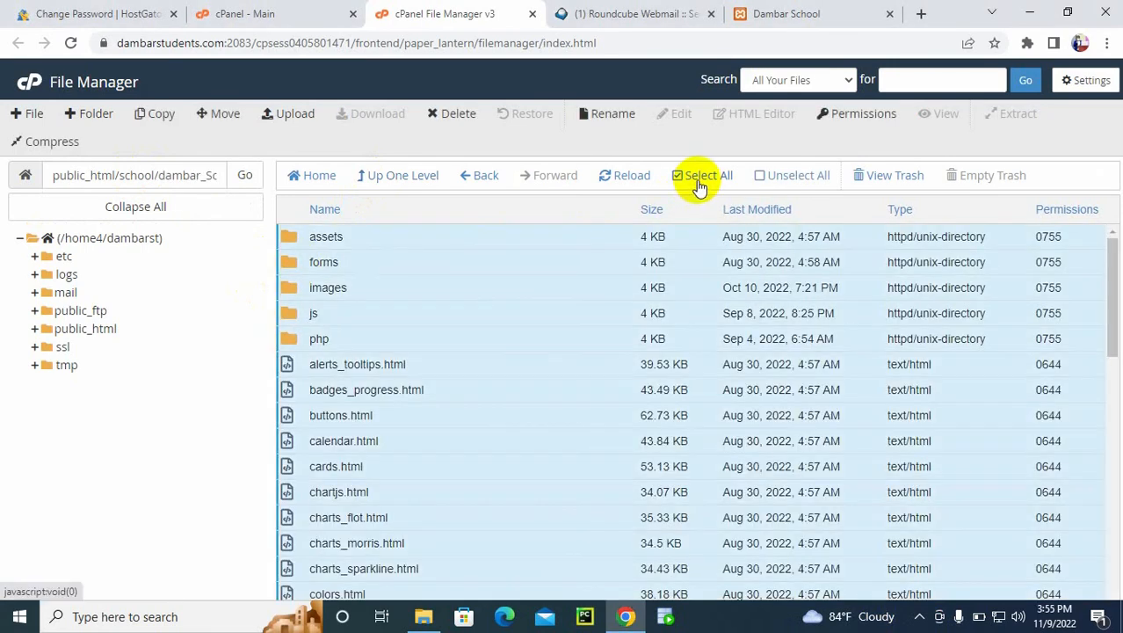
right_click(291, 266)
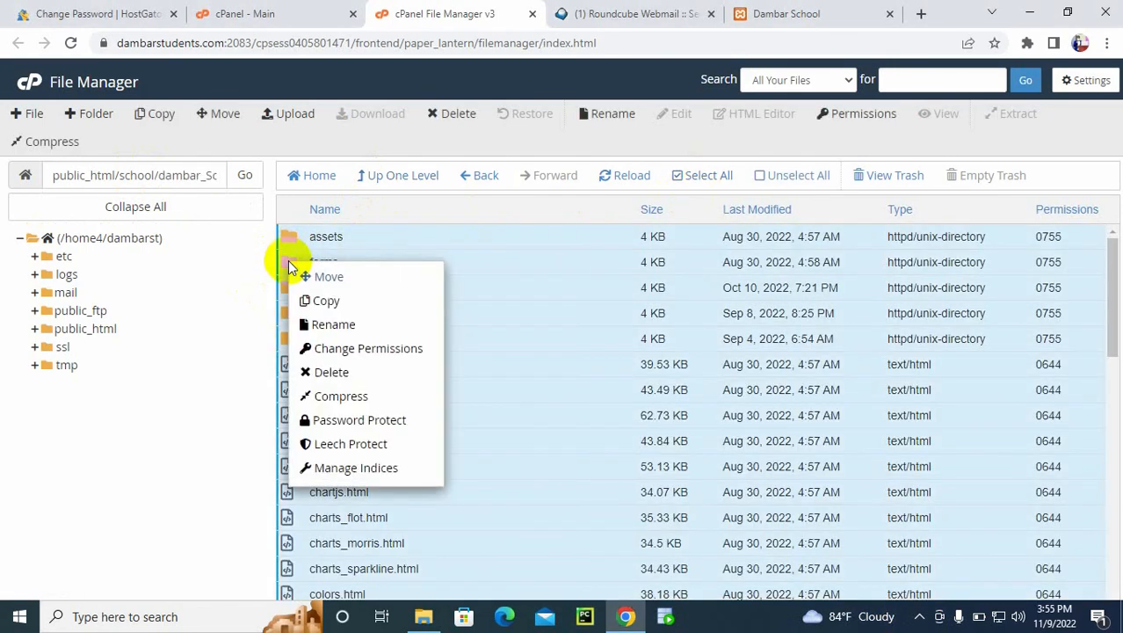
click(327, 278)
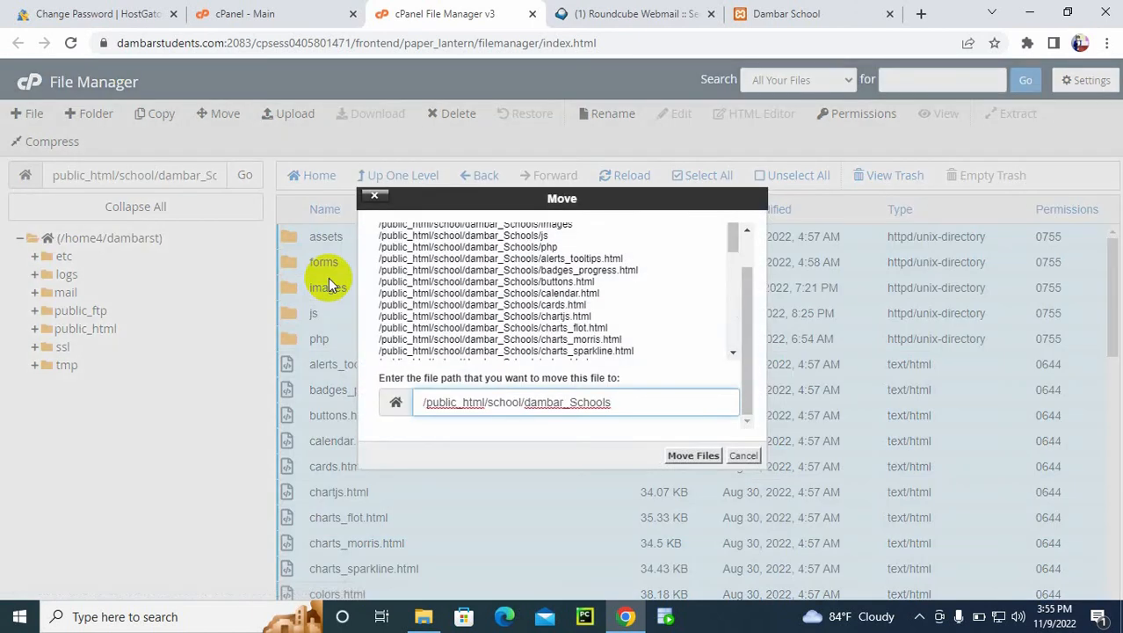
double_click(572, 404)
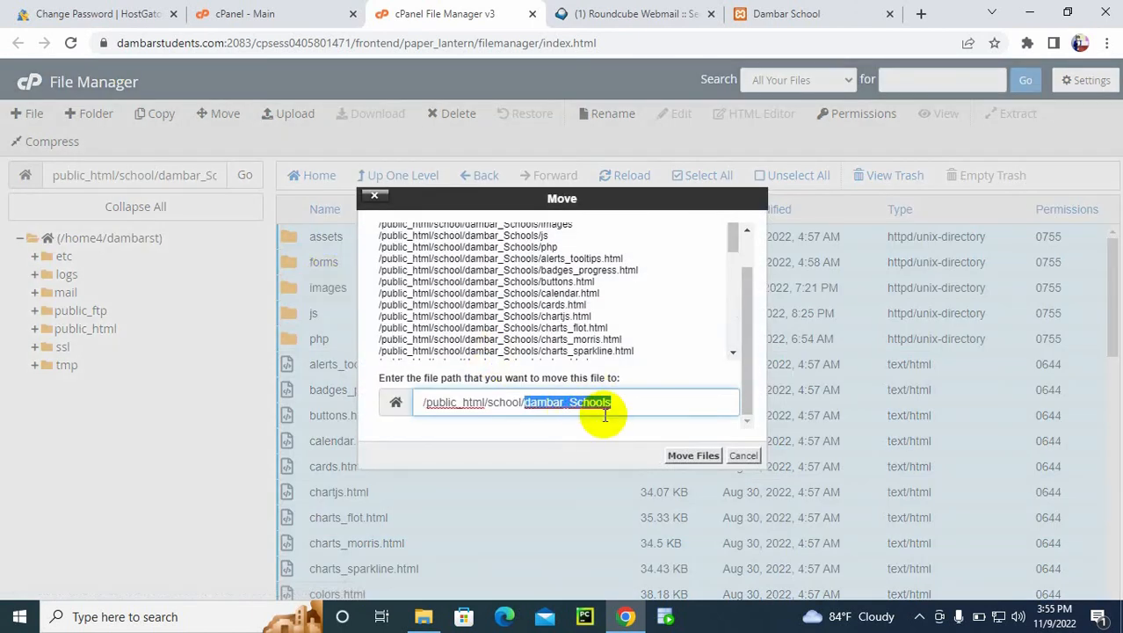
key(BackSpace)
key(BackSpace)
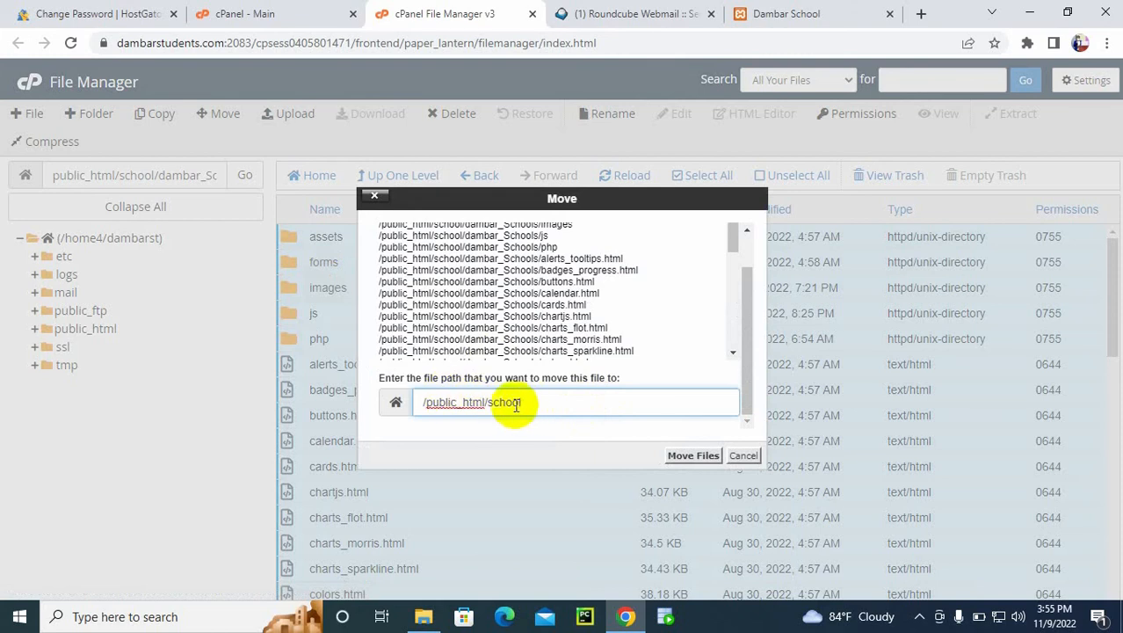
click(693, 455)
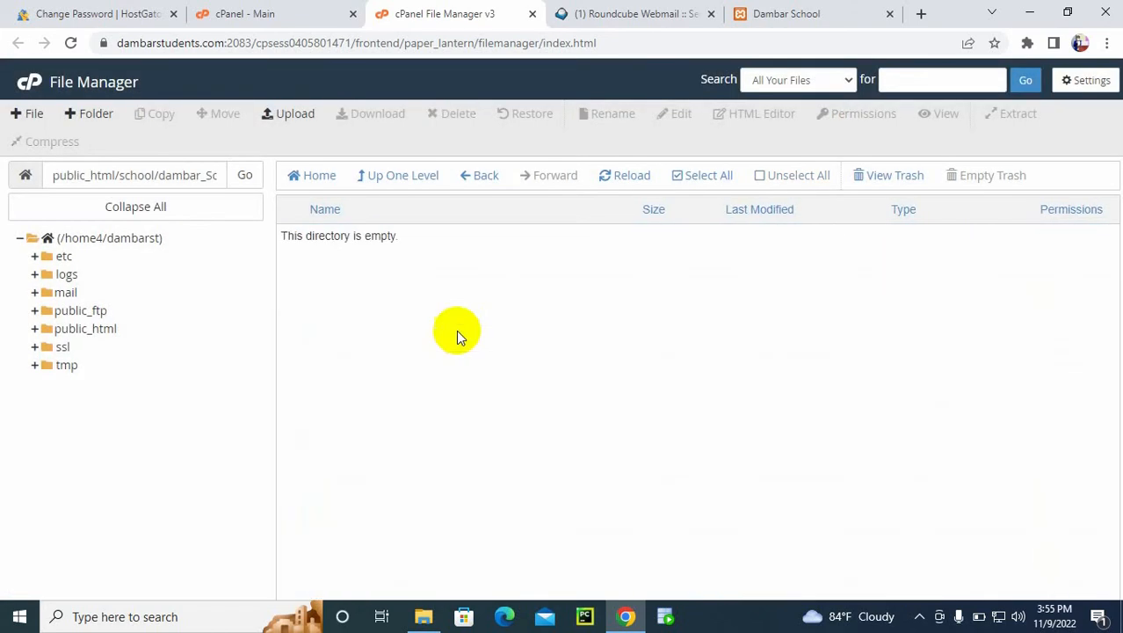
click(405, 178)
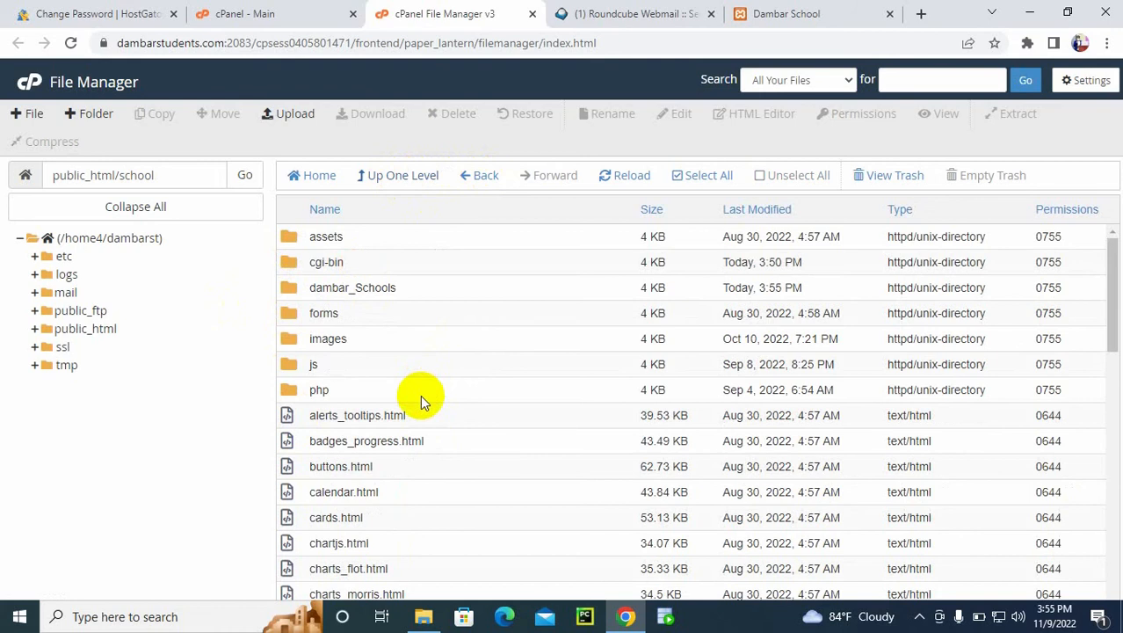
Step: Create a new MySQL database in cPanel with the name school after the dambarst_ prefix and return to the MySQL Databases page
click(292, 9)
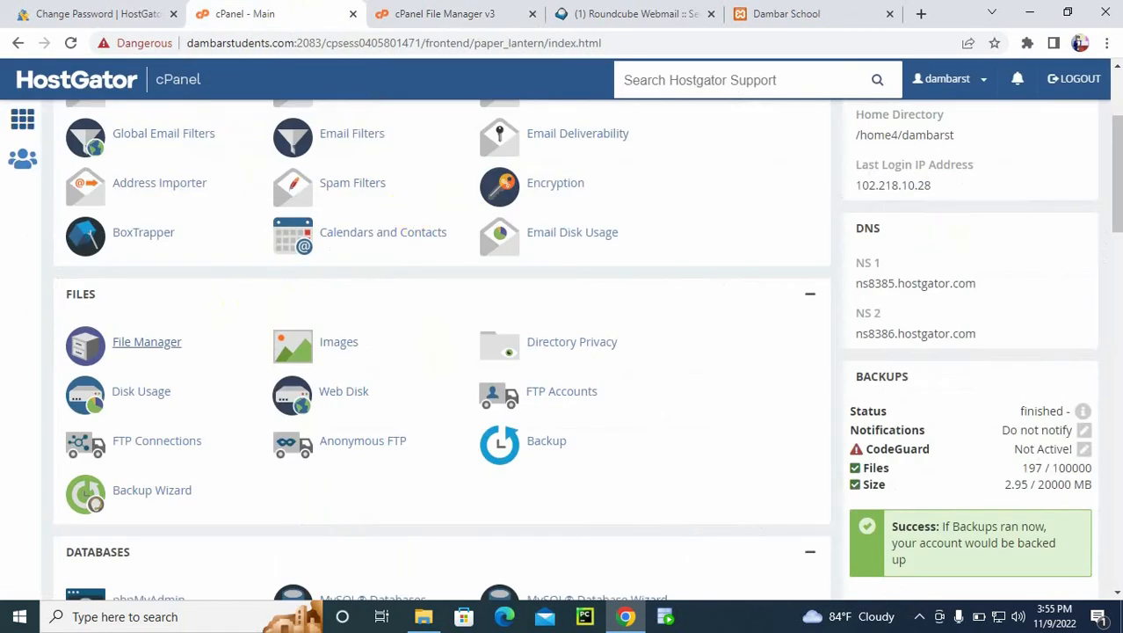
drag(1111, 163, 1105, 243)
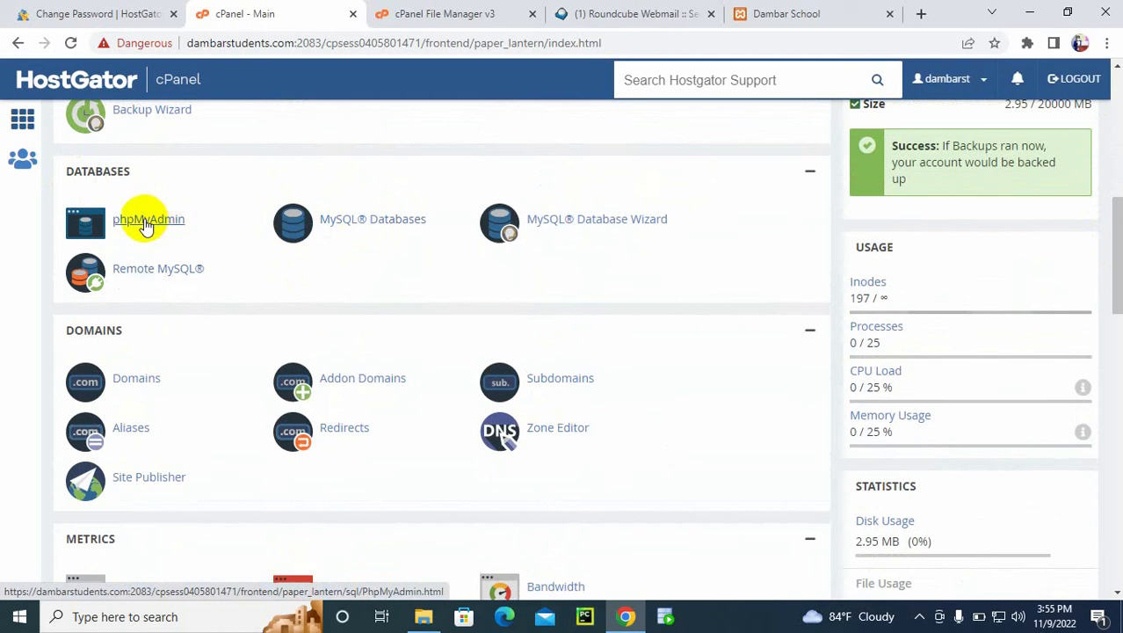
click(342, 231)
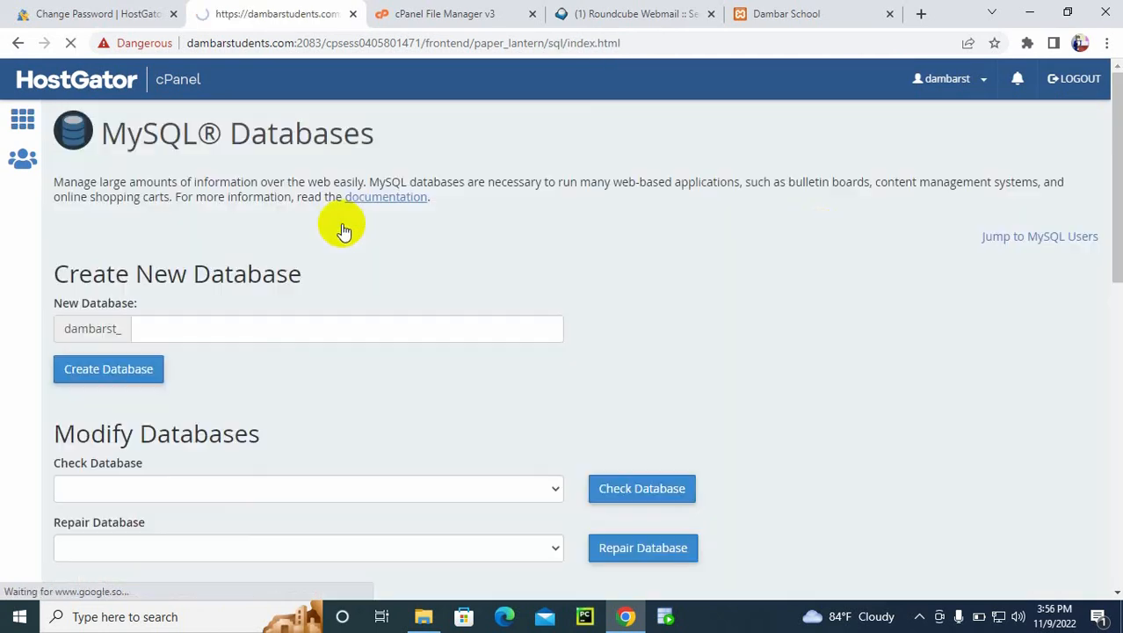
scroll(1118, 188, down, 1)
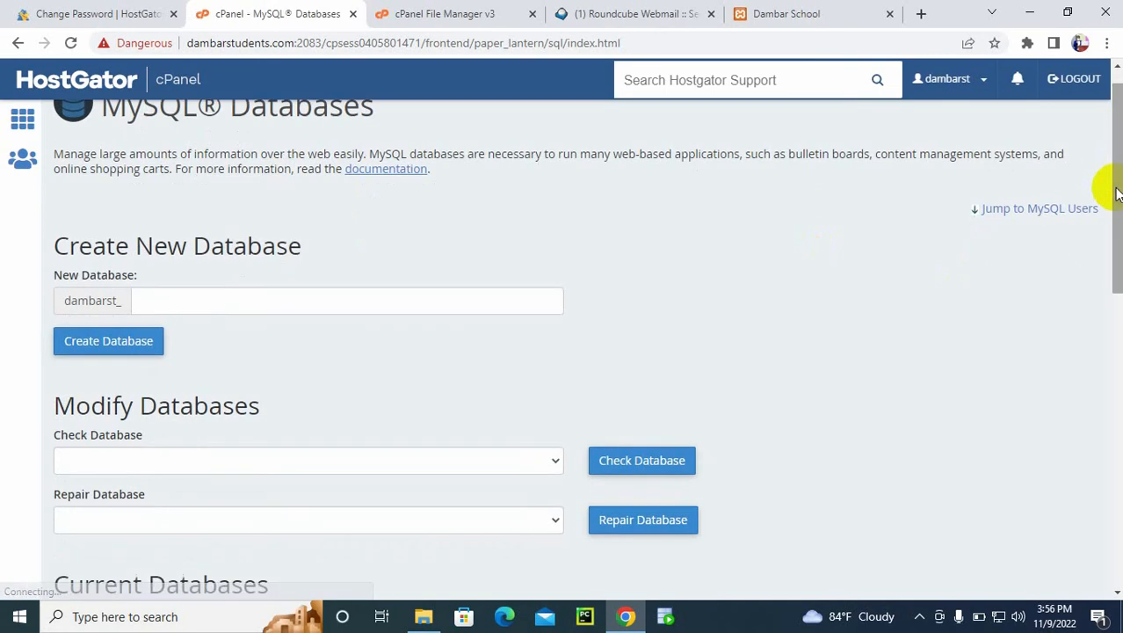
click(329, 301)
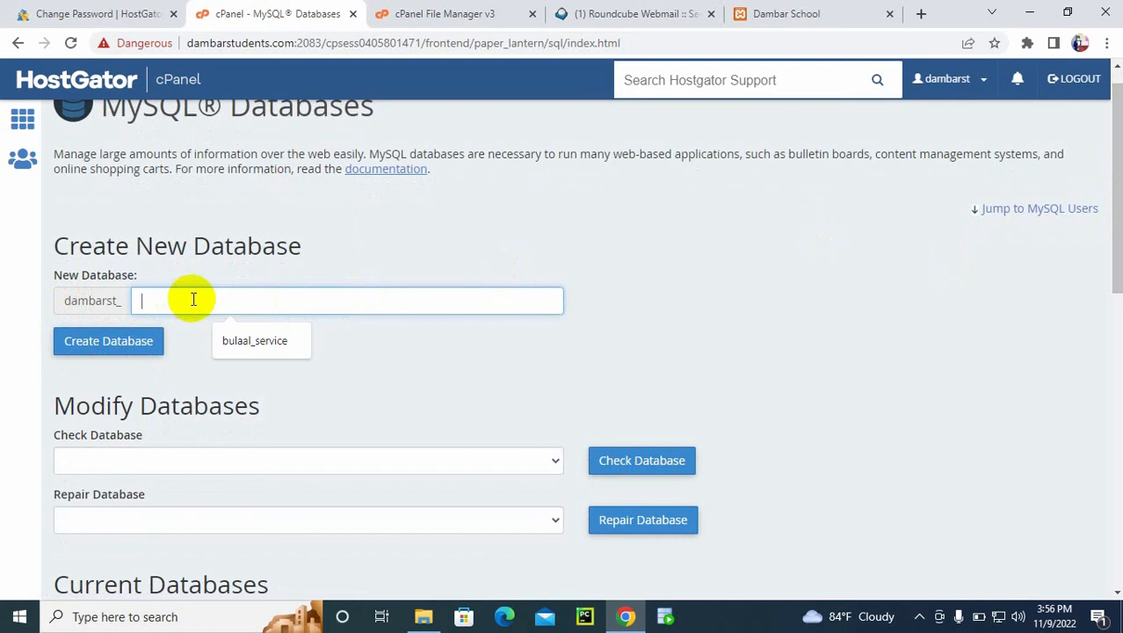
text(sch)
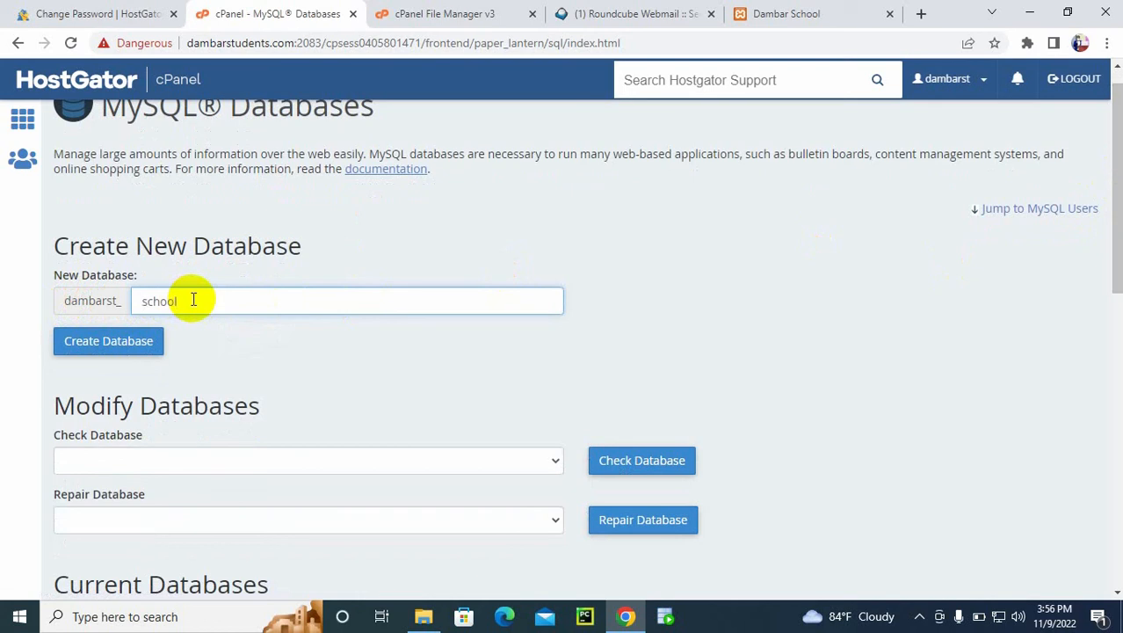
text(ool)
click(128, 343)
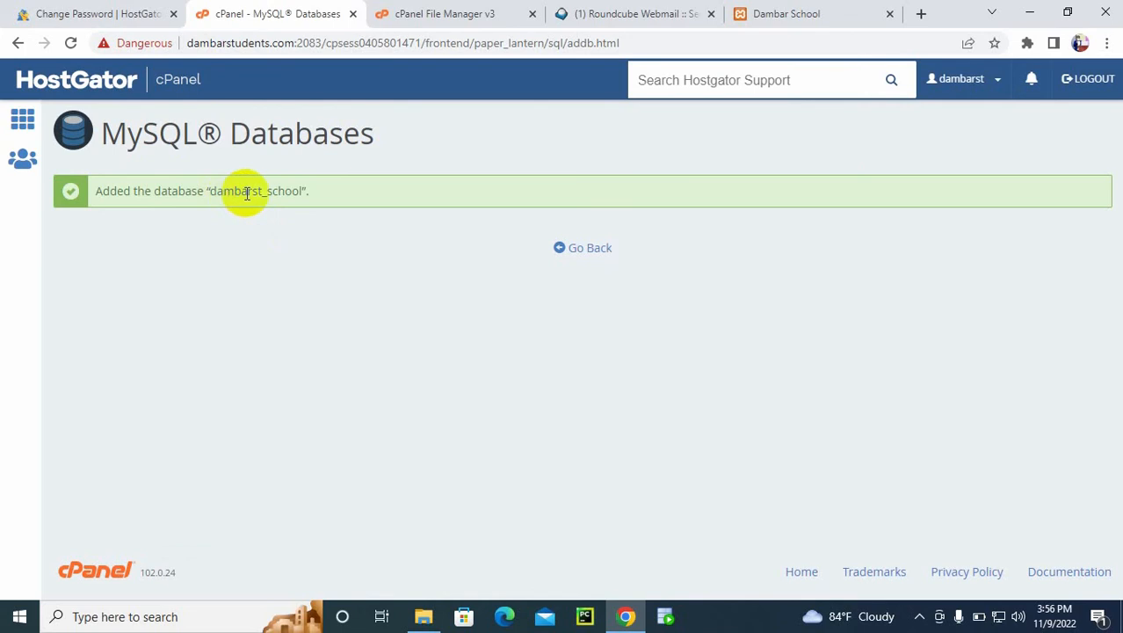
click(593, 250)
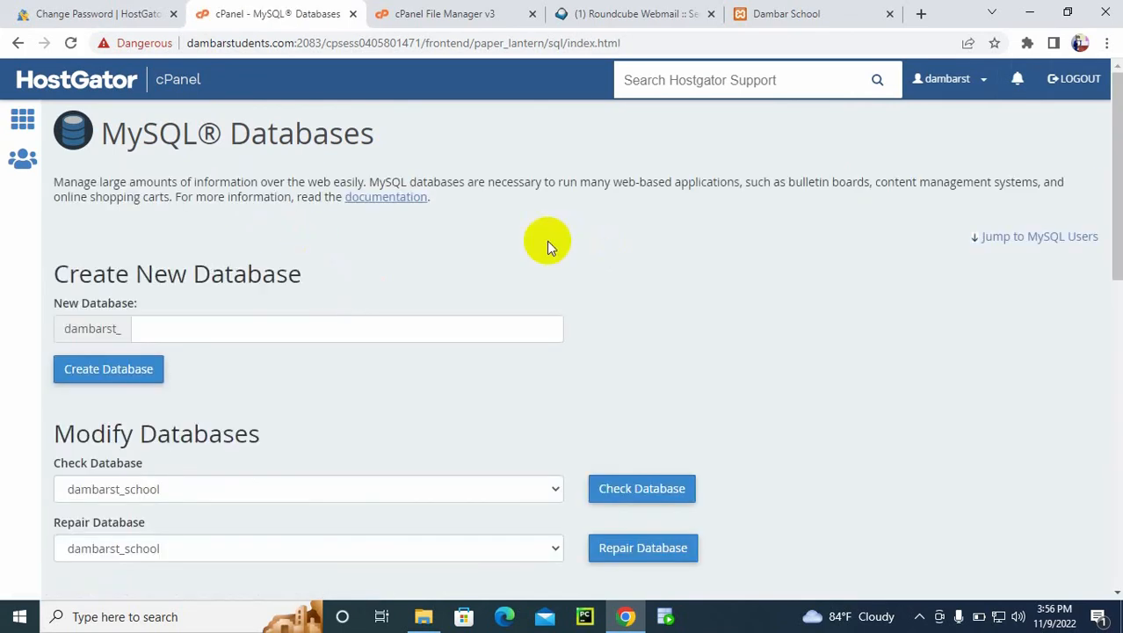
Step: Launch phpMyAdmin from the cPanel home page and open the dambarst_school database
click(75, 81)
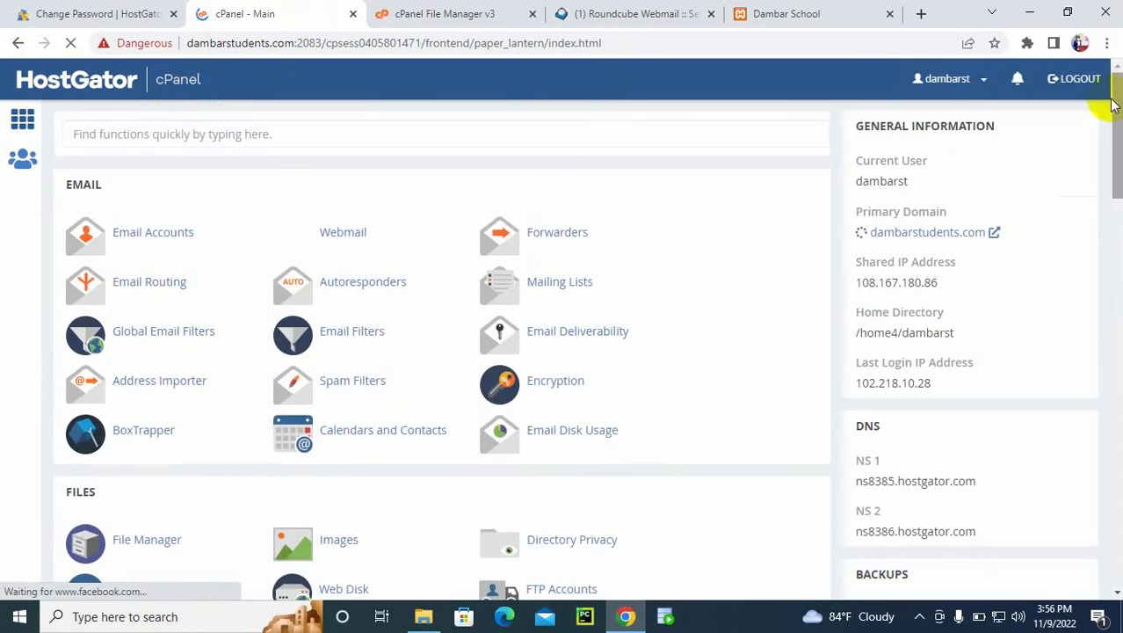
drag(1114, 104, 1113, 218)
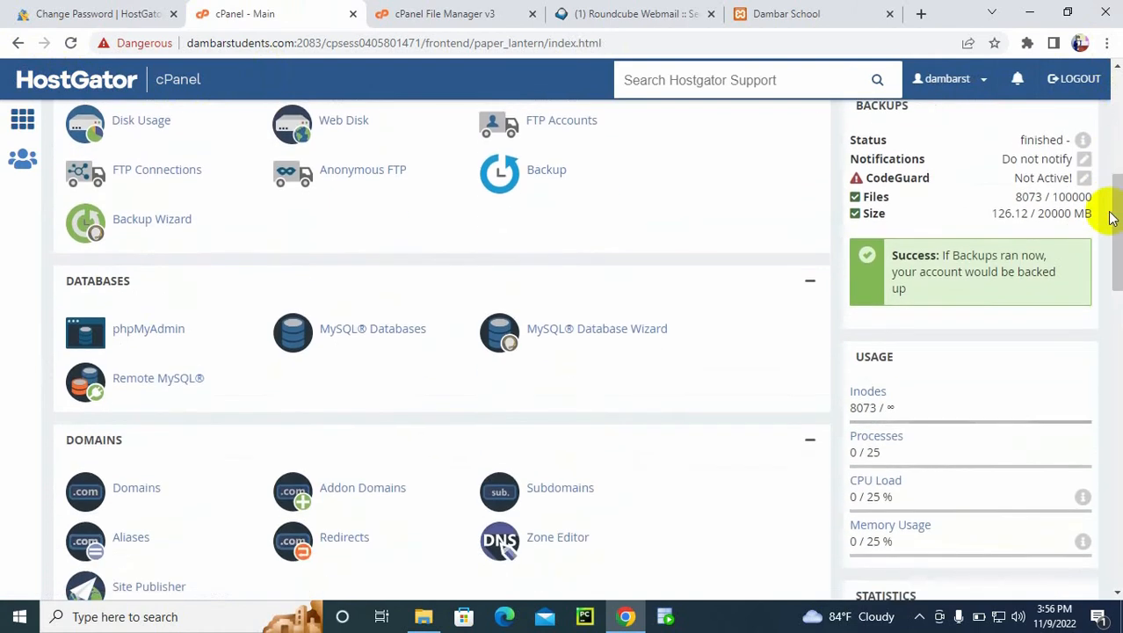
click(150, 329)
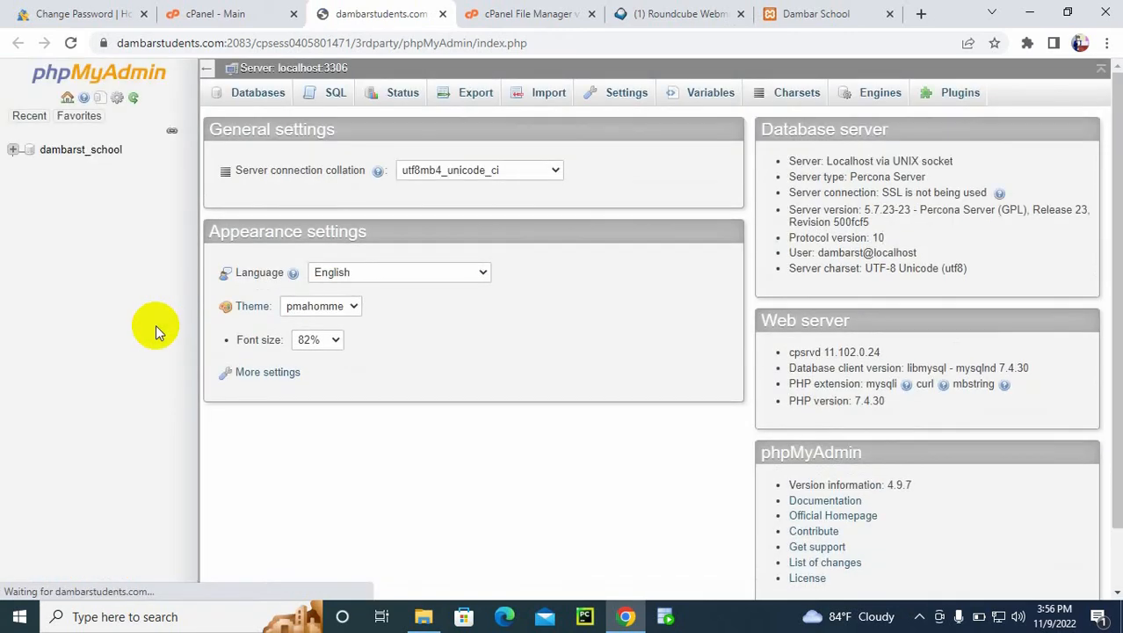
click(80, 151)
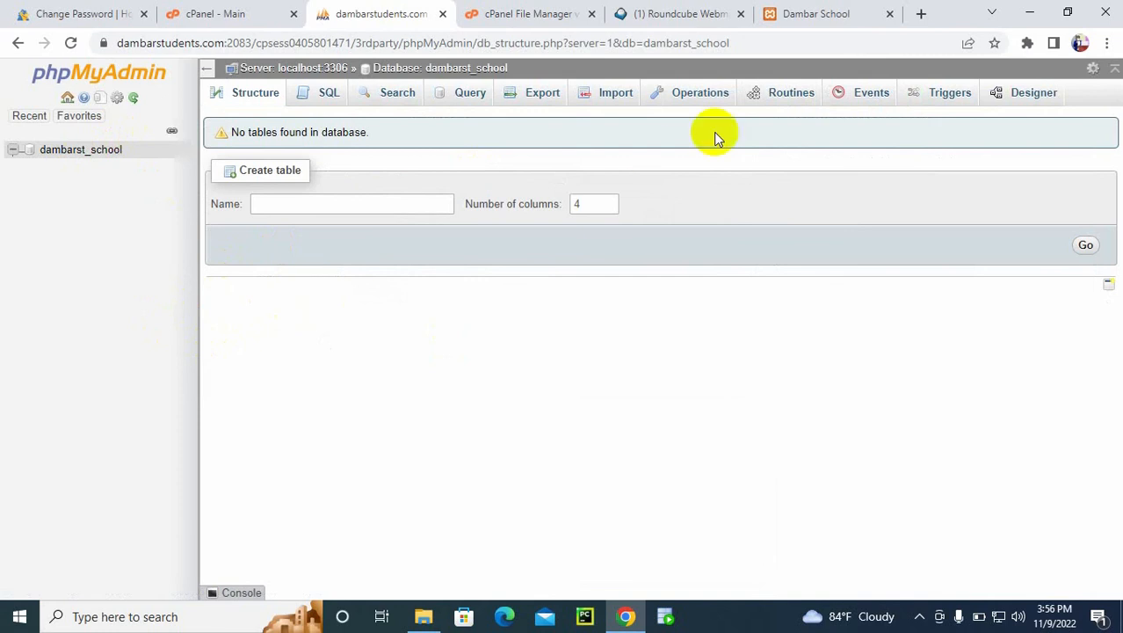
Step: Open the local XAMPP dashboard at localhost in a new browser tab and go to its phpMyAdmin
click(921, 13)
text(lo)
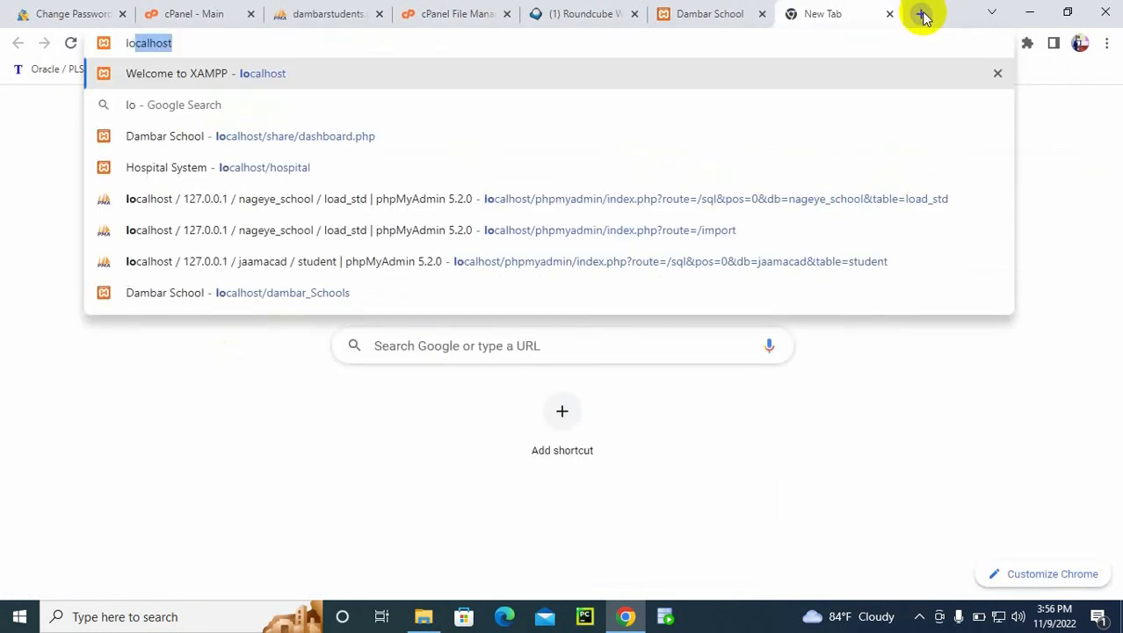
key(Return)
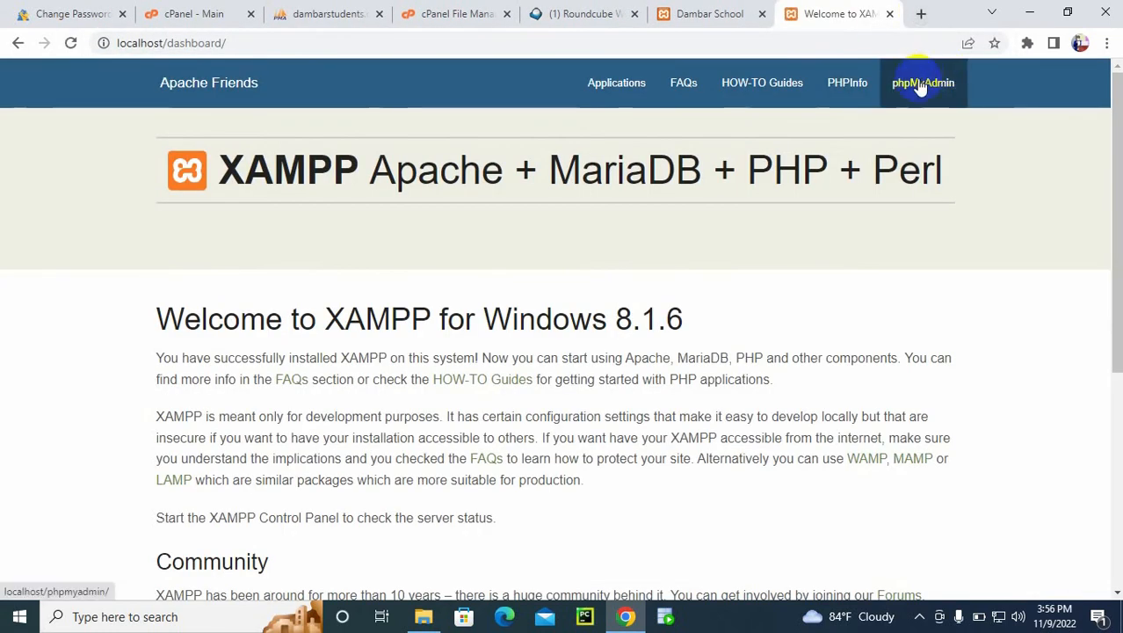
click(917, 84)
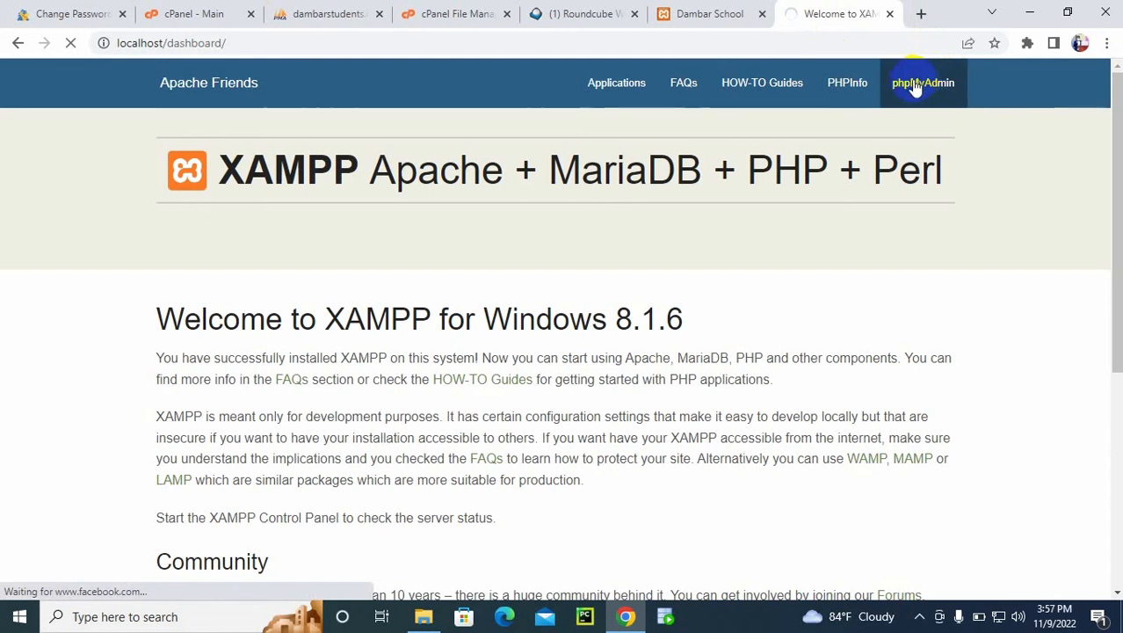
click(345, 14)
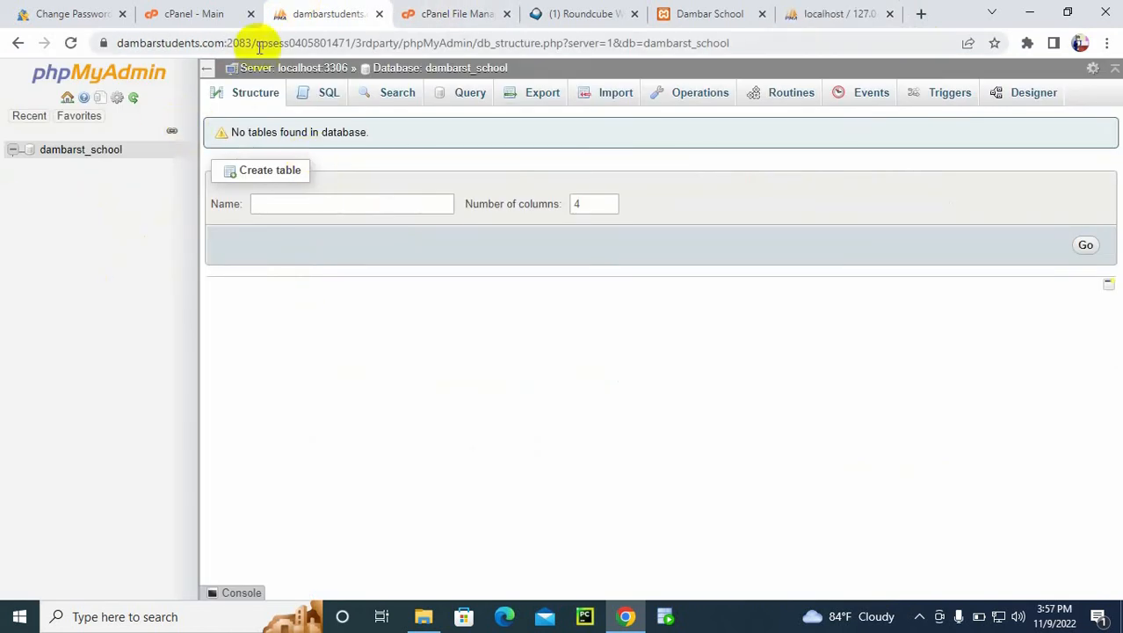
click(216, 14)
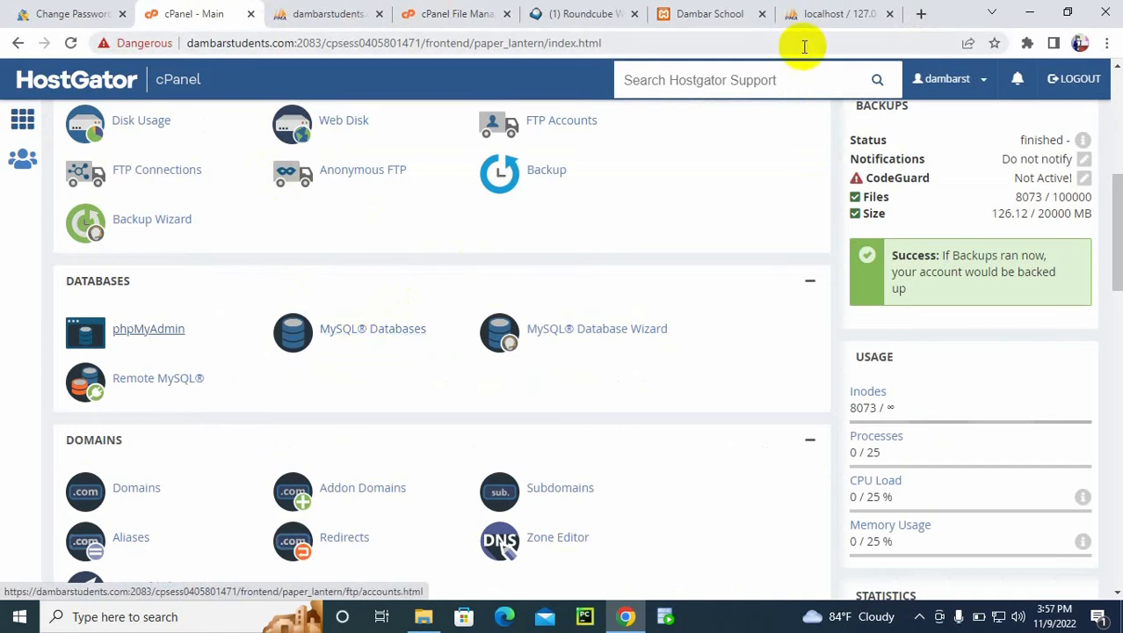
click(817, 13)
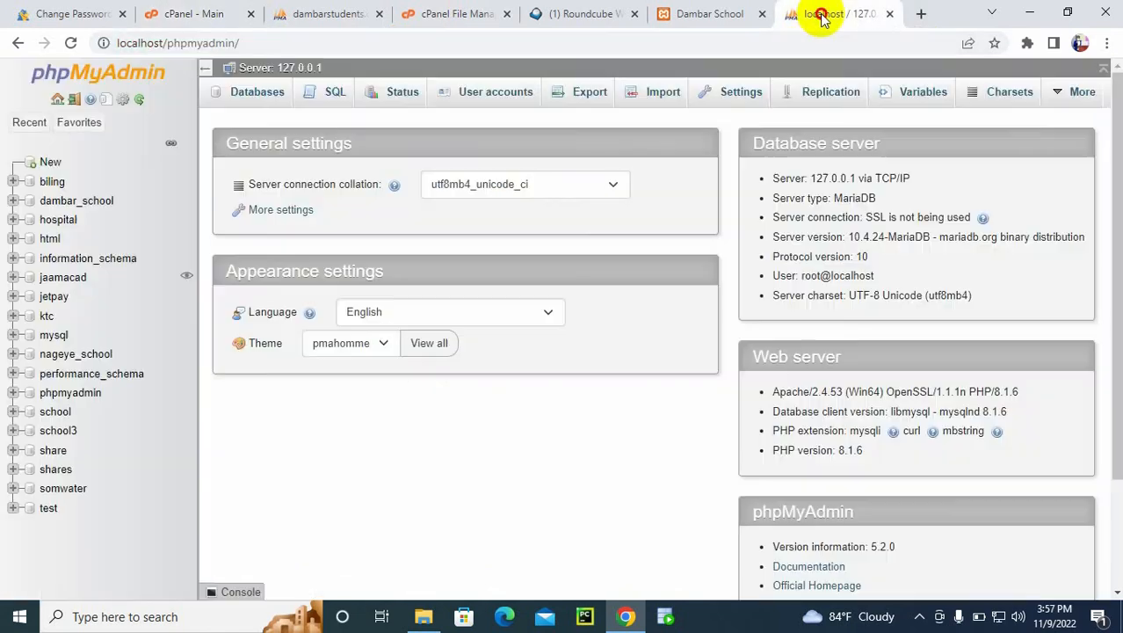
Step: Export the local dambar_school database with the Quick method in SQL format
click(62, 205)
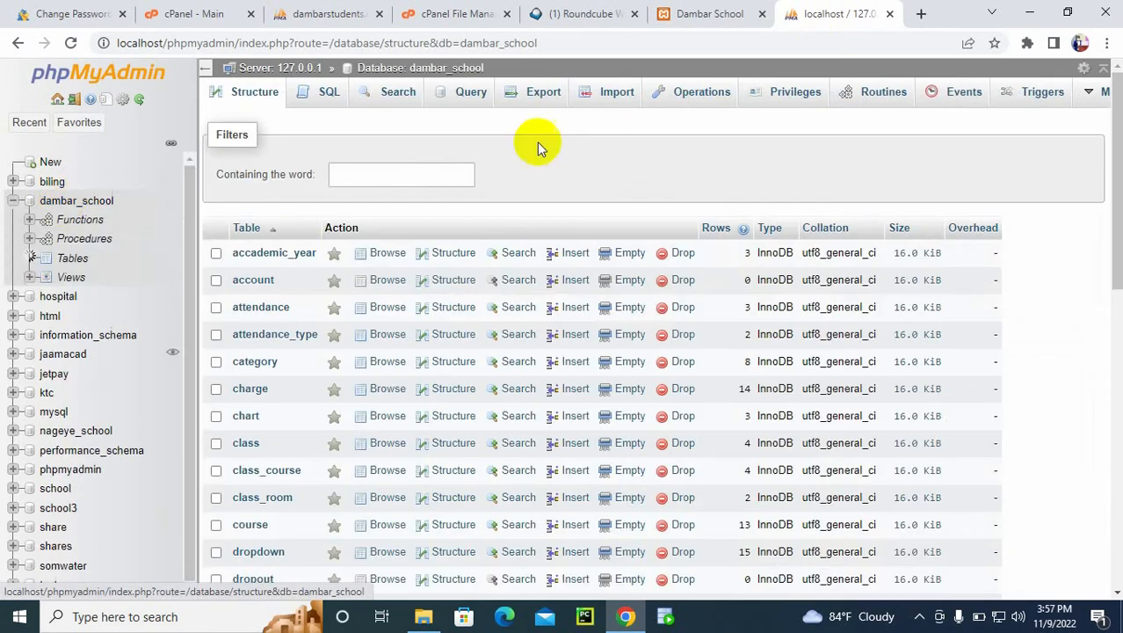
click(1028, 95)
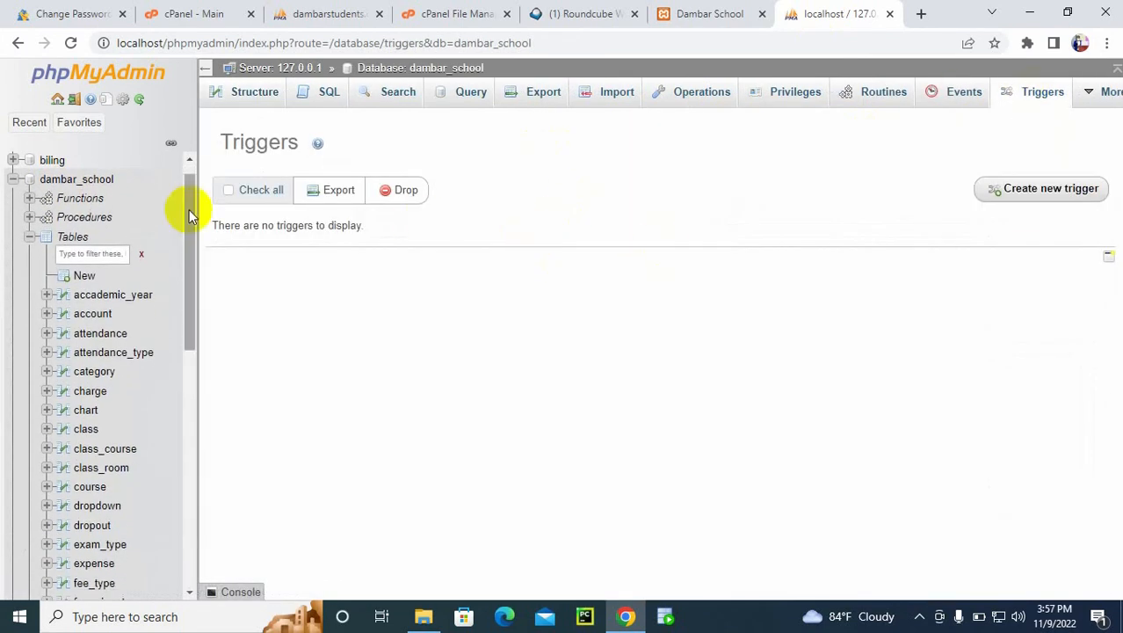
click(79, 181)
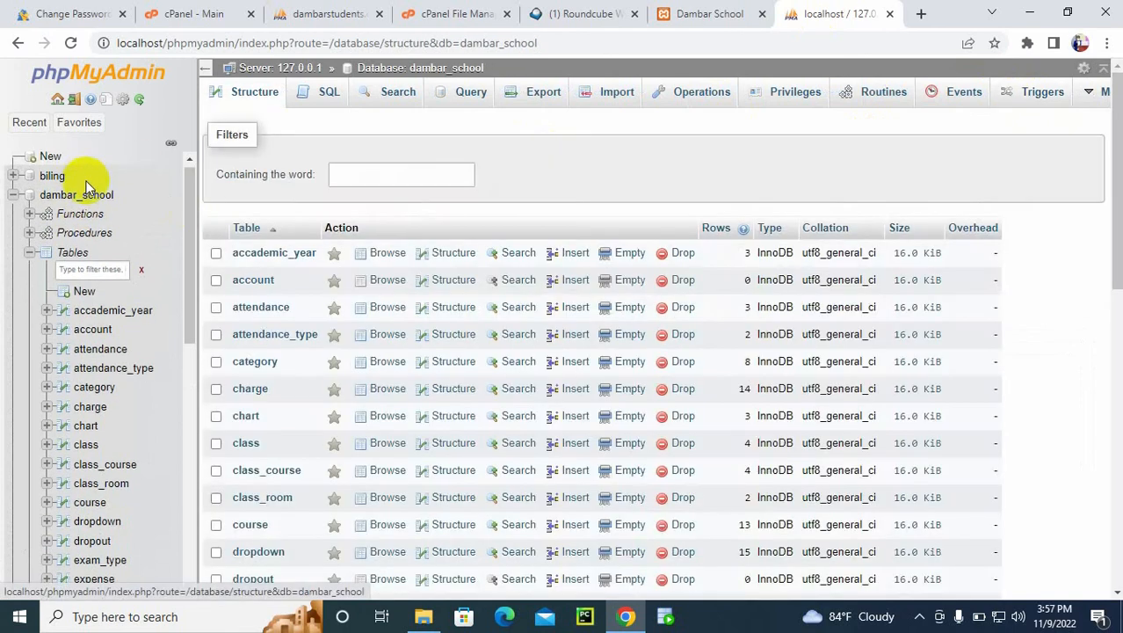
click(540, 93)
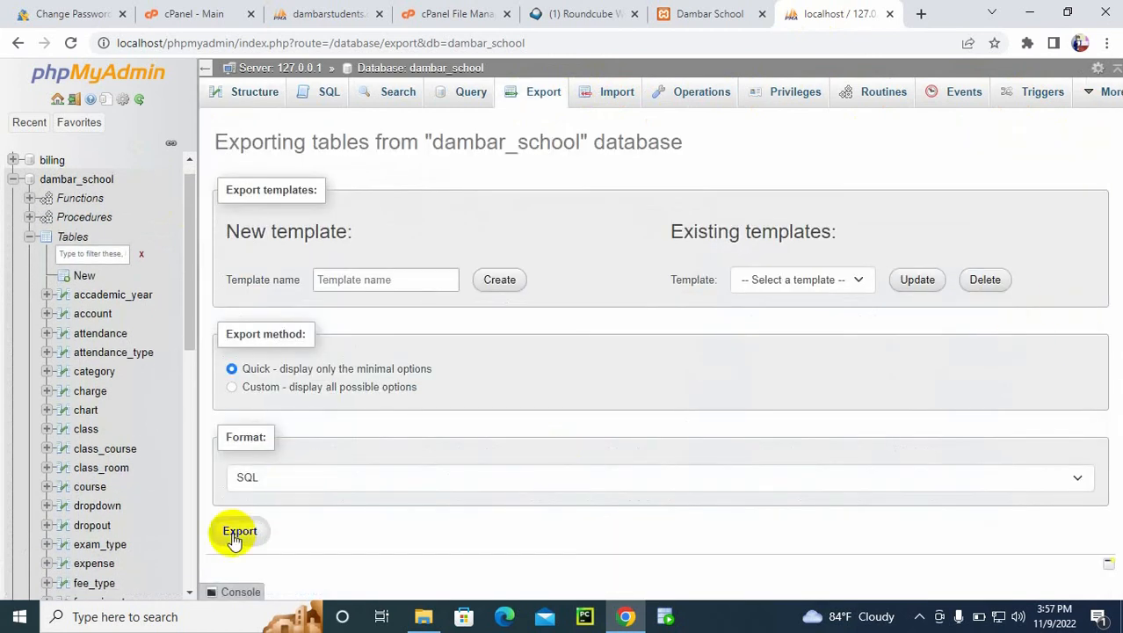
click(237, 532)
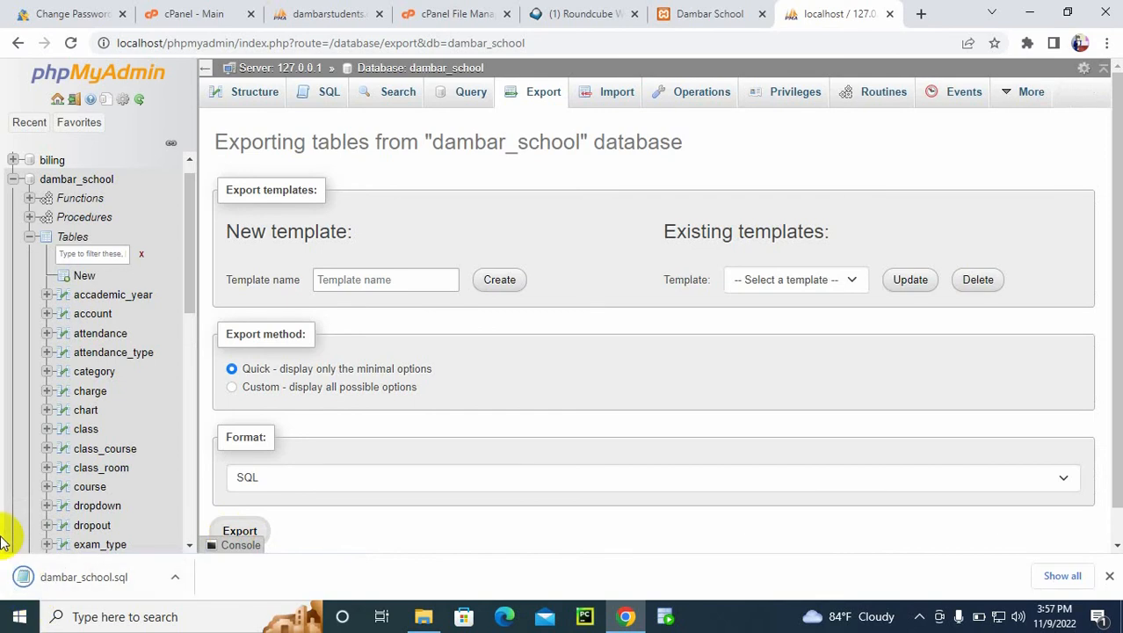
Step: Locate the exported dambar_school.sql in the Downloads folder, open it in Notepad++ and go to its Procedures section
right_click(66, 587)
click(132, 547)
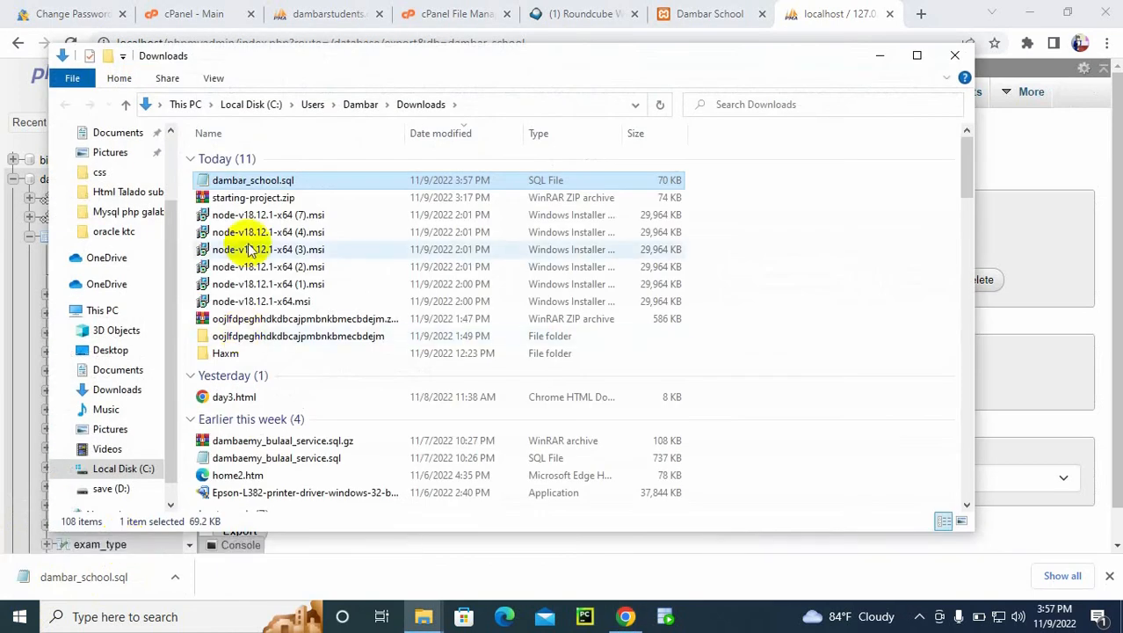
right_click(220, 181)
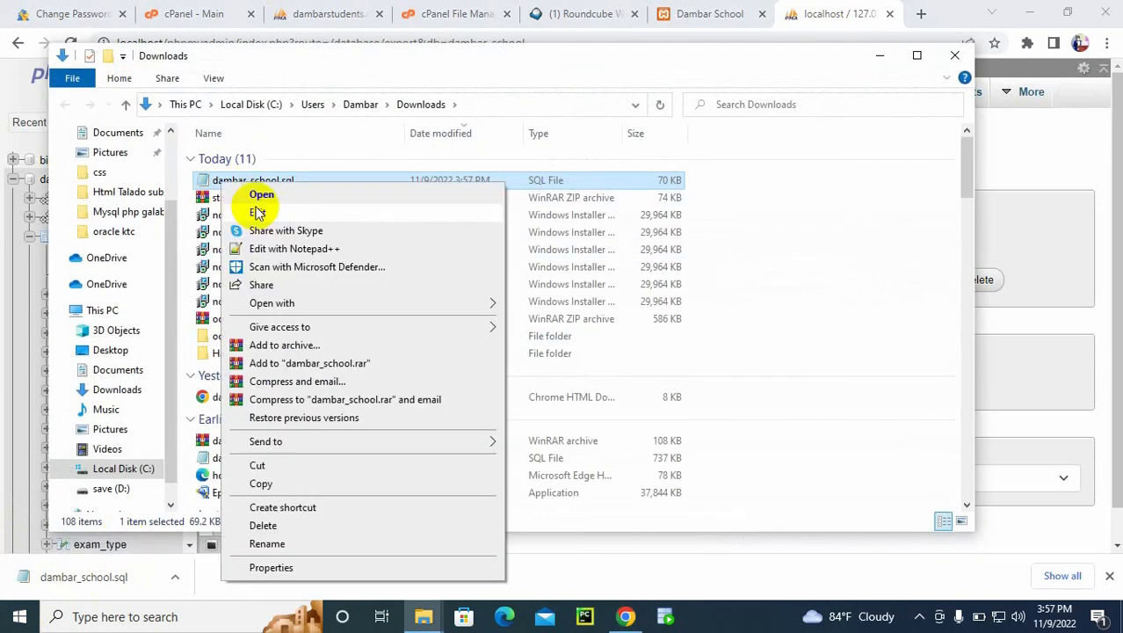
click(279, 249)
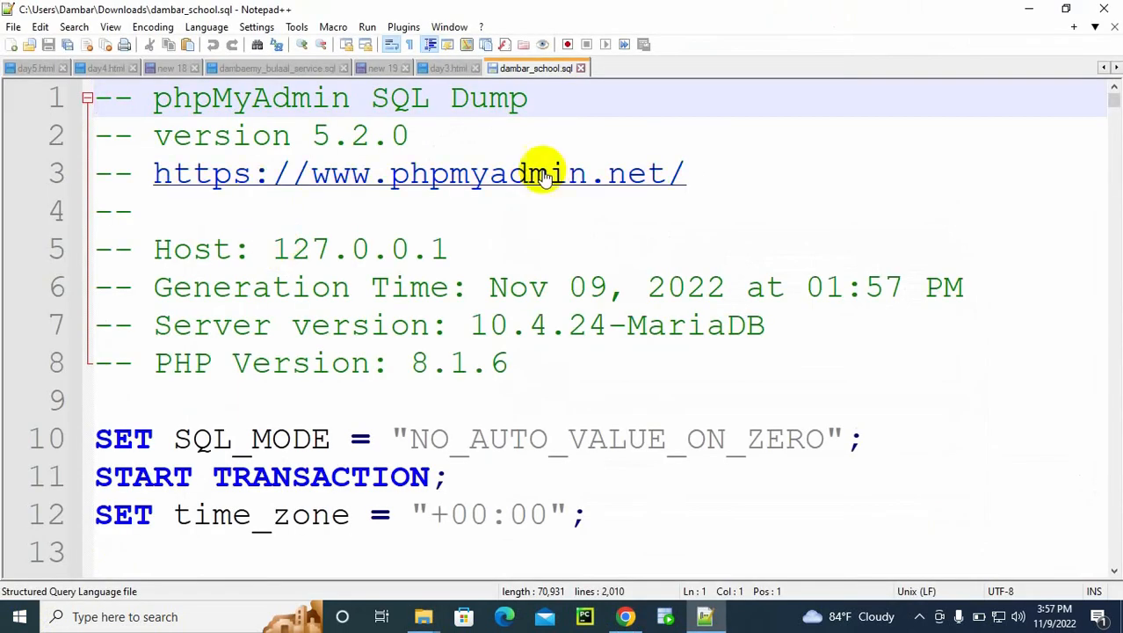
click(1114, 573)
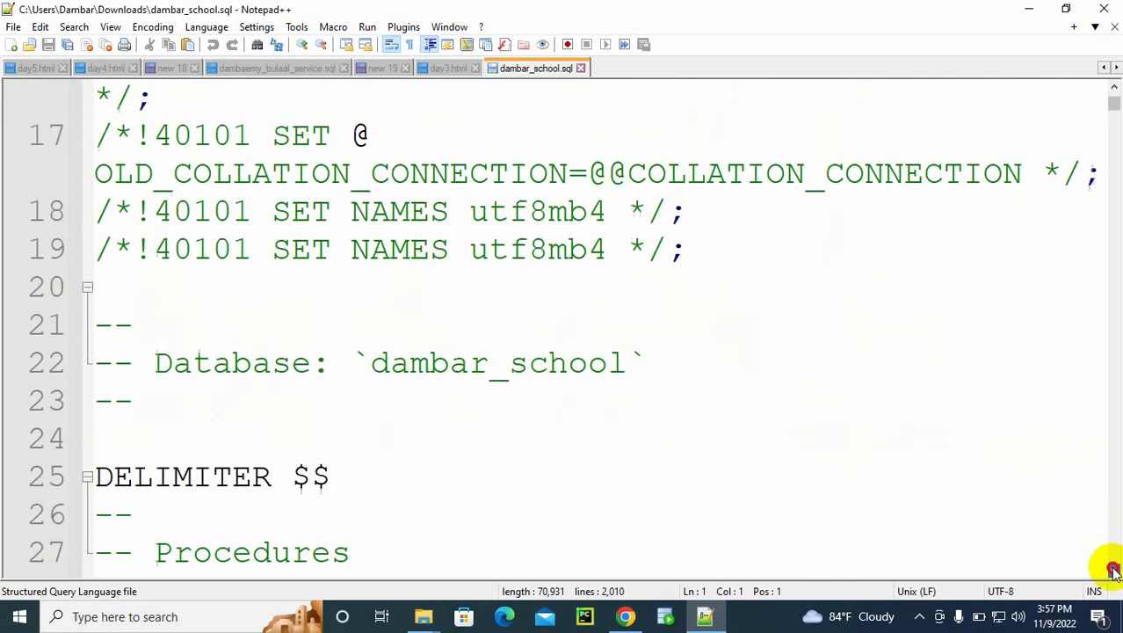
drag(1114, 572, 1114, 571)
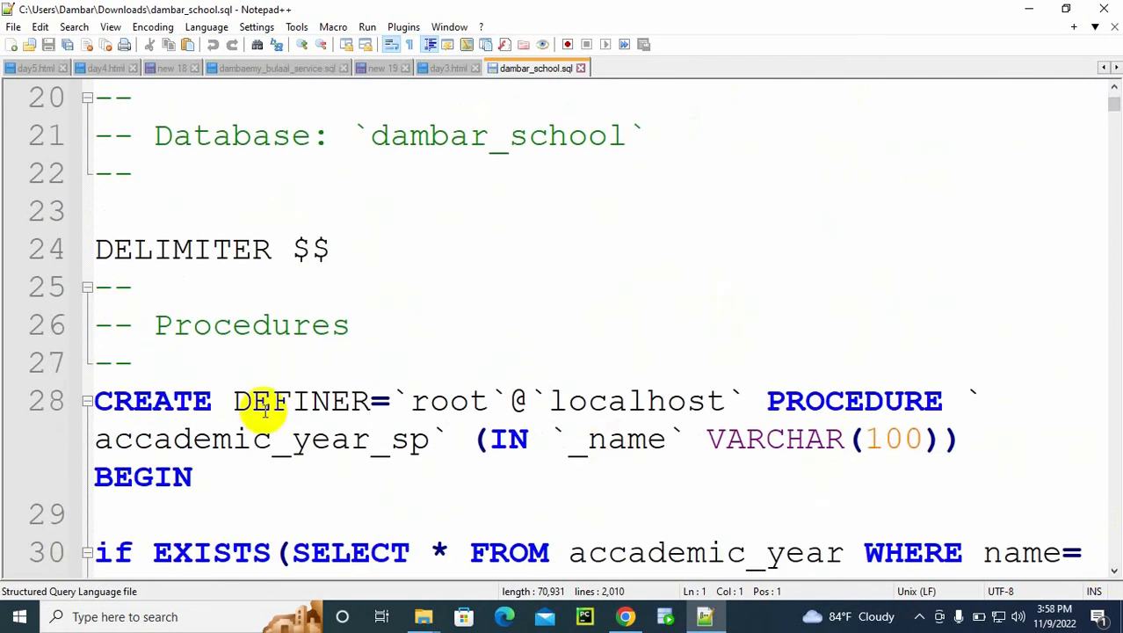
Step: Remove every DEFINER=`root`@`localhost` occurrence from dambar_school.sql by replacing it with nothing, and save the file
click(232, 401)
drag(234, 401, 730, 396)
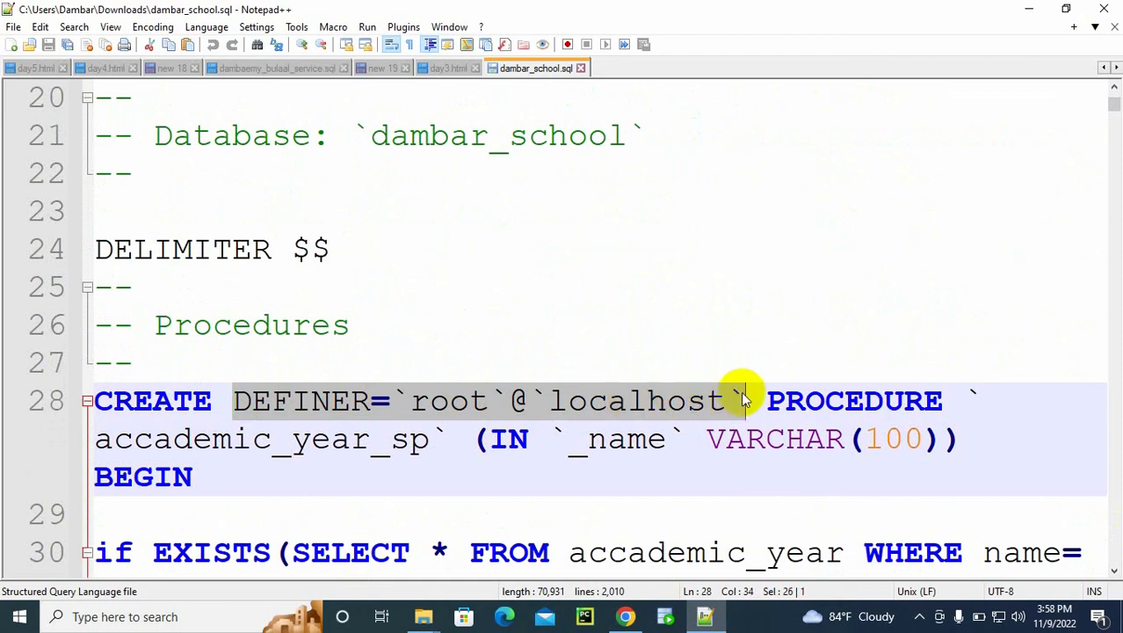
key(ctrl+h)
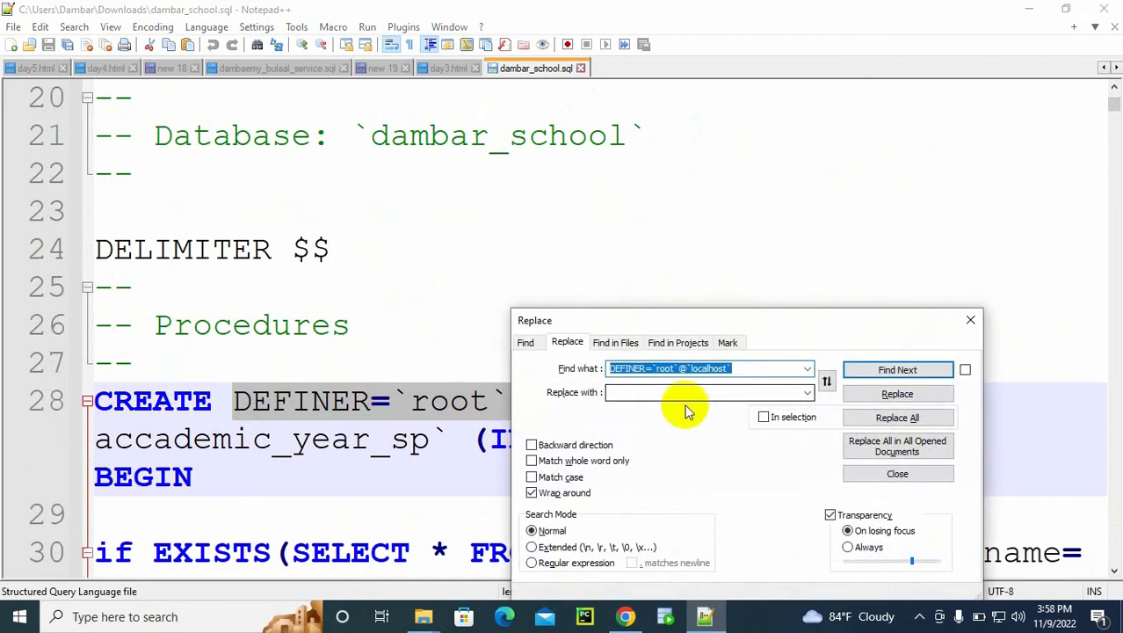
click(656, 392)
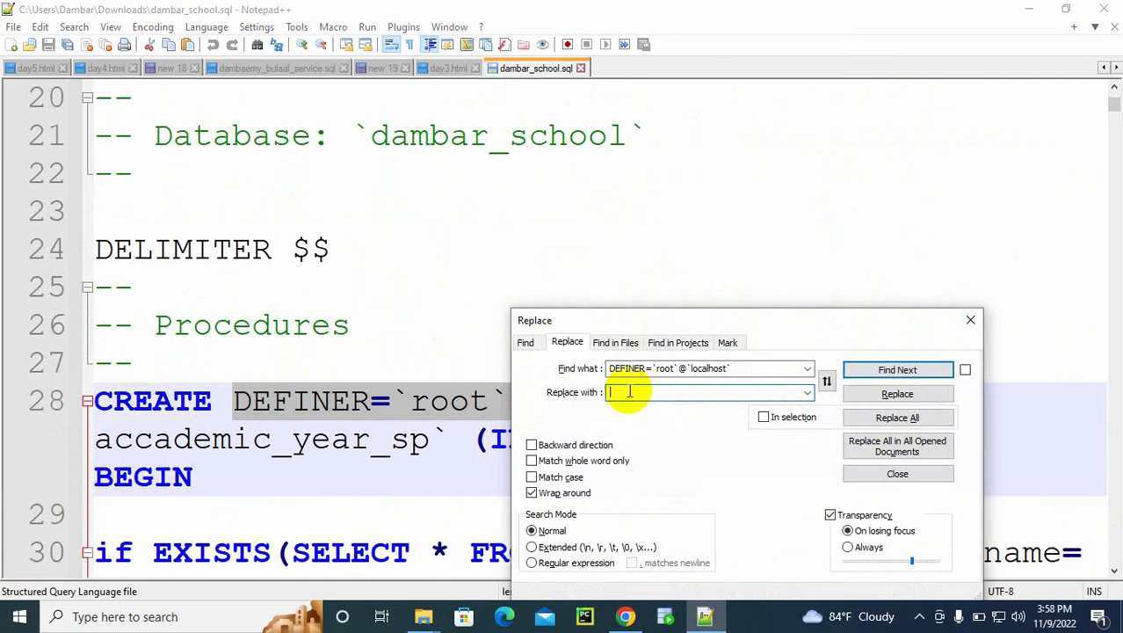
click(897, 417)
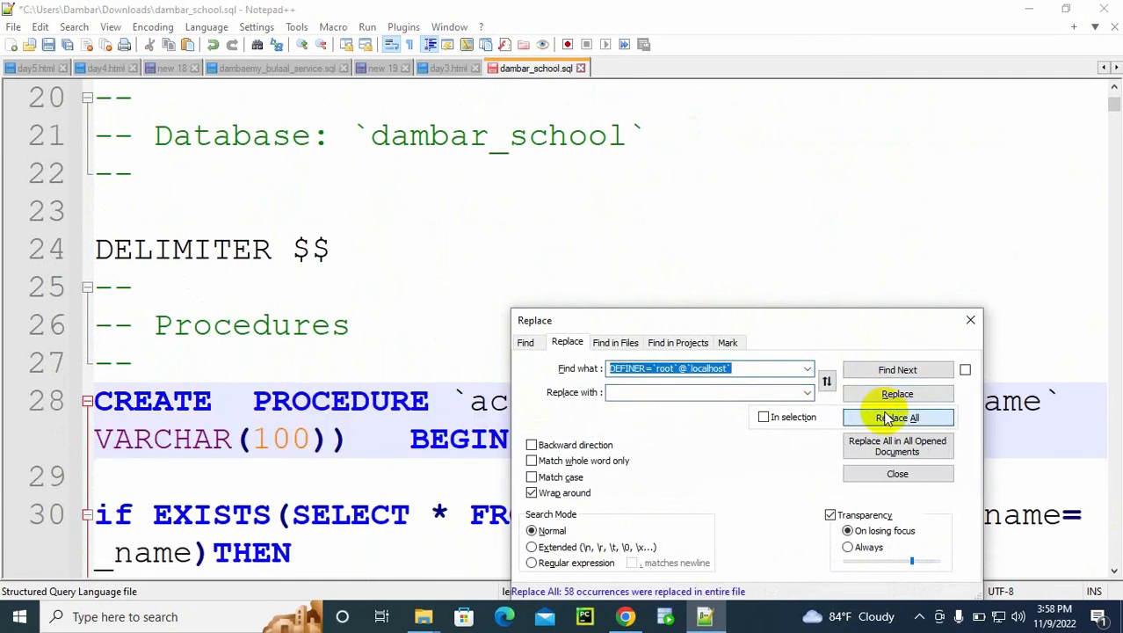
click(972, 320)
click(730, 304)
key(ctrl+s)
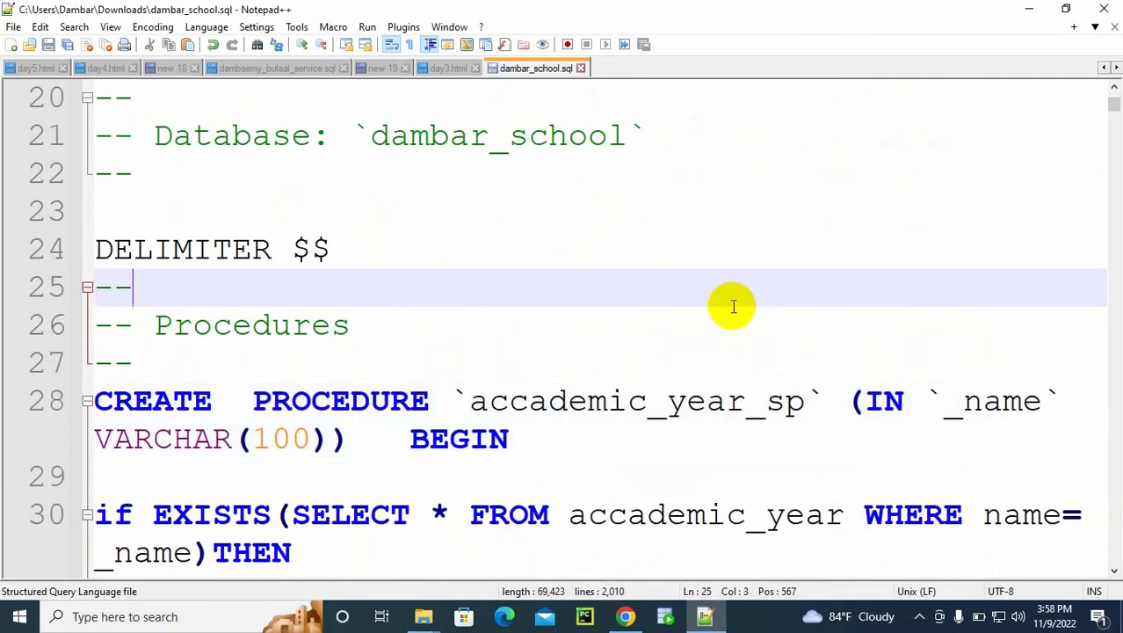
Step: Try to import dambar_school.sql from Downloads into the dambarst_school database in the cPanel phpMyAdmin, and examine the import result
click(626, 615)
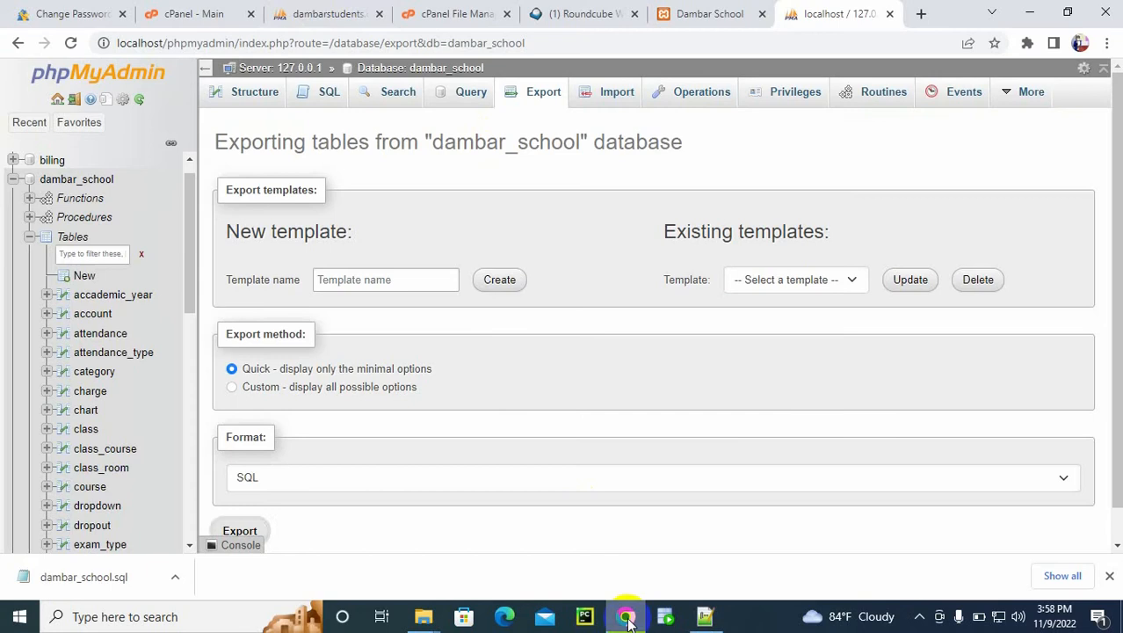
click(332, 12)
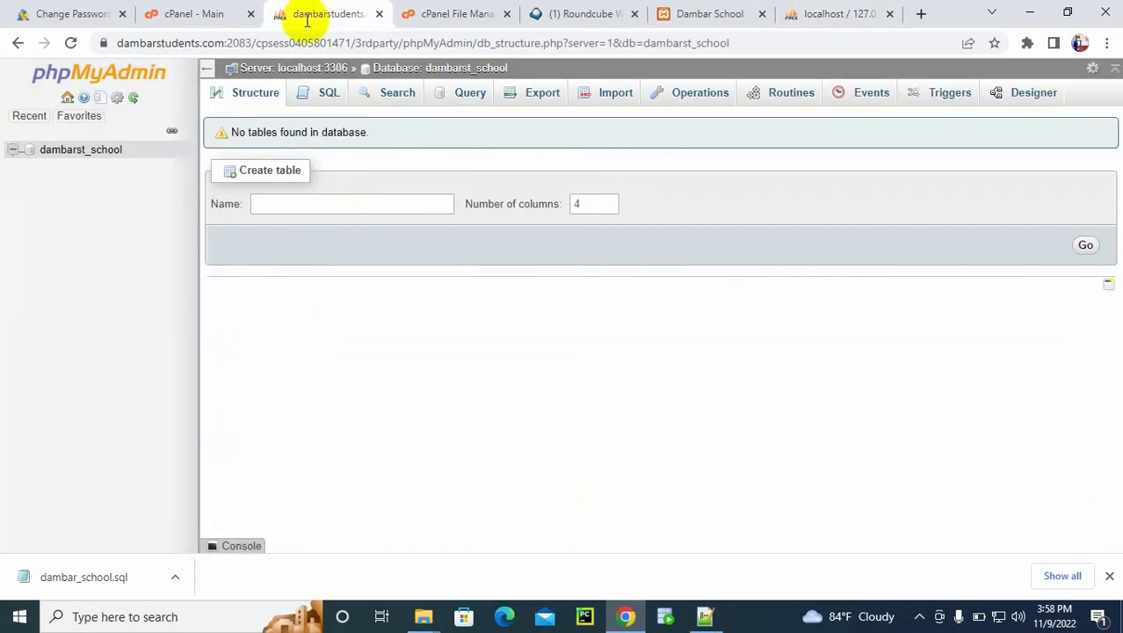
click(605, 99)
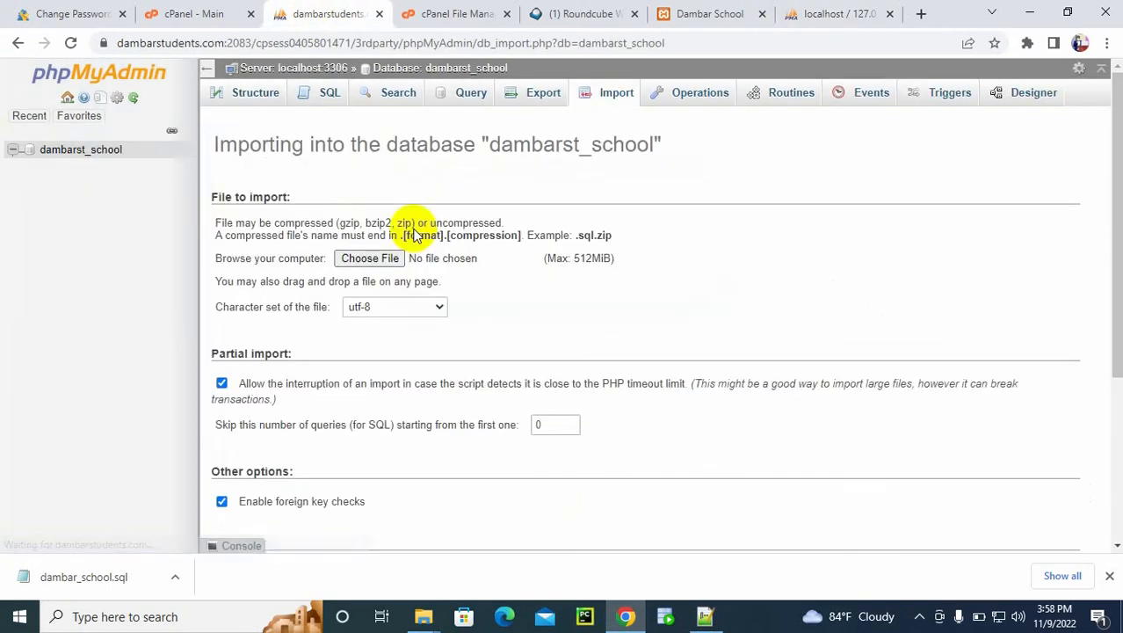
click(369, 260)
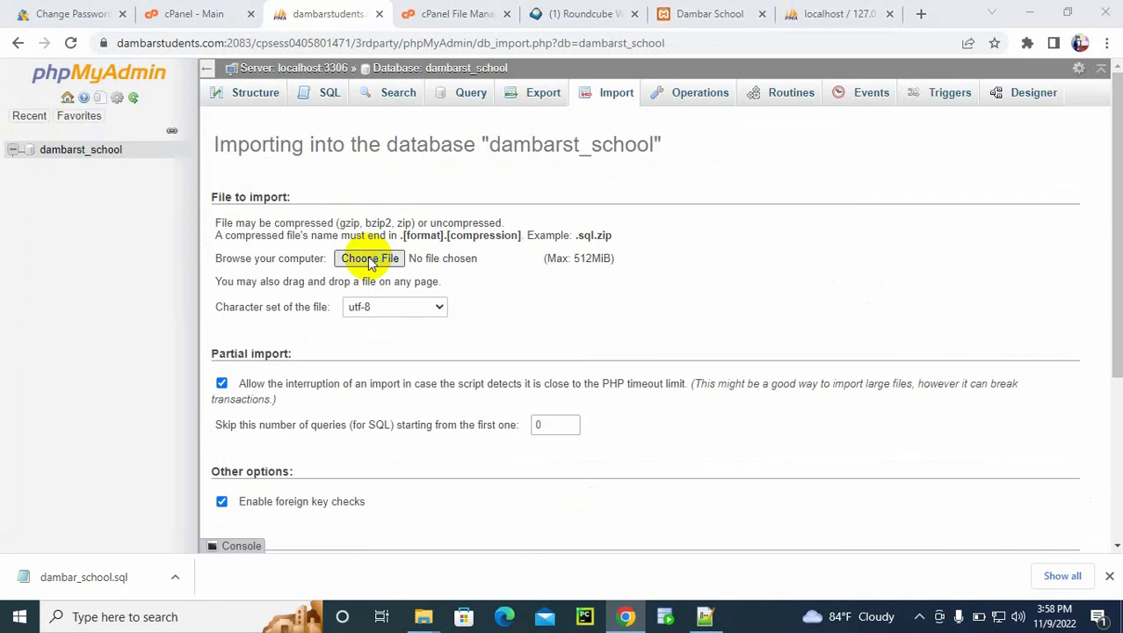
click(74, 137)
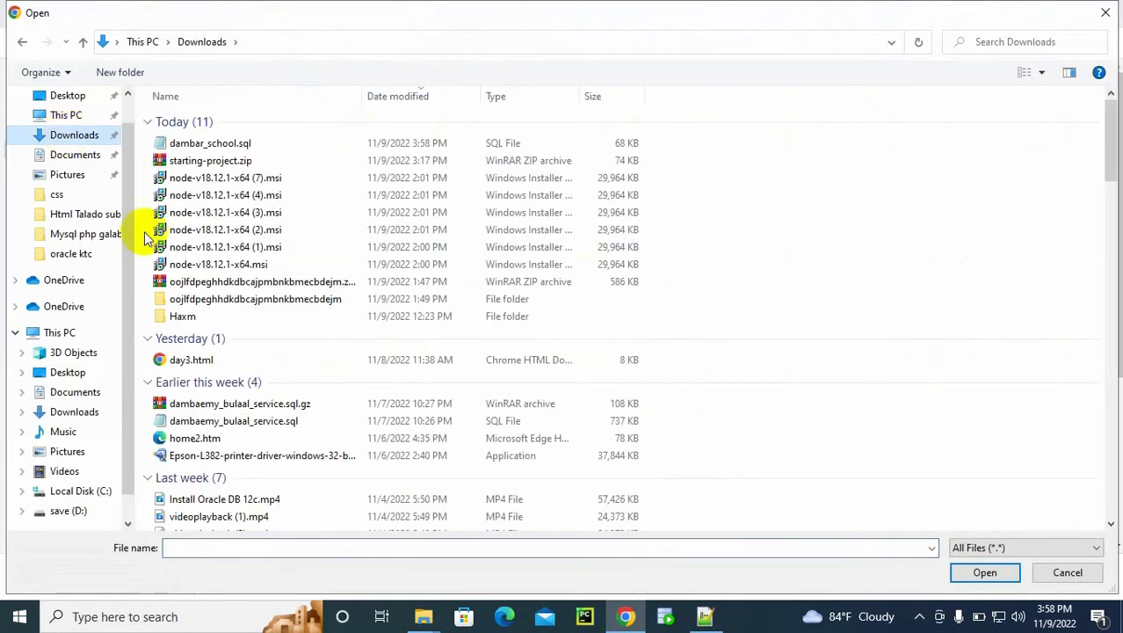
click(175, 140)
double_click(176, 140)
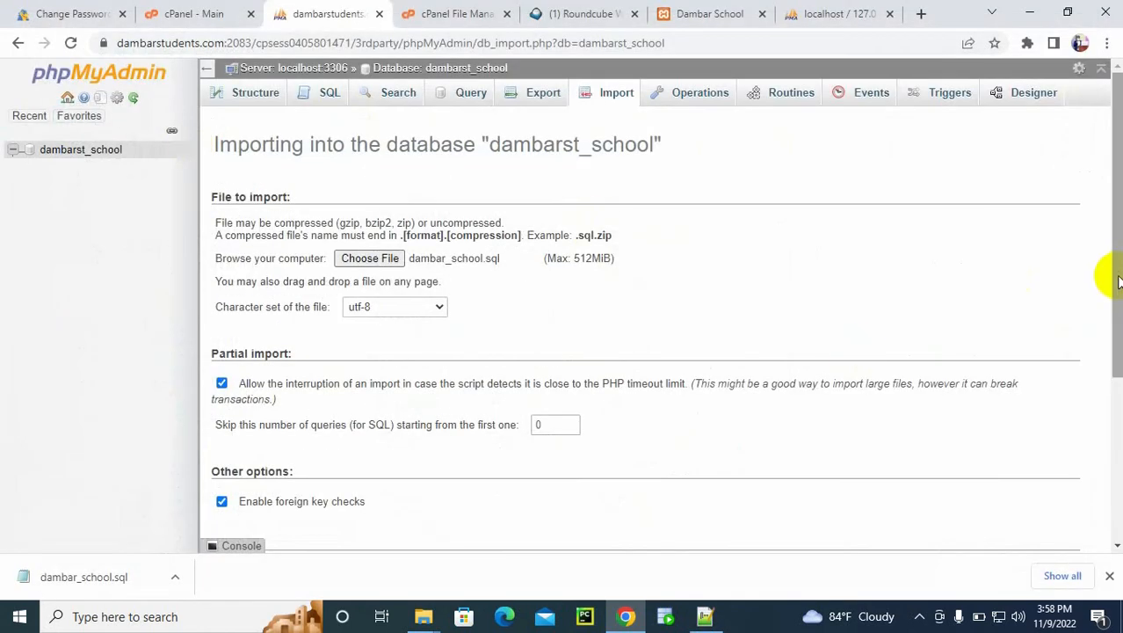
drag(1111, 276, 1083, 432)
click(241, 484)
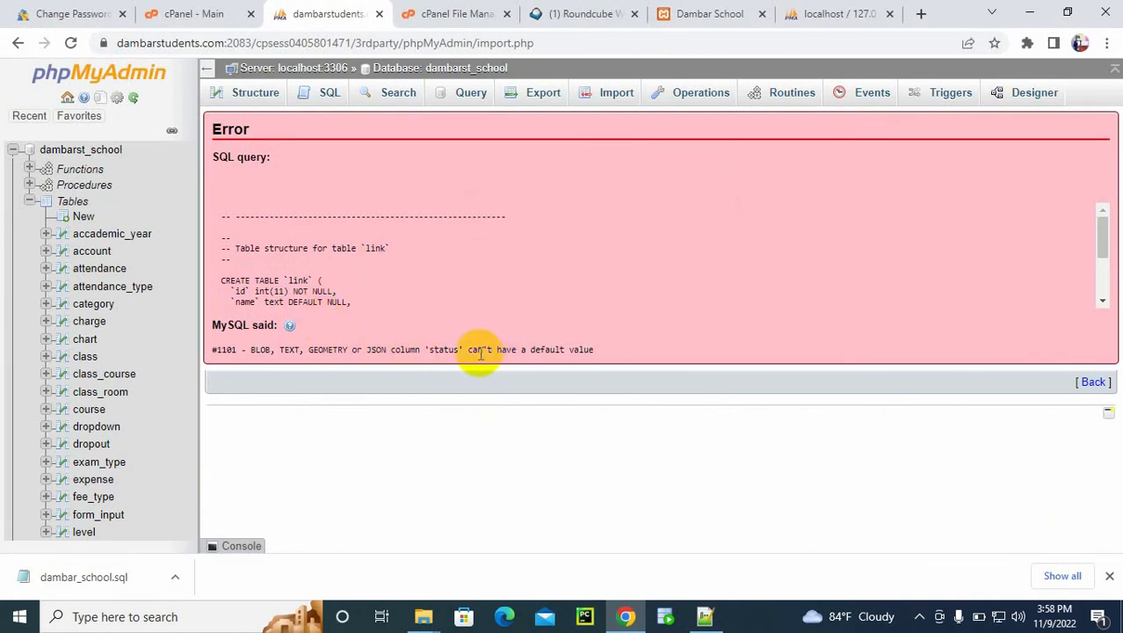
drag(470, 350, 534, 366)
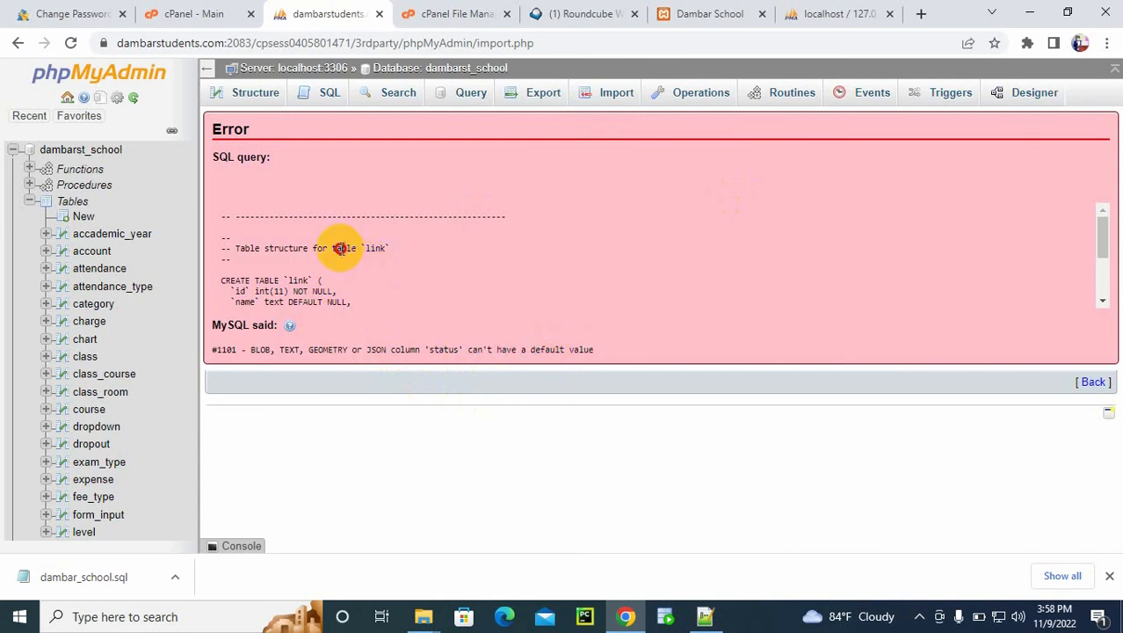
drag(340, 249, 403, 250)
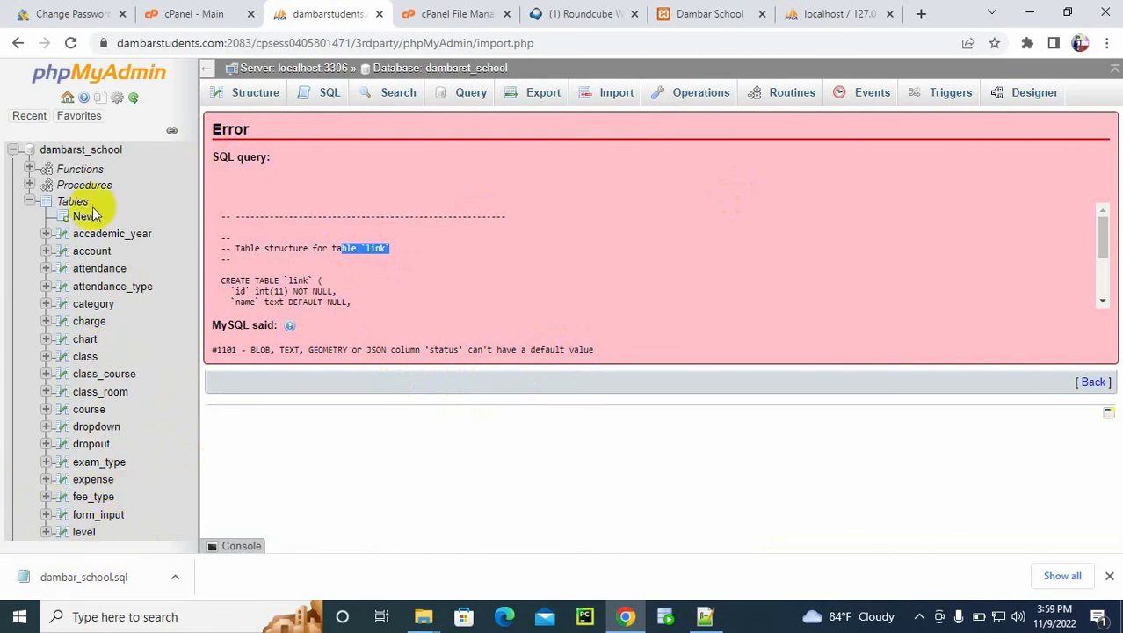
Step: Drop all routines from the hosted dambarst_school database
click(70, 152)
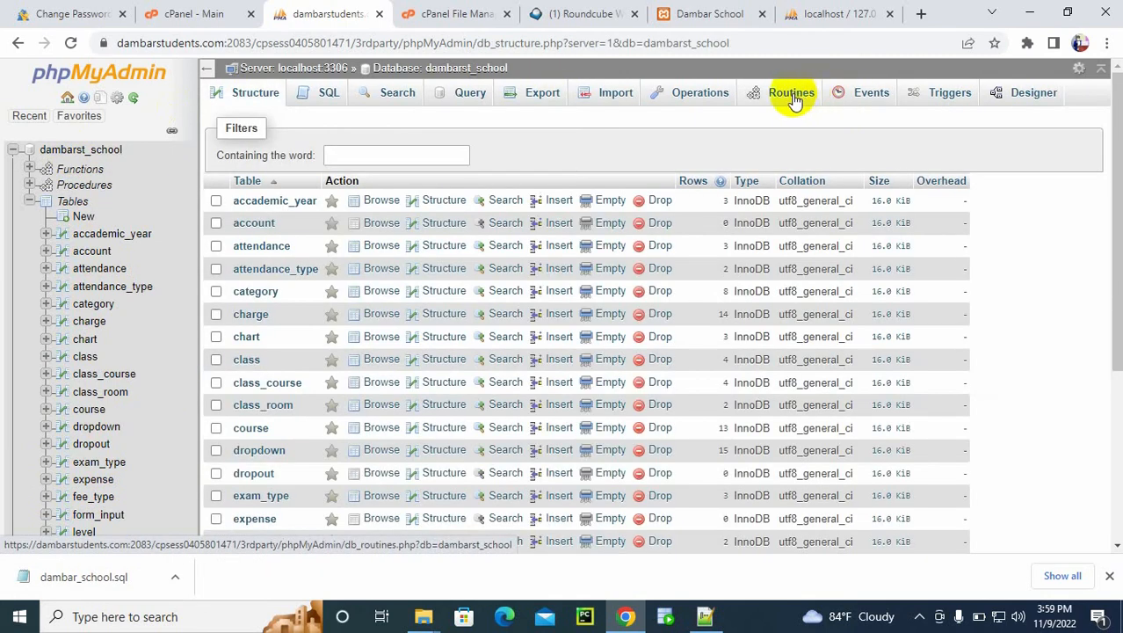
click(790, 95)
drag(1105, 100, 1103, 464)
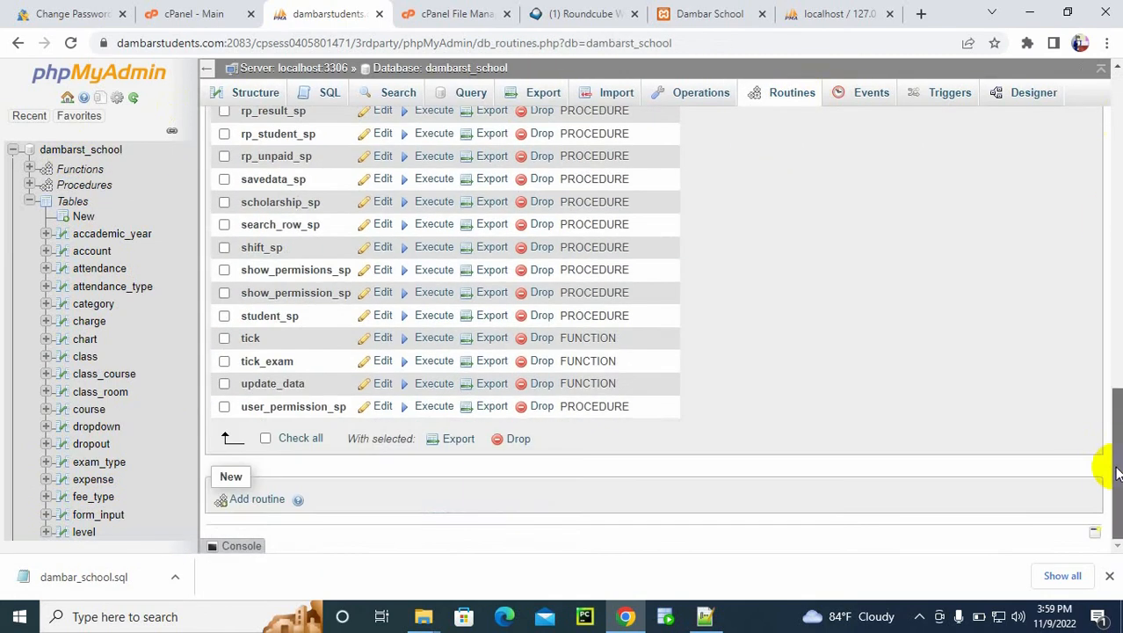
click(301, 439)
click(517, 440)
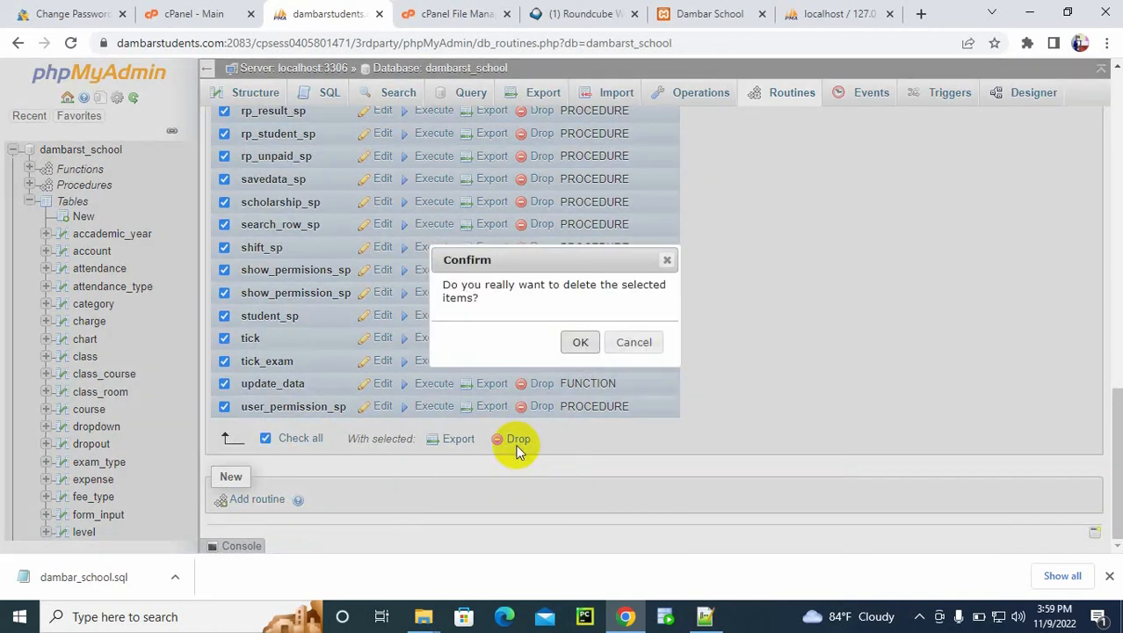
click(582, 344)
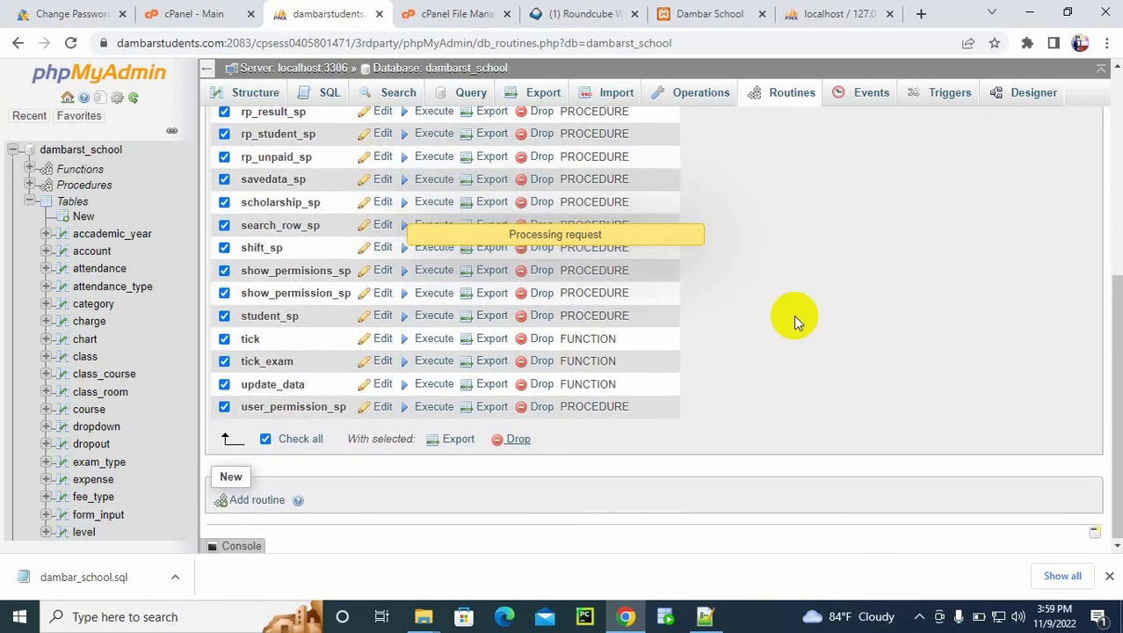
Step: Switch to the local phpMyAdmin and open the structure of the link table in dambar_school
click(833, 10)
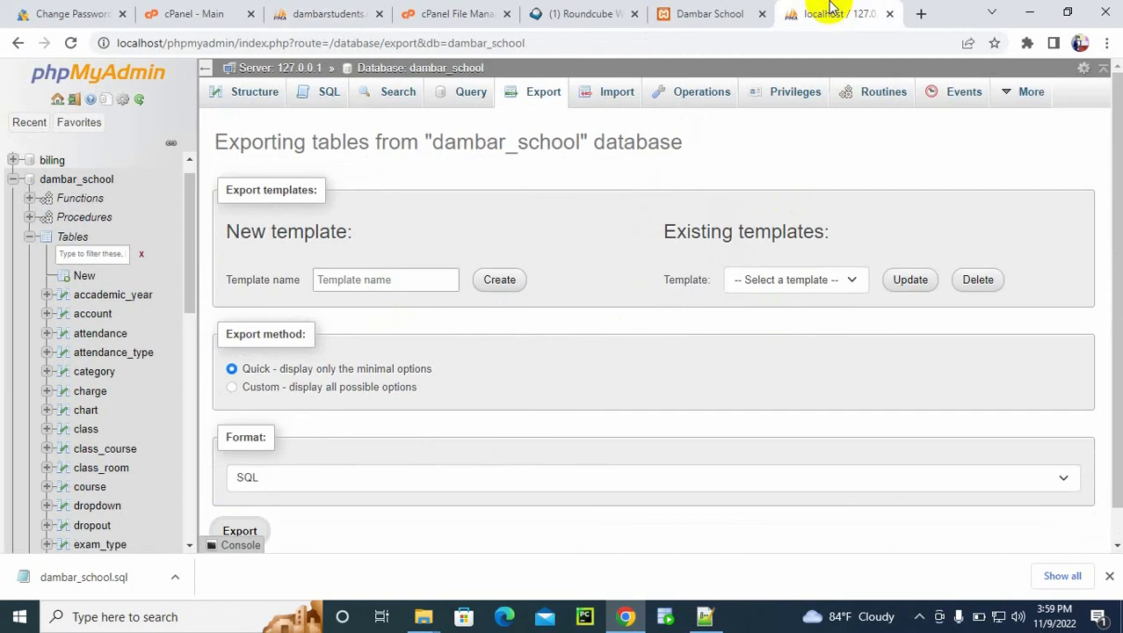
drag(187, 307, 190, 391)
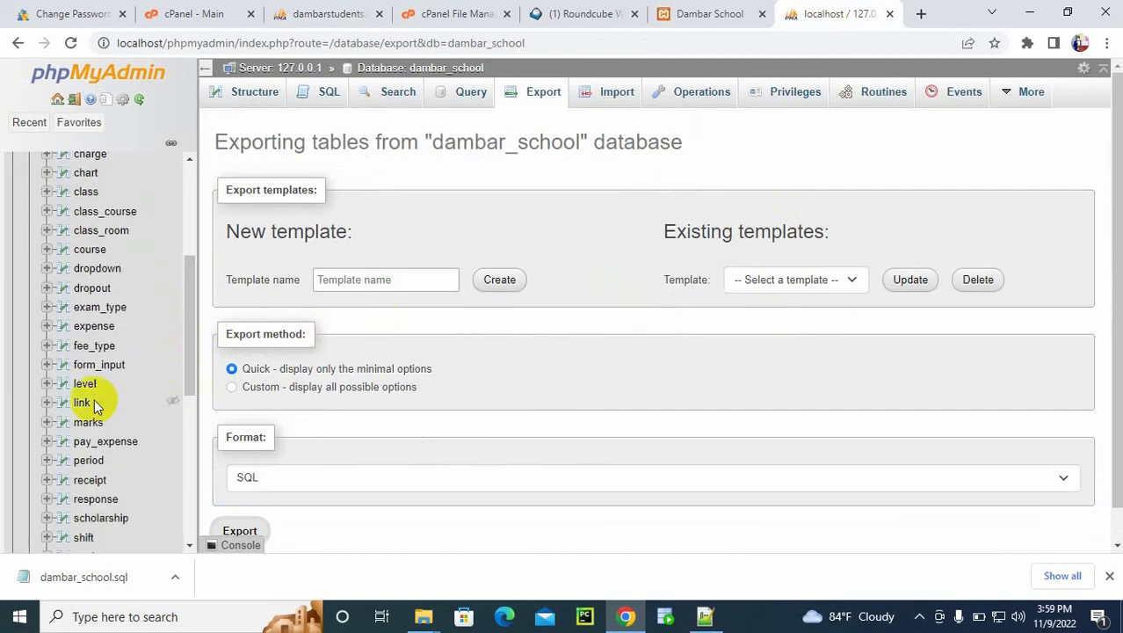
click(76, 402)
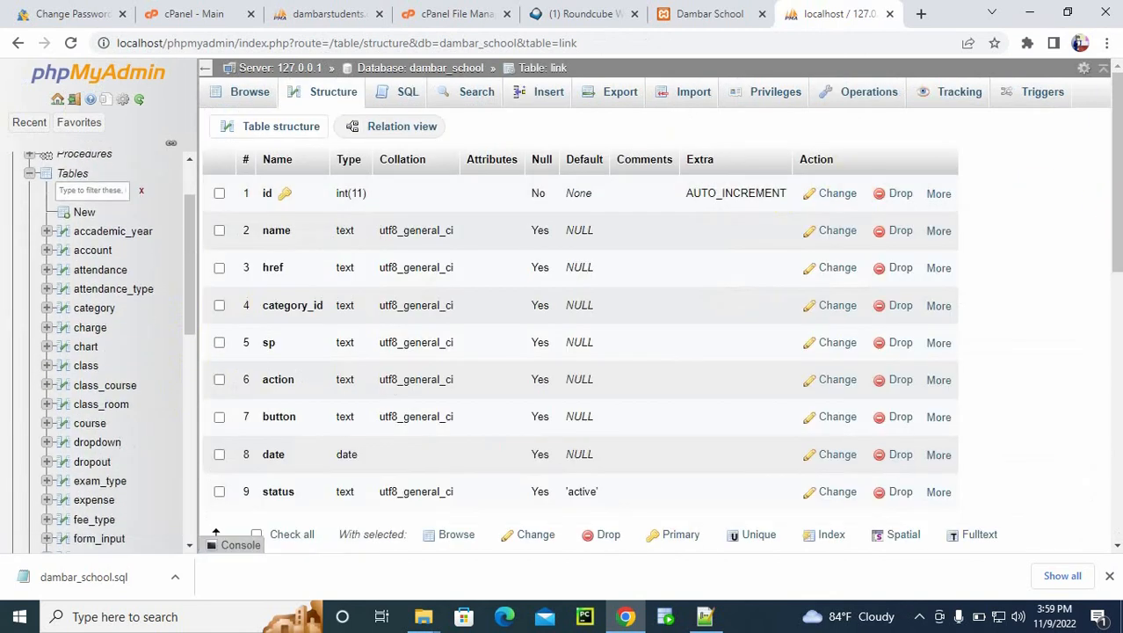
drag(1112, 202, 1117, 227)
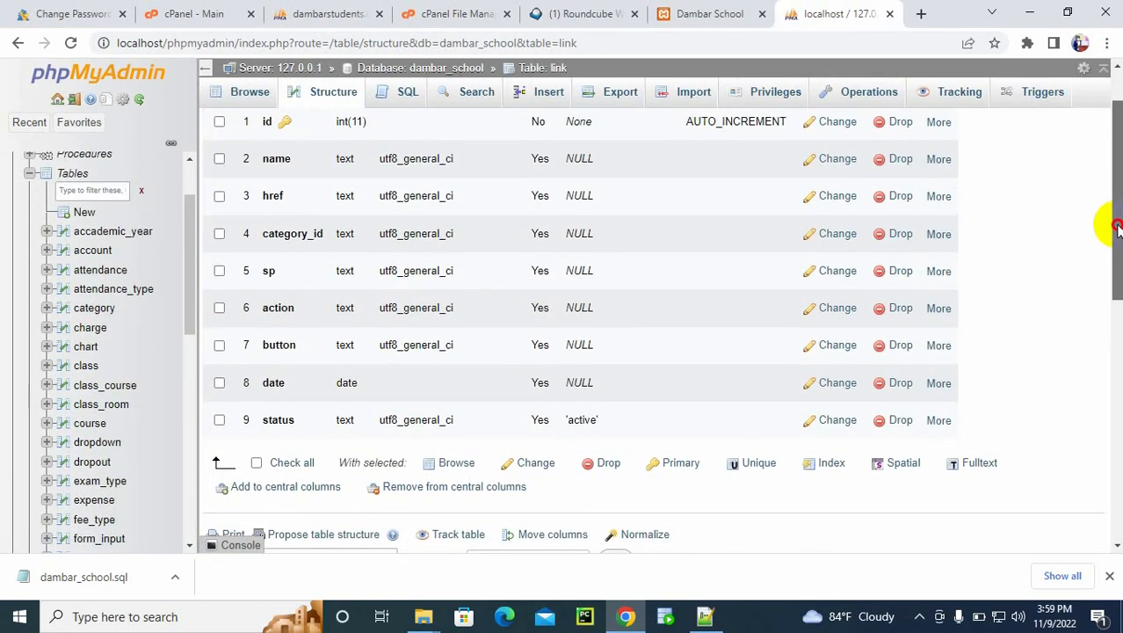
Step: Set the default of the link table's status column to NULL and save the column
click(835, 423)
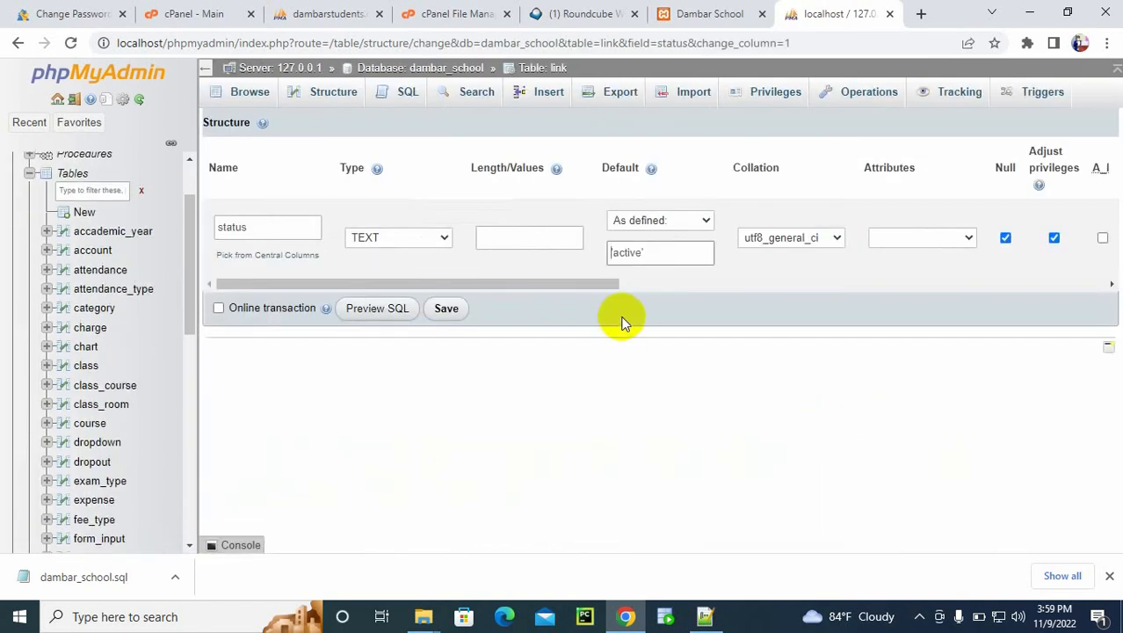
click(657, 221)
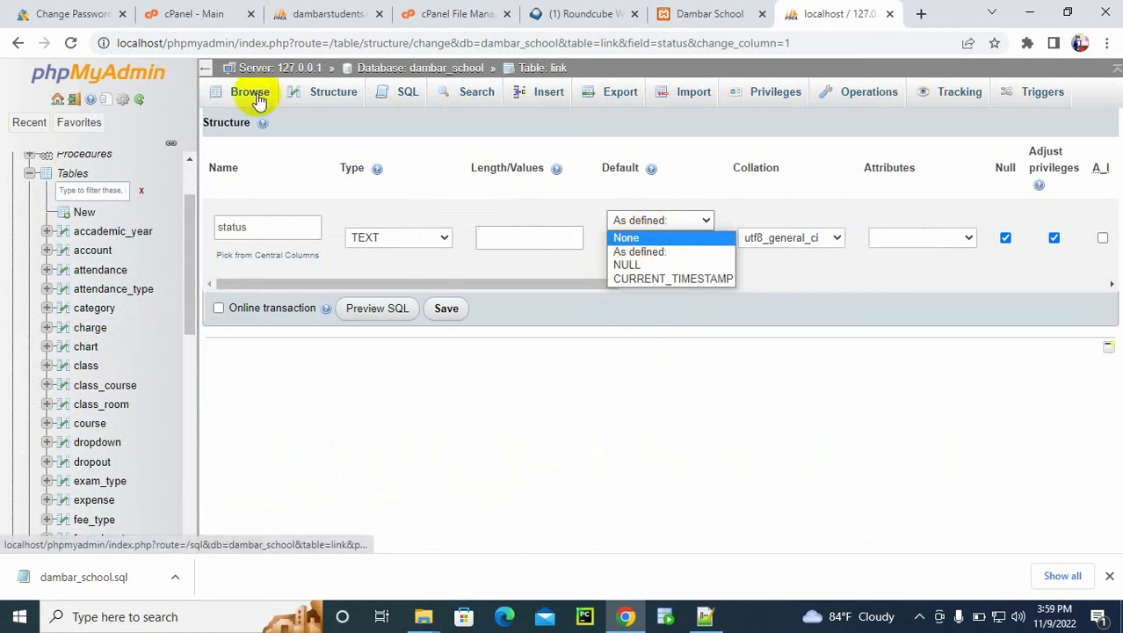
click(628, 265)
click(446, 300)
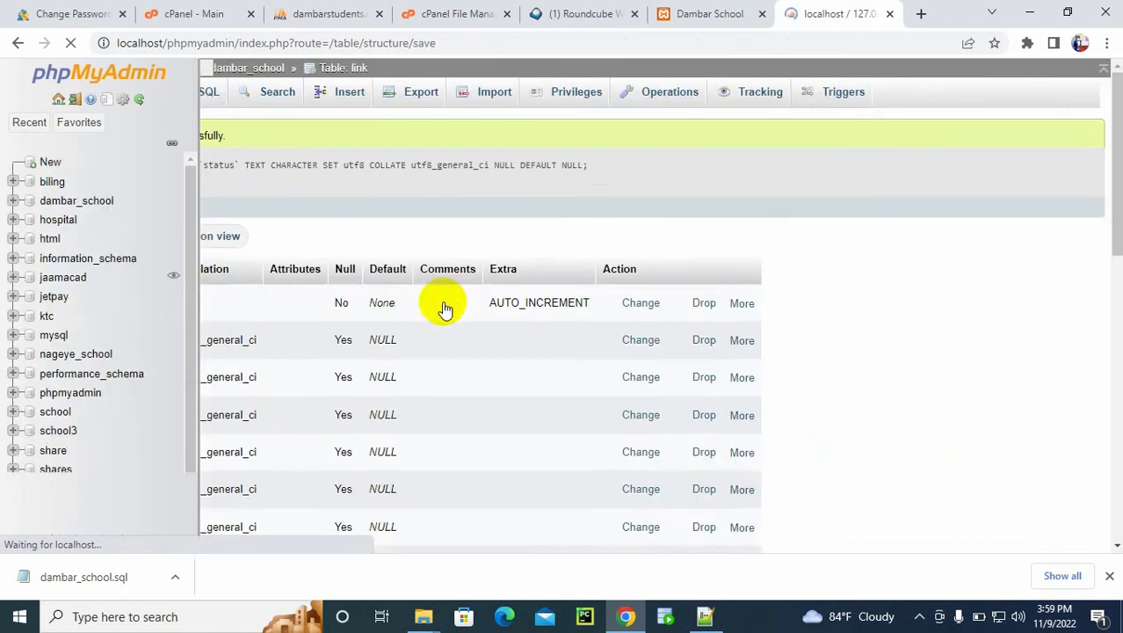
Step: Change the link table's status column to VARCHAR with length 100 and the defined default active, and save it
click(345, 99)
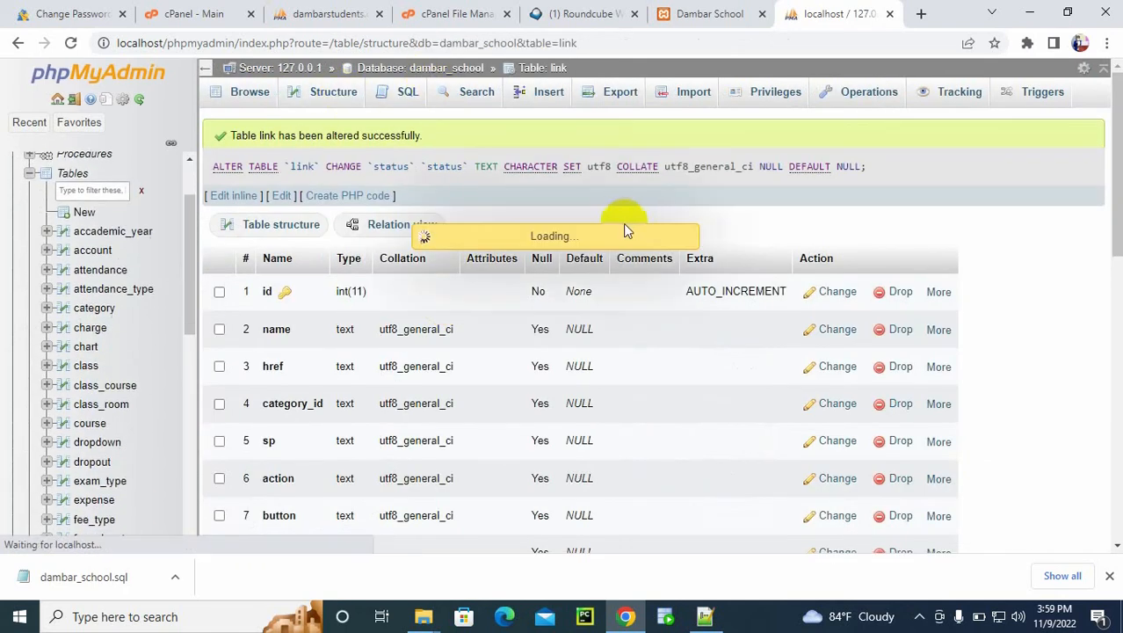
scroll(1104, 292, down, 4)
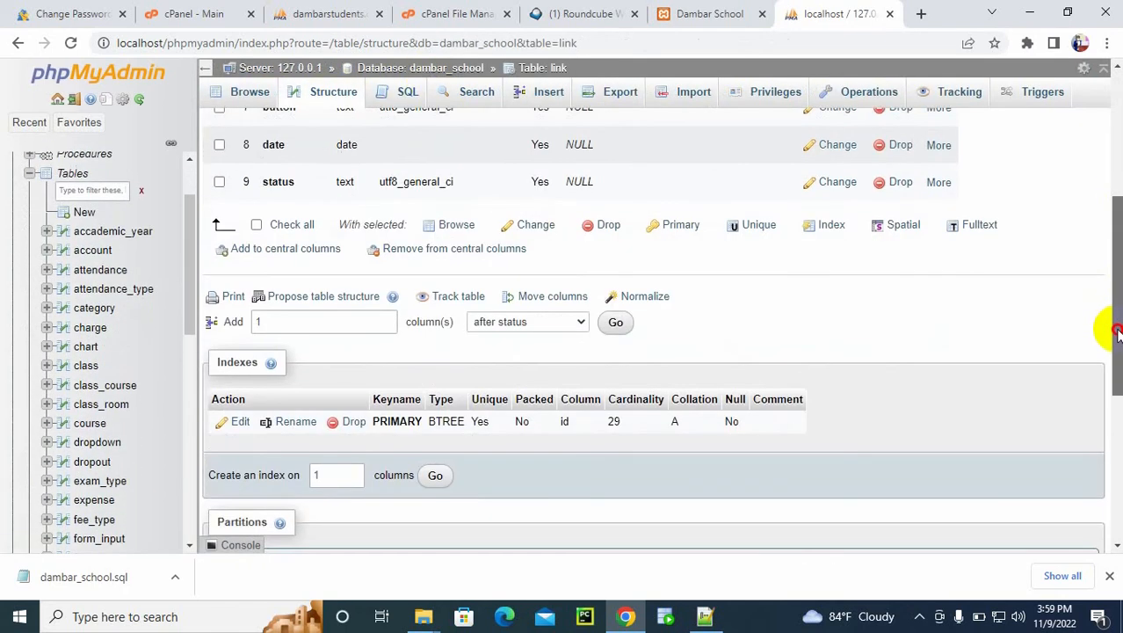
scroll(1105, 293, up, 1)
click(832, 282)
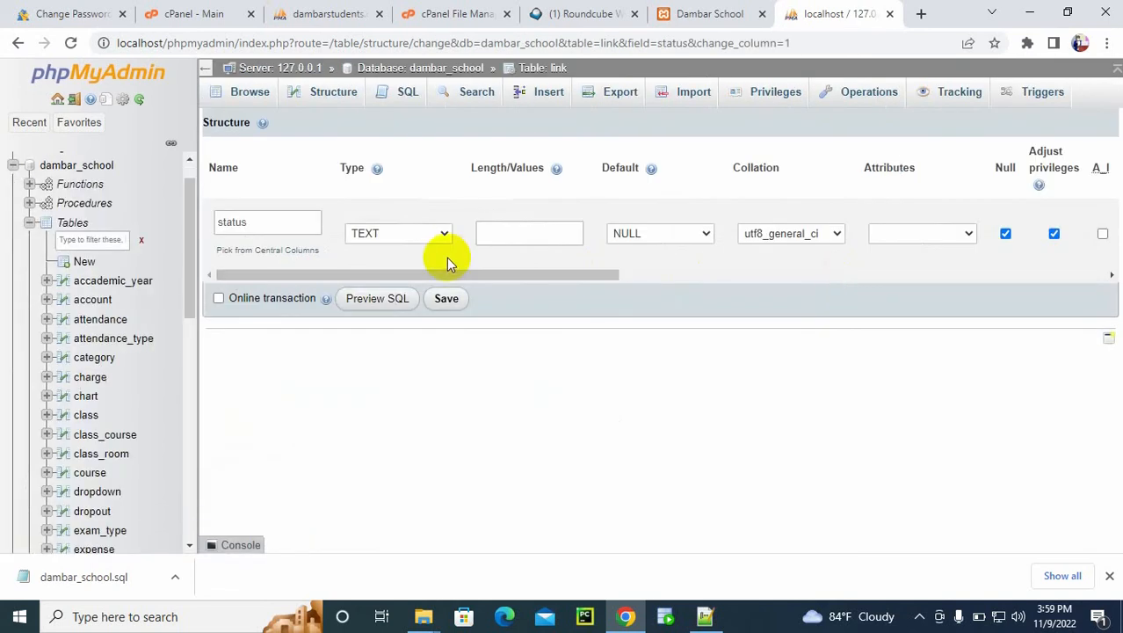
click(444, 233)
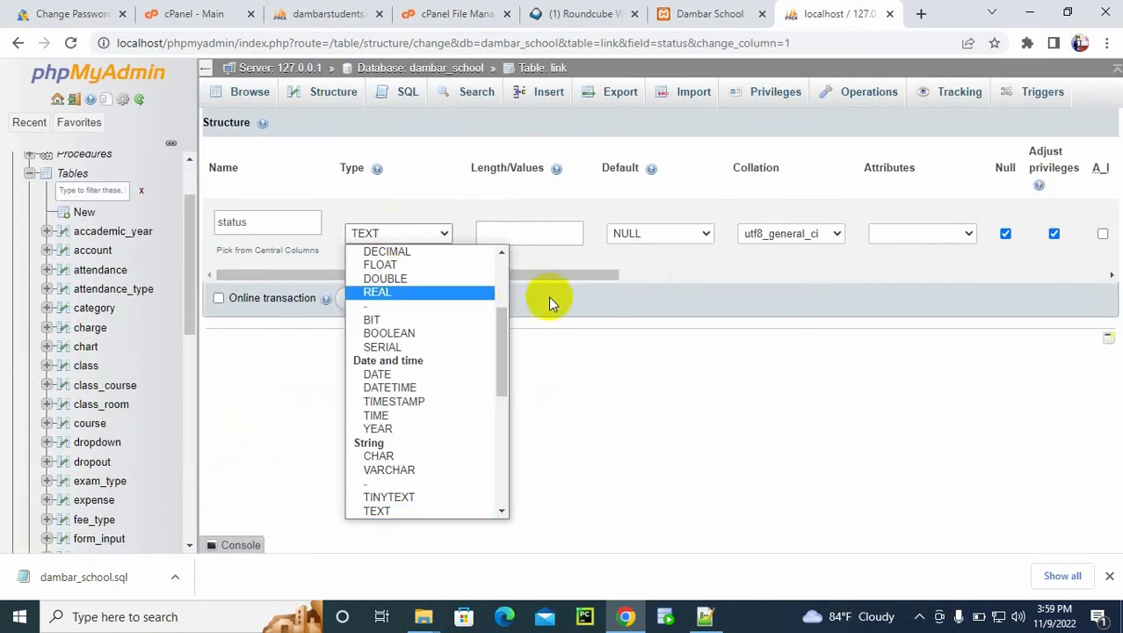
scroll(500, 273, up, 3)
click(396, 261)
click(513, 235)
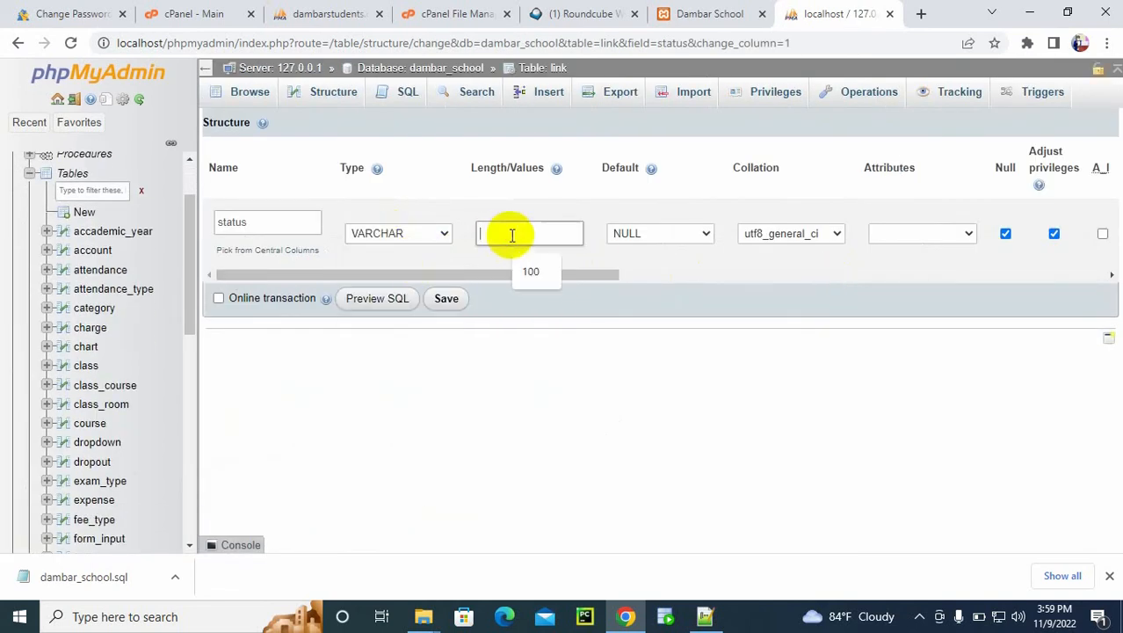
click(536, 270)
click(665, 235)
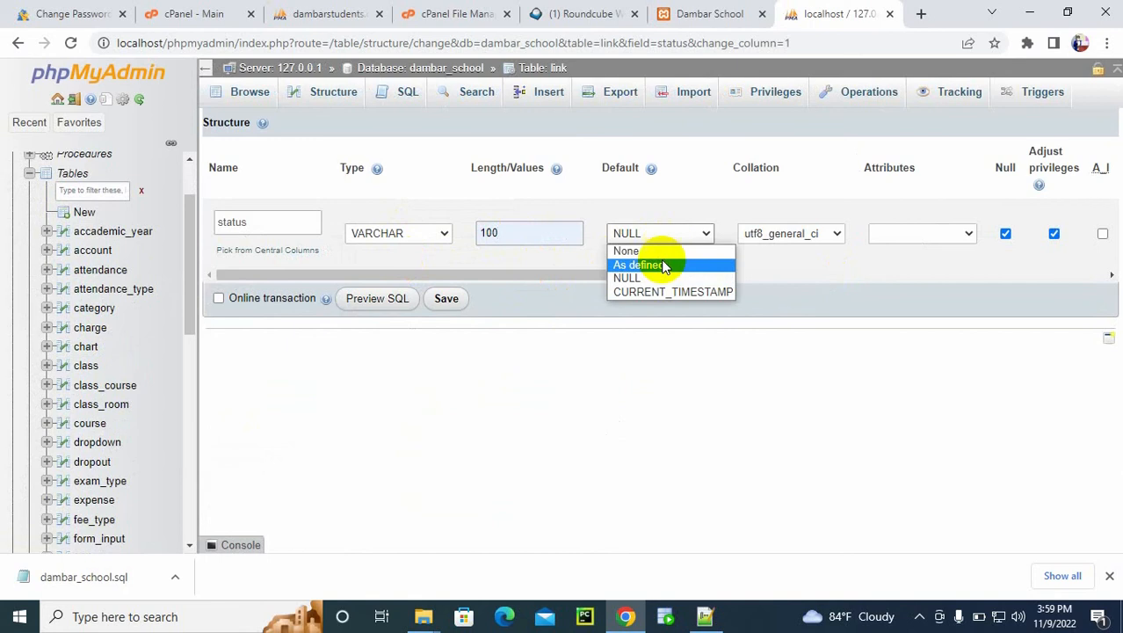
click(655, 262)
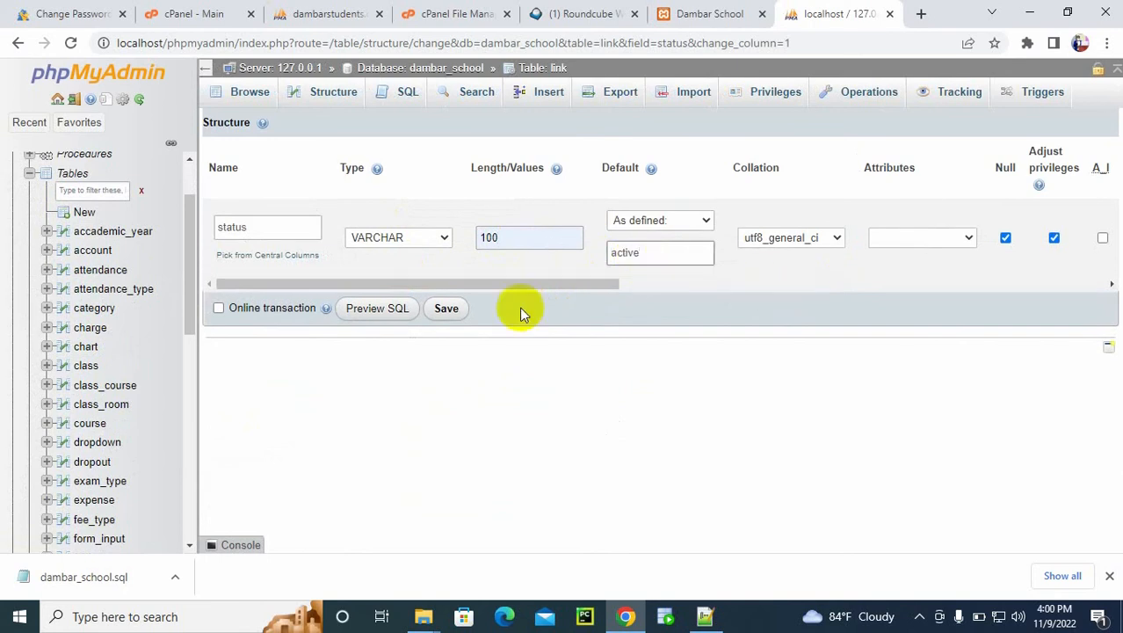
click(450, 308)
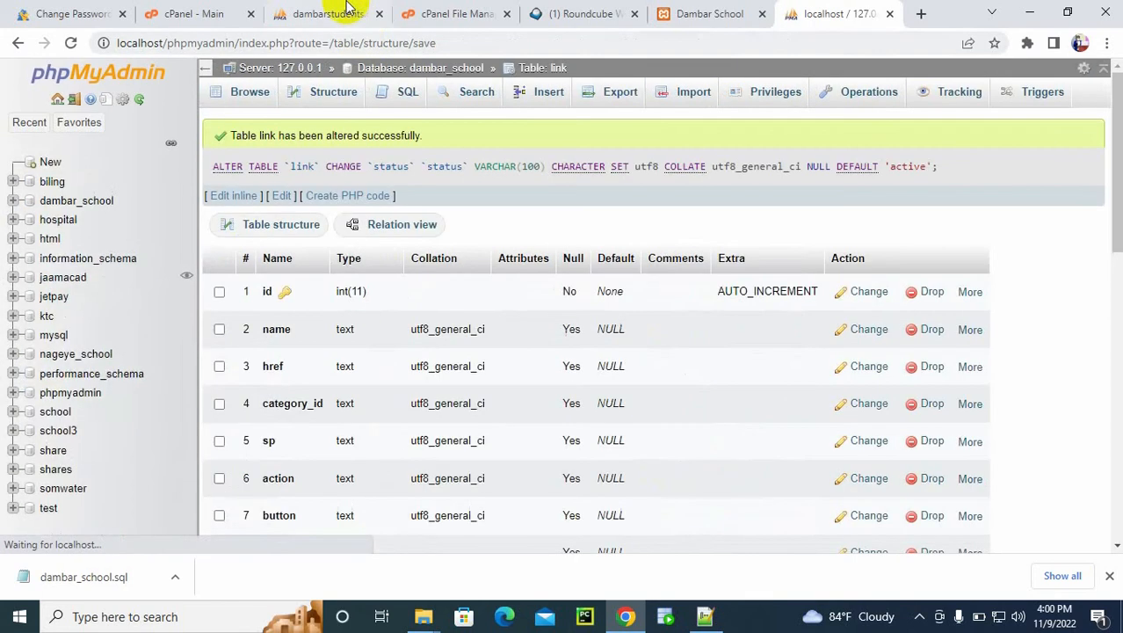
Step: Switch to the hosted phpMyAdmin and drop all tables from the dambarst_school database
click(330, 12)
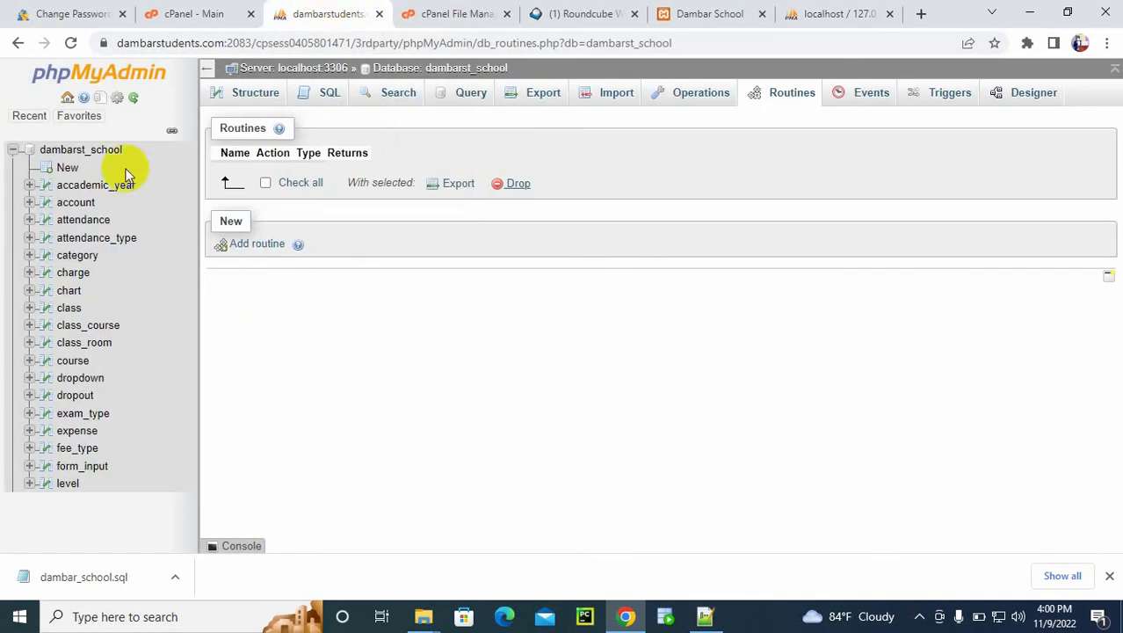
click(70, 151)
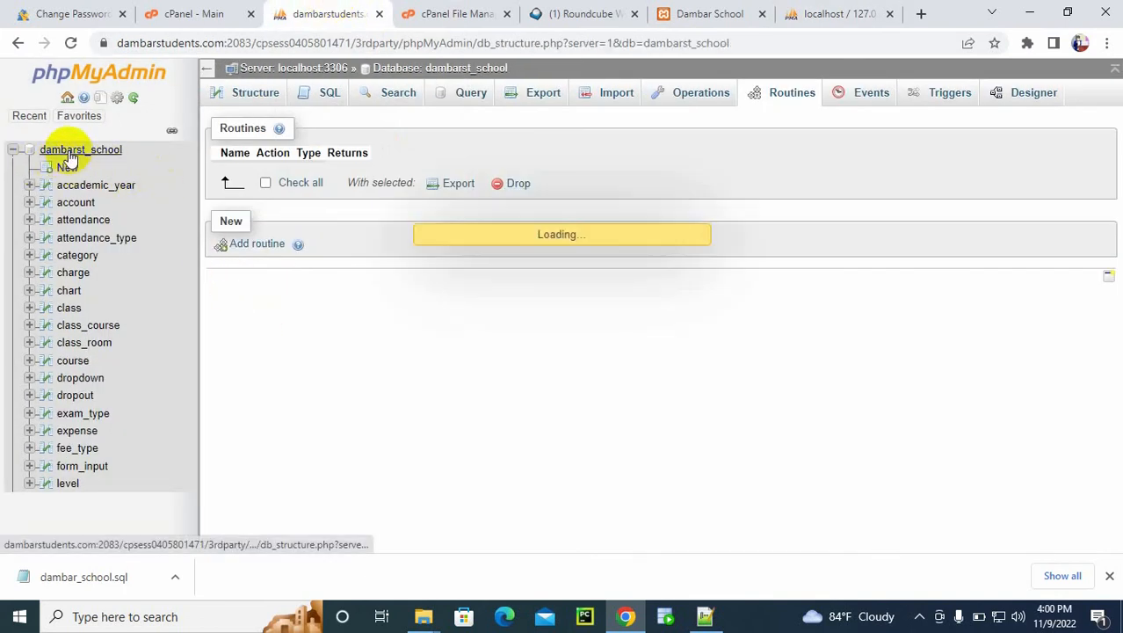
scroll(1094, 475, down, 5)
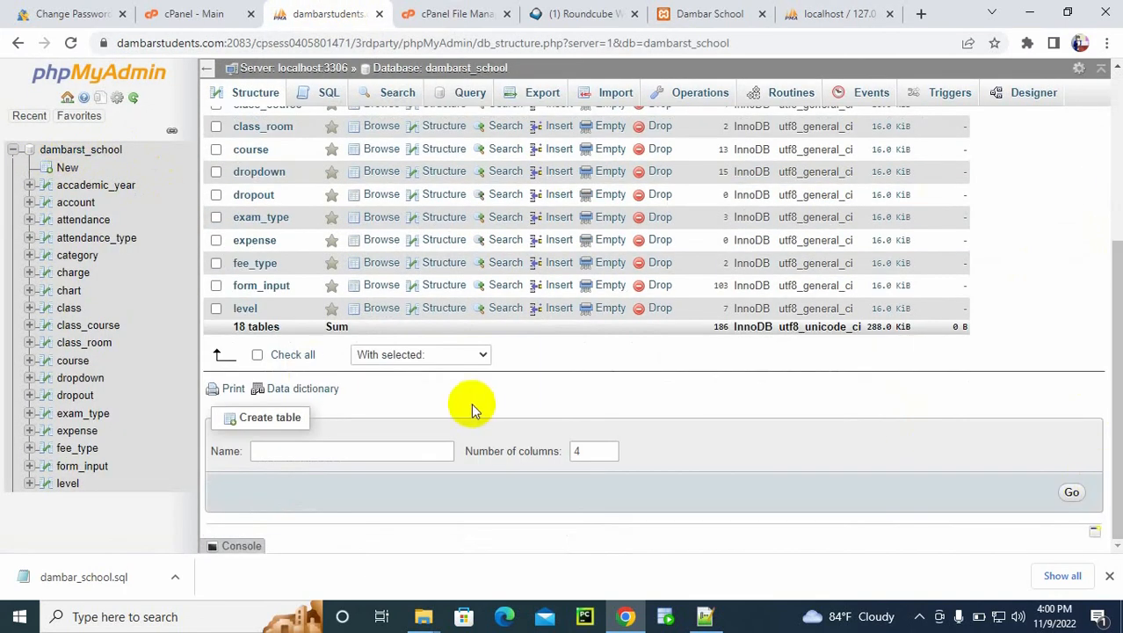
click(289, 364)
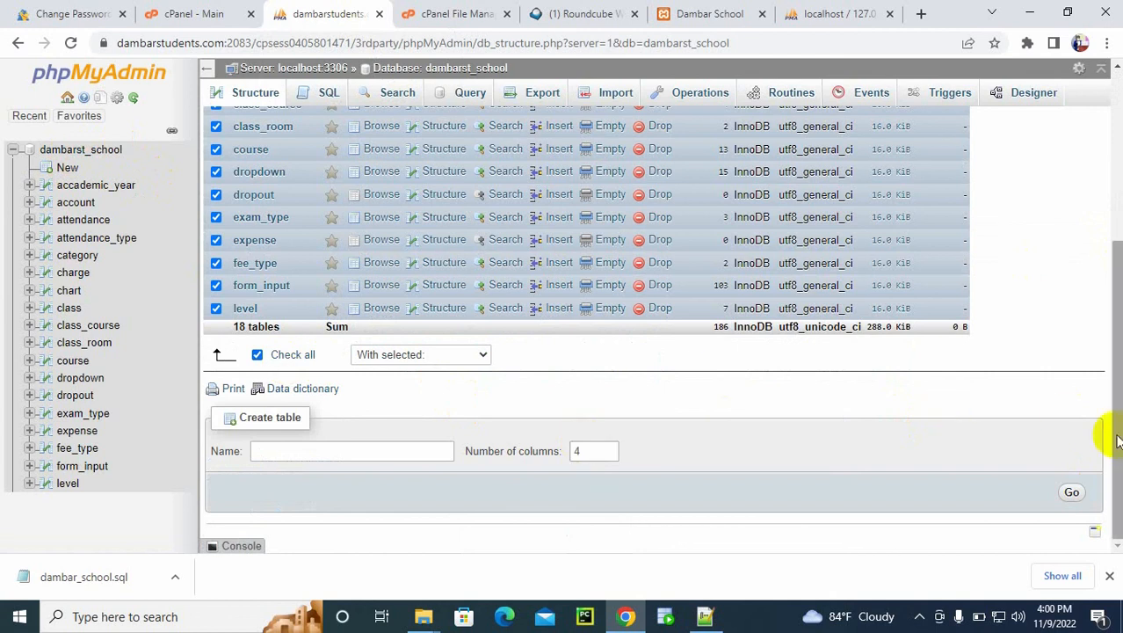
click(1071, 497)
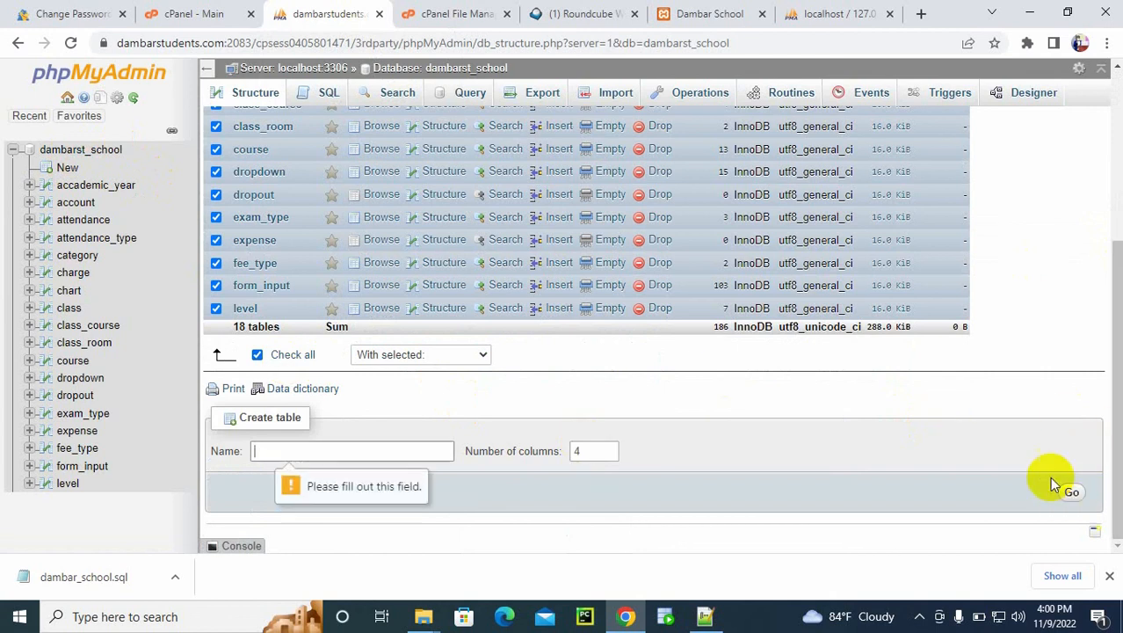
mouse_move(1119, 403)
mouse_down()
mouse_move(1120, 381)
mouse_move(1109, 394)
mouse_up()
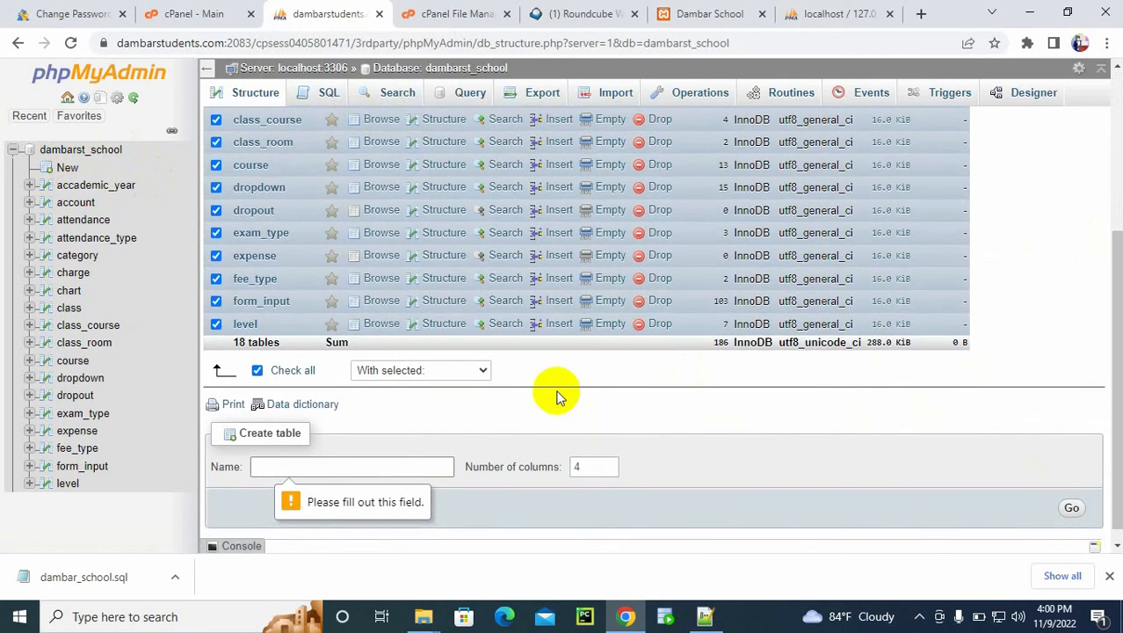
click(420, 370)
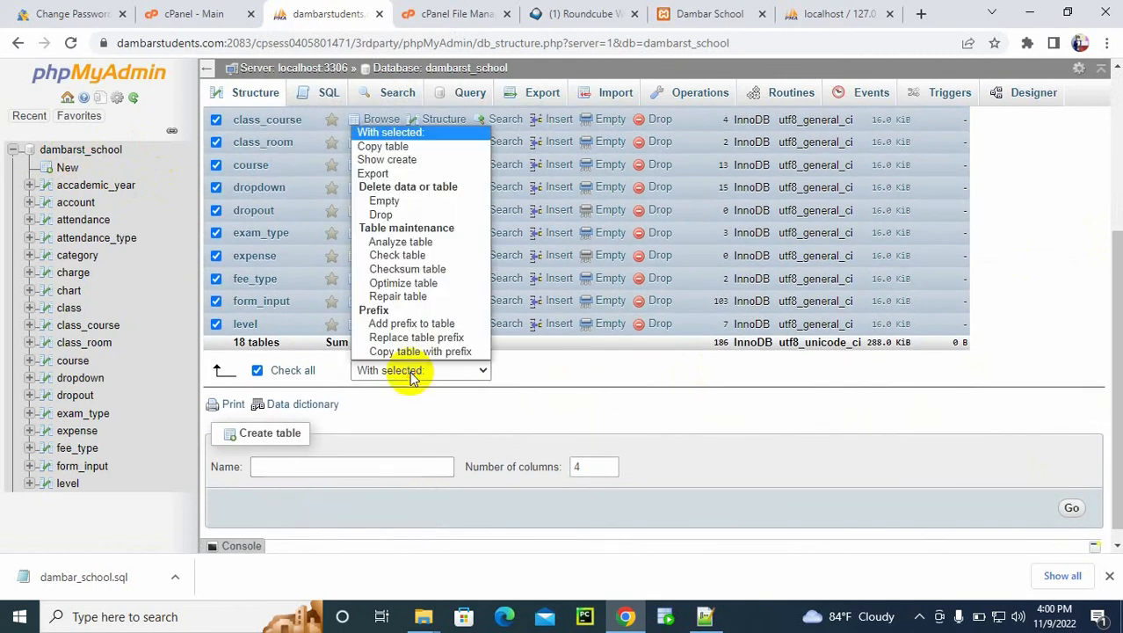
click(384, 215)
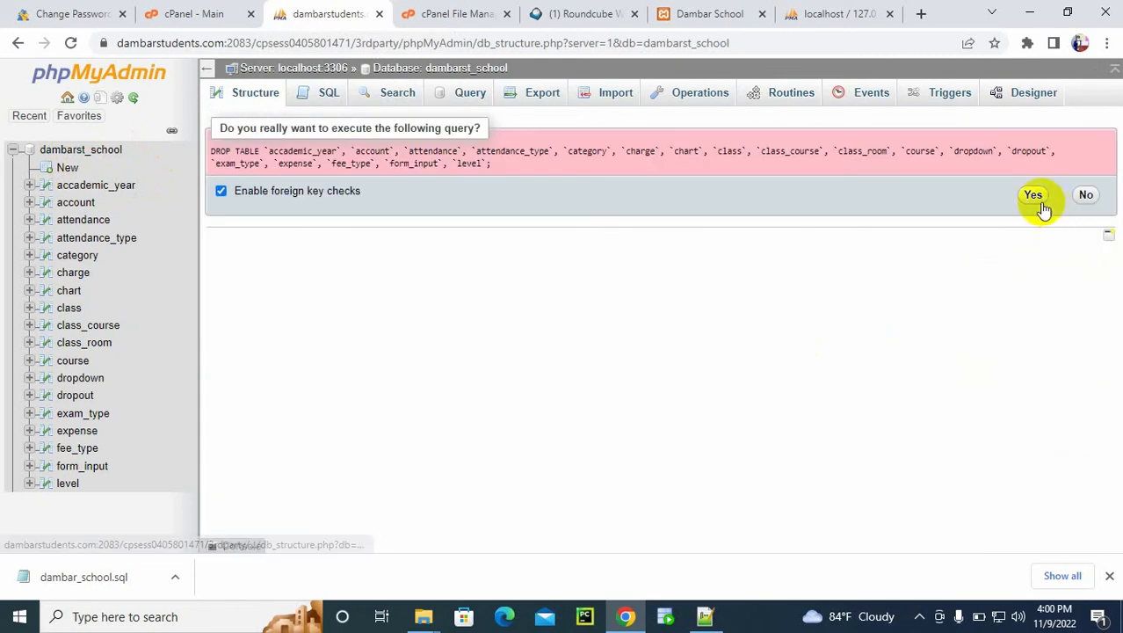
click(1034, 196)
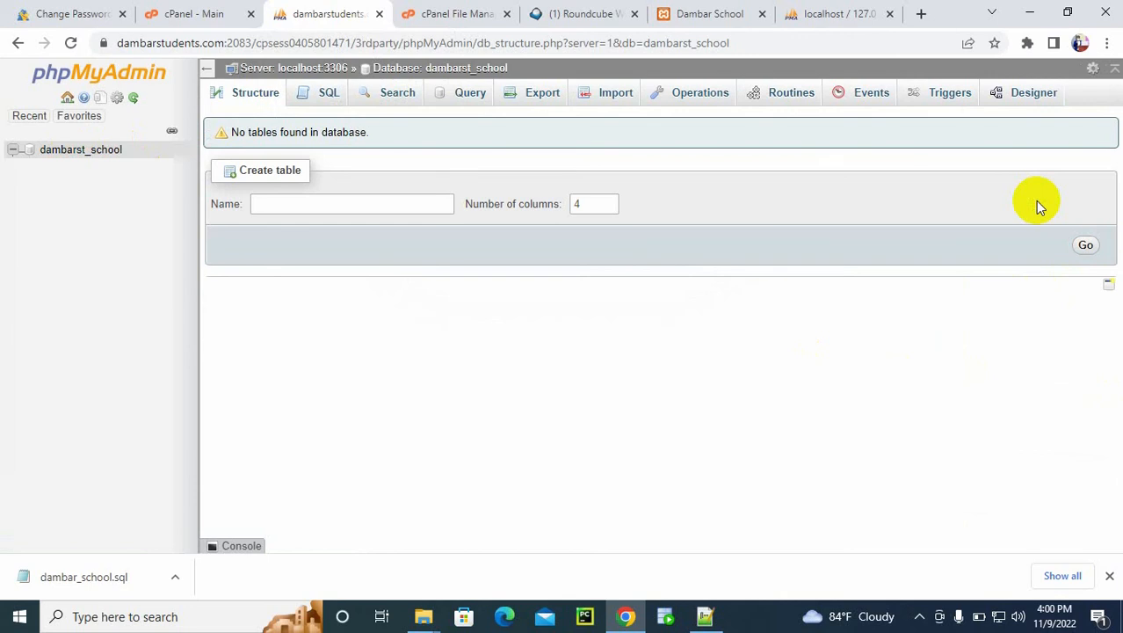
Step: Switch to the local phpMyAdmin and check the column types and defaults of the users and marks tables in dambar_school
click(839, 14)
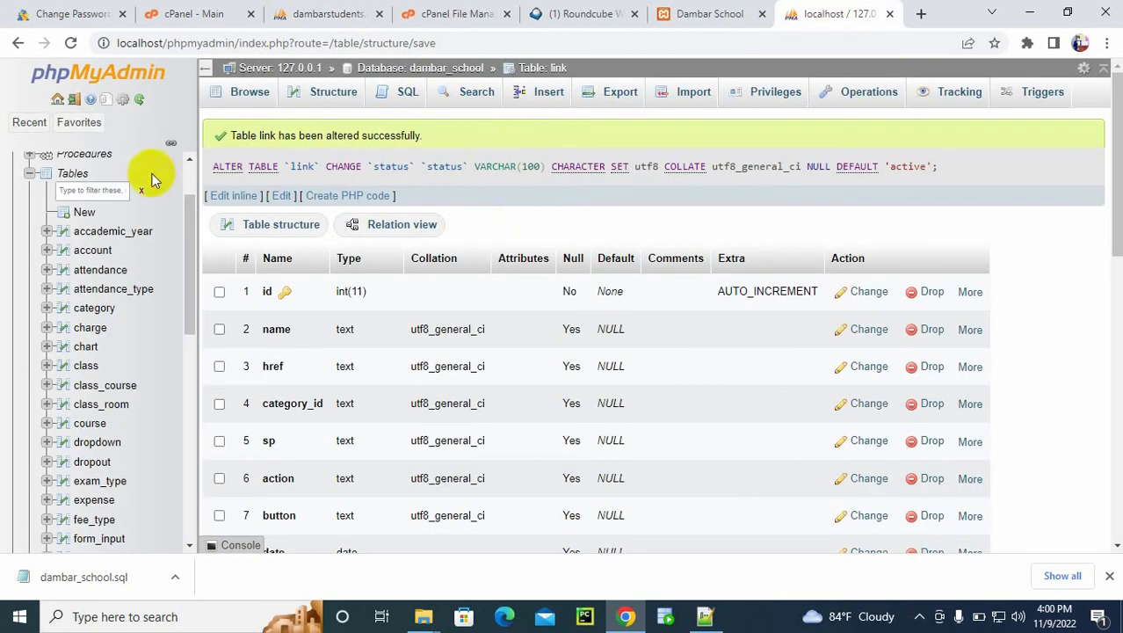
scroll(79, 202, up, 2)
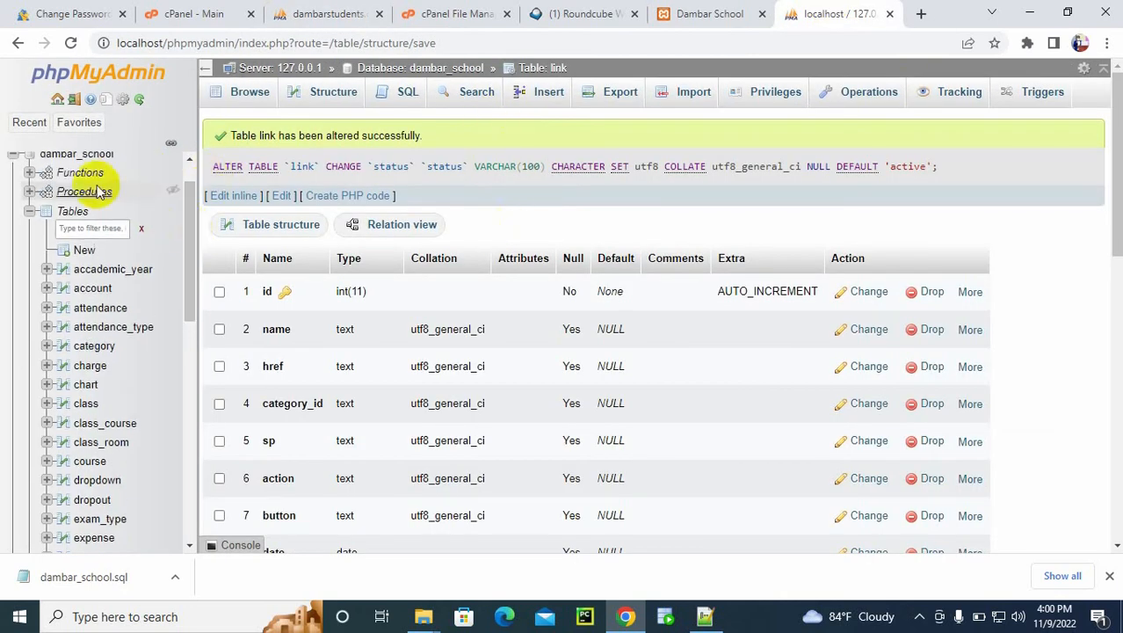
click(70, 158)
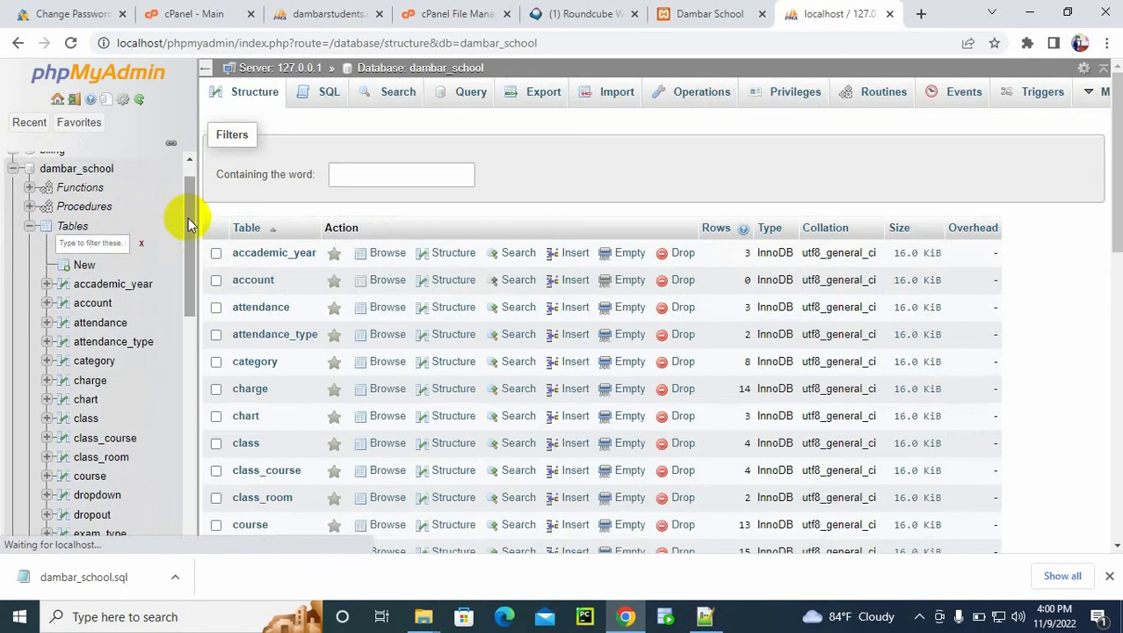
drag(188, 221, 181, 409)
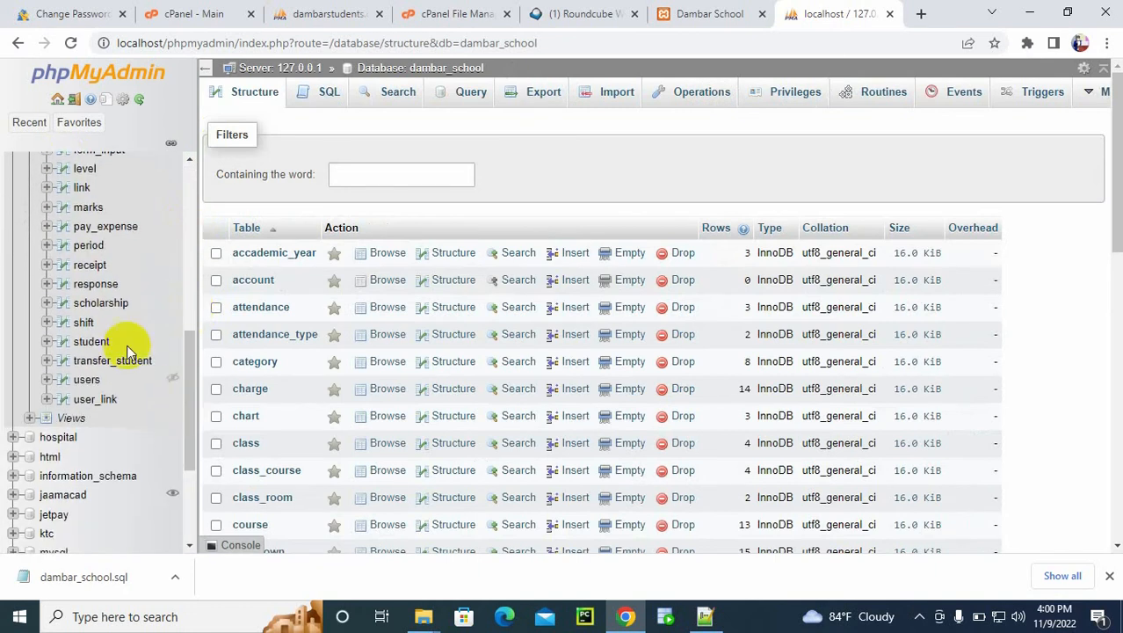
click(62, 384)
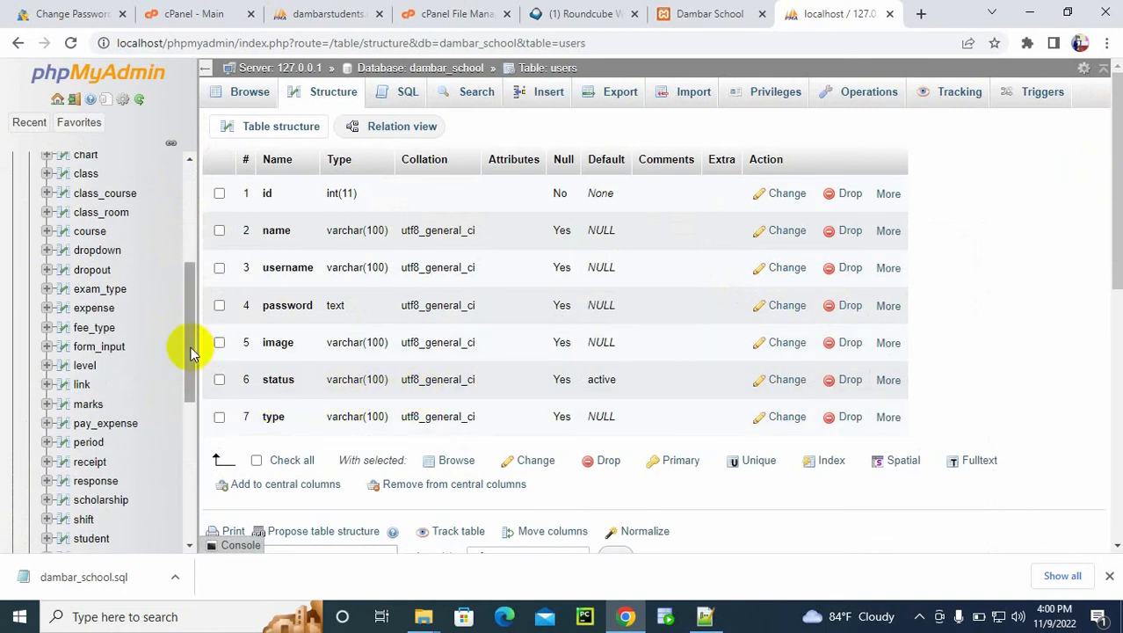
drag(184, 348, 188, 384)
click(58, 313)
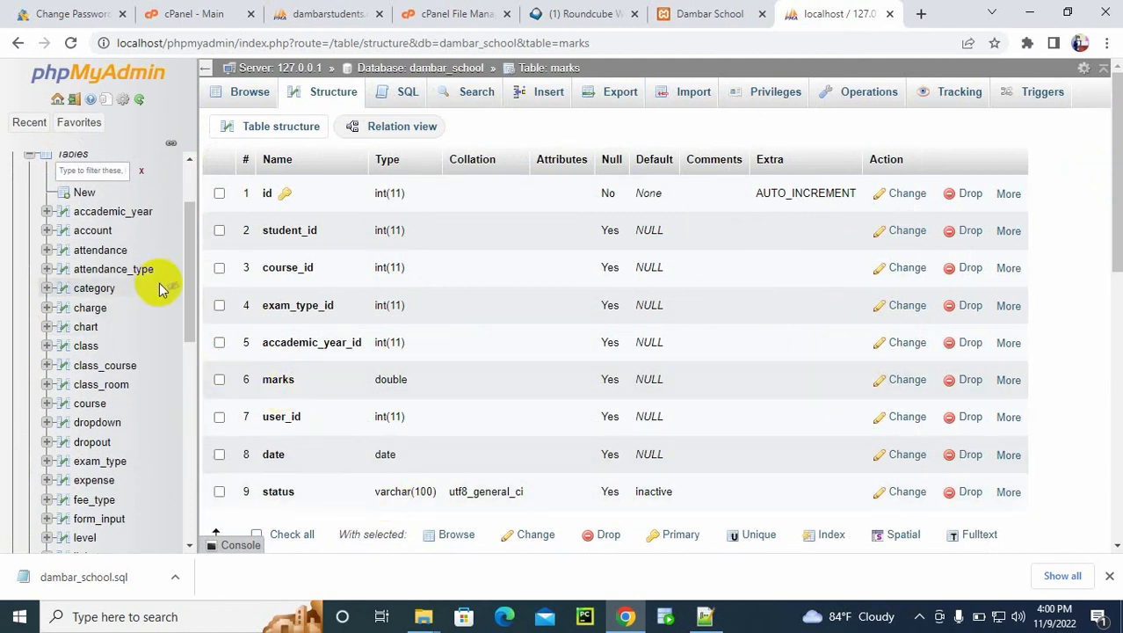
drag(188, 299, 191, 318)
drag(192, 352, 220, 206)
Step: Set up a custom export of the local dambar_school database with the IF NOT EXISTS option enabled
click(78, 202)
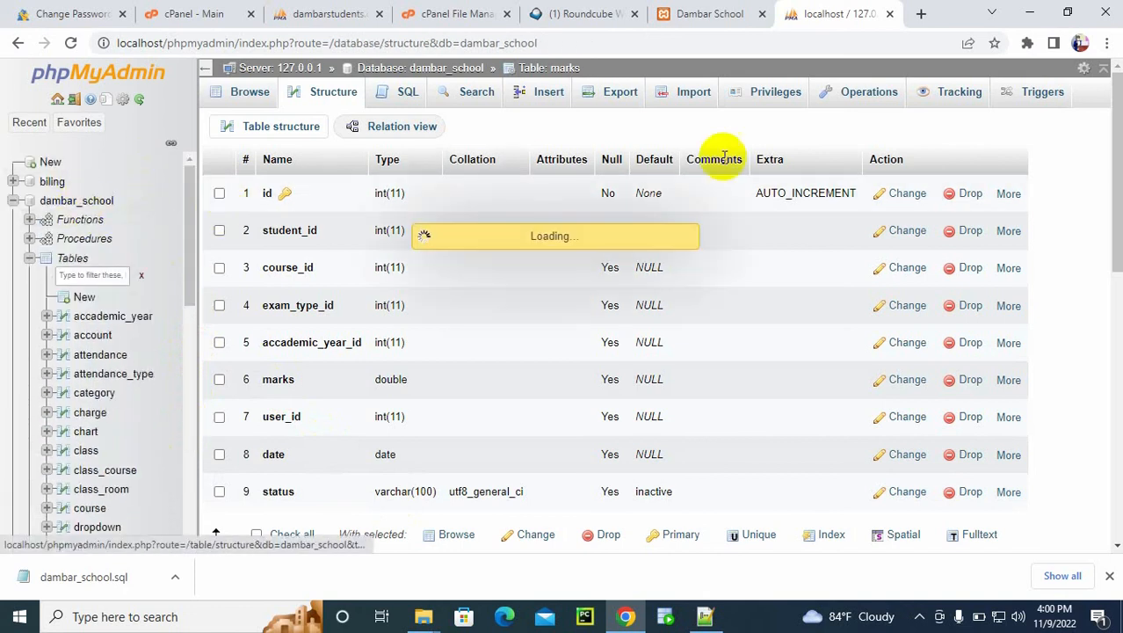
click(538, 94)
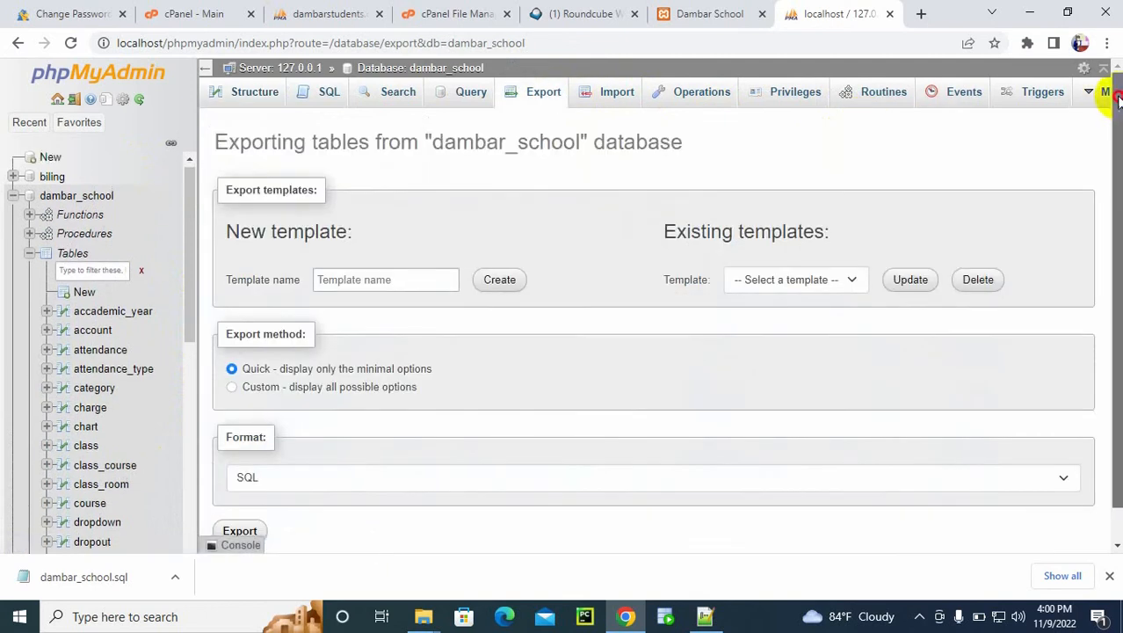
drag(1115, 123, 1114, 142)
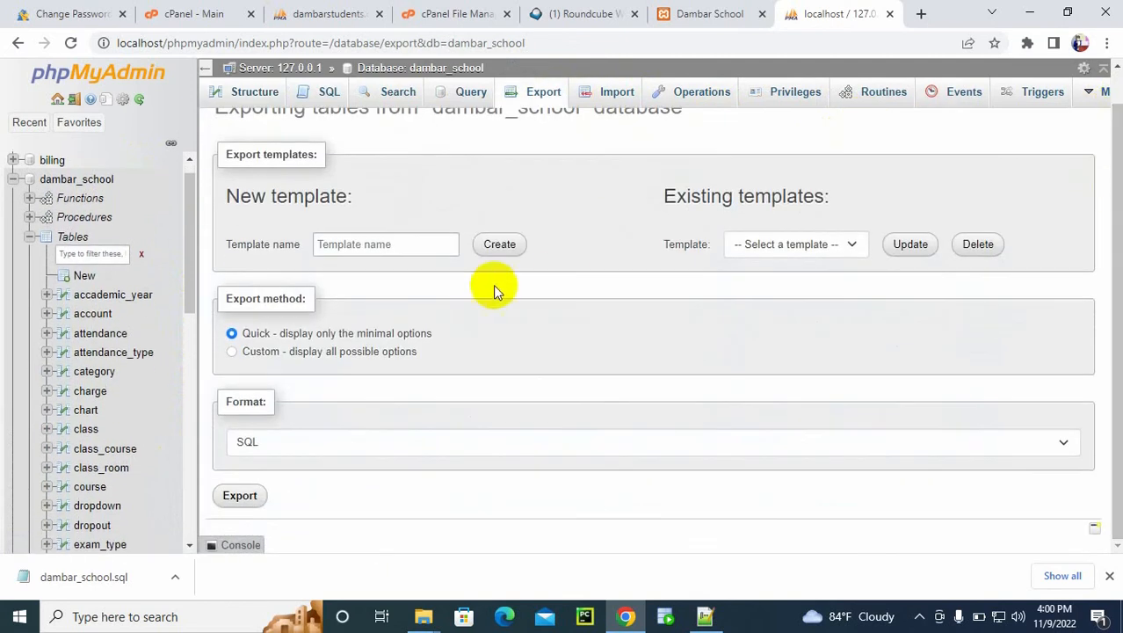
click(326, 350)
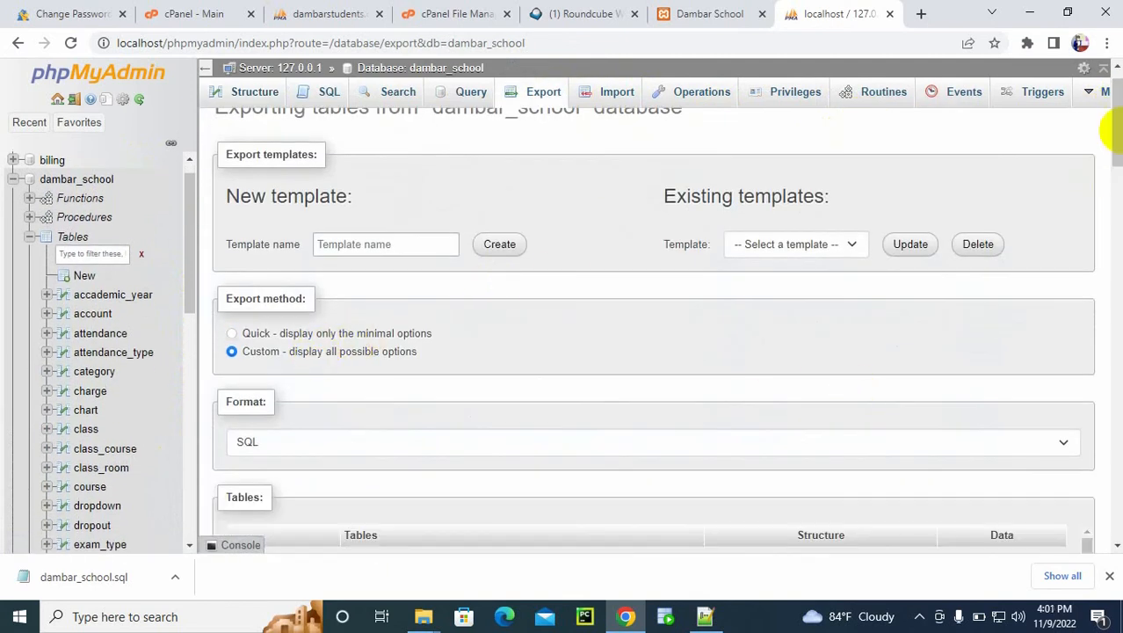
drag(1114, 132, 1073, 387)
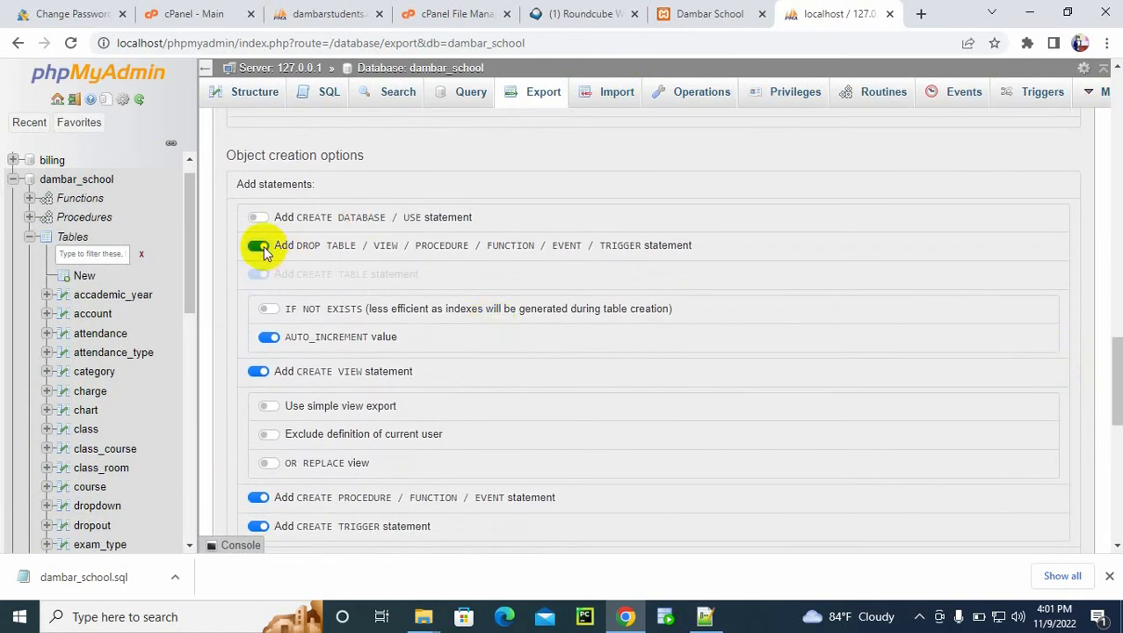
click(273, 310)
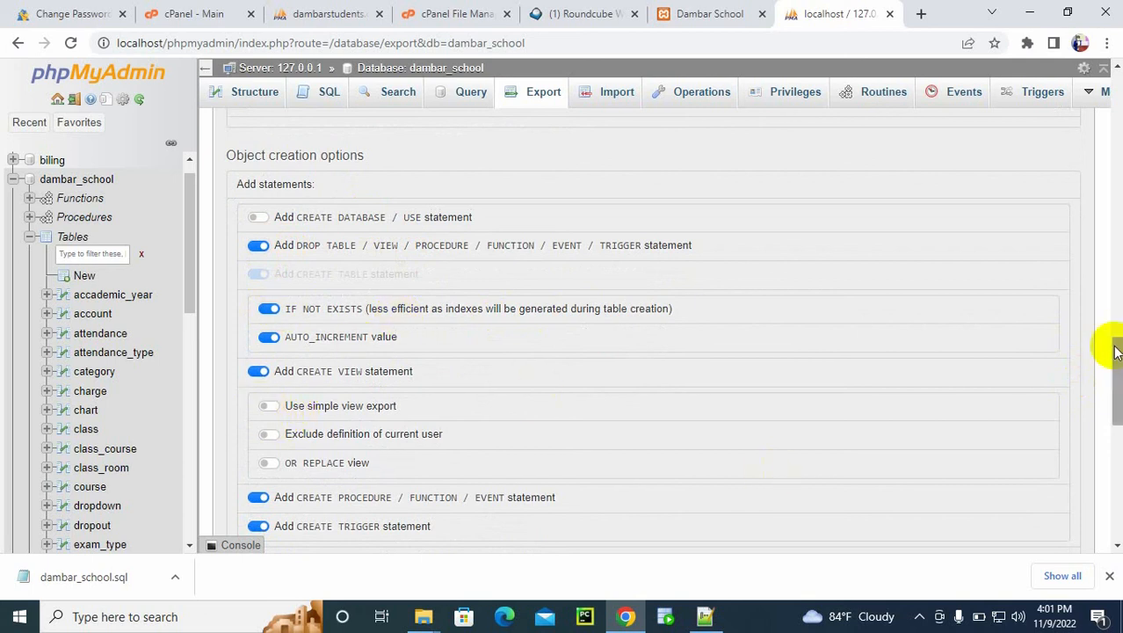
Step: Enable INSERT IGNORE statements in the data creation options and export the database as an SQL file
drag(1116, 368, 1118, 428)
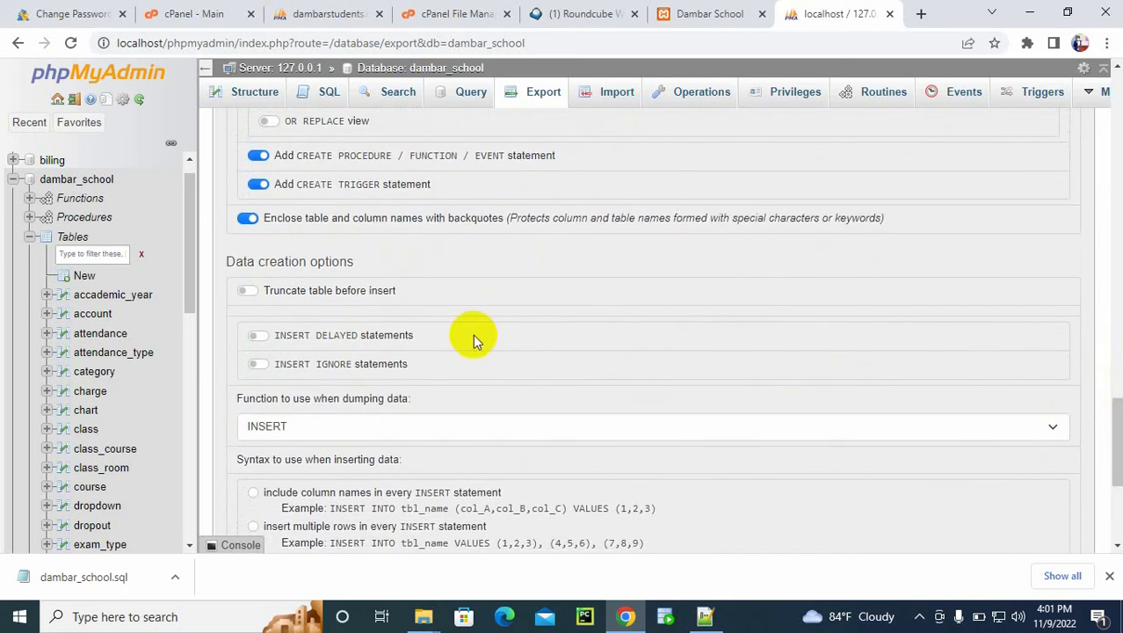
click(270, 367)
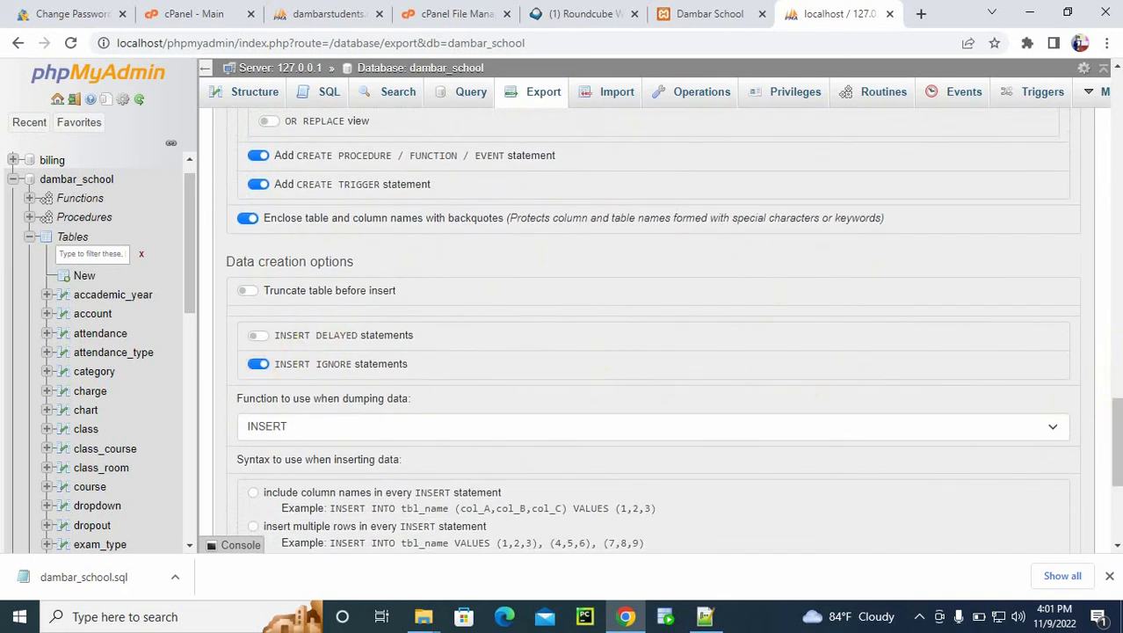
drag(1116, 463, 1103, 537)
click(237, 495)
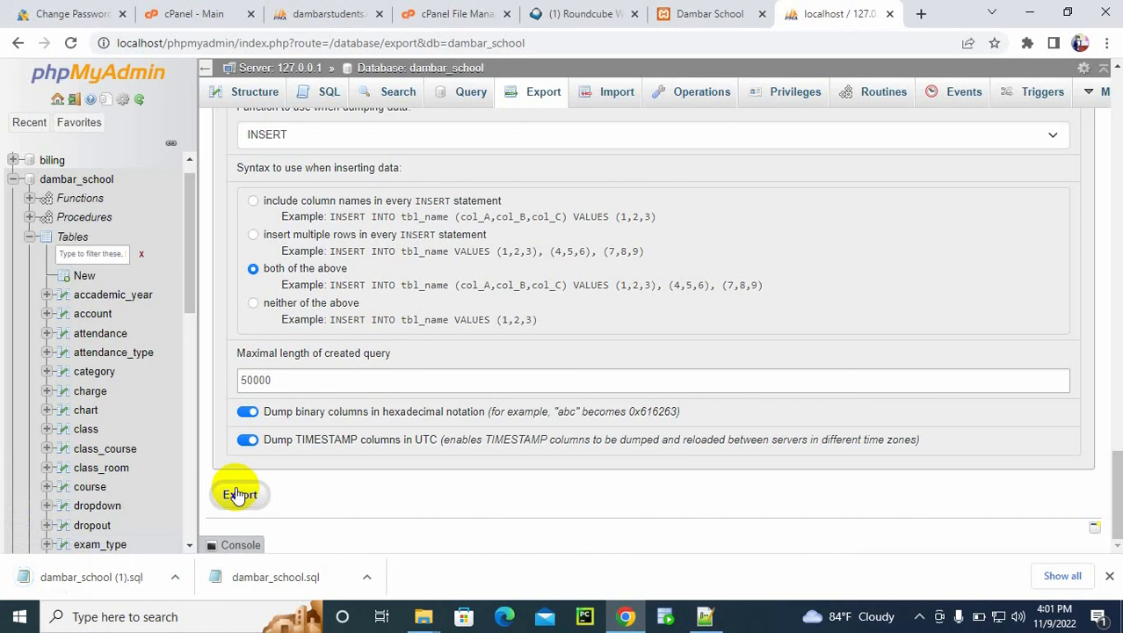
Step: Locate the exported dambar_school (1).sql in the Downloads folder and open it in Notepad++
right_click(57, 584)
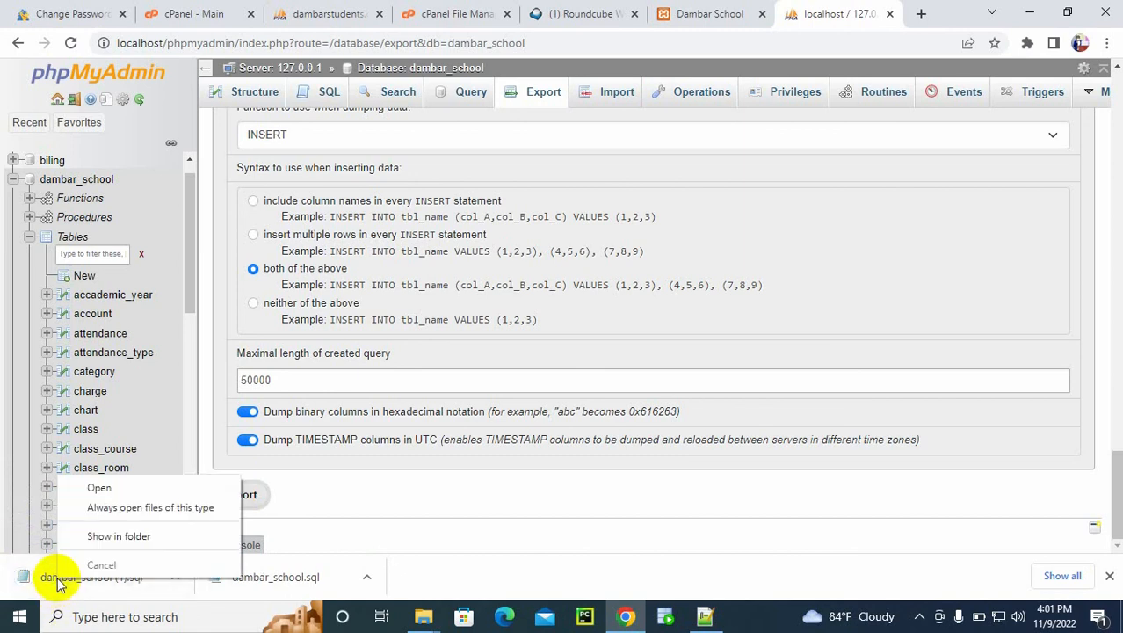
click(138, 534)
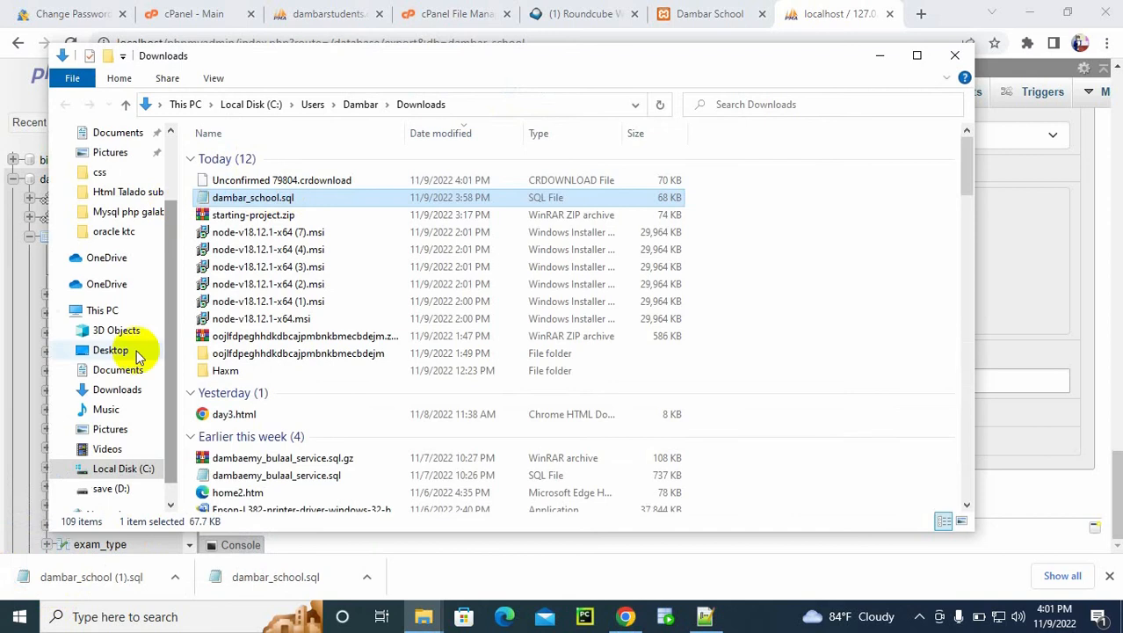
click(954, 55)
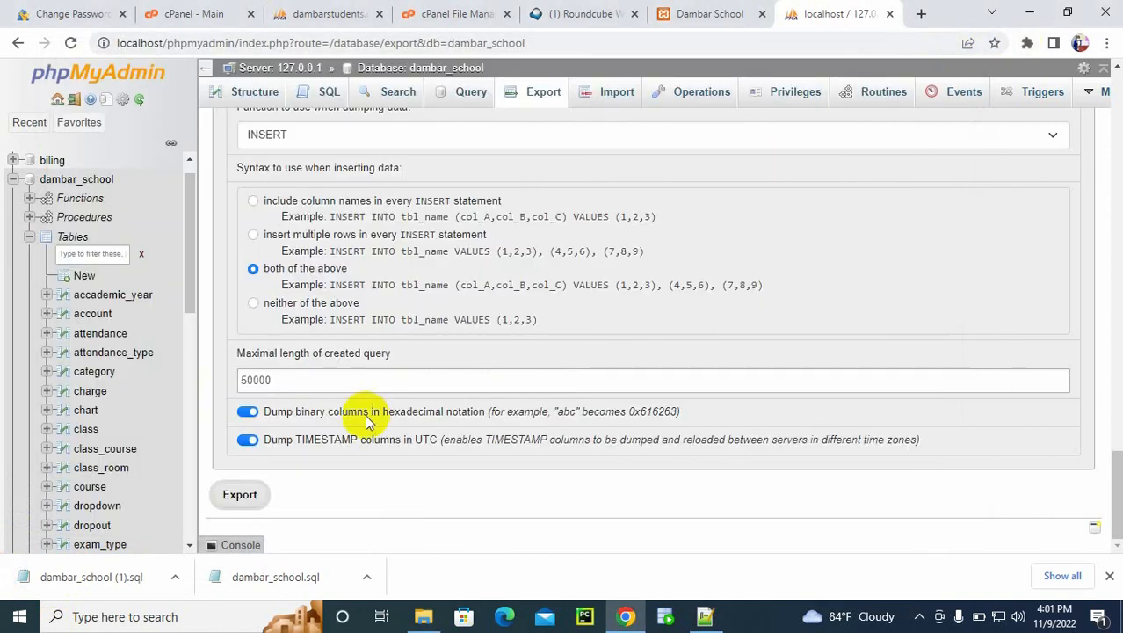
right_click(113, 573)
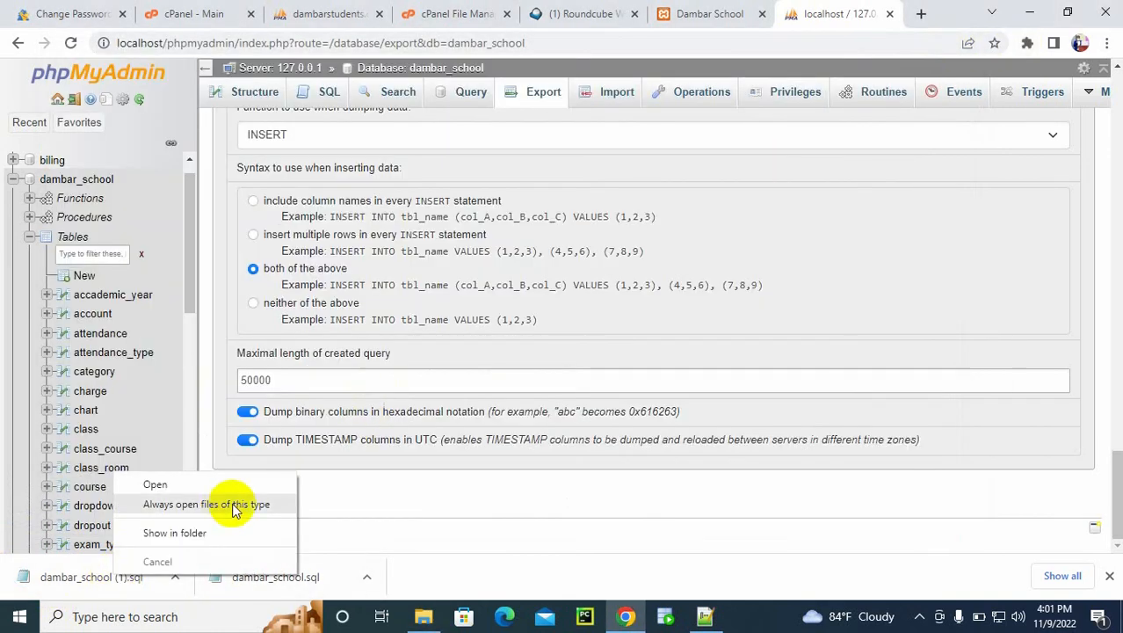
click(174, 532)
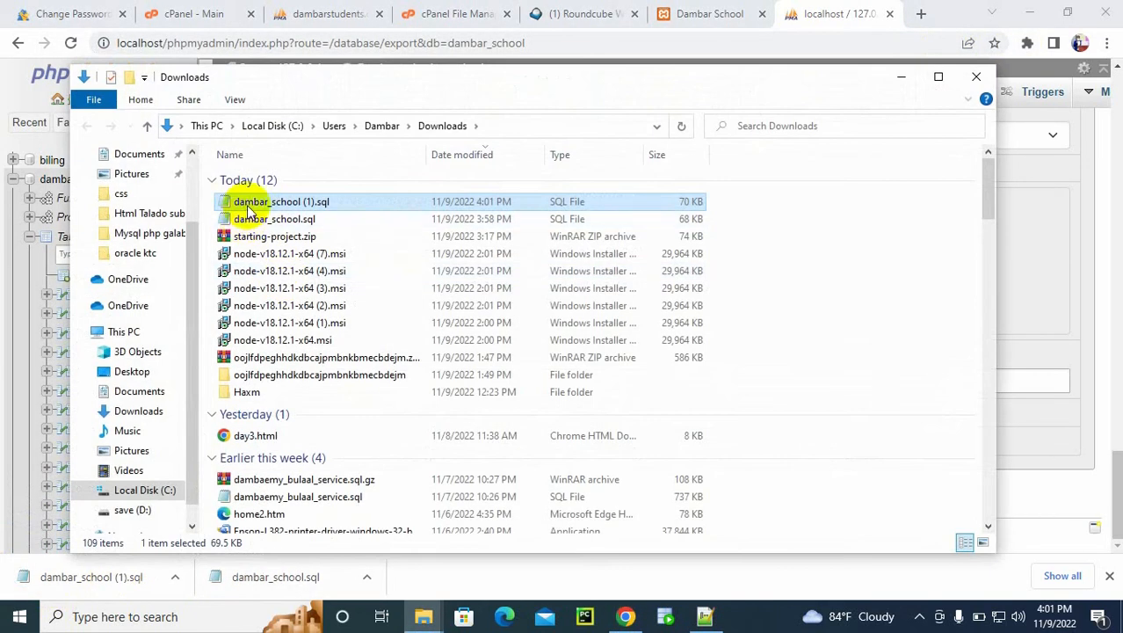
right_click(250, 203)
click(304, 268)
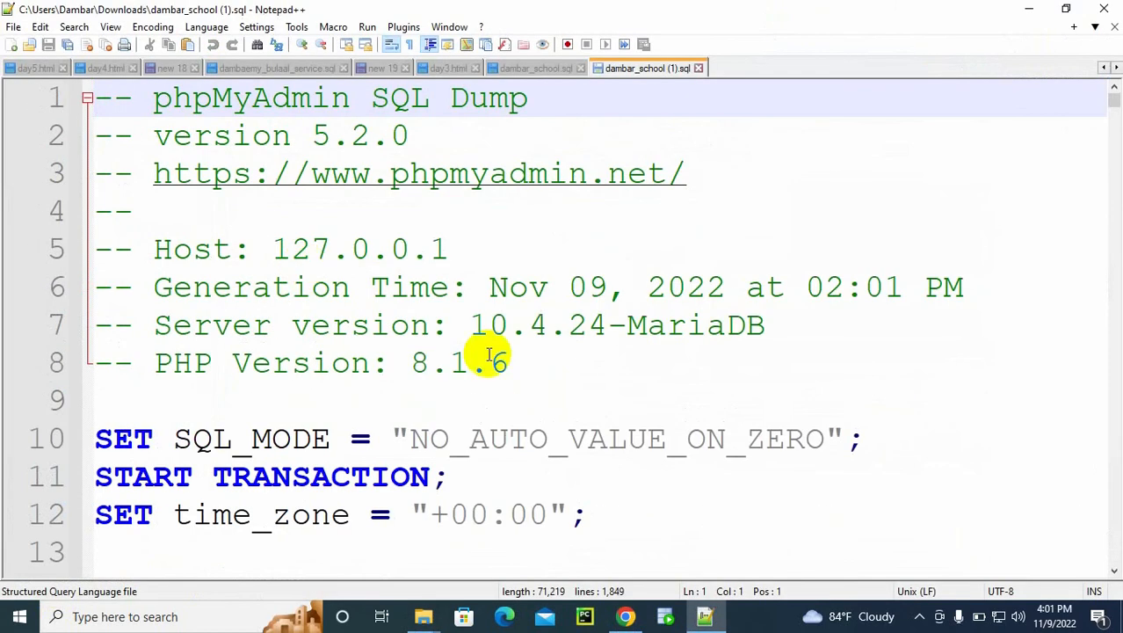
Step: Remove every DEFINER=`root`@`localhost` clause from the SQL file by replacing all occurrences with nothing
drag(1114, 572, 1113, 571)
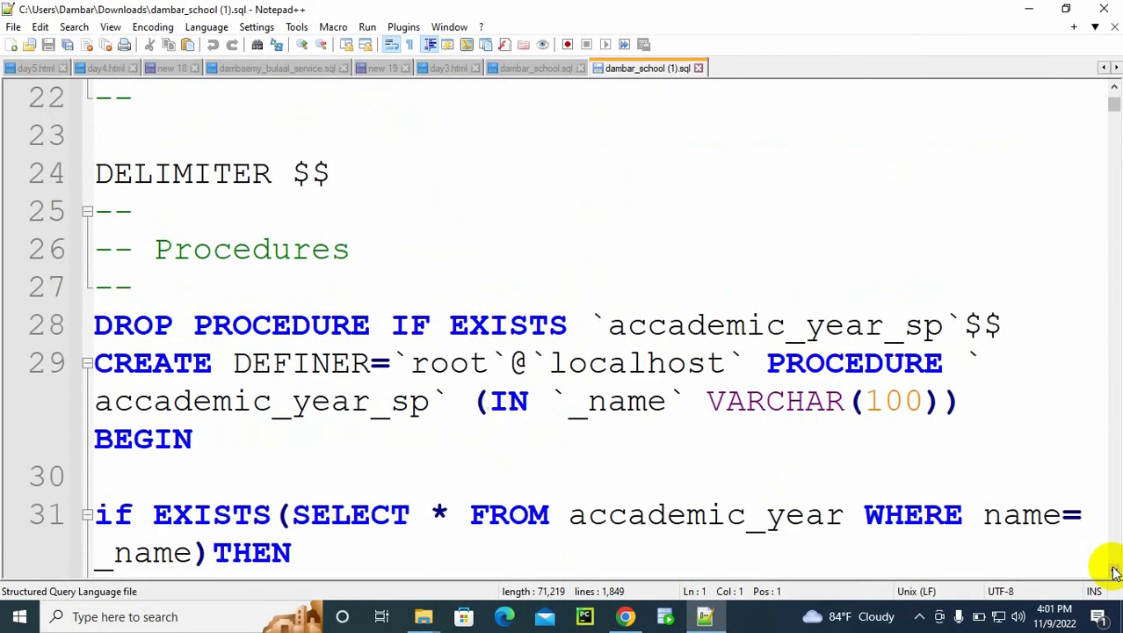
click(529, 362)
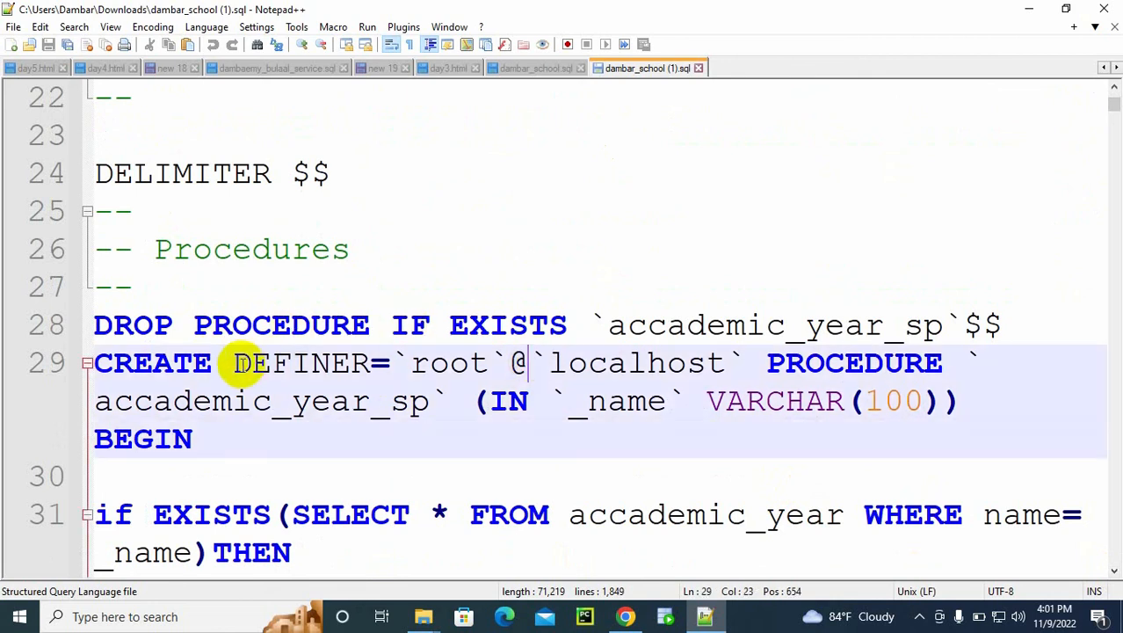
drag(235, 363, 739, 360)
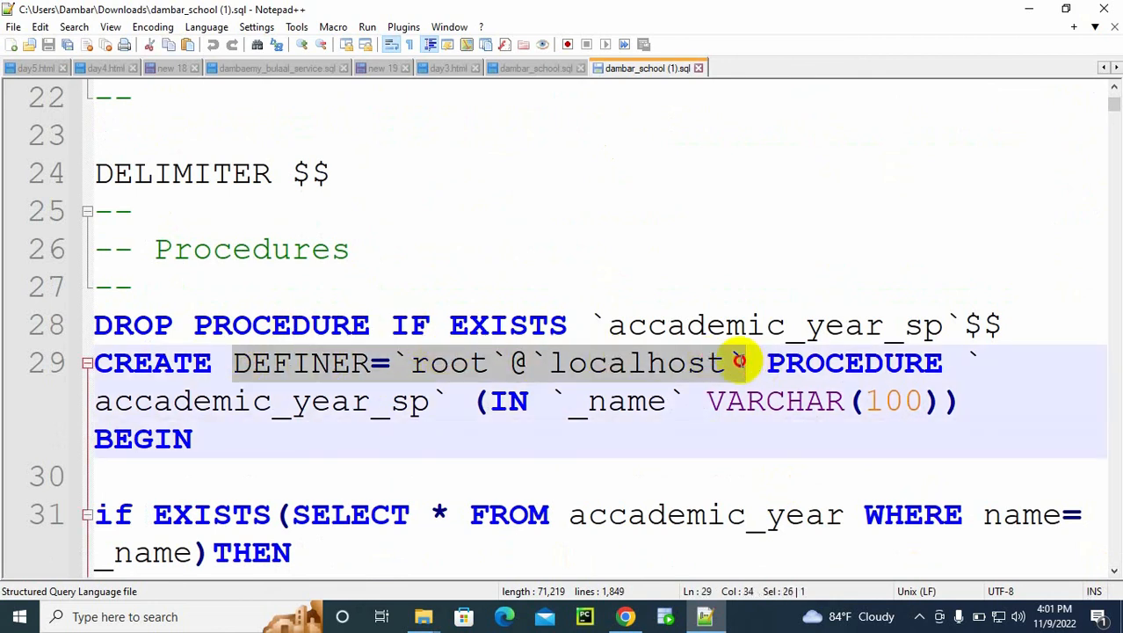
key(ctrl+h)
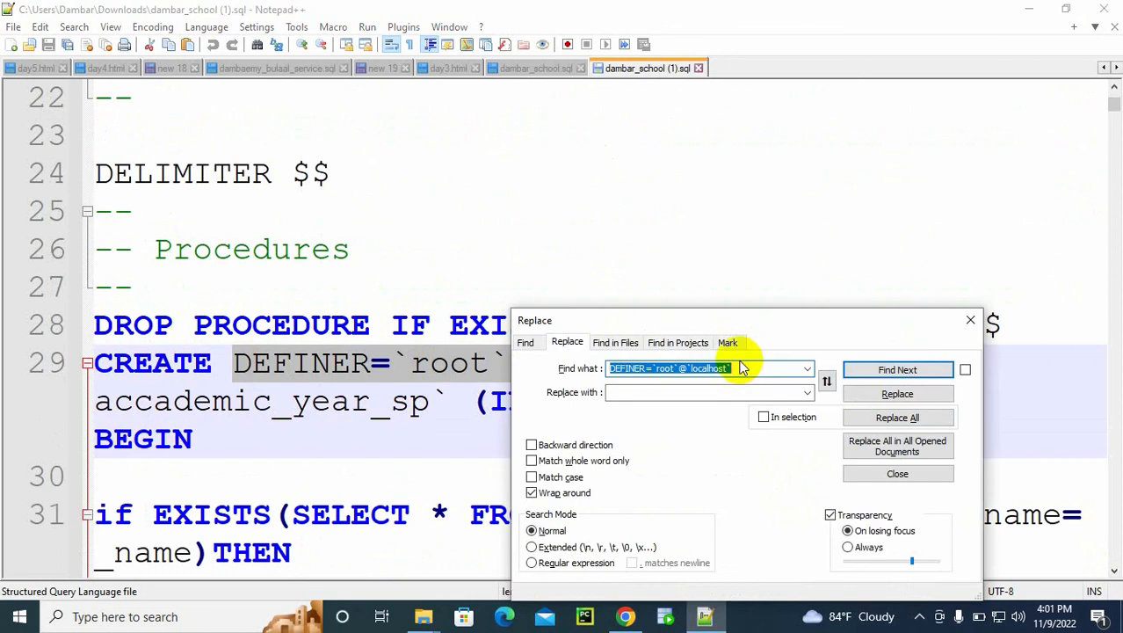
click(883, 418)
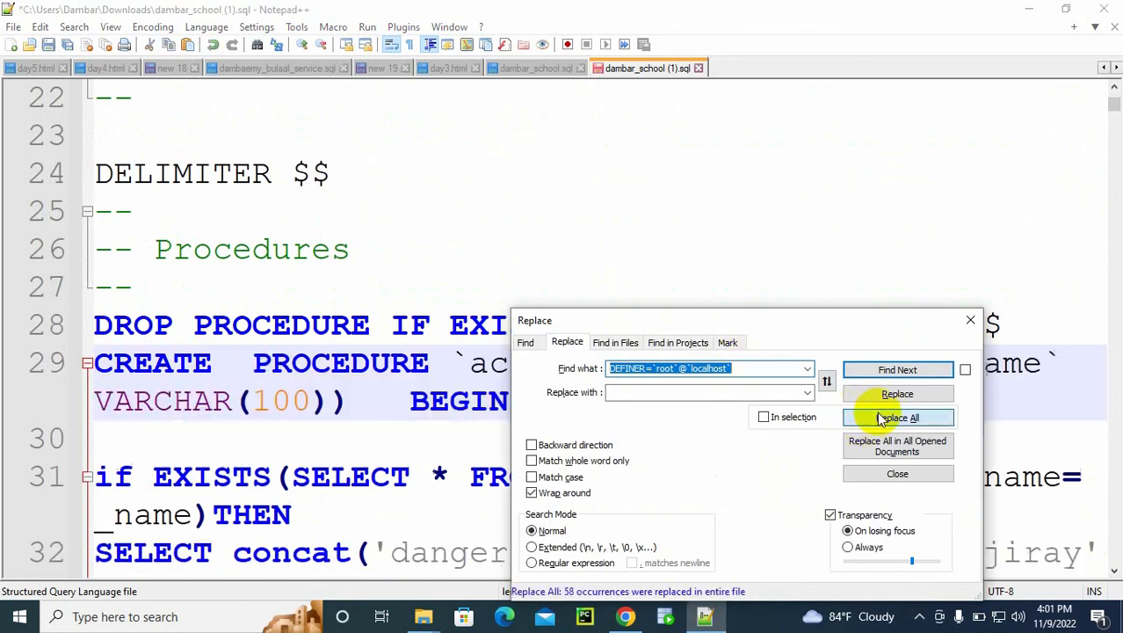
Step: Switch to the browser and import the edited dambar_school (1).sql into the hosted dambarst_school database
click(970, 320)
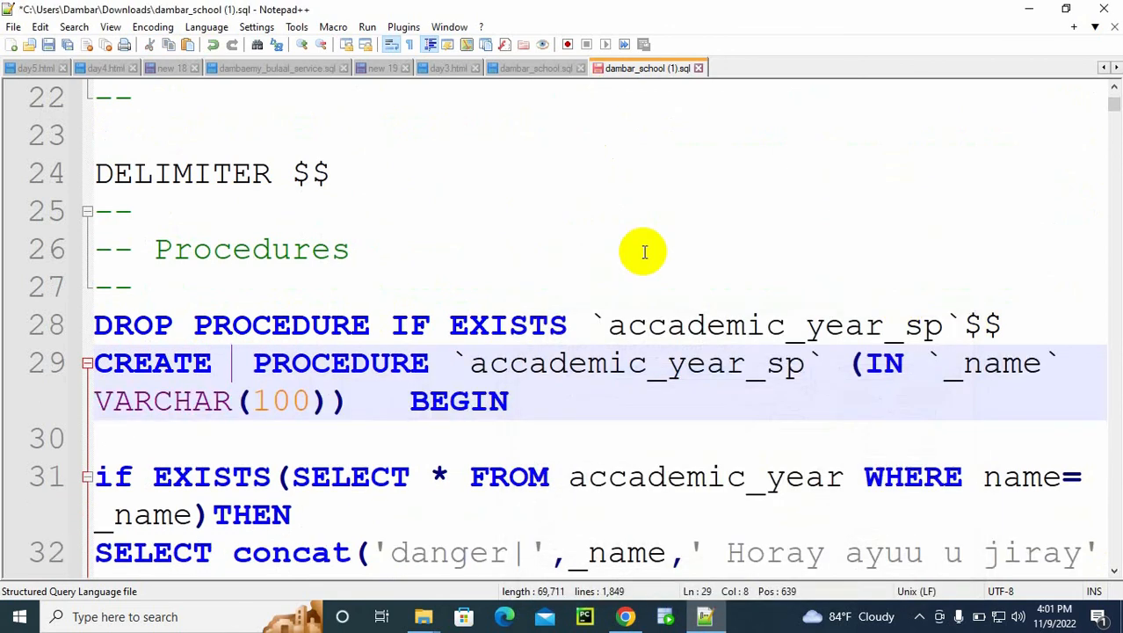
click(626, 616)
click(361, 14)
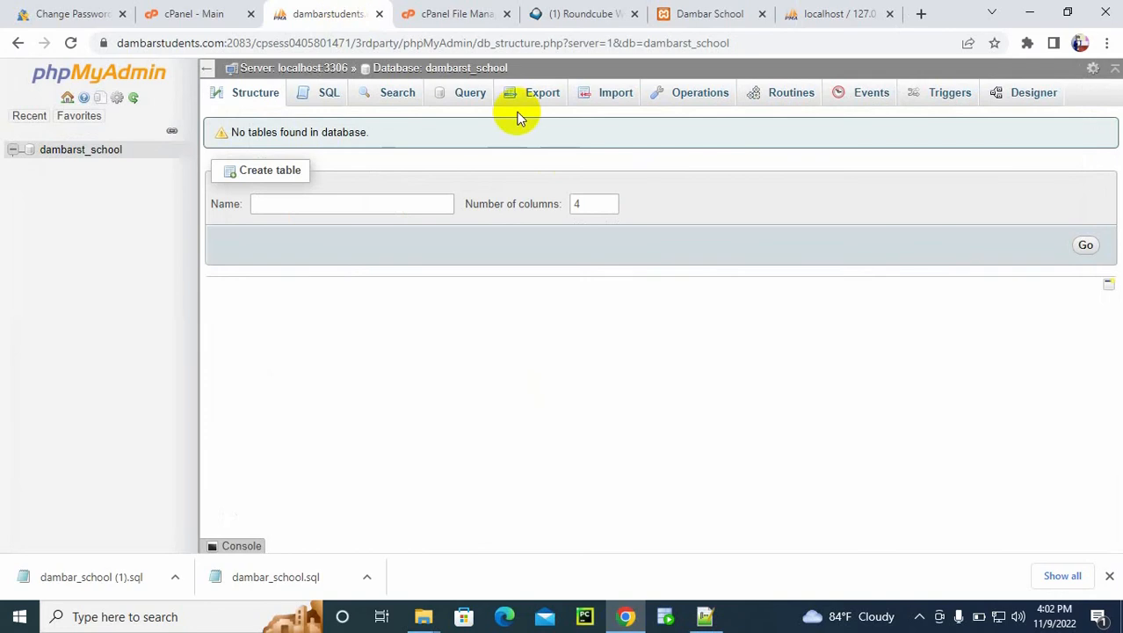
click(609, 95)
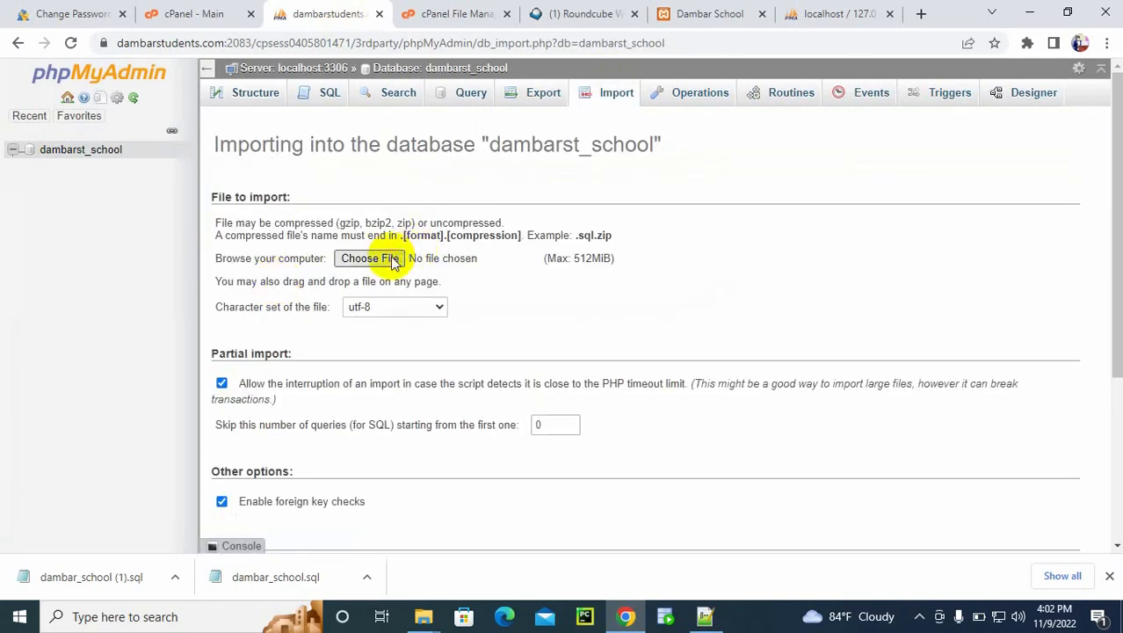
click(391, 260)
double_click(207, 143)
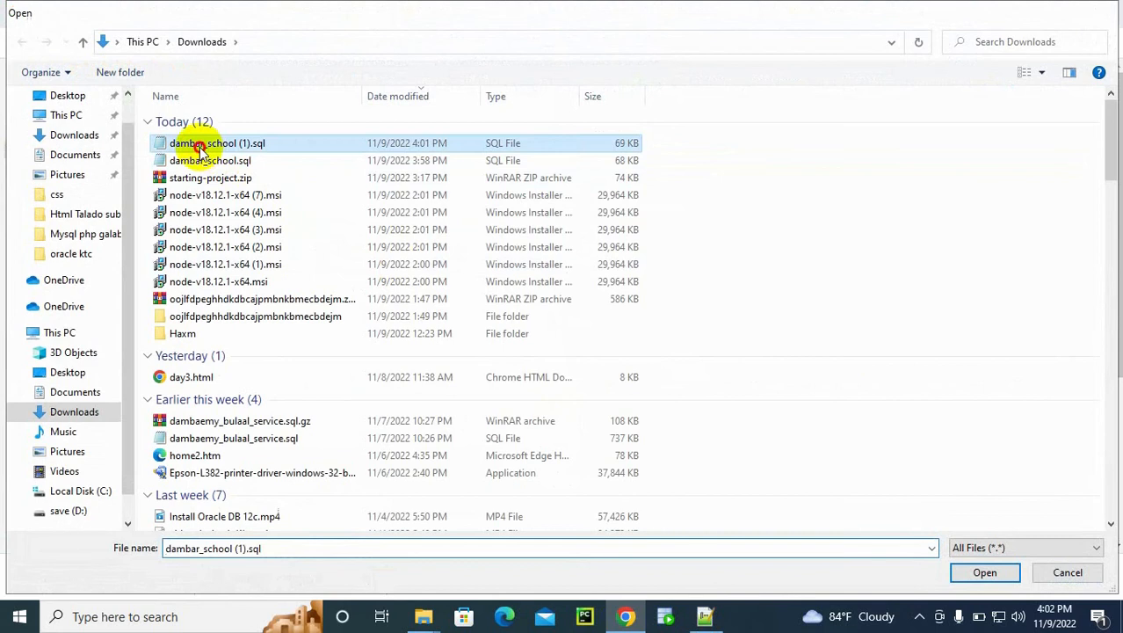
drag(1120, 255, 1061, 571)
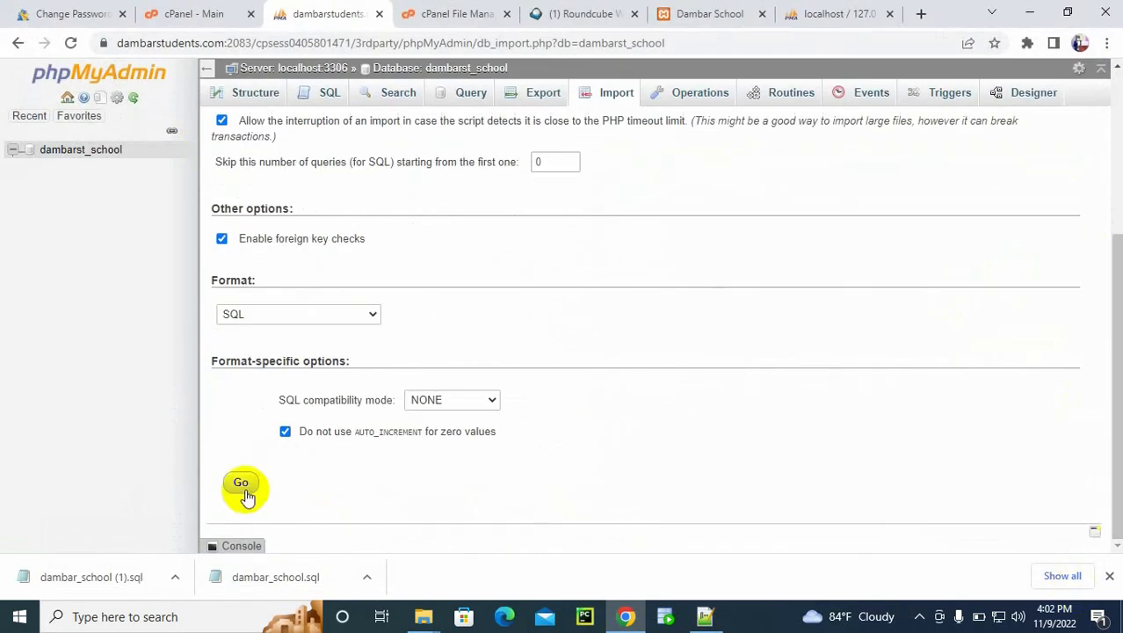
click(239, 482)
drag(1103, 313, 1109, 152)
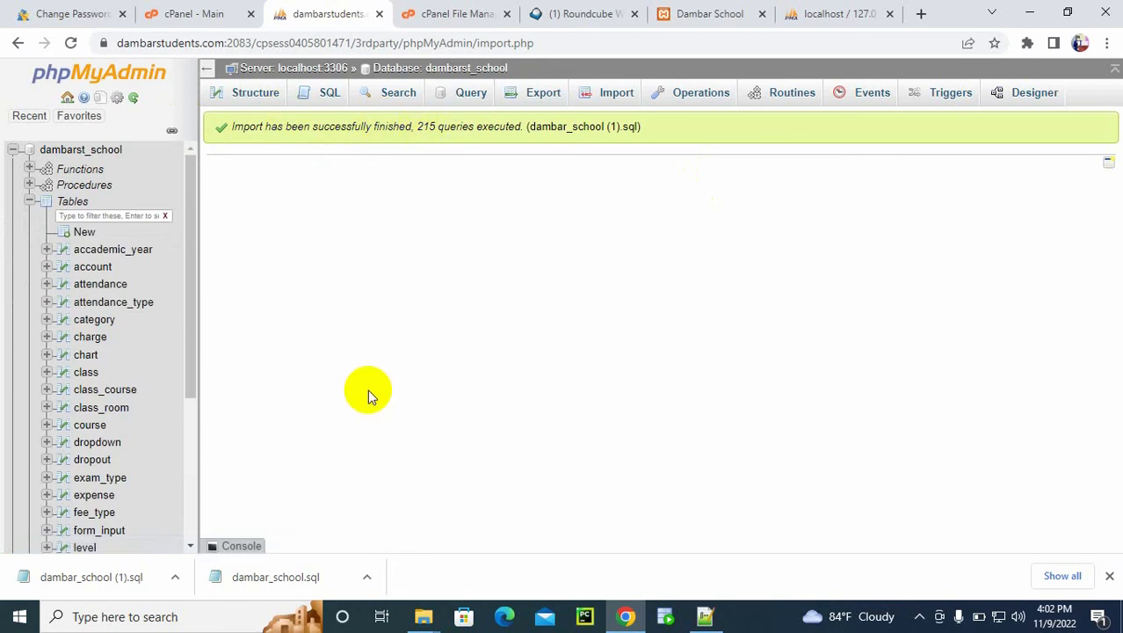
Step: Copy the school.dambarstudents.com address from the cPanel subdomain list and open it in a new browser tab
click(201, 10)
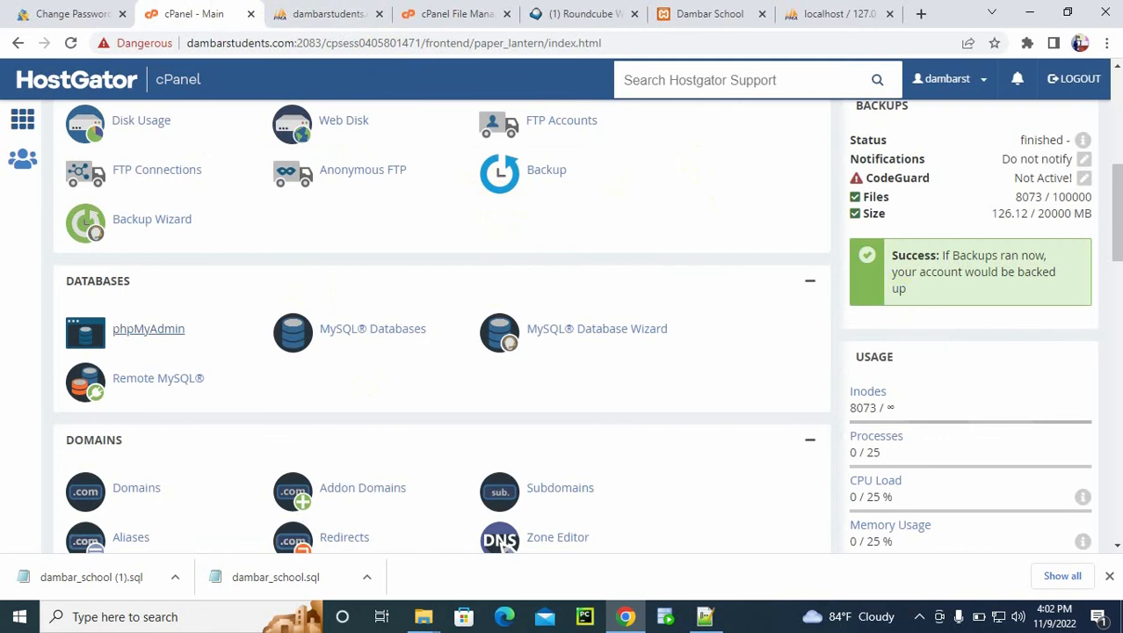
scroll(726, 284, down, 2)
click(566, 338)
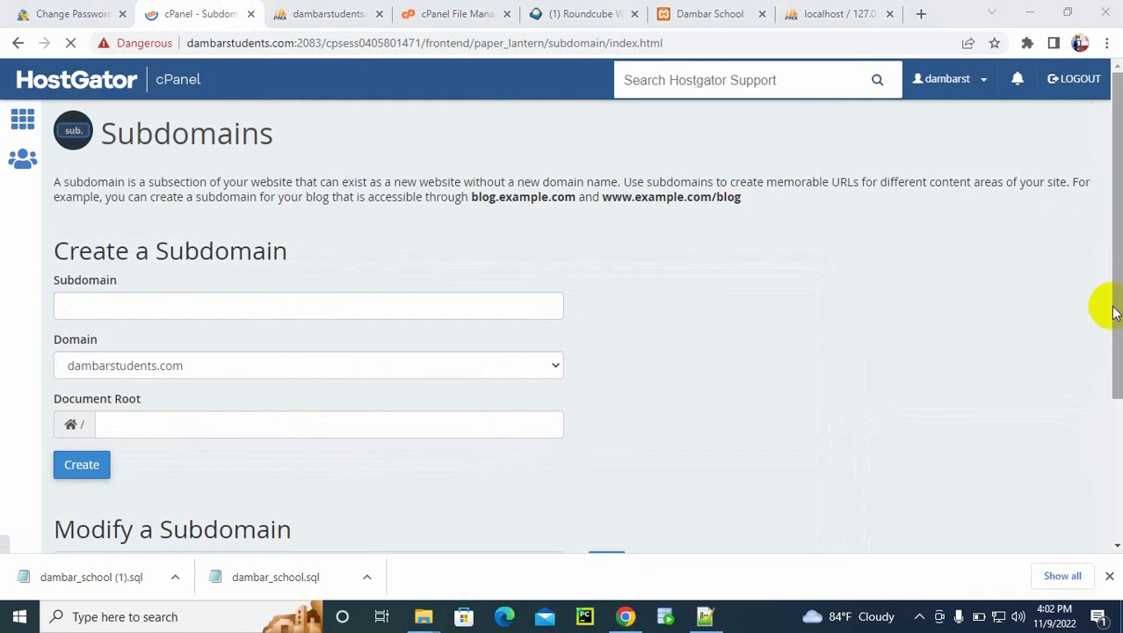
drag(1113, 312, 1102, 464)
drag(213, 420, 62, 421)
key(ctrl+c)
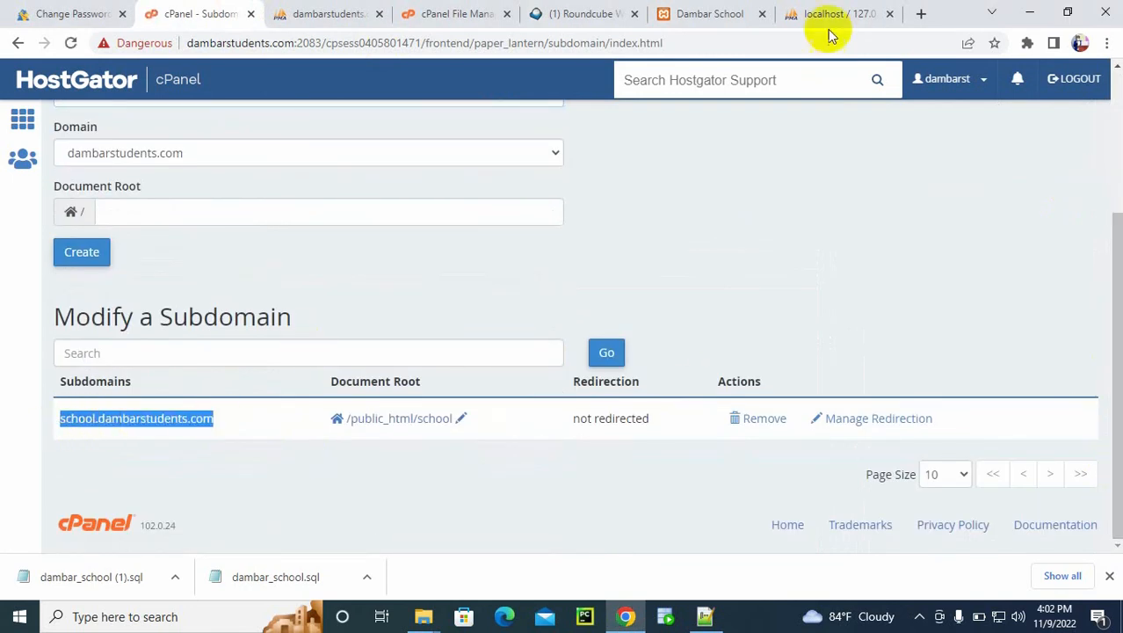
click(920, 13)
key(ctrl+v)
key(Return)
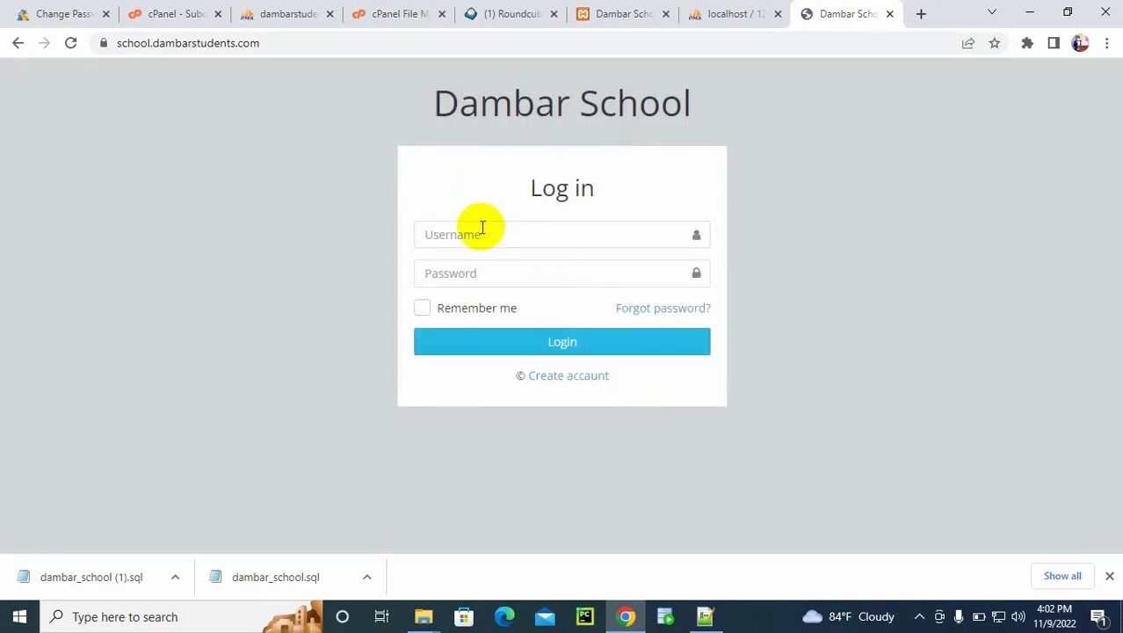
Step: Try to log in to the hosted Dambar School site with username admin and the account password, and return to the login page
click(481, 227)
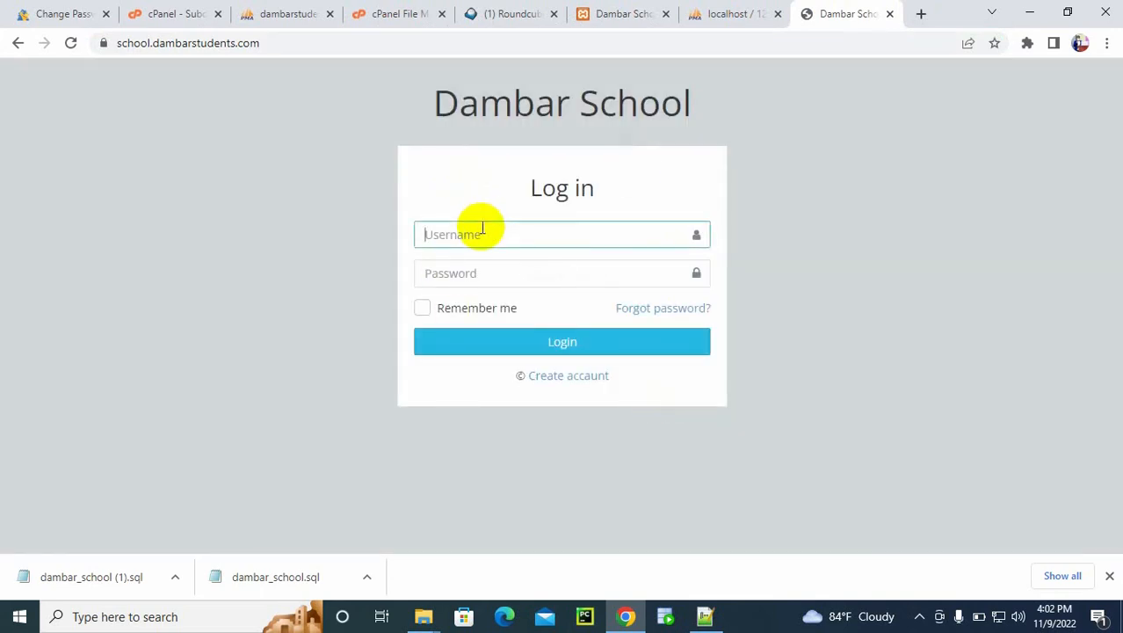
text(admin)
key(Tab)
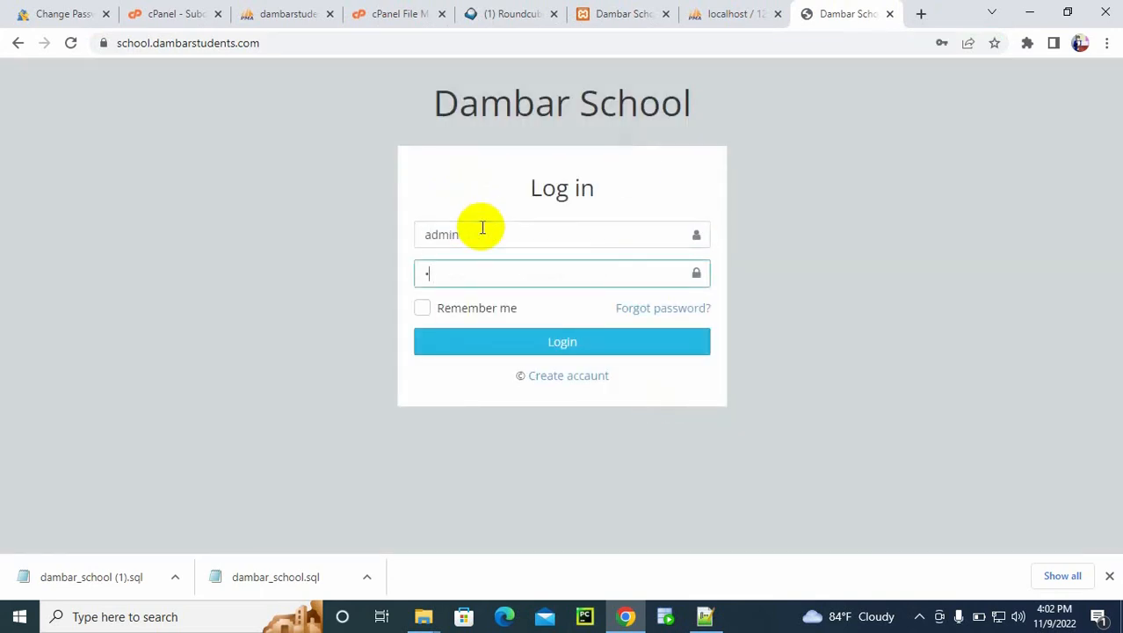
click(565, 344)
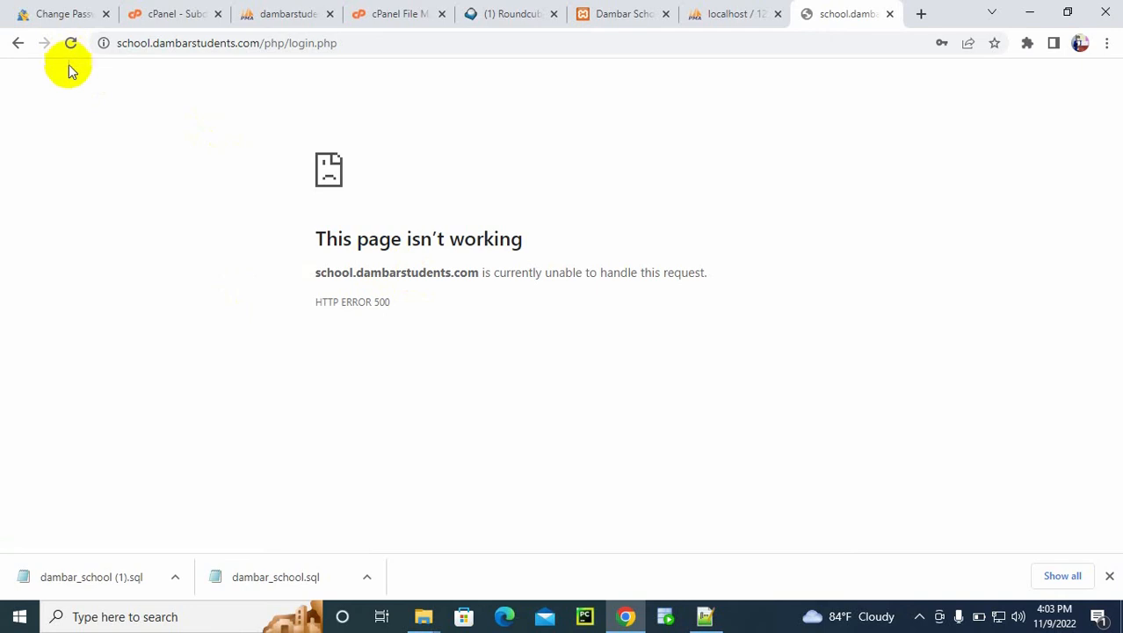
click(18, 45)
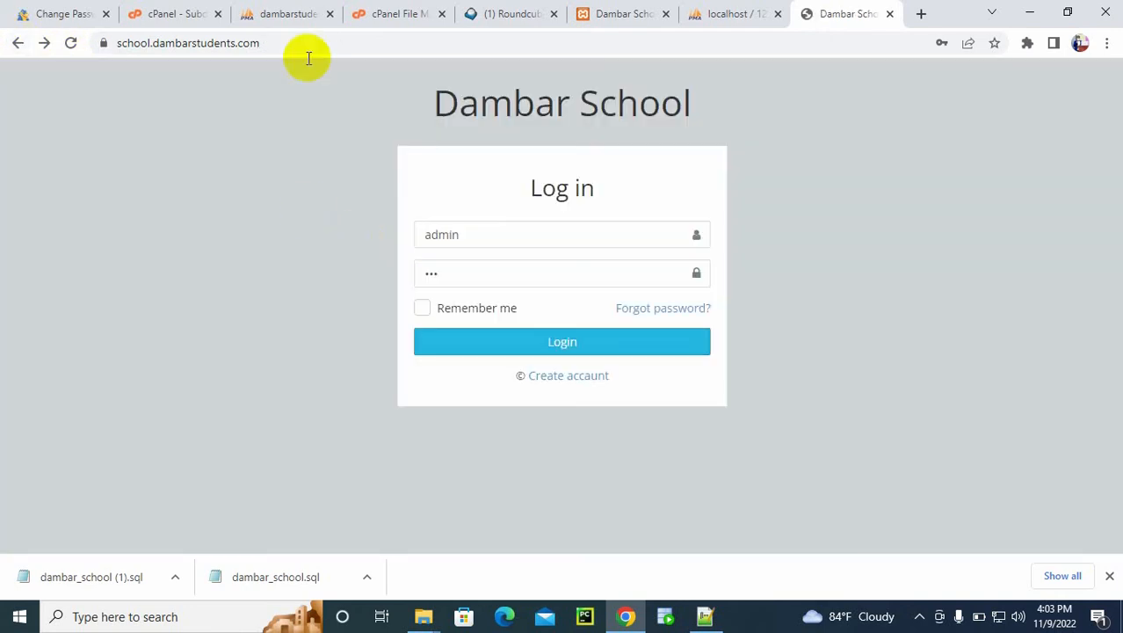
Step: Go to the MySQL Databases page in cPanel and enter school as the new MySQL user's name
click(154, 11)
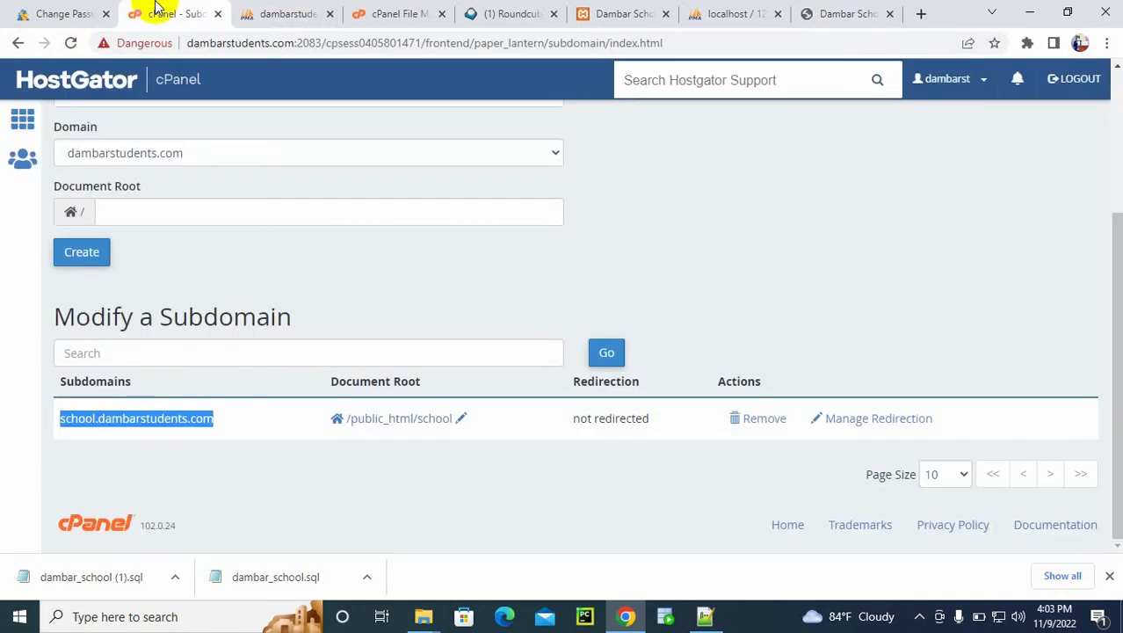
click(59, 85)
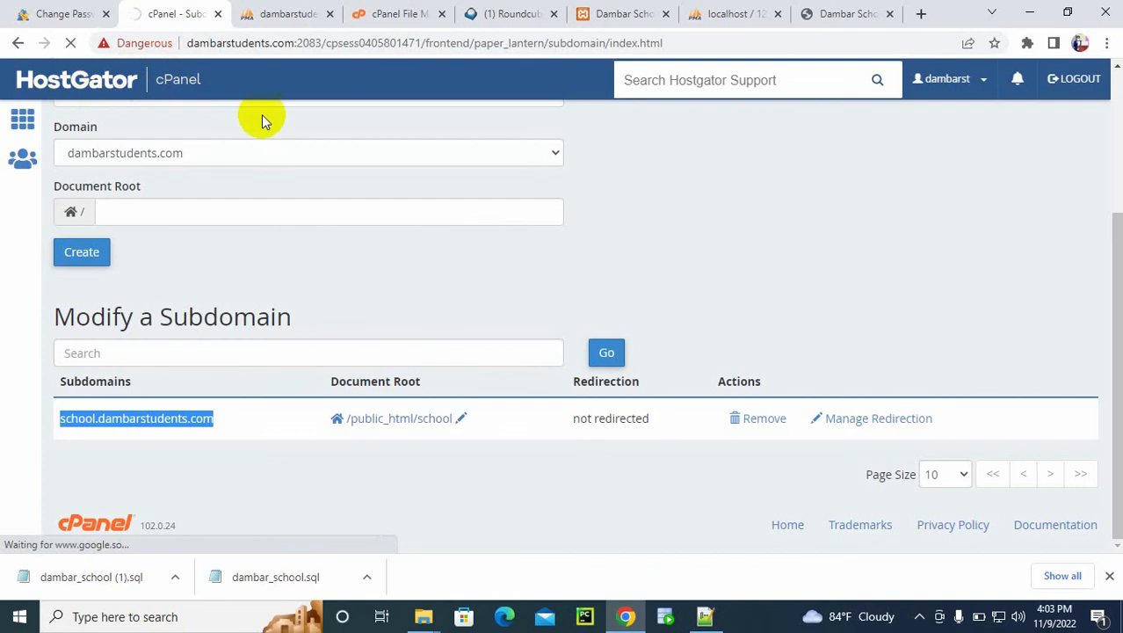
scroll(580, 316, up, 3)
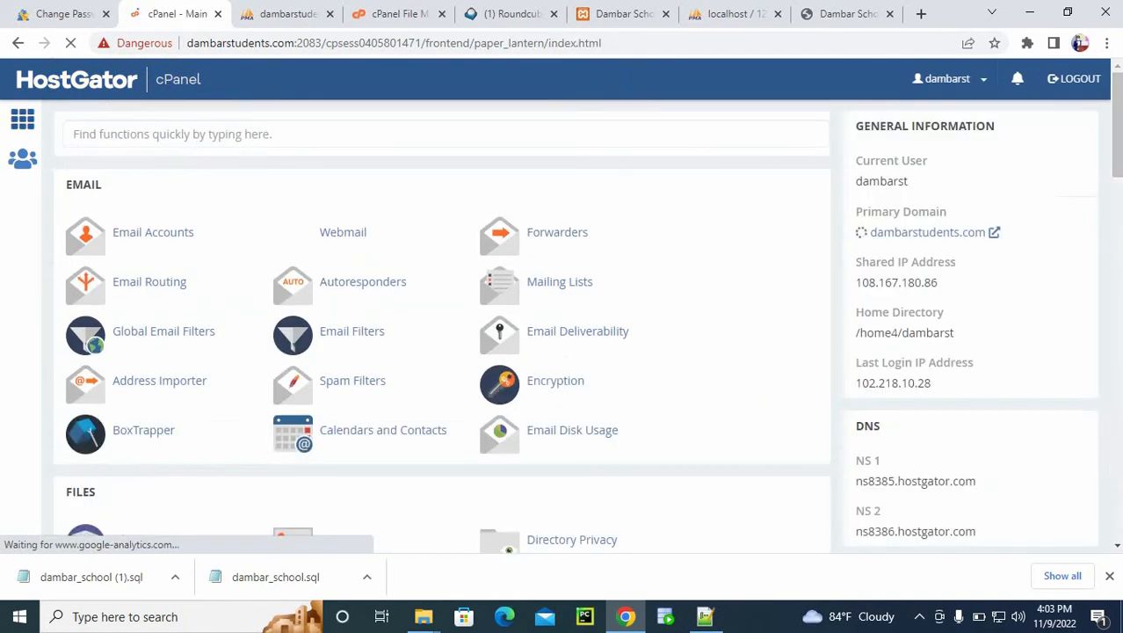
drag(1116, 136, 1117, 230)
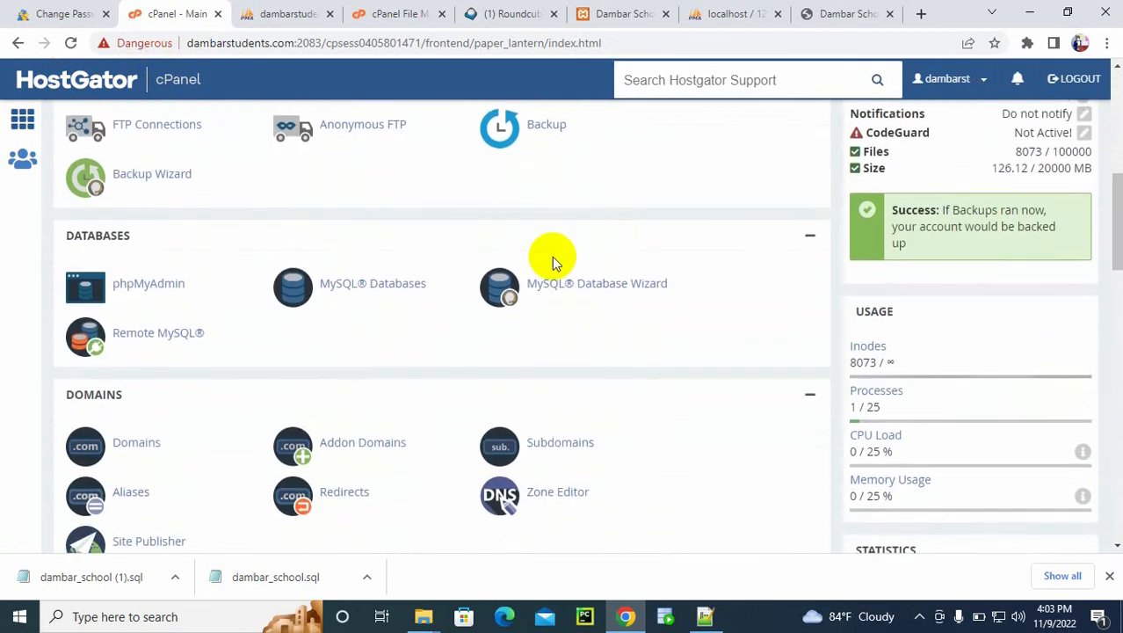
click(360, 293)
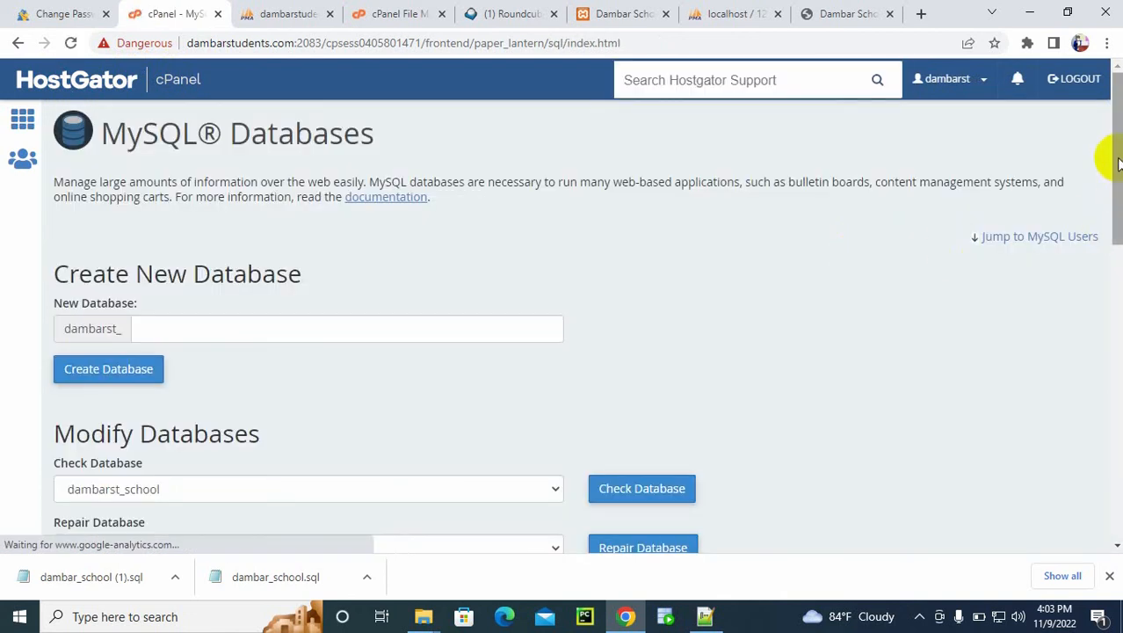
drag(1109, 158, 1111, 409)
click(221, 240)
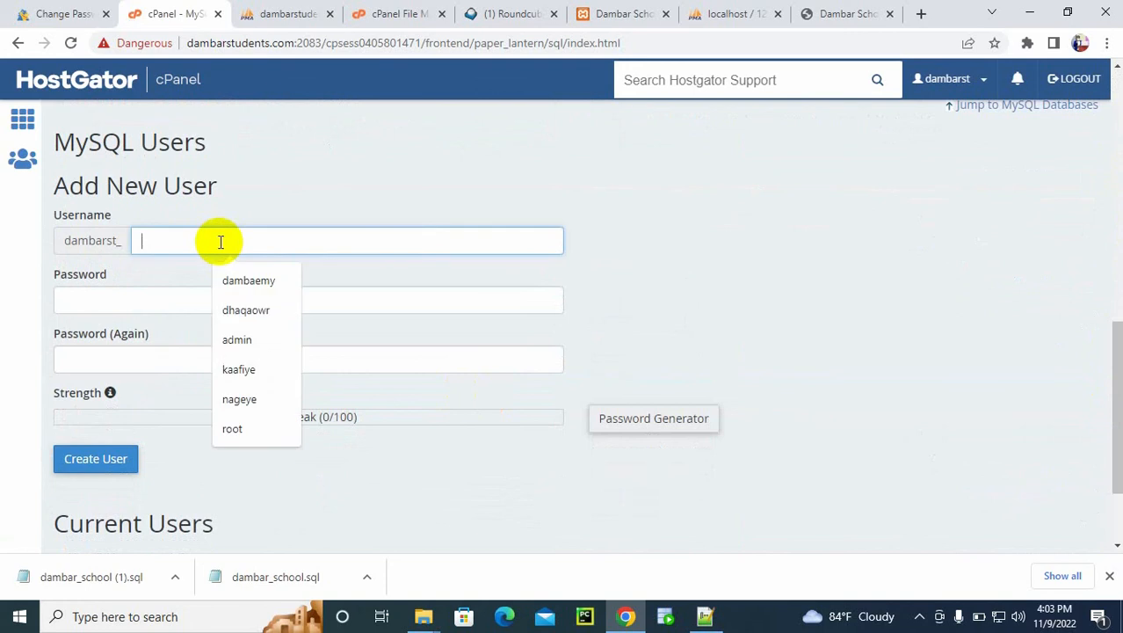
text(school)
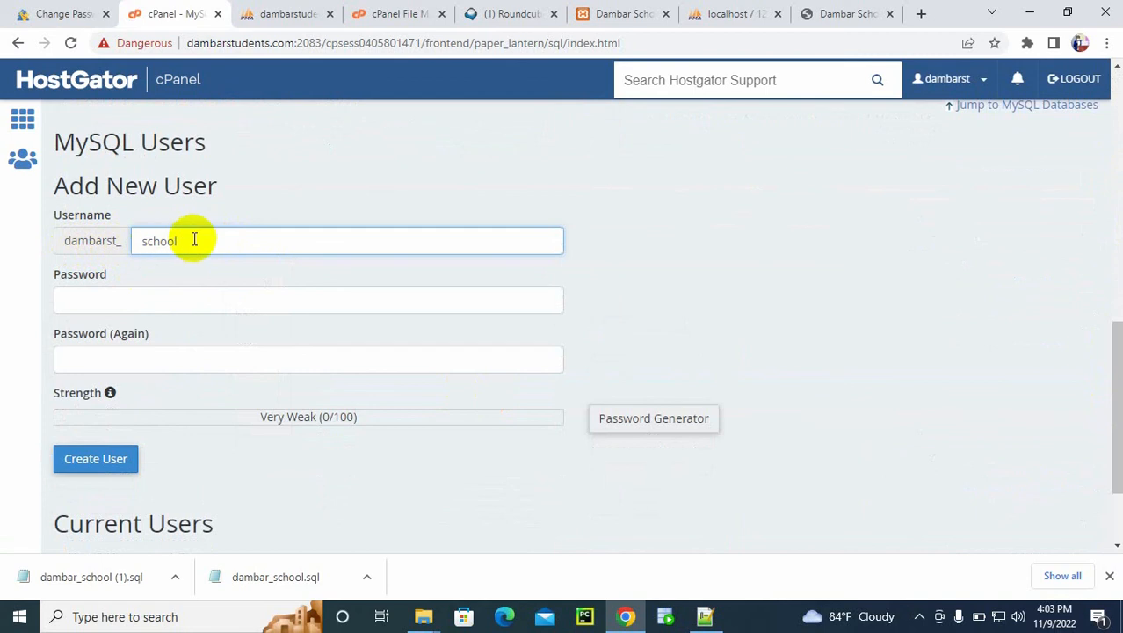
Step: Open the password generator for the new MySQL user
click(154, 312)
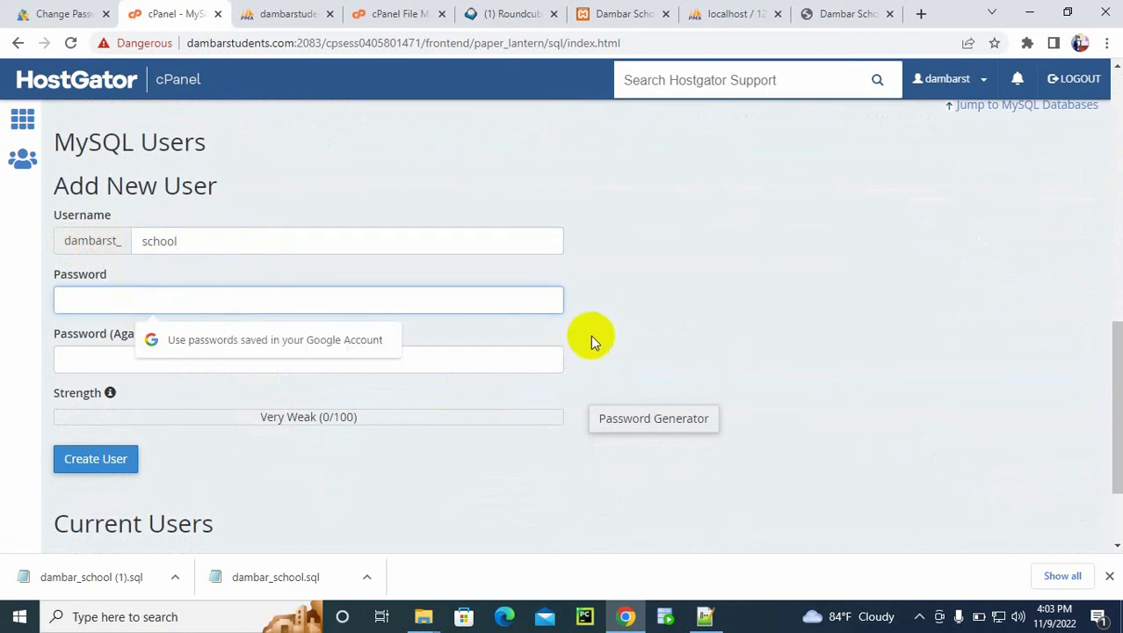
click(630, 336)
click(643, 422)
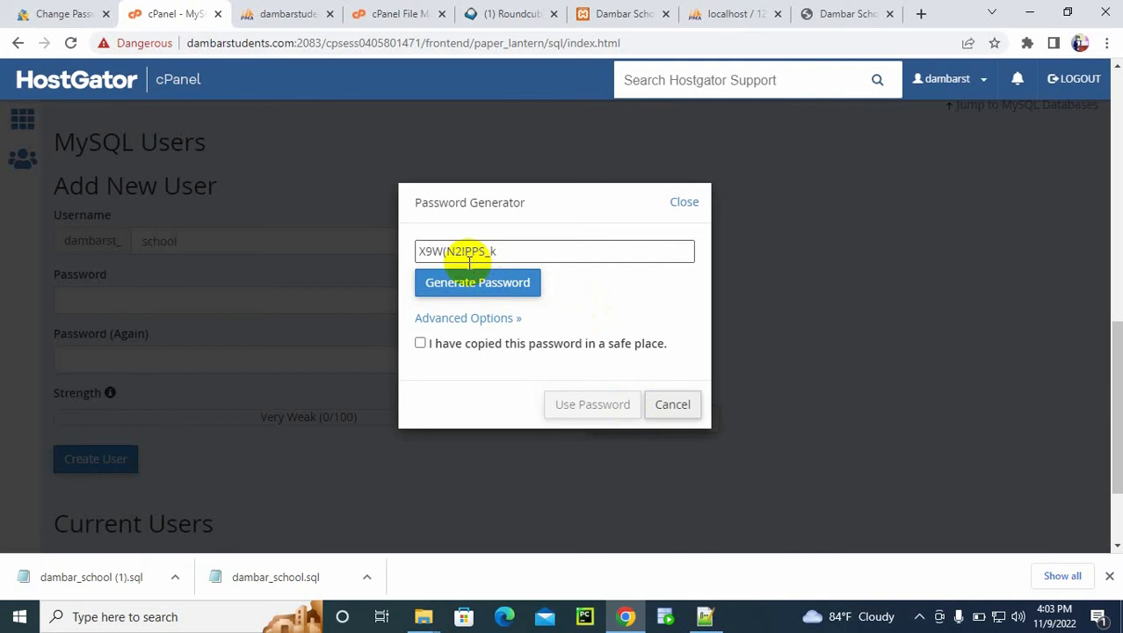
triple_click(514, 252)
text($)
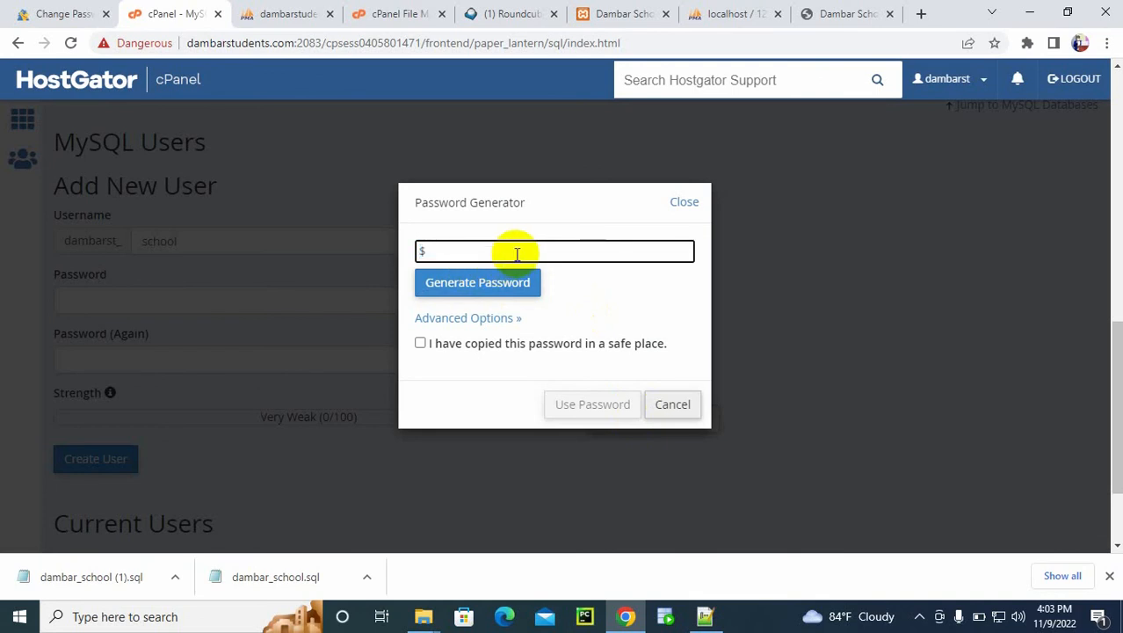
key(ctrl+z)
Step: Generate and copy a new password, apply it to both password fields and create the MySQL user dambarst_school
click(479, 285)
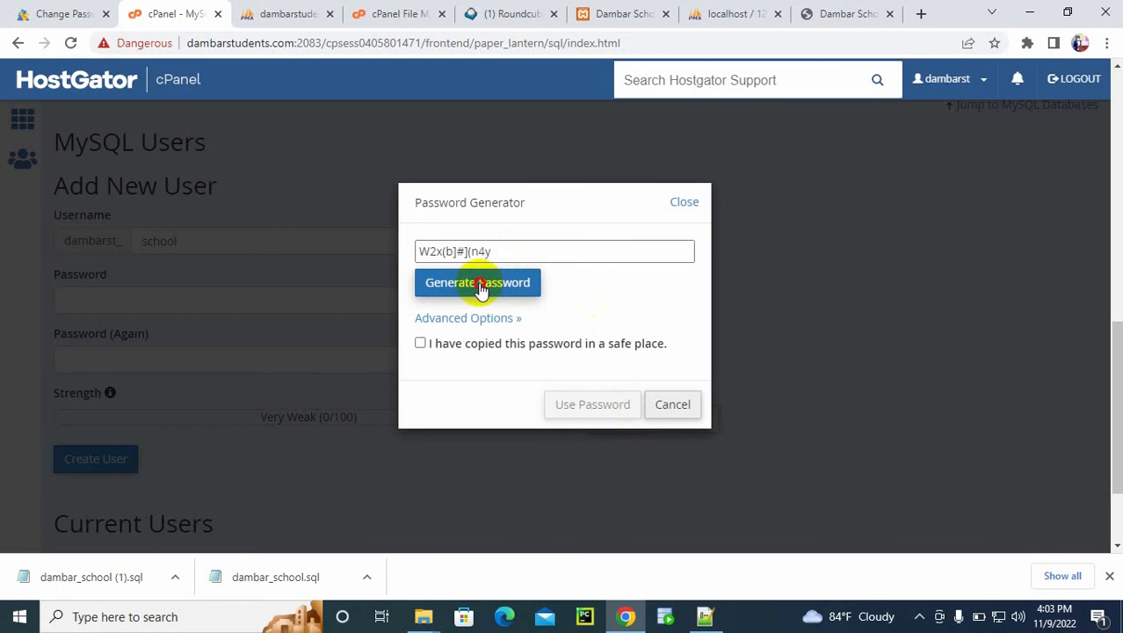
triple_click(503, 253)
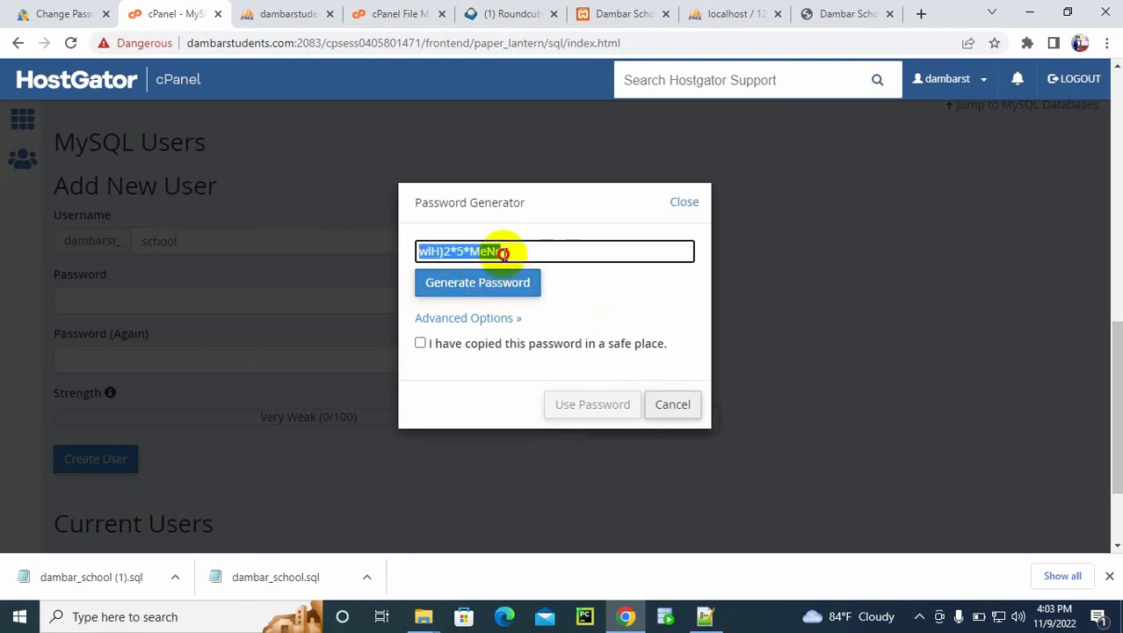
click(420, 343)
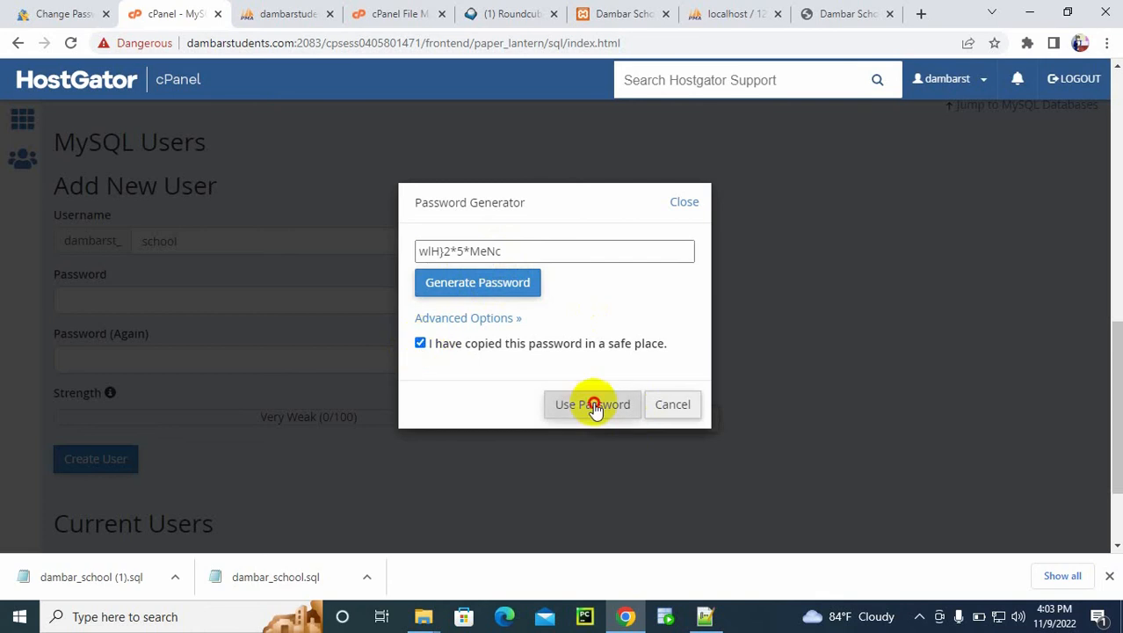
click(590, 404)
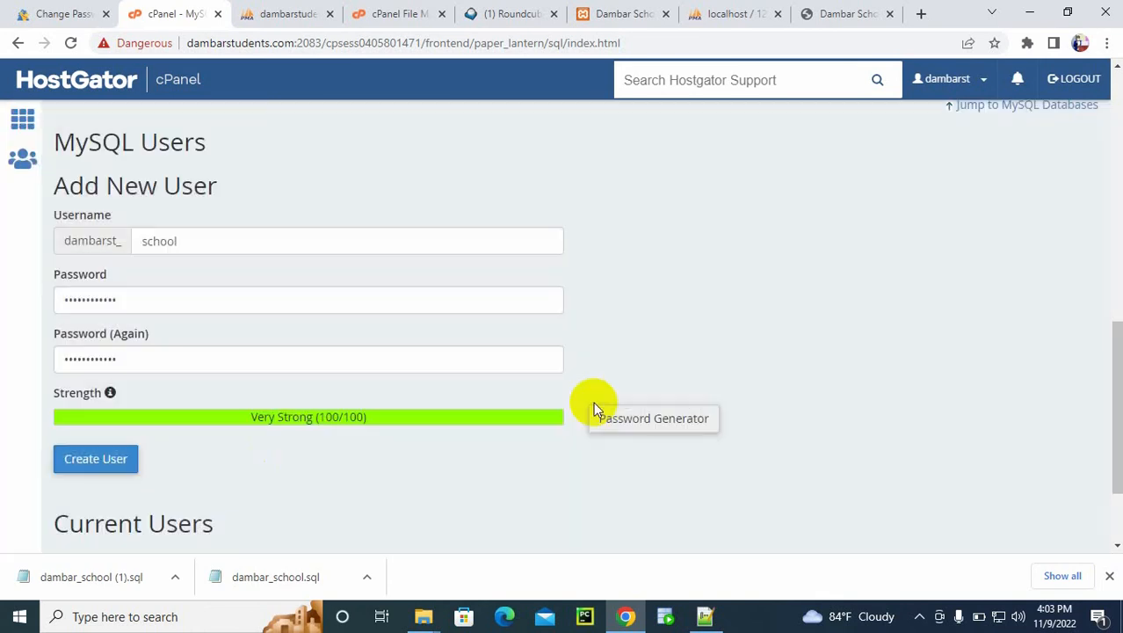
click(83, 470)
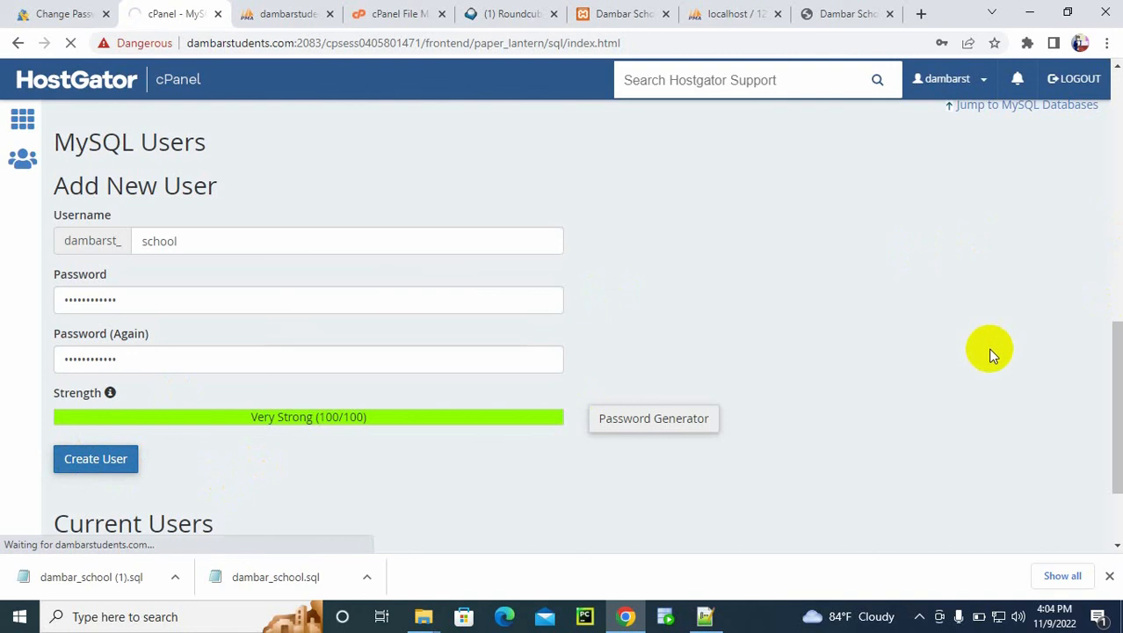
Step: Open conn.php from public_html/school/php for editing with the encoding check disabled, and place the cursor in mysqli_connect's empty password argument
click(417, 10)
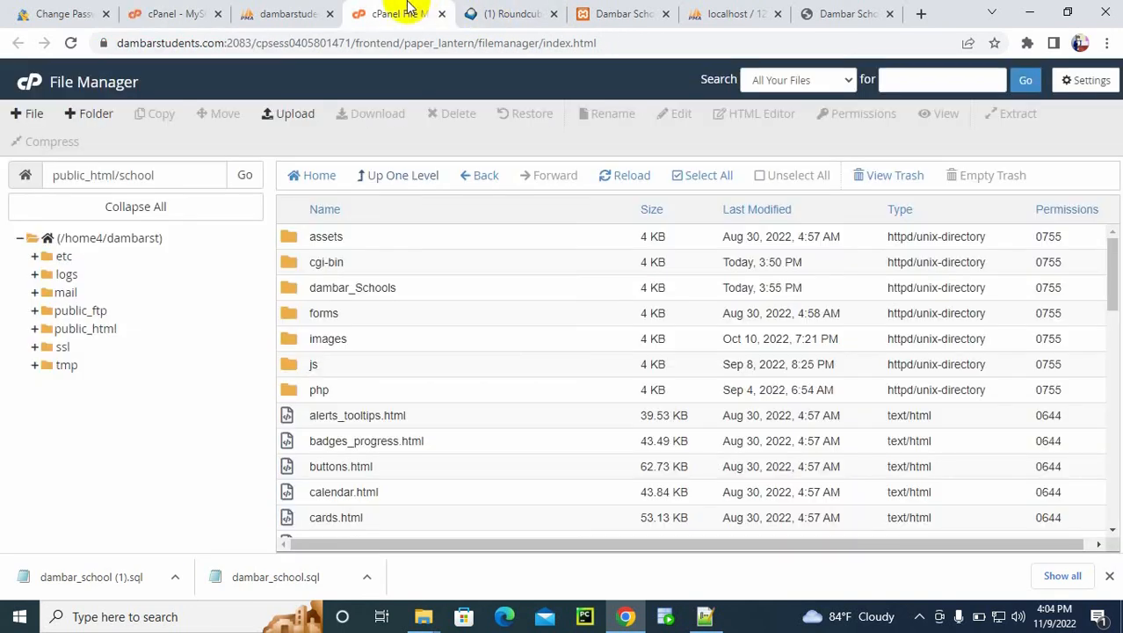
double_click(289, 391)
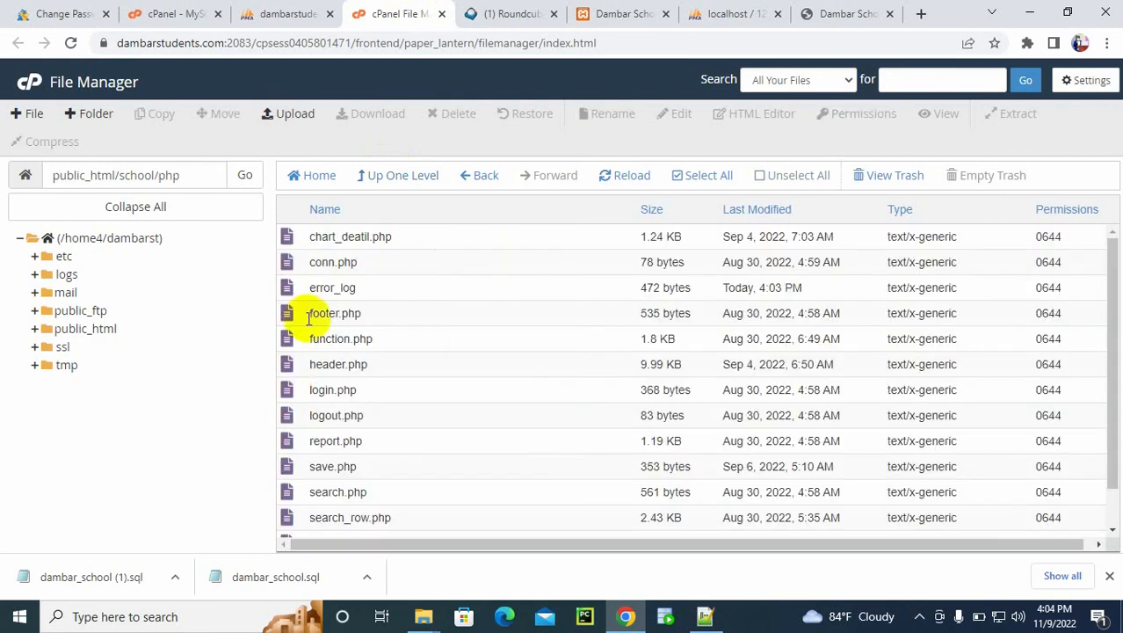
click(308, 262)
right_click(308, 262)
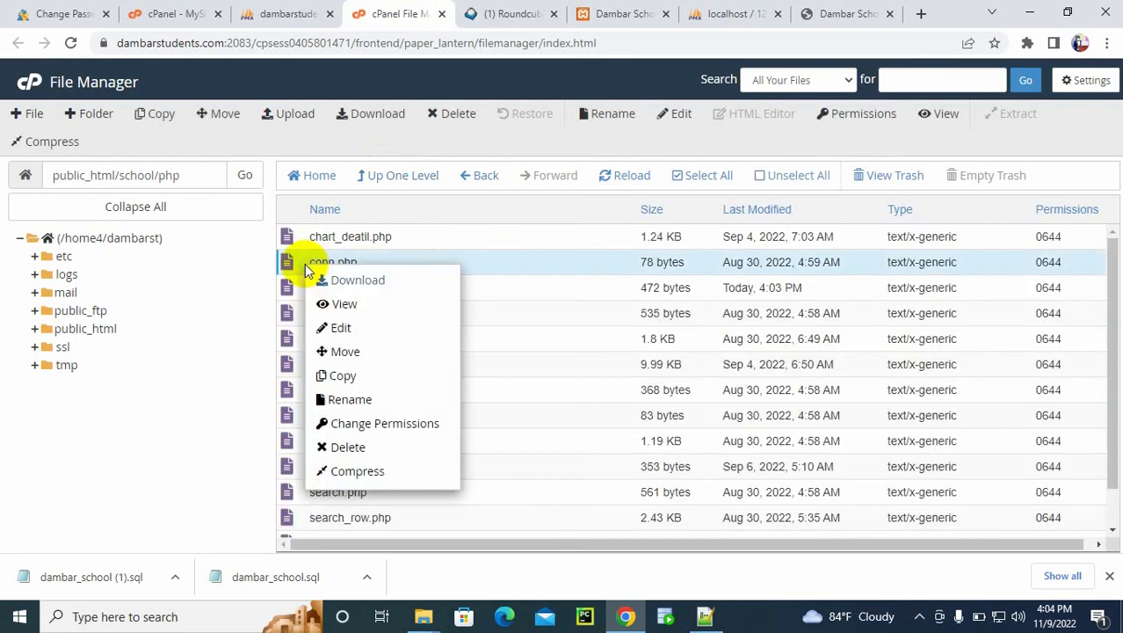
click(342, 330)
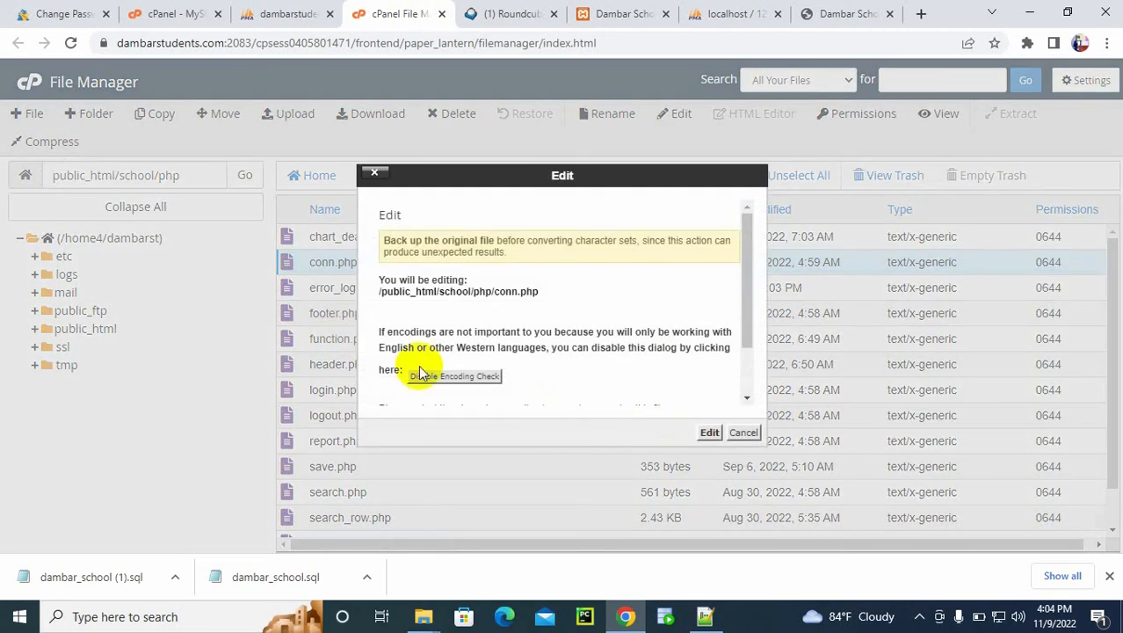
click(450, 378)
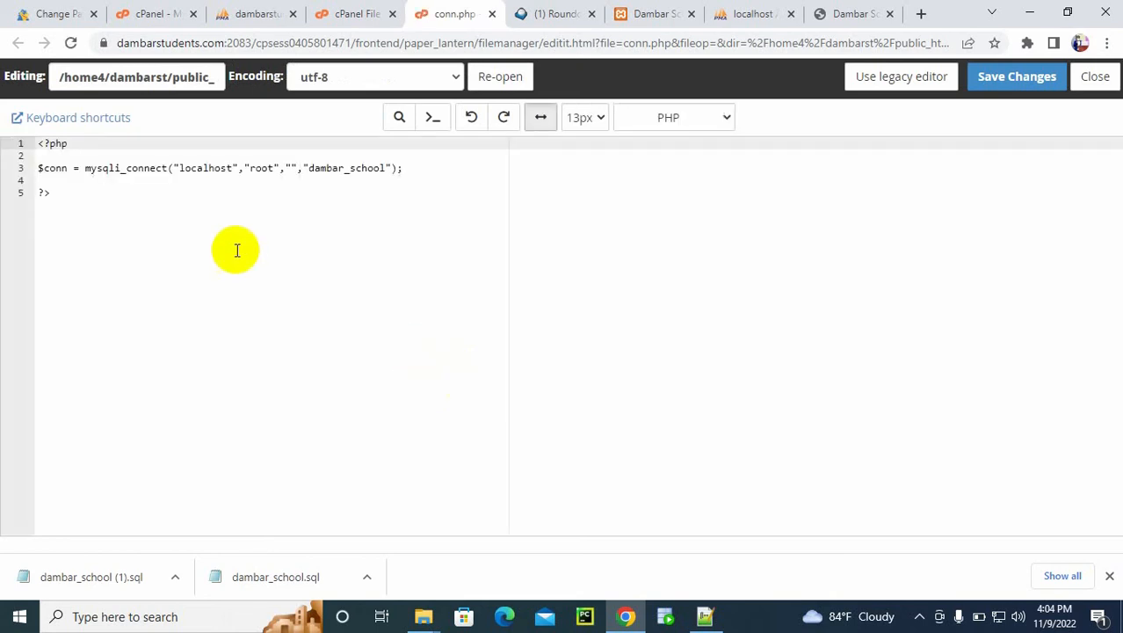
click(292, 170)
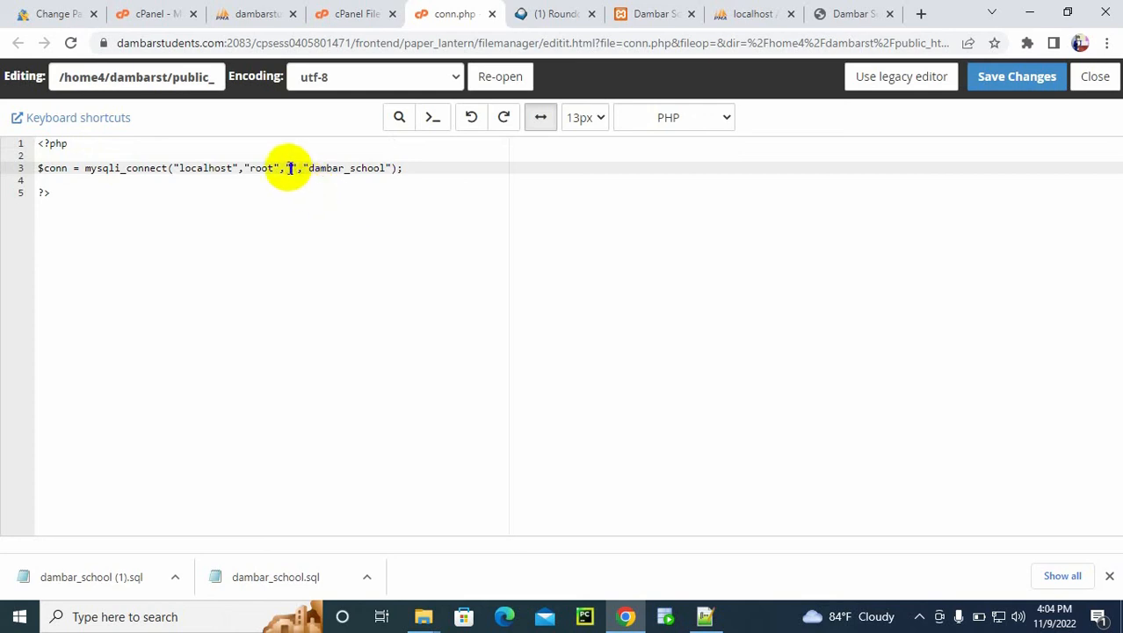
Step: Return cPanel to the MySQL Databases overview and paste the generated database password into mysqli_connect's empty password argument in conn.php
click(181, 8)
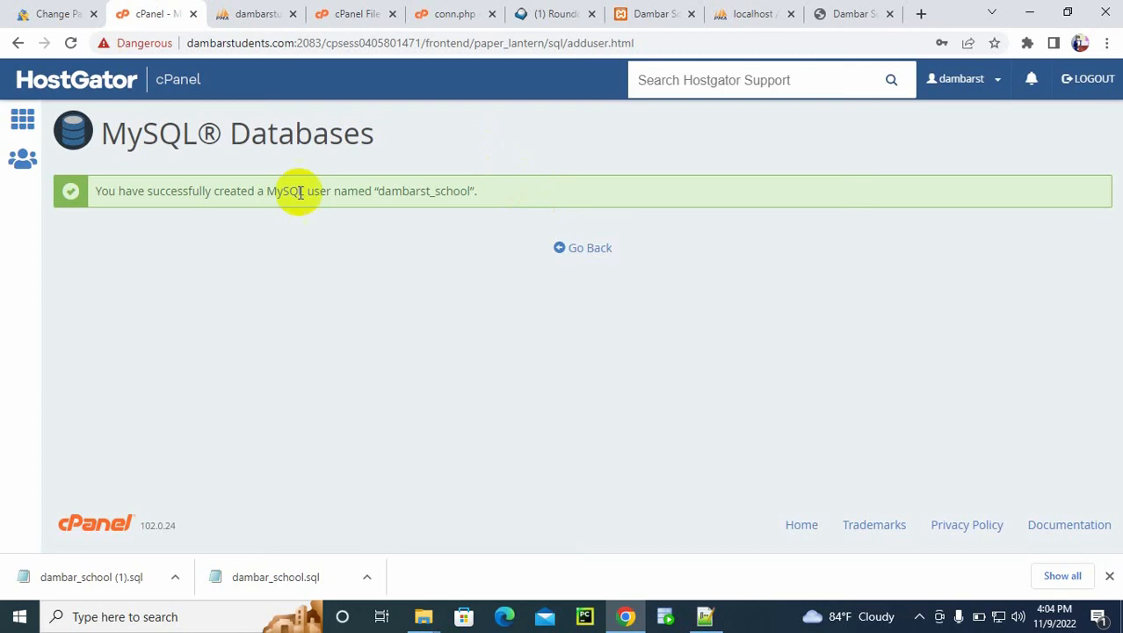
click(582, 249)
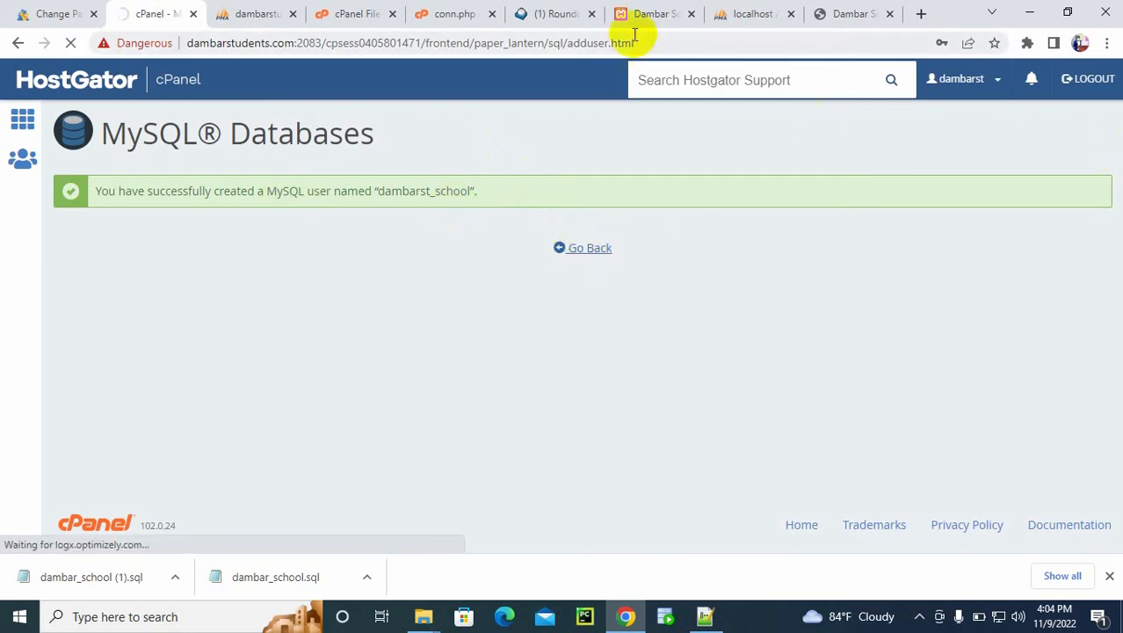
click(454, 14)
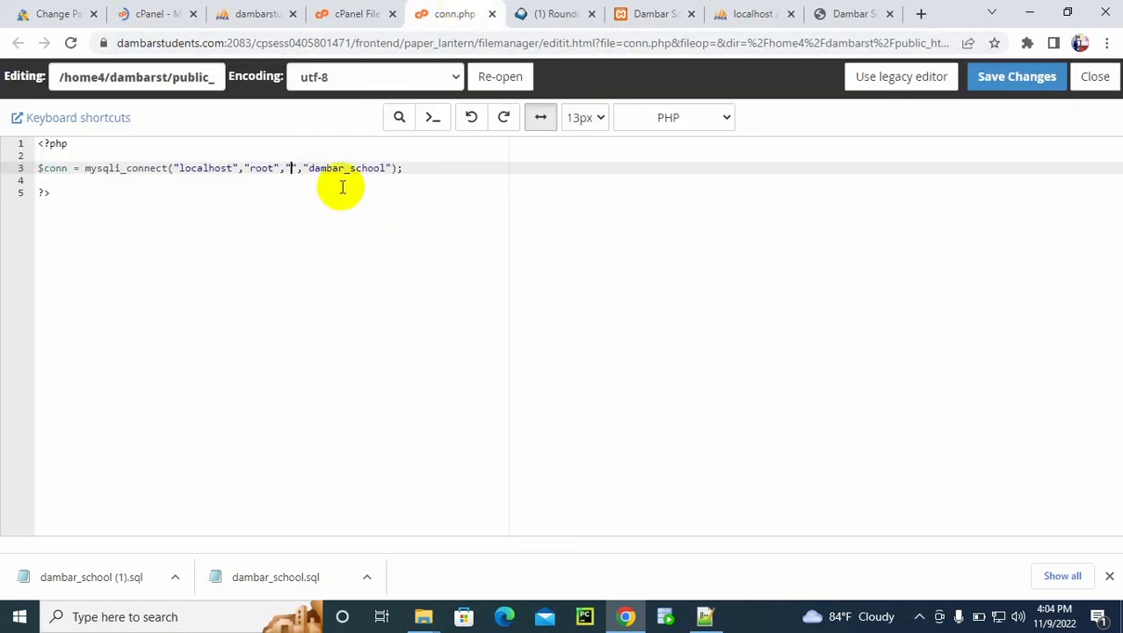
key(super+v)
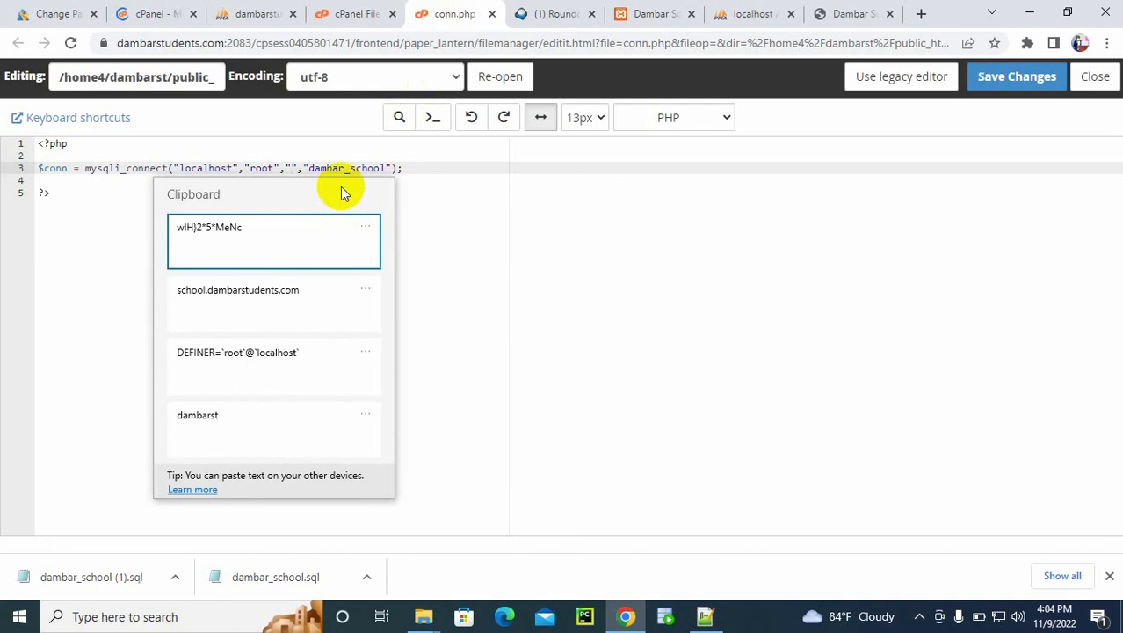
click(226, 239)
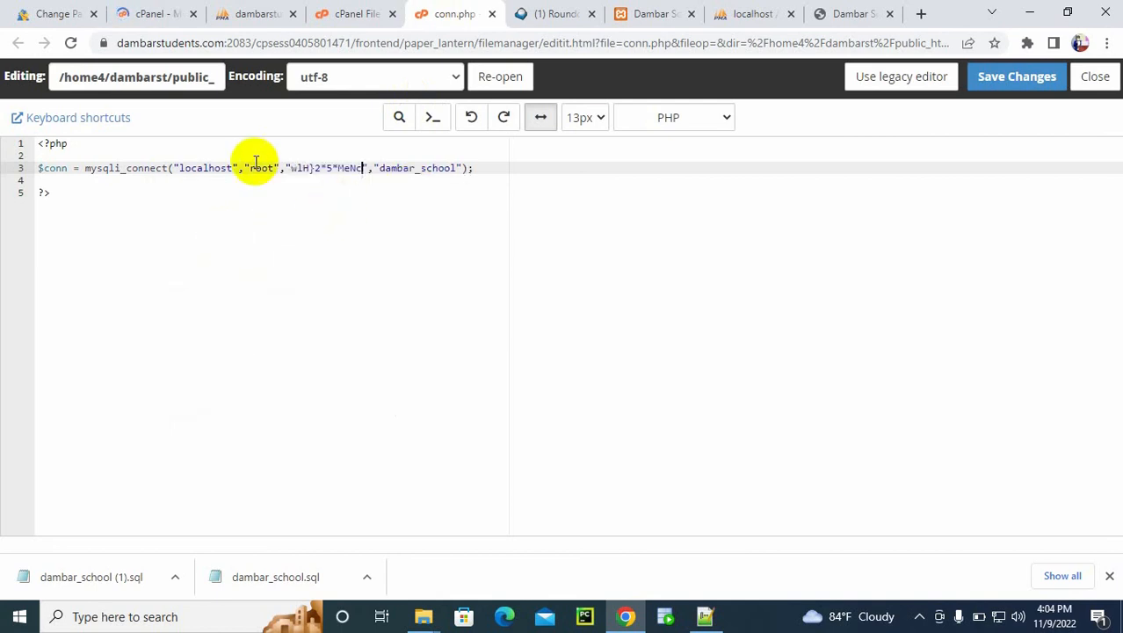
Step: Copy the MySQL user name dambarst_school from Current Users and replace root with it in conn.php's mysqli_connect call
click(153, 13)
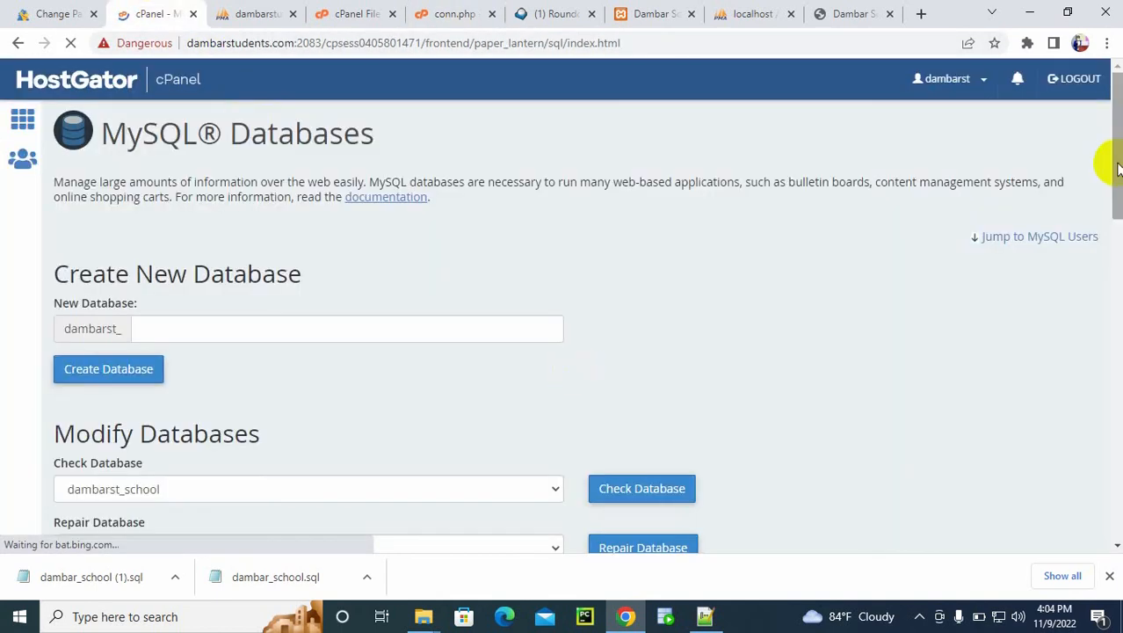
drag(1117, 165, 1086, 538)
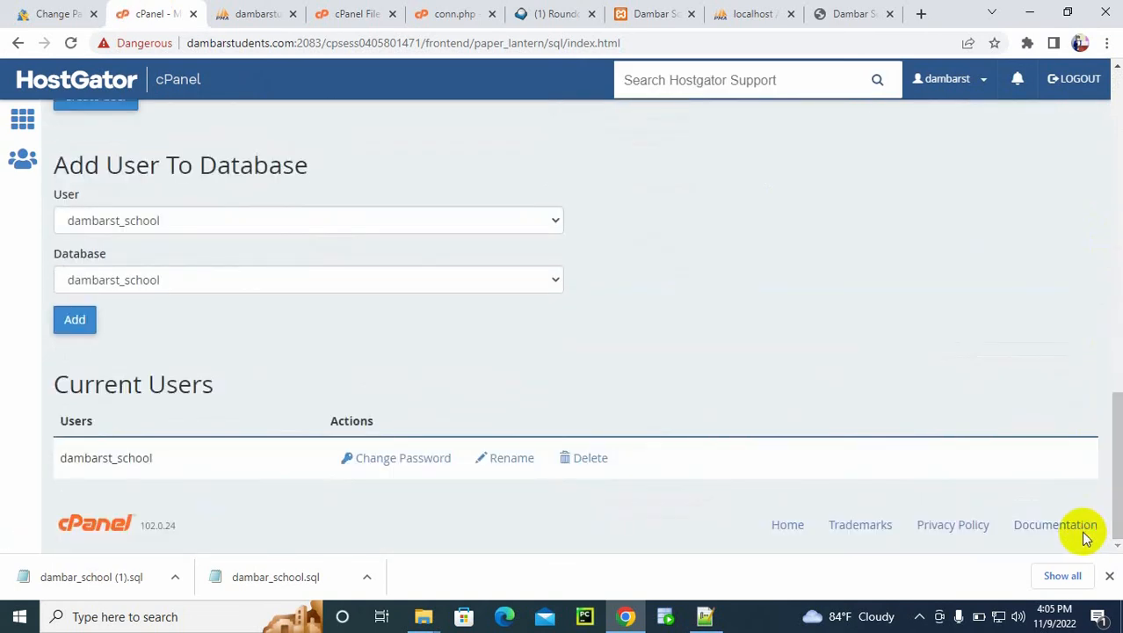
double_click(123, 458)
key(ctrl+c)
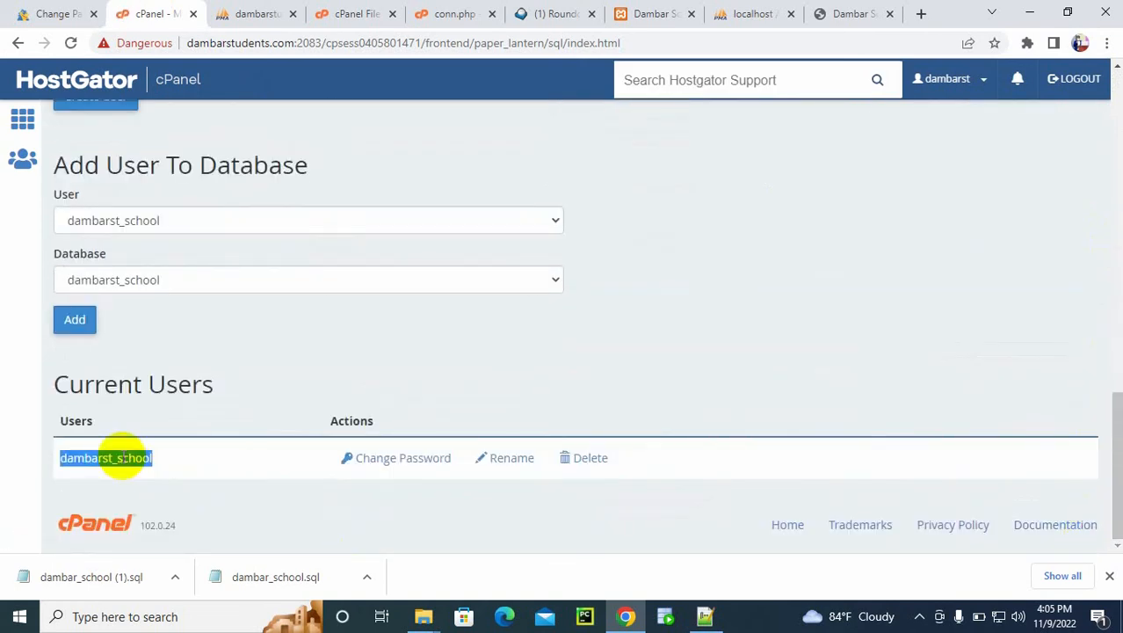
click(446, 13)
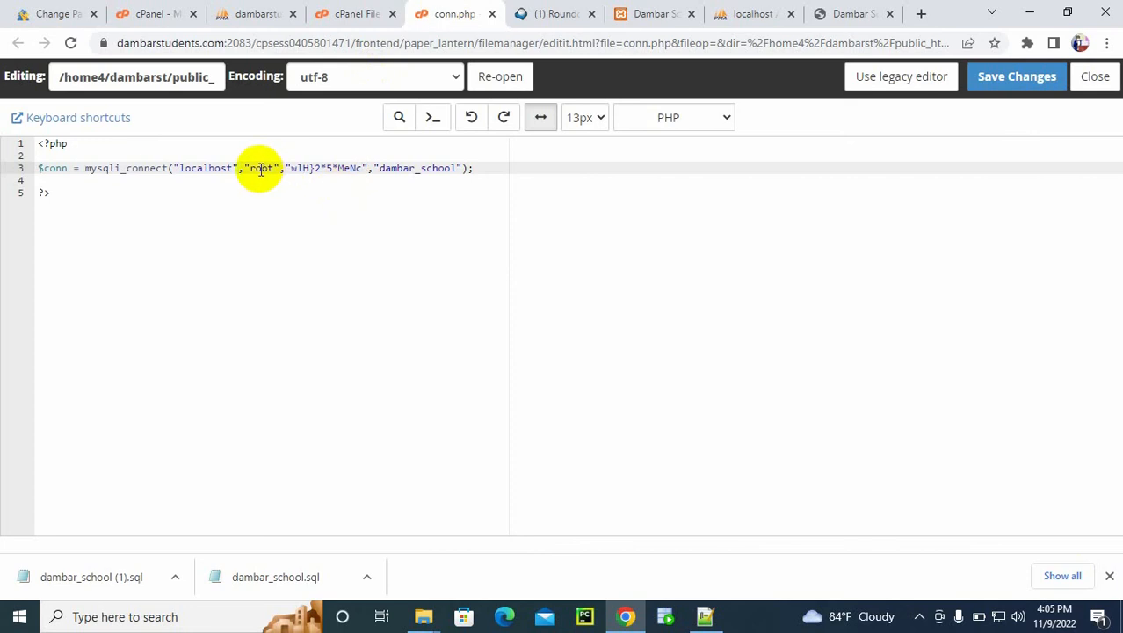
key(ctrl+v)
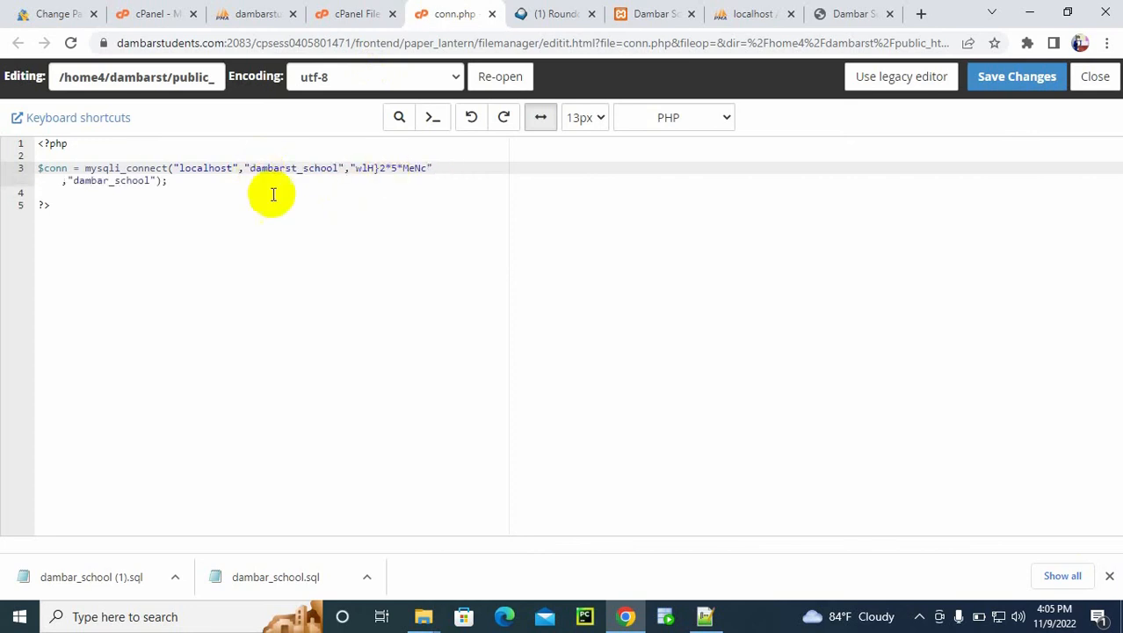
Step: Copy the database name dambarst_school from phpMyAdmin, replace mysqli_connect's database argument with it and save conn.php
click(110, 180)
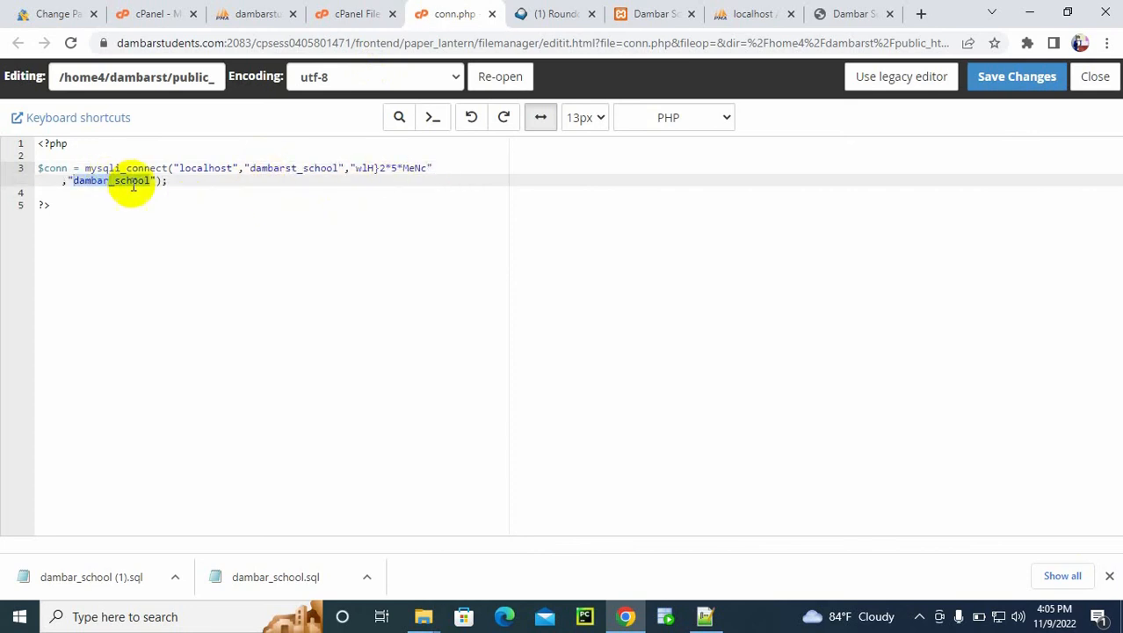
click(163, 207)
click(251, 10)
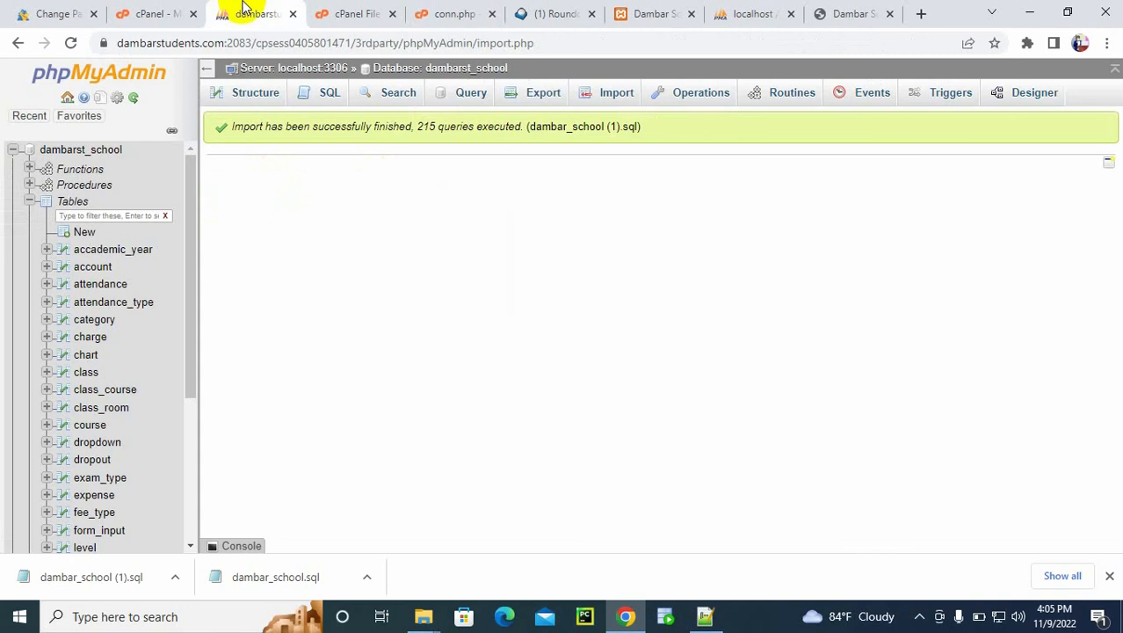
click(64, 149)
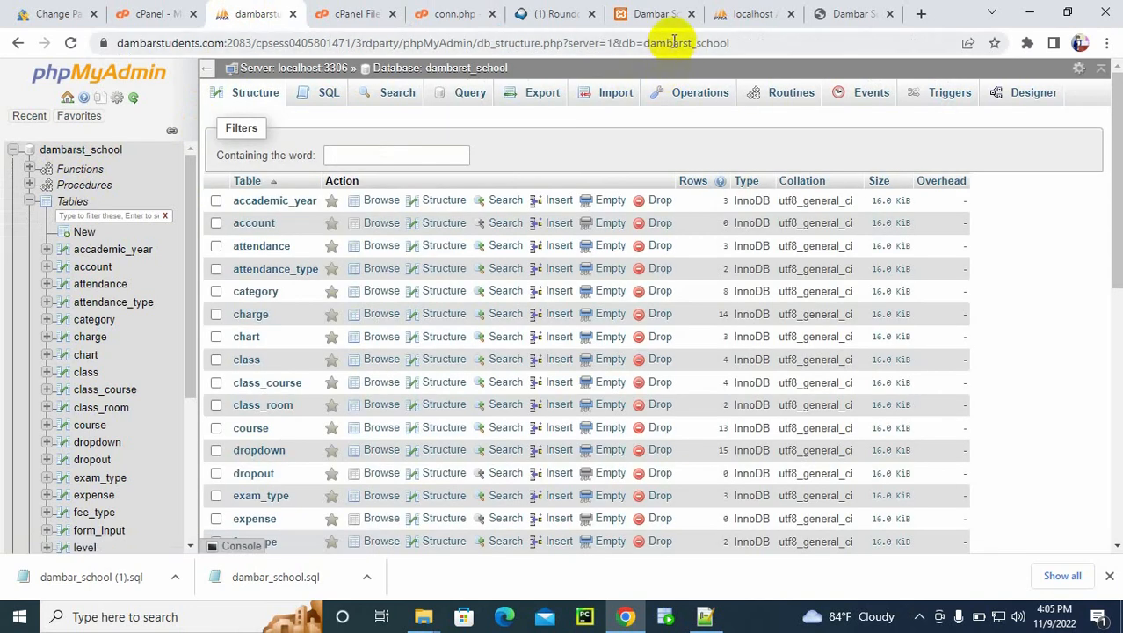
double_click(674, 41)
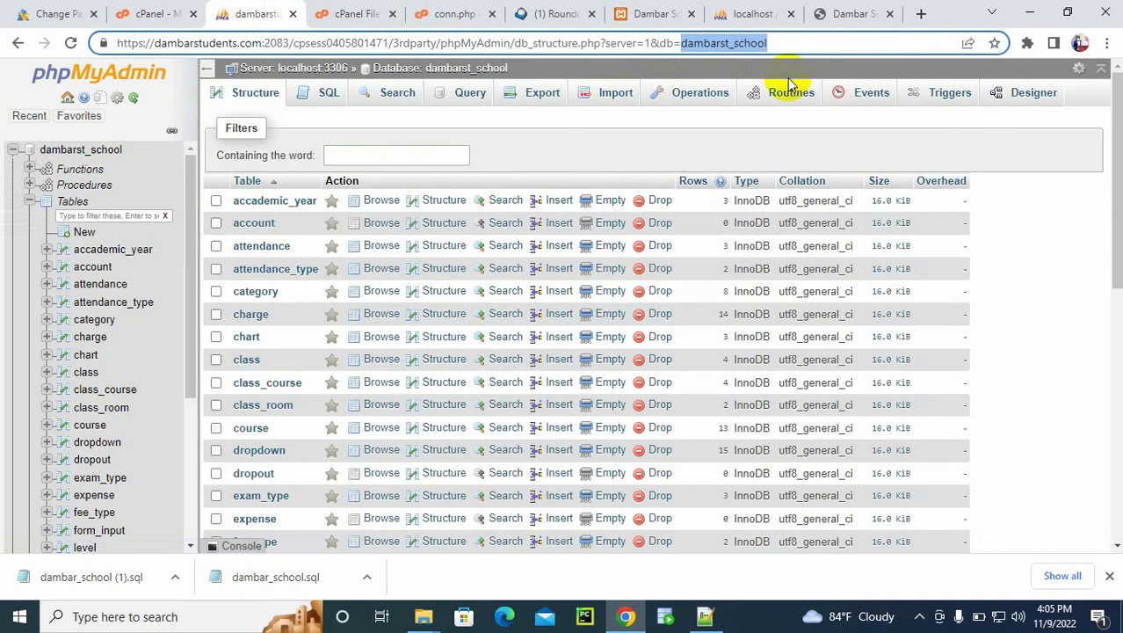
click(467, 12)
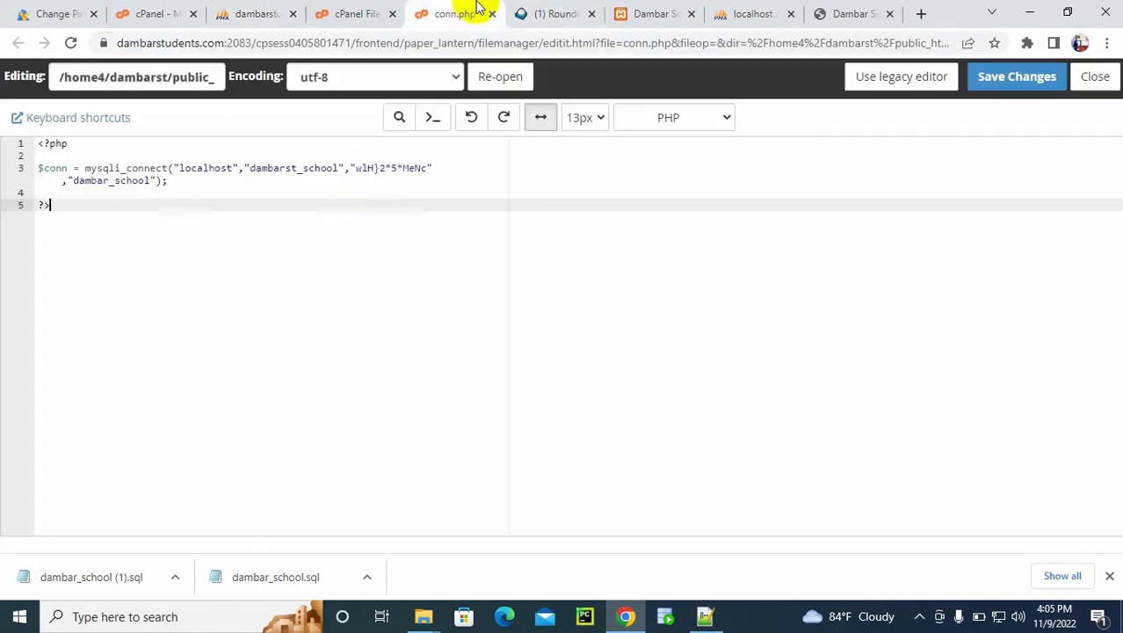
double_click(123, 181)
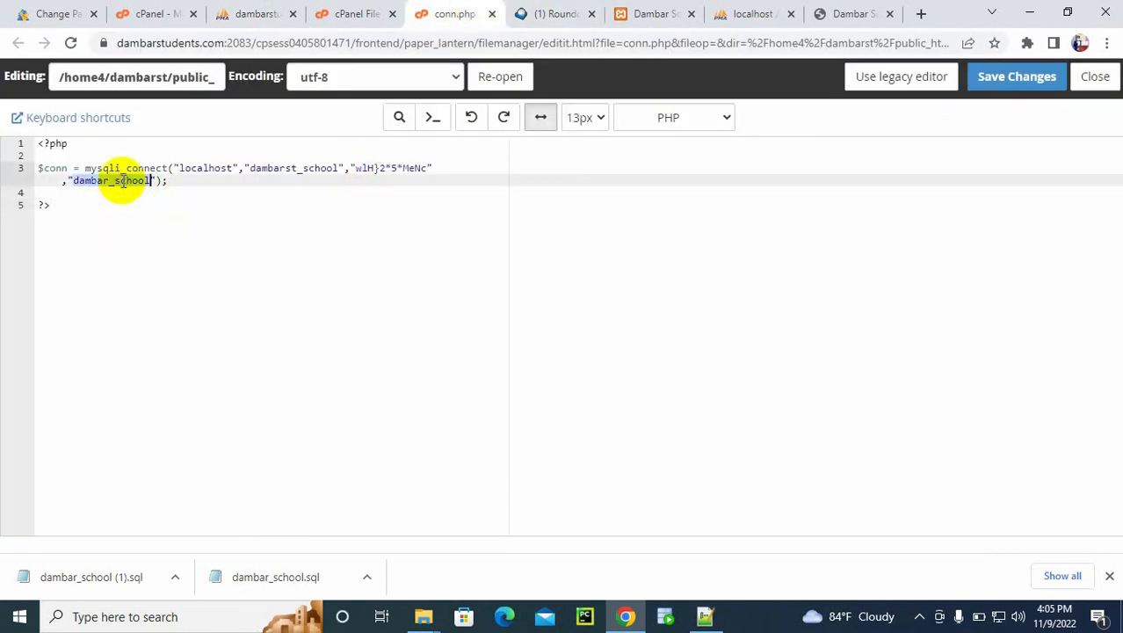
click(1000, 77)
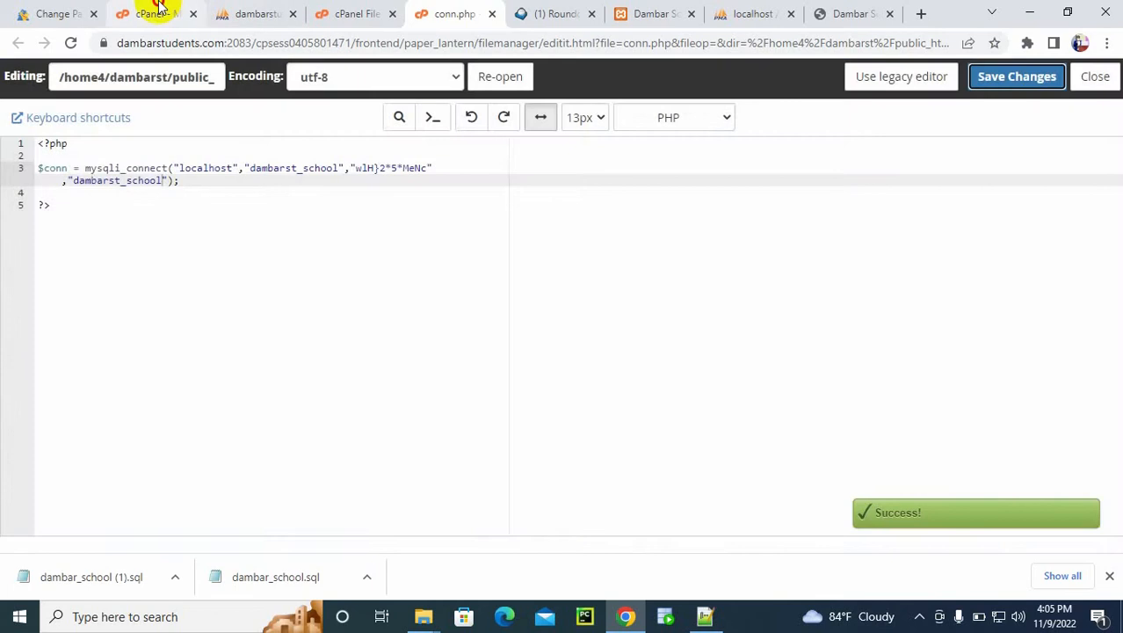
Step: Add the MySQL user dambarst_school to the dambarst_school database in cPanel
click(158, 7)
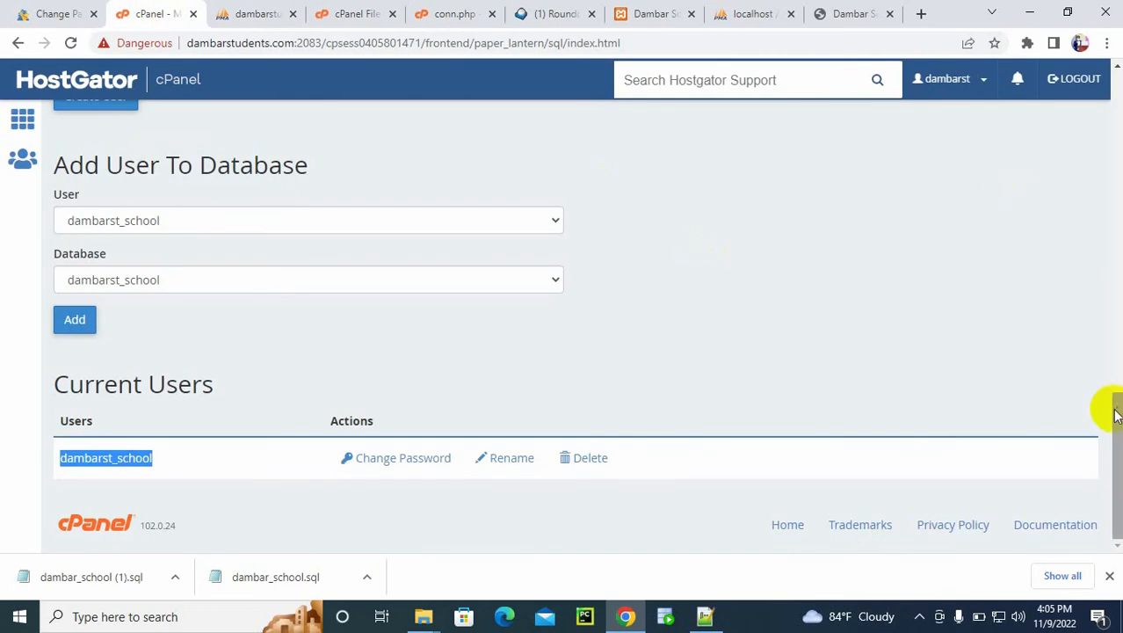
drag(1113, 424, 1114, 421)
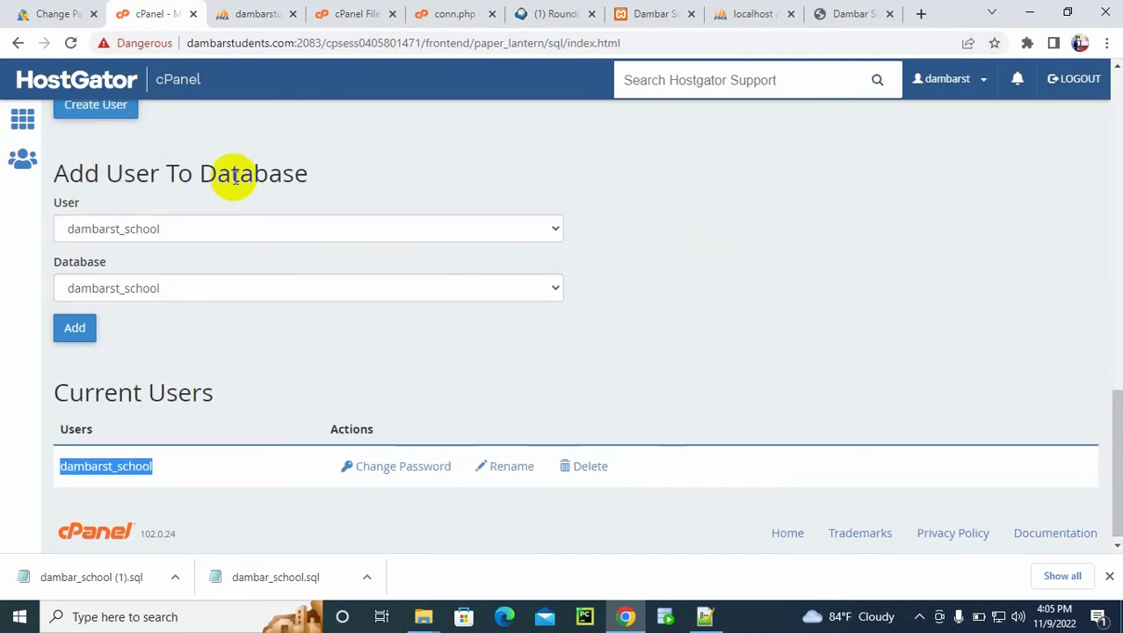
click(155, 226)
click(163, 248)
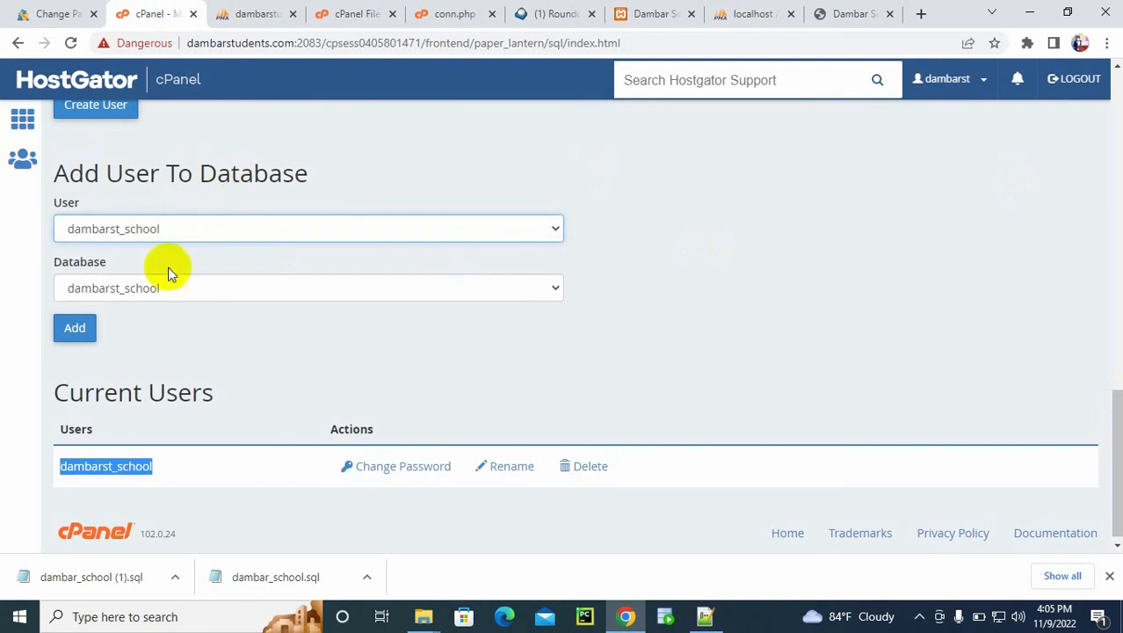
click(168, 283)
click(168, 283)
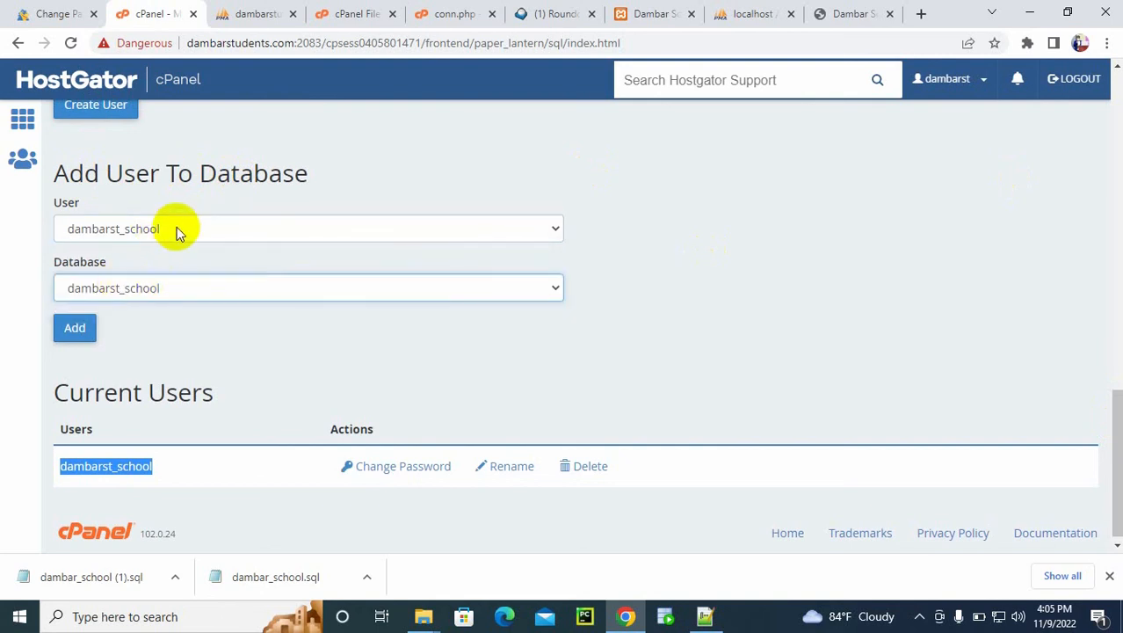
click(77, 329)
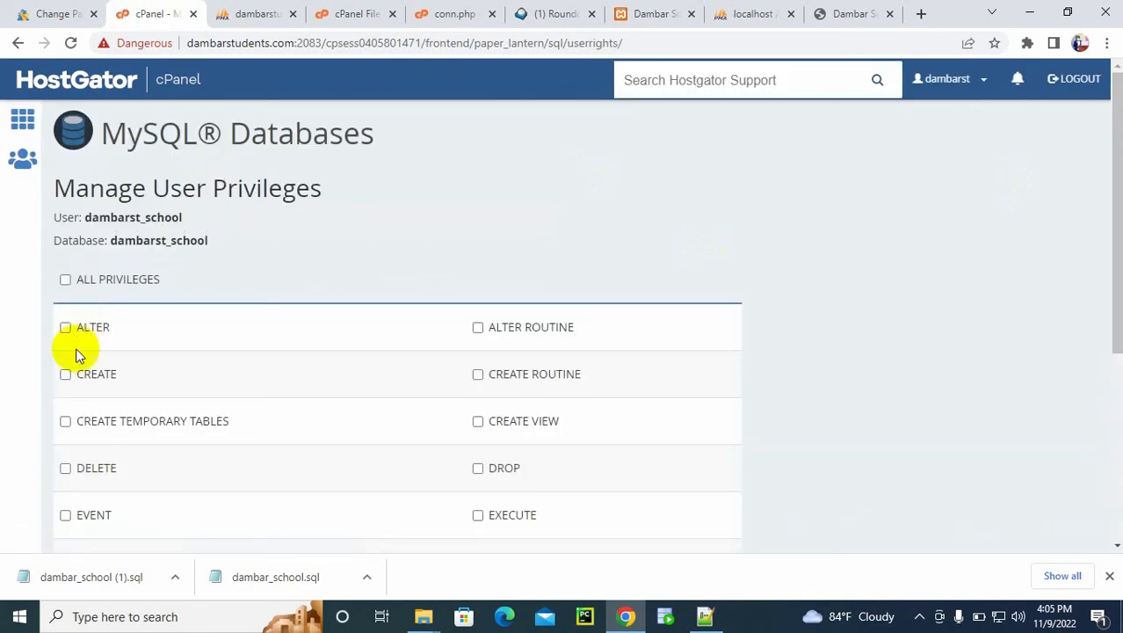
Step: Grant the user dambarst_school ALL PRIVILEGES on the dambarst_school database and apply the changes
click(66, 280)
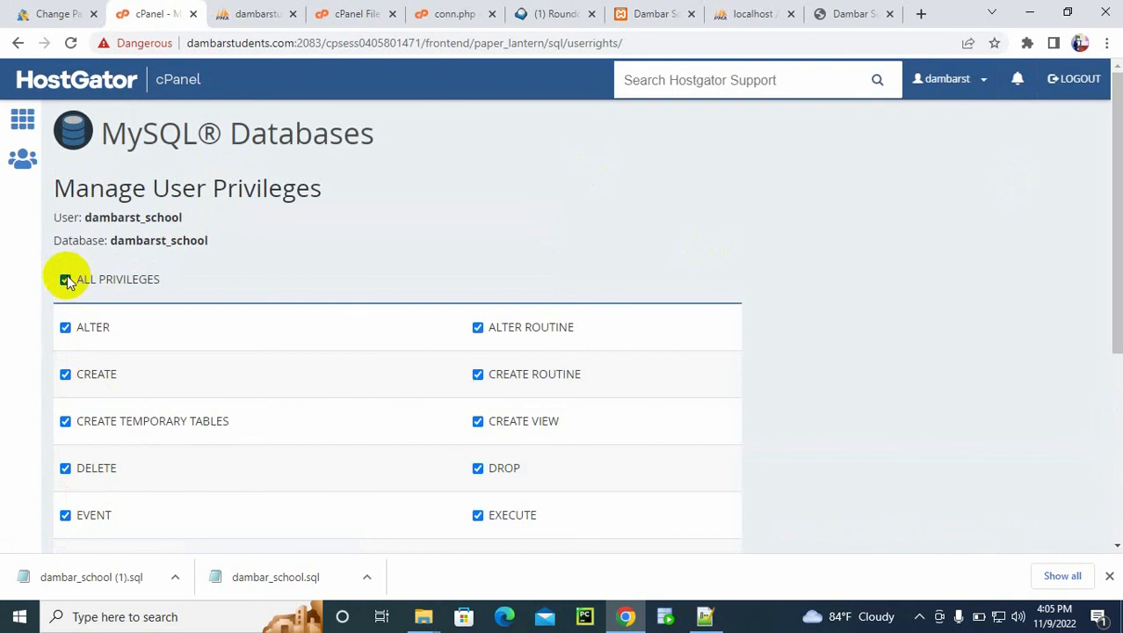
drag(1112, 188, 1095, 416)
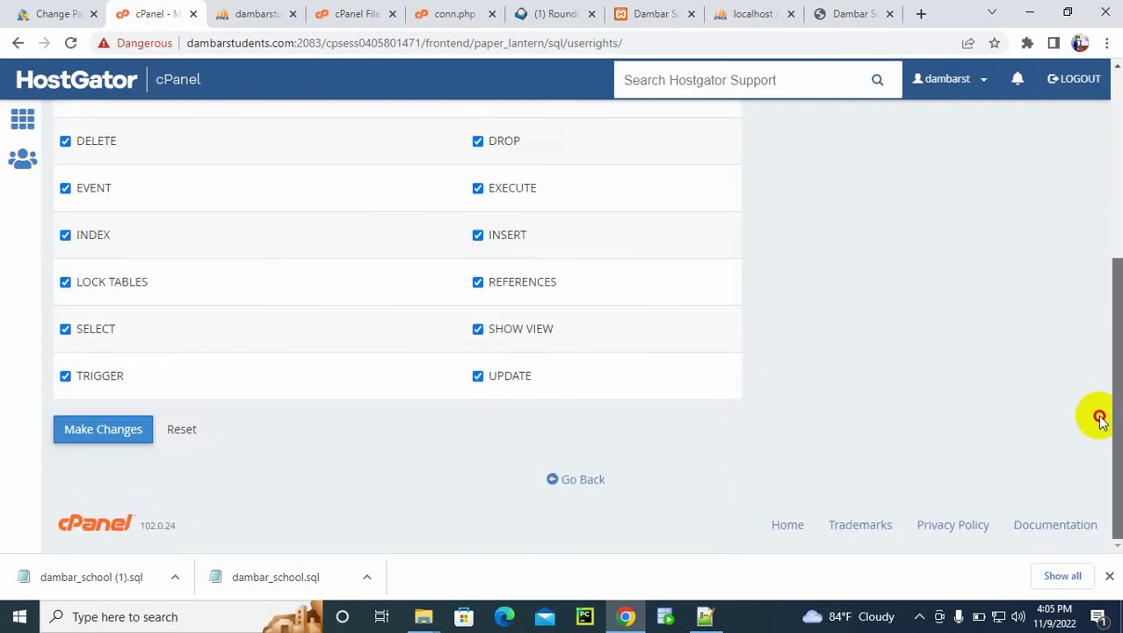
click(105, 431)
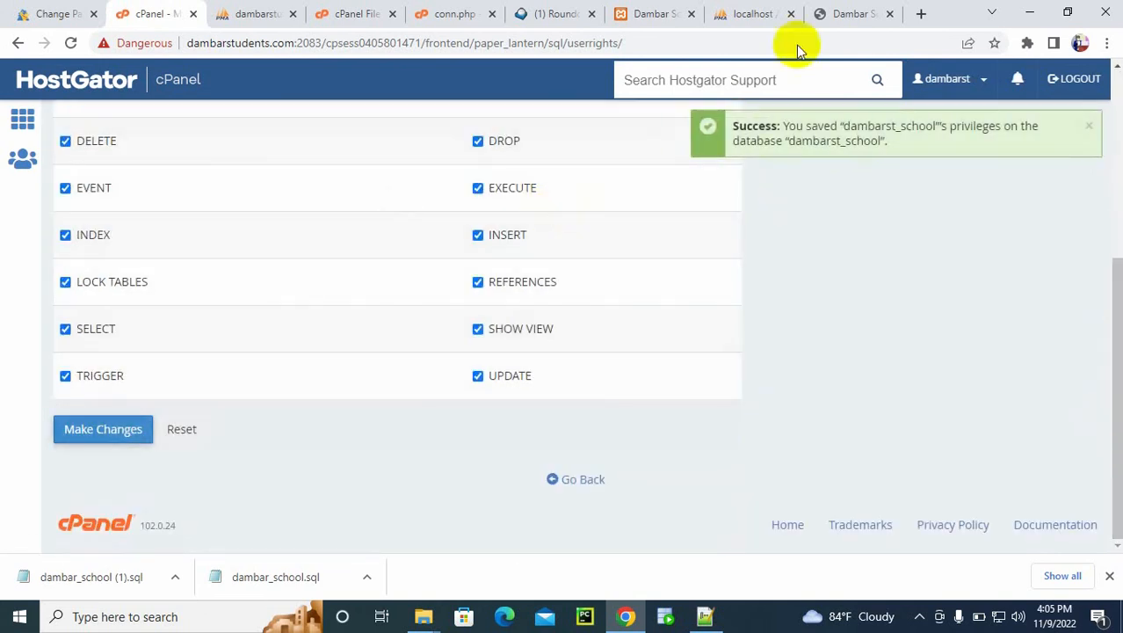
Step: Reload the school.dambarstudents.com login page and try to log in as admin with the account password
click(817, 12)
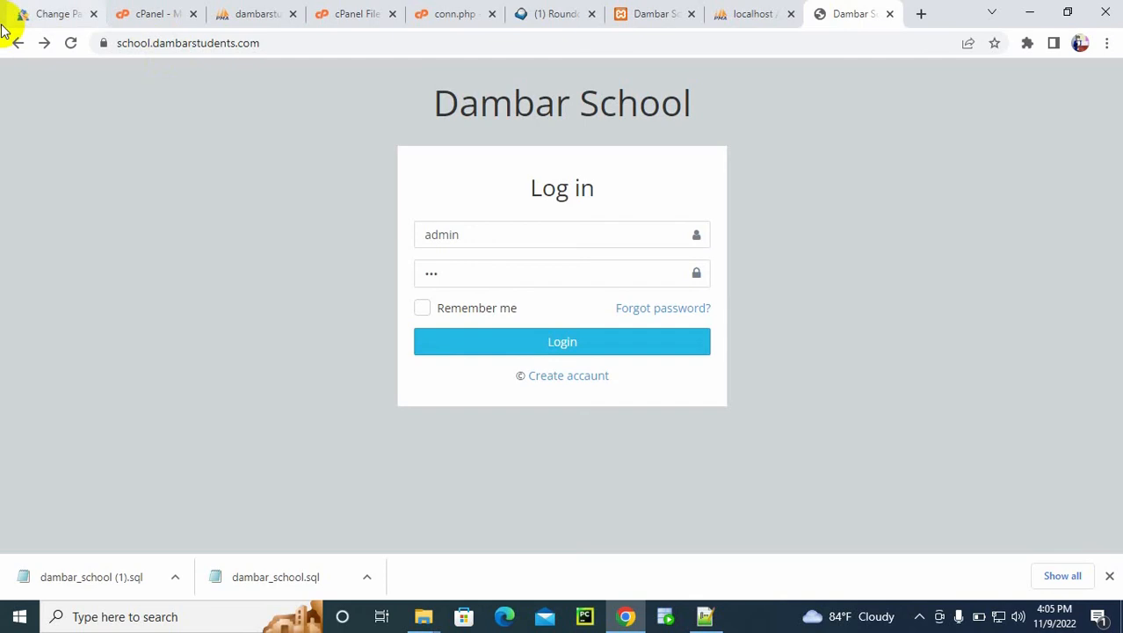
click(65, 48)
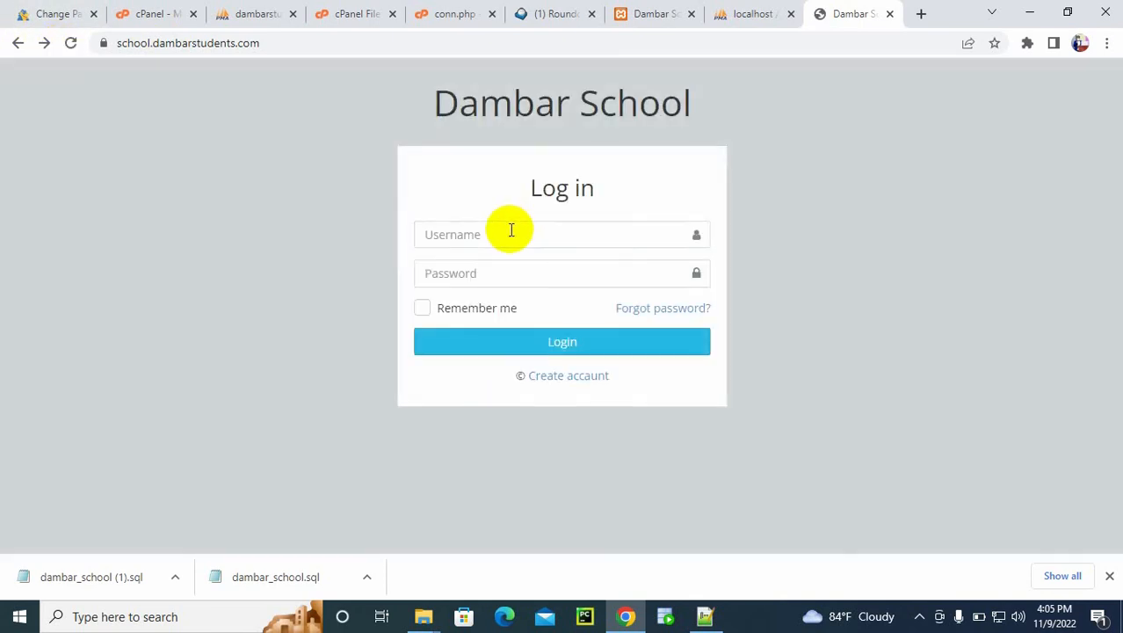
click(511, 234)
text(admin)
key(Tab)
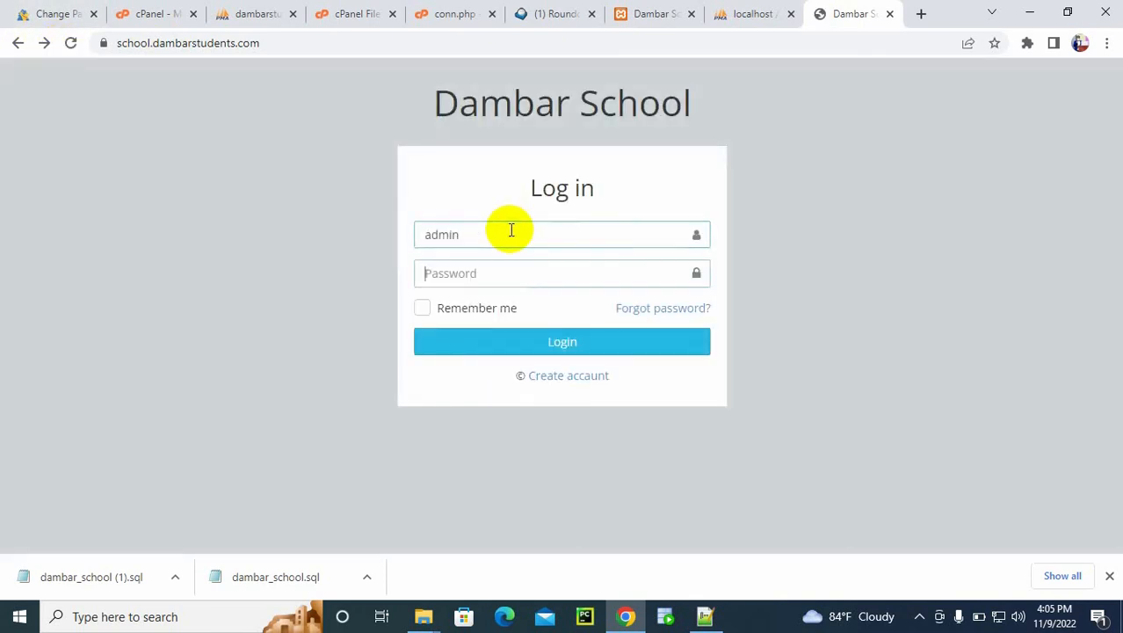
text(a)
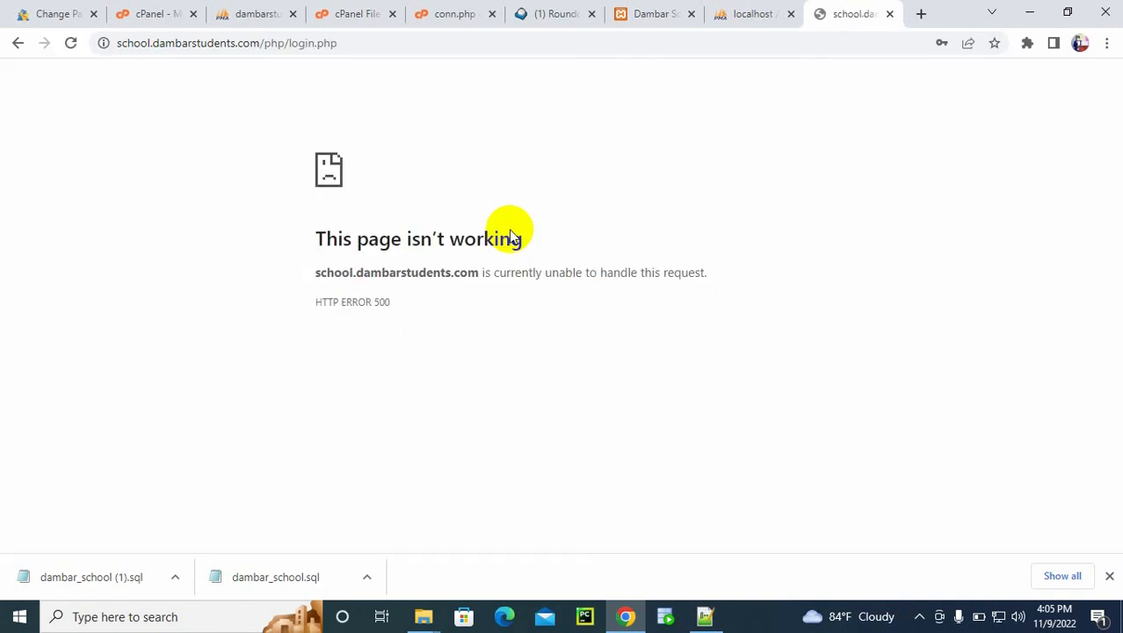
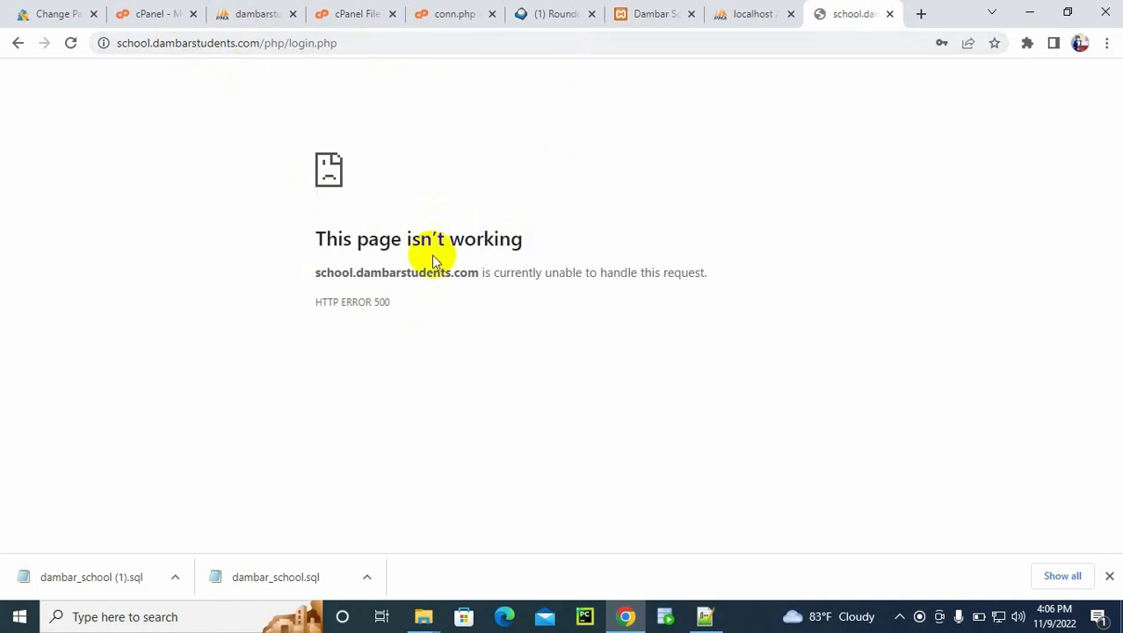
Step: Return to conn.php in the cPanel file editor and save the file again
click(360, 9)
click(712, 349)
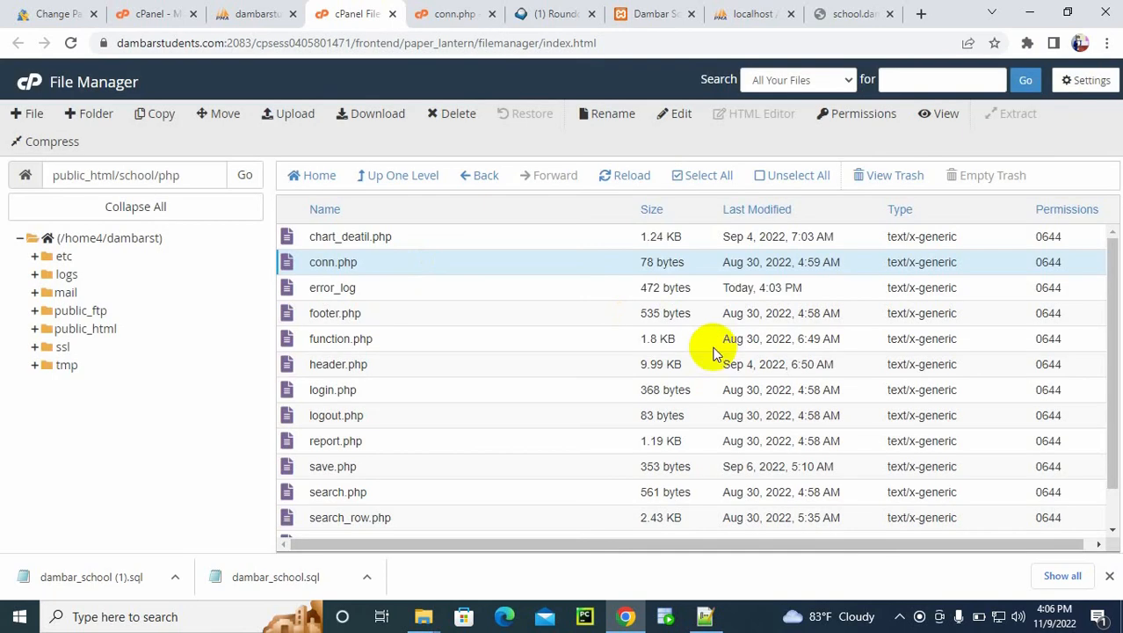
click(448, 12)
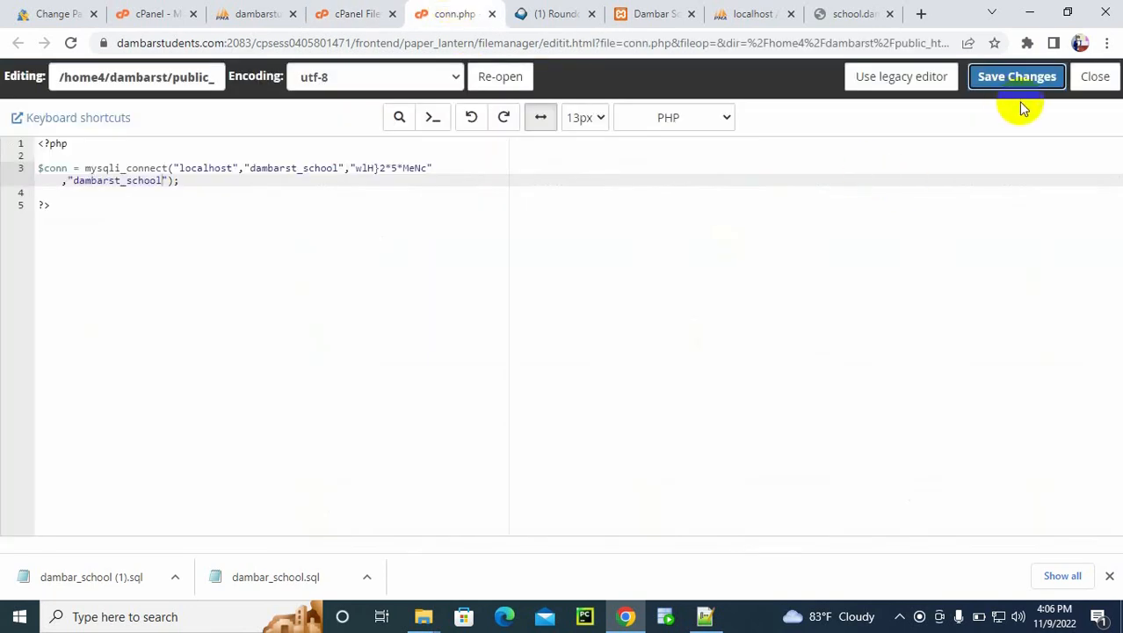
click(1016, 79)
click(646, 218)
Step: Open login.php from public_html/school/php in the editor and examine its login_sp call and error redirect
click(378, 12)
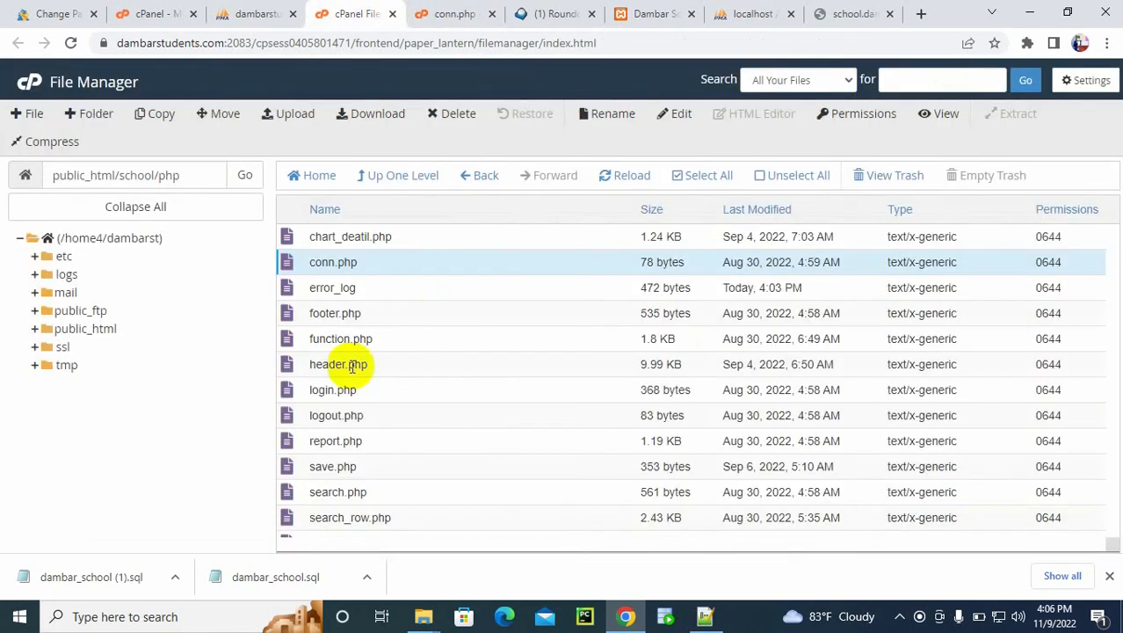
right_click(342, 392)
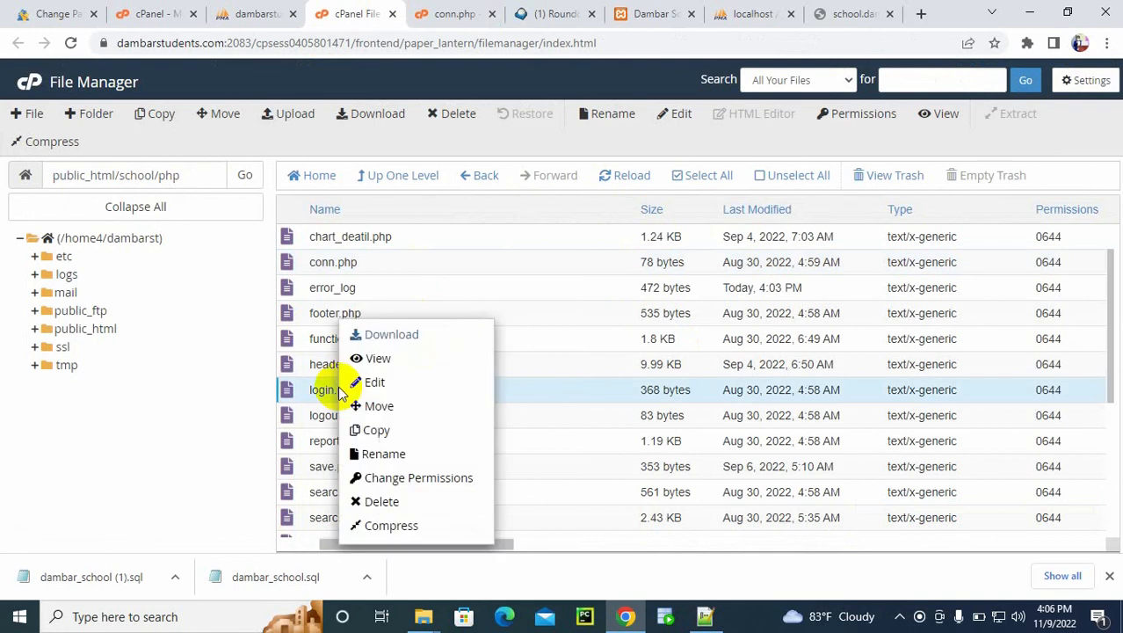
click(395, 385)
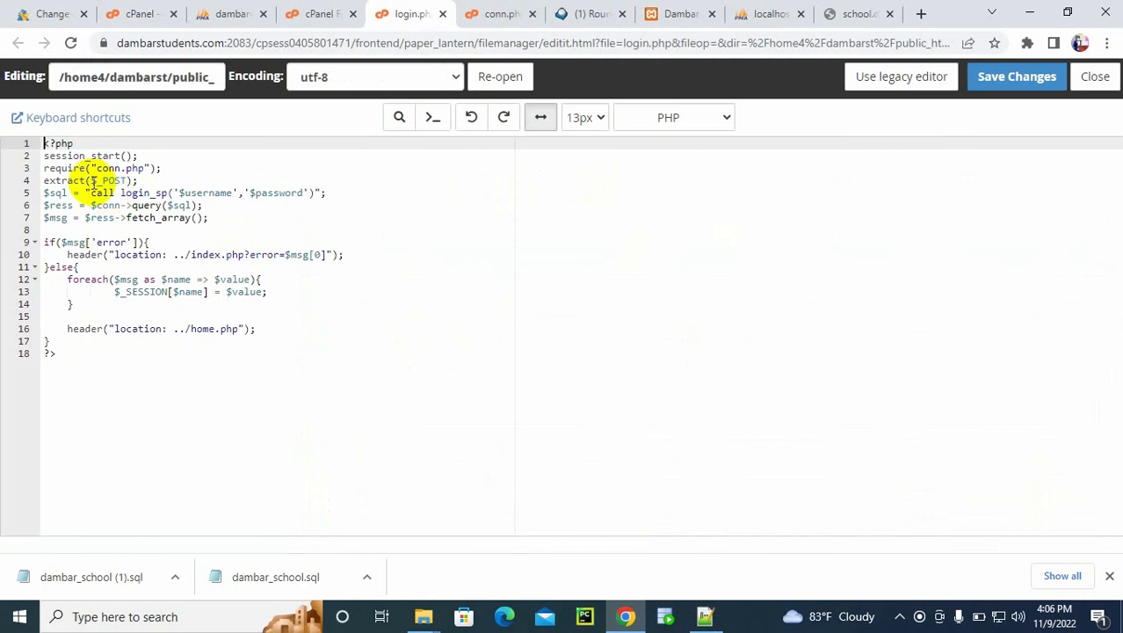
click(86, 178)
click(85, 192)
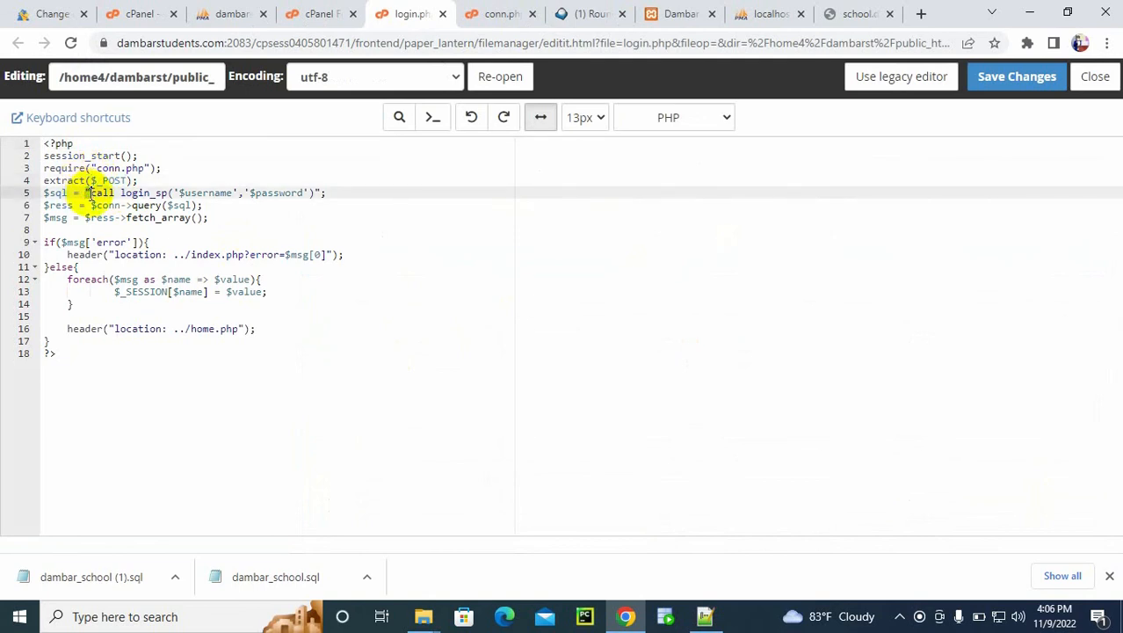
click(101, 242)
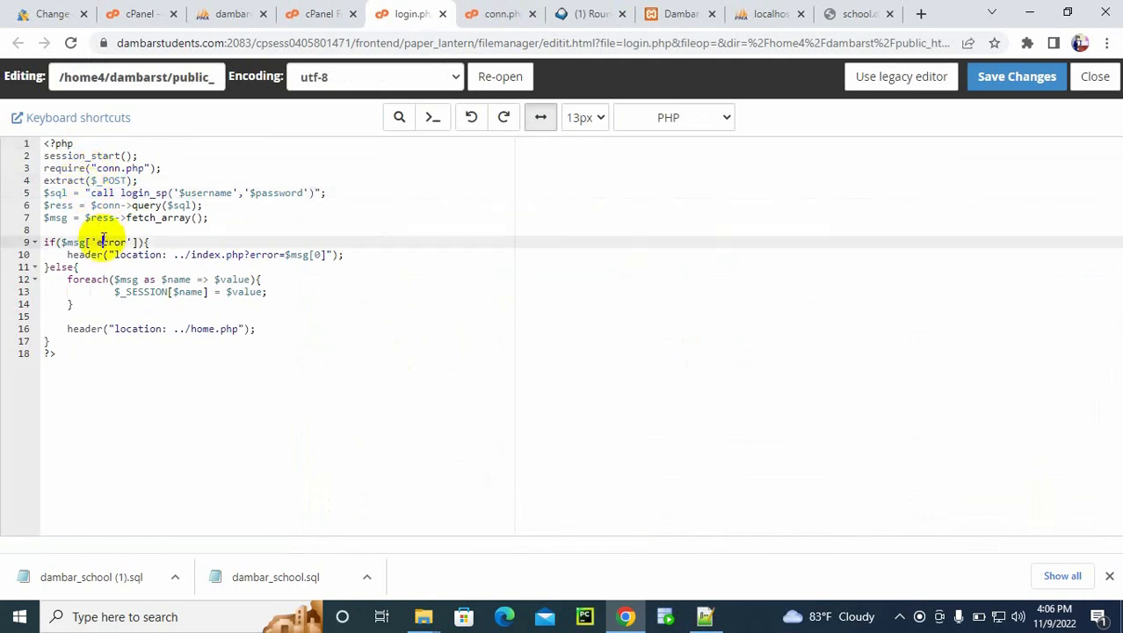
click(204, 258)
click(323, 378)
Step: Open error_log from the school's php folder, examine the logged fatal errors and return to login.php to compare the code
click(321, 13)
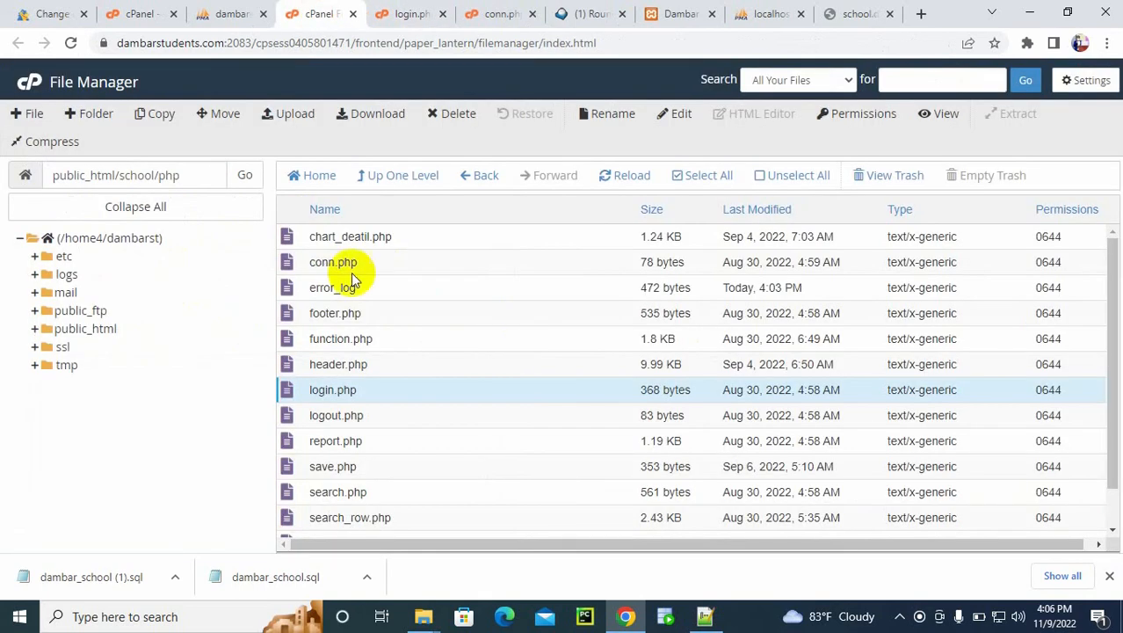
click(330, 287)
right_click(331, 287)
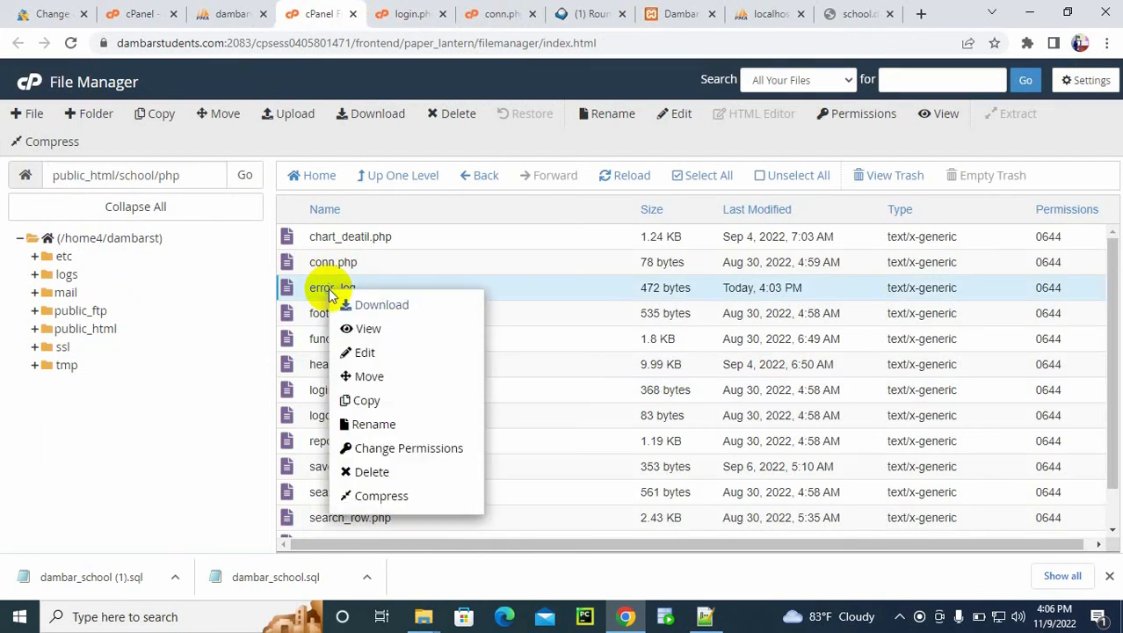
click(374, 352)
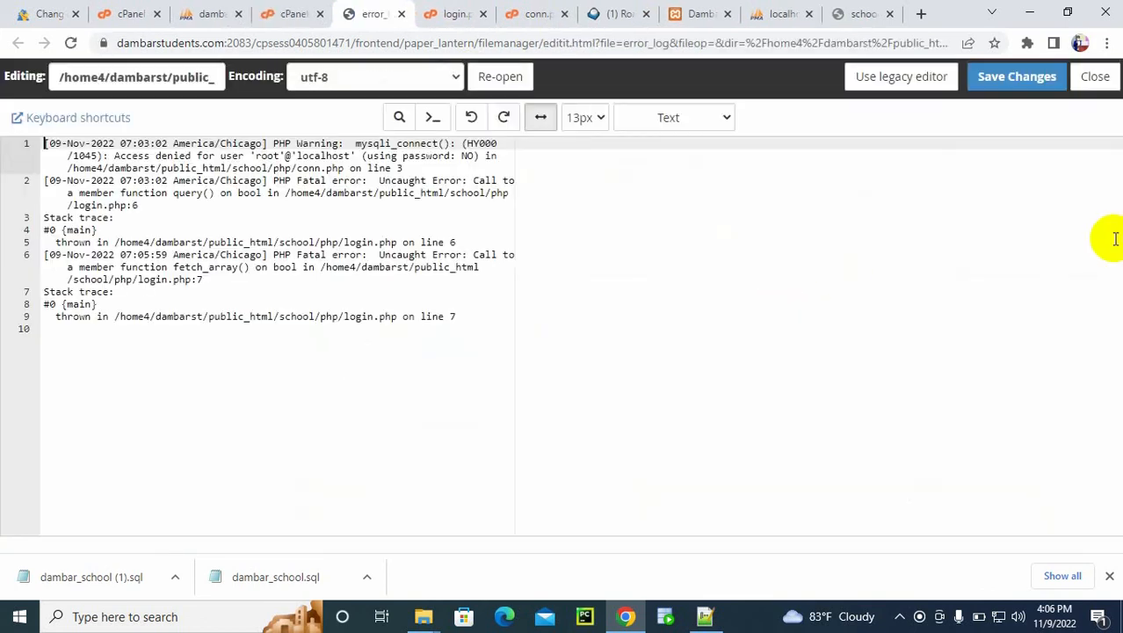
drag(44, 180, 475, 254)
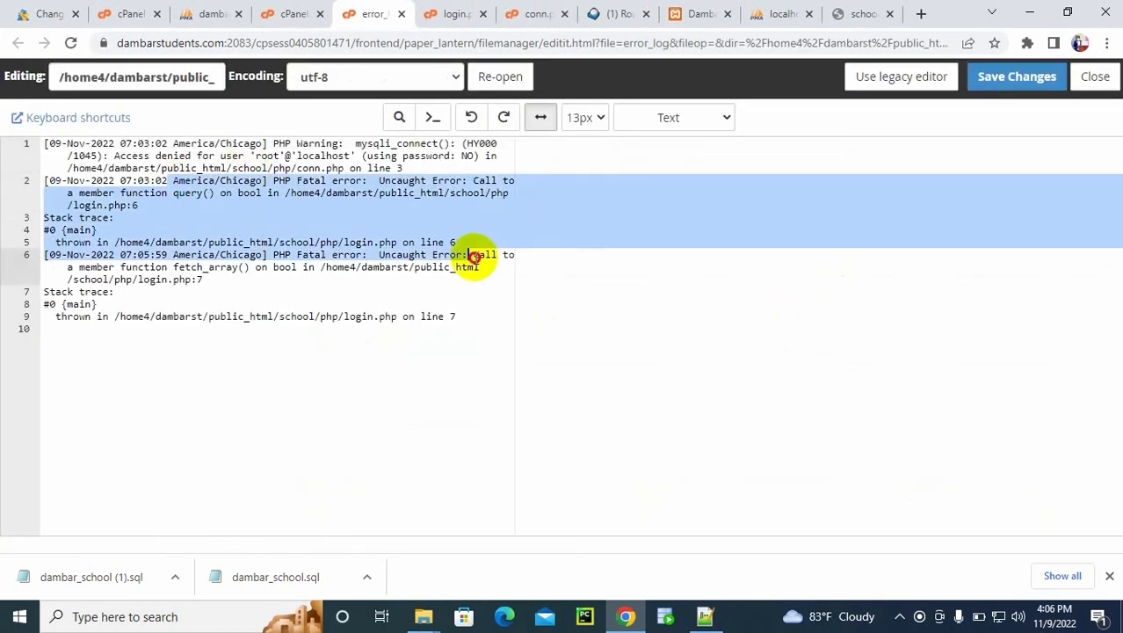
click(278, 242)
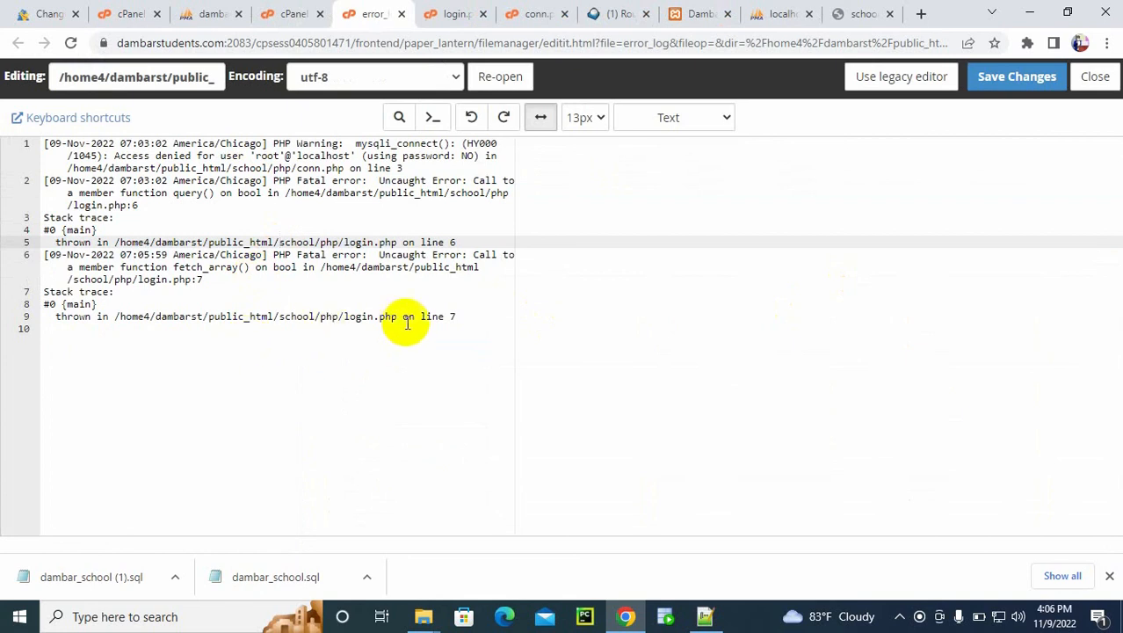
drag(353, 323, 416, 318)
click(452, 316)
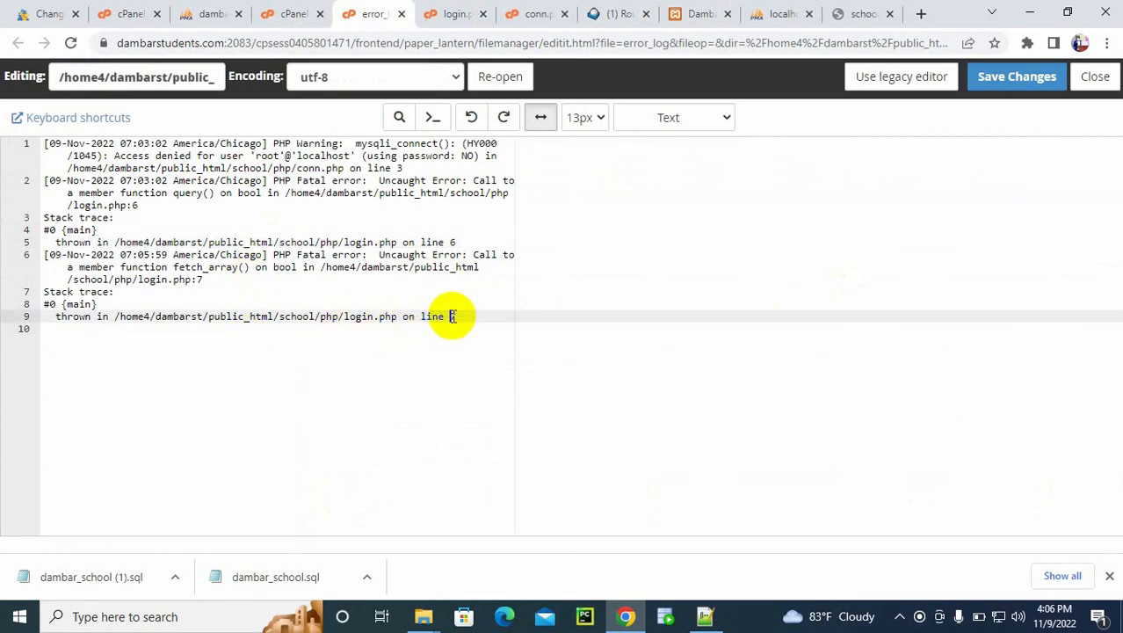
click(452, 13)
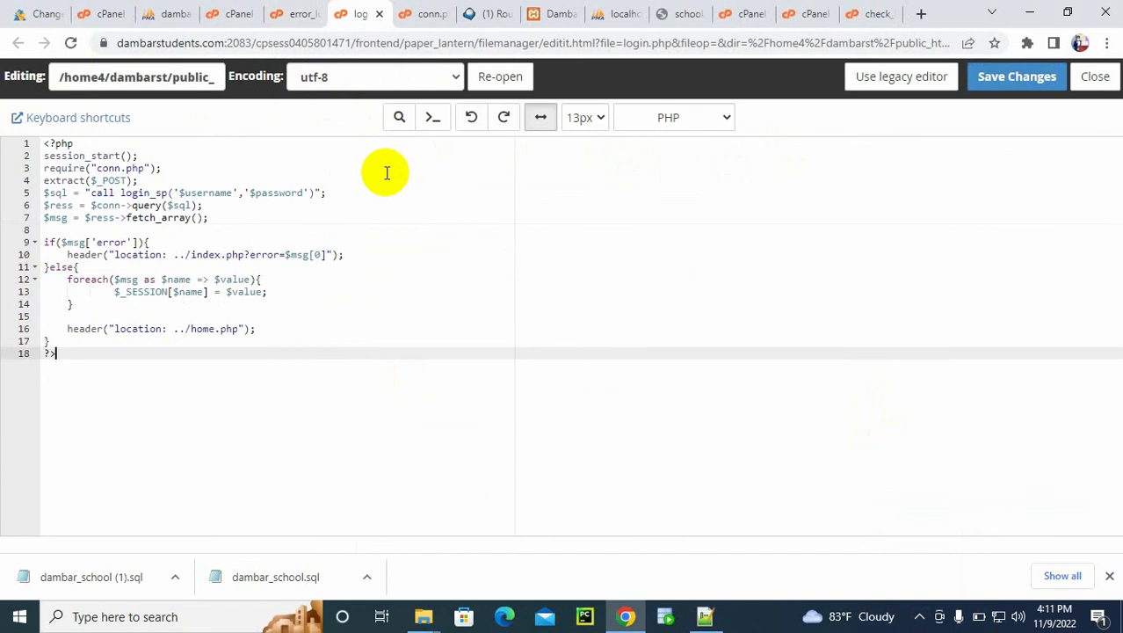
Step: Show the stored procedures of the dambarst_school database in phpMyAdmin, ignoring all server error notices
click(171, 13)
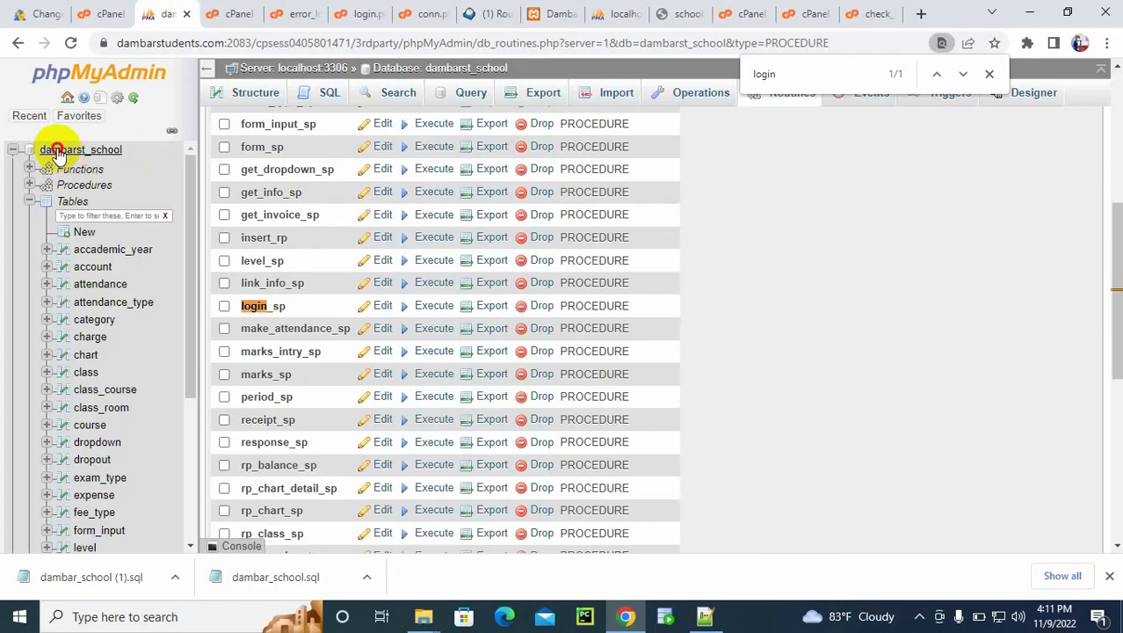
click(50, 147)
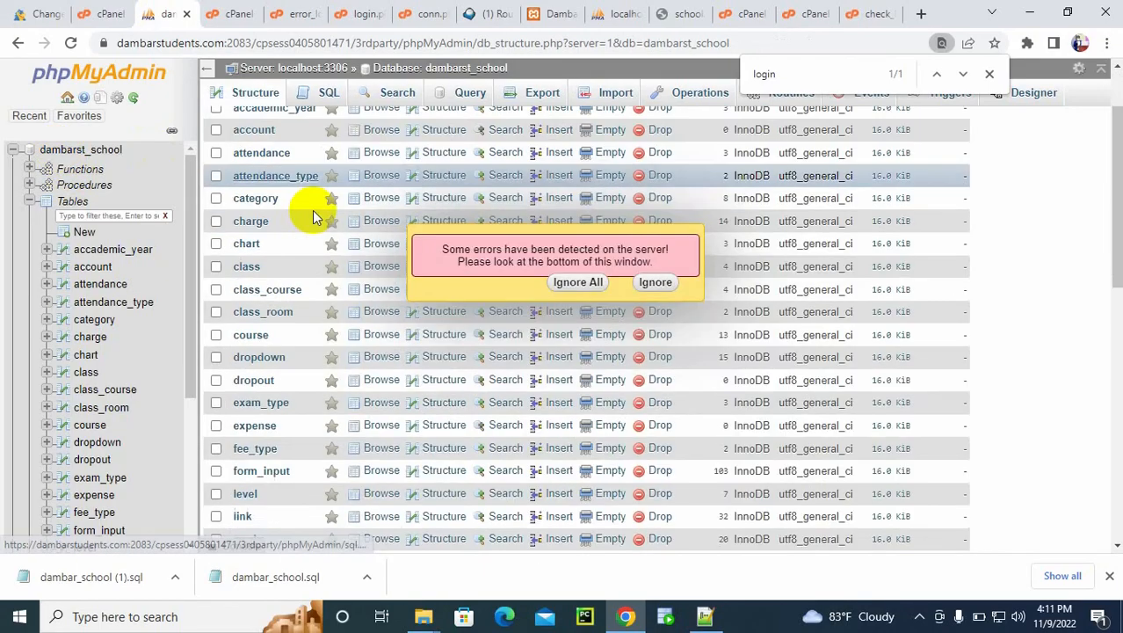
scroll(312, 210, down, 10)
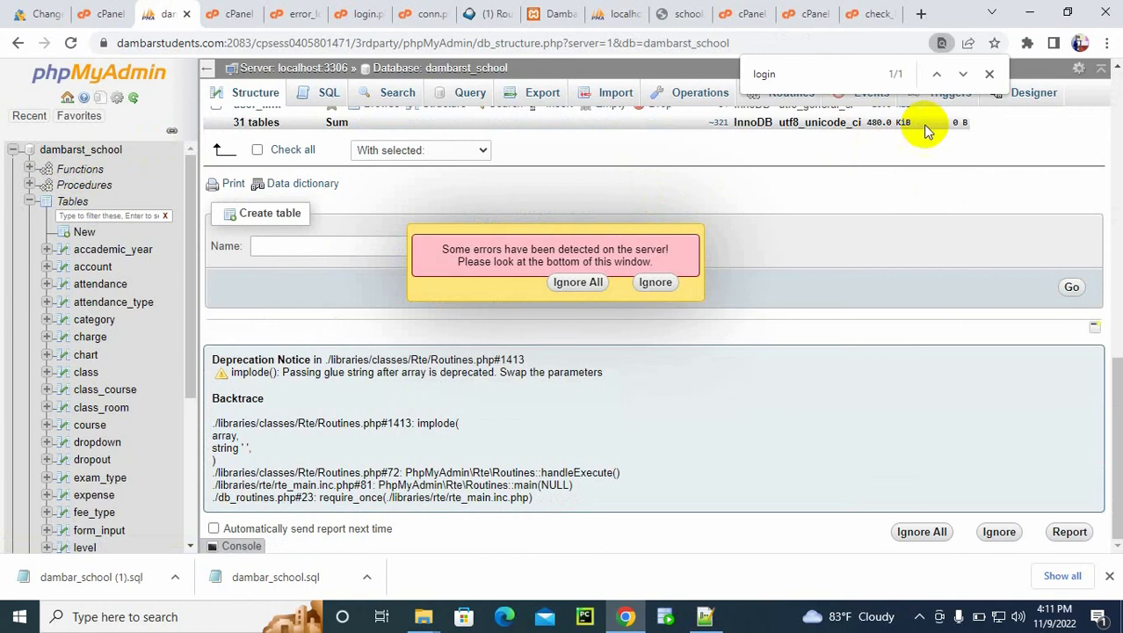
click(580, 281)
click(51, 150)
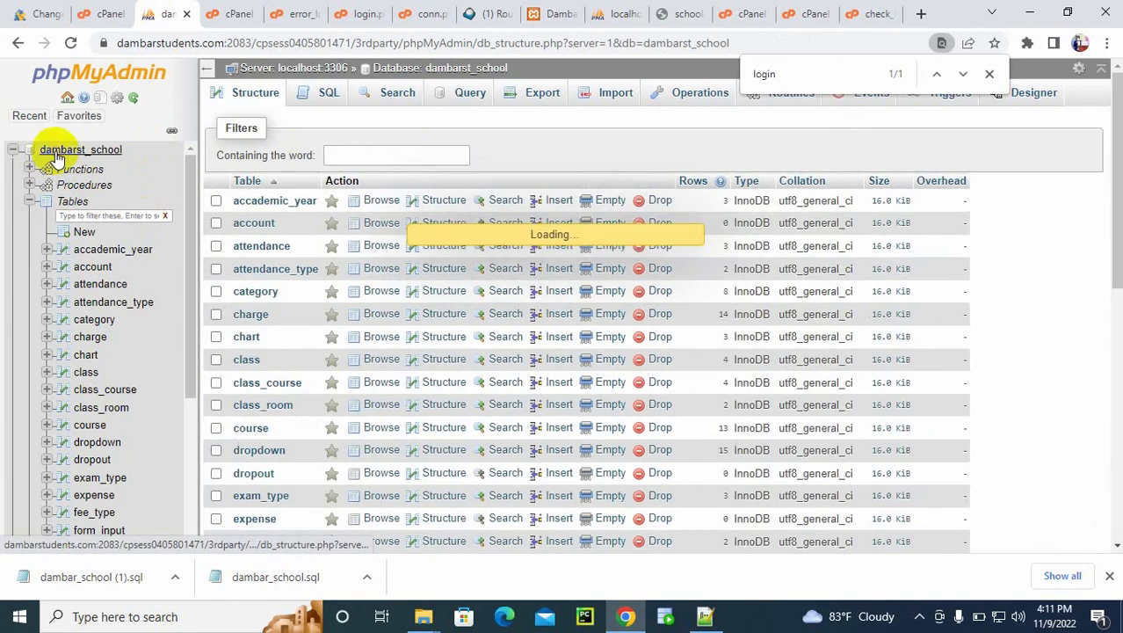
click(85, 186)
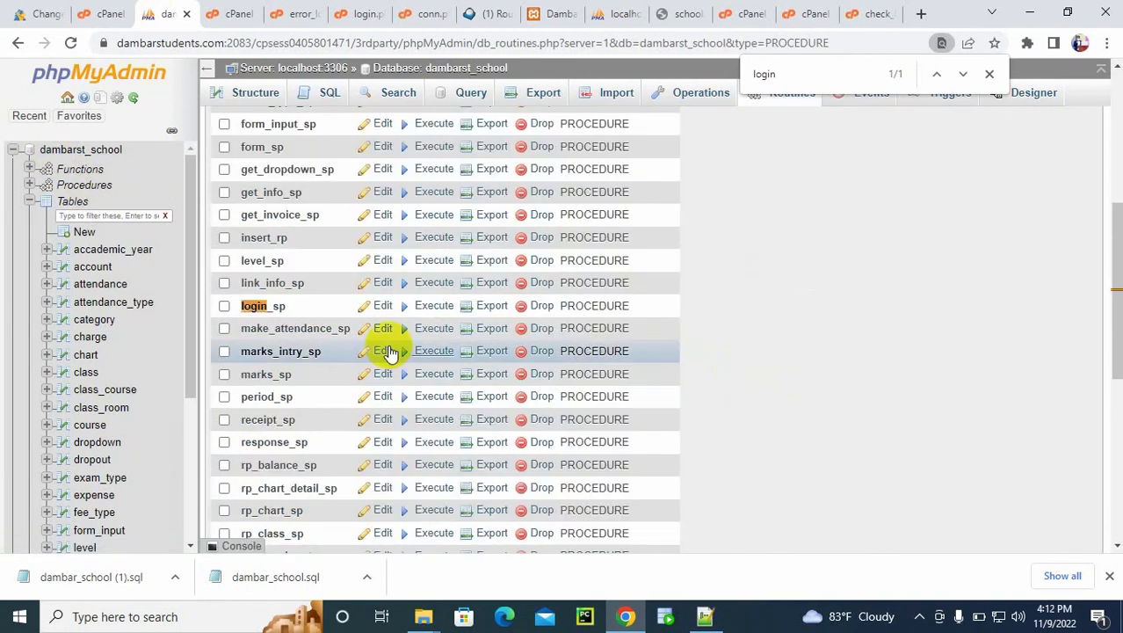
Step: Test-run the login_sp routine with _username admin and the account password as _password, and close its parameter dialog
click(439, 307)
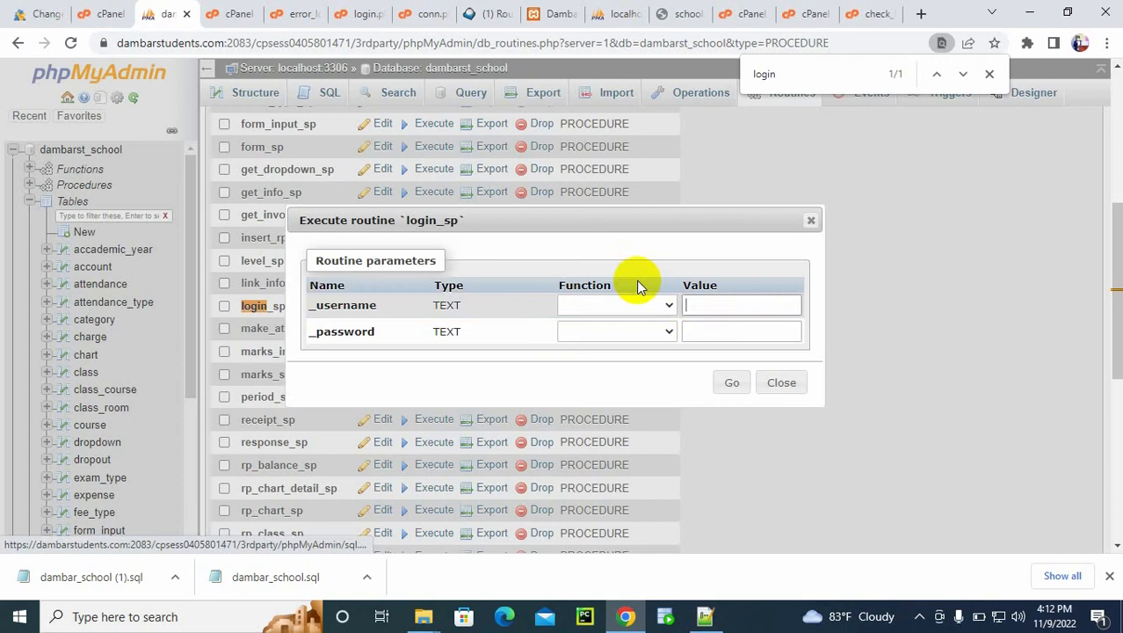
click(698, 304)
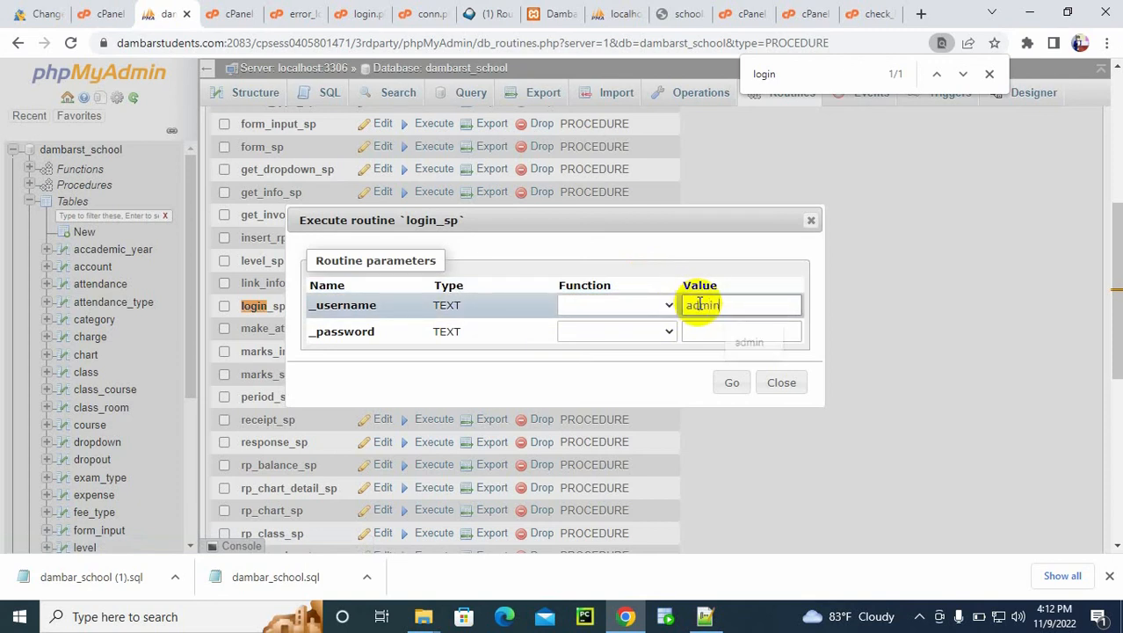
click(725, 325)
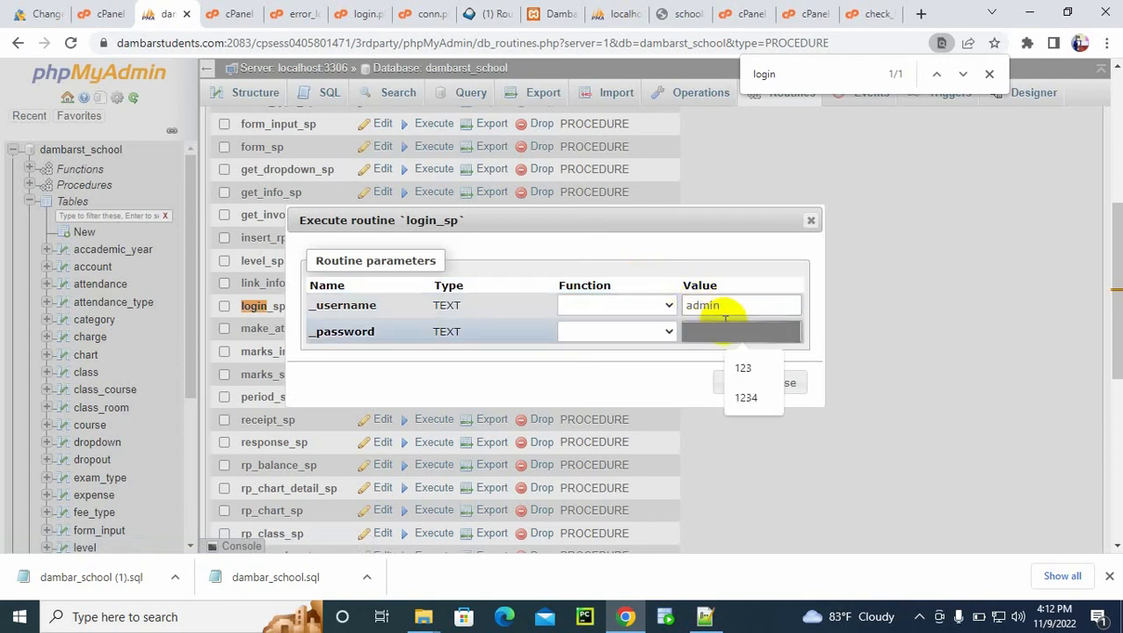
click(733, 384)
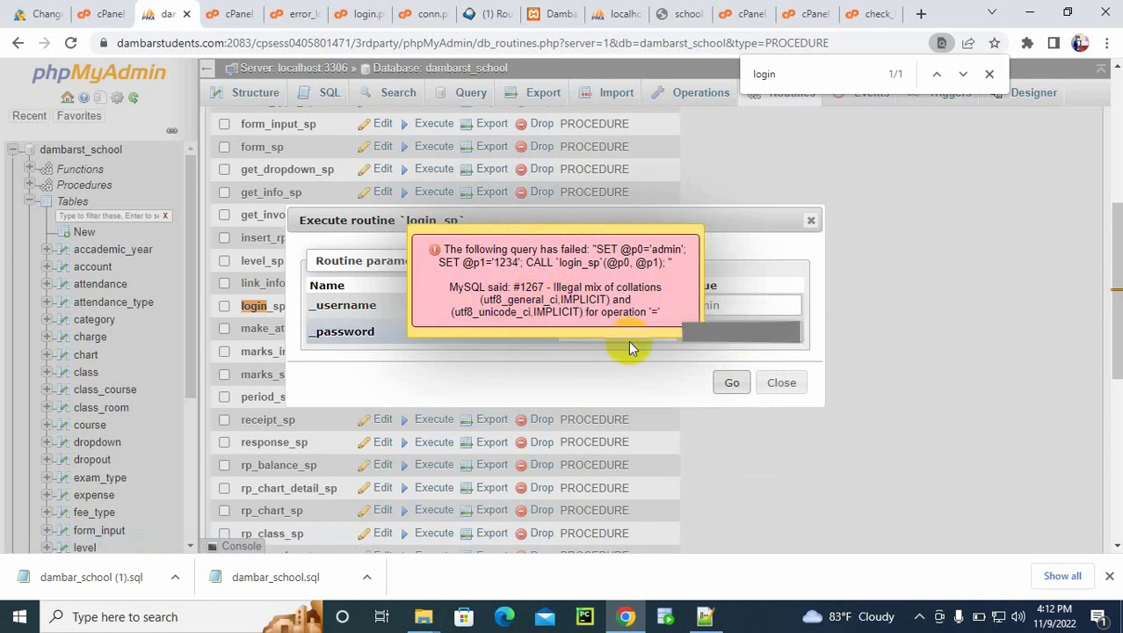
click(568, 282)
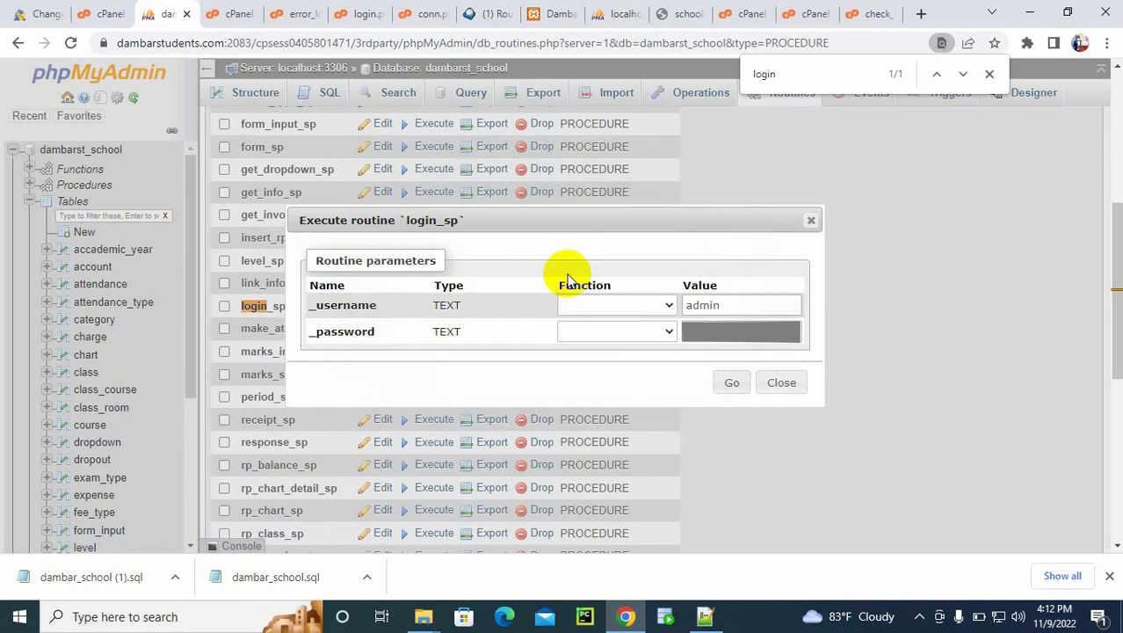
click(778, 384)
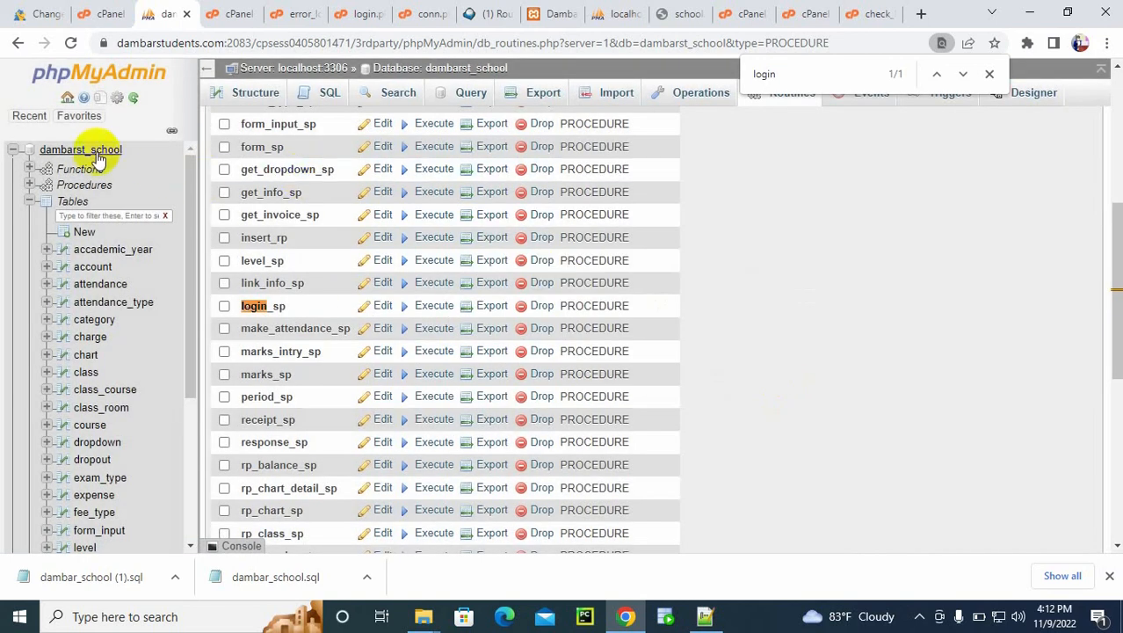
Step: Delete the dambarst_school database from cPanel's MySQL Databases page and confirm the deletion
click(97, 14)
drag(1113, 370, 1104, 200)
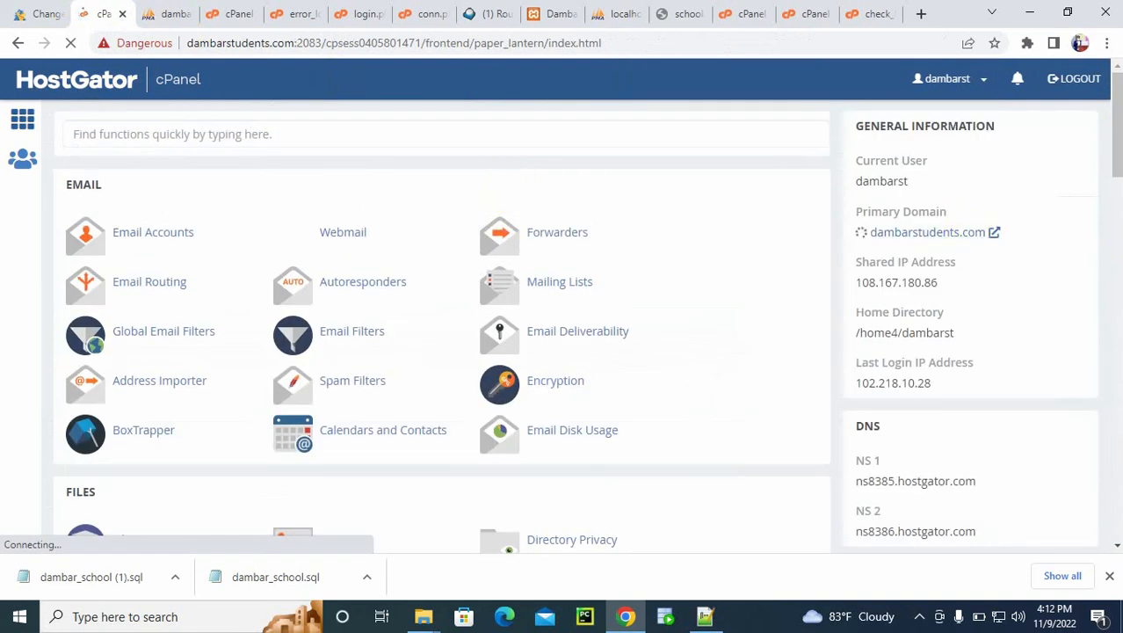
drag(1119, 160, 1114, 267)
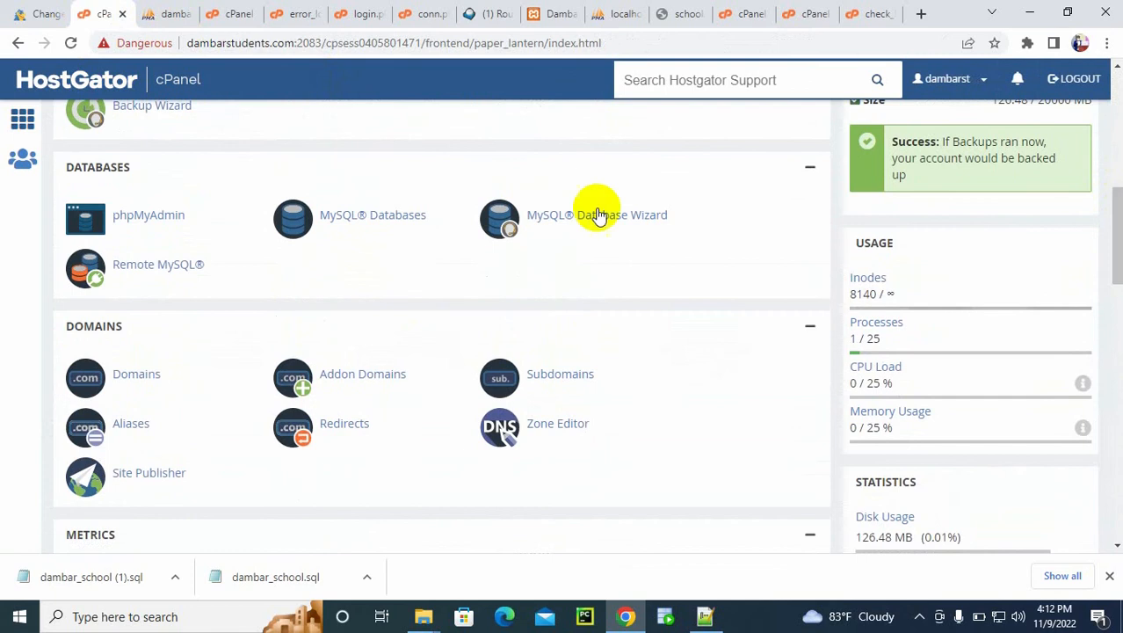
click(357, 215)
click(356, 216)
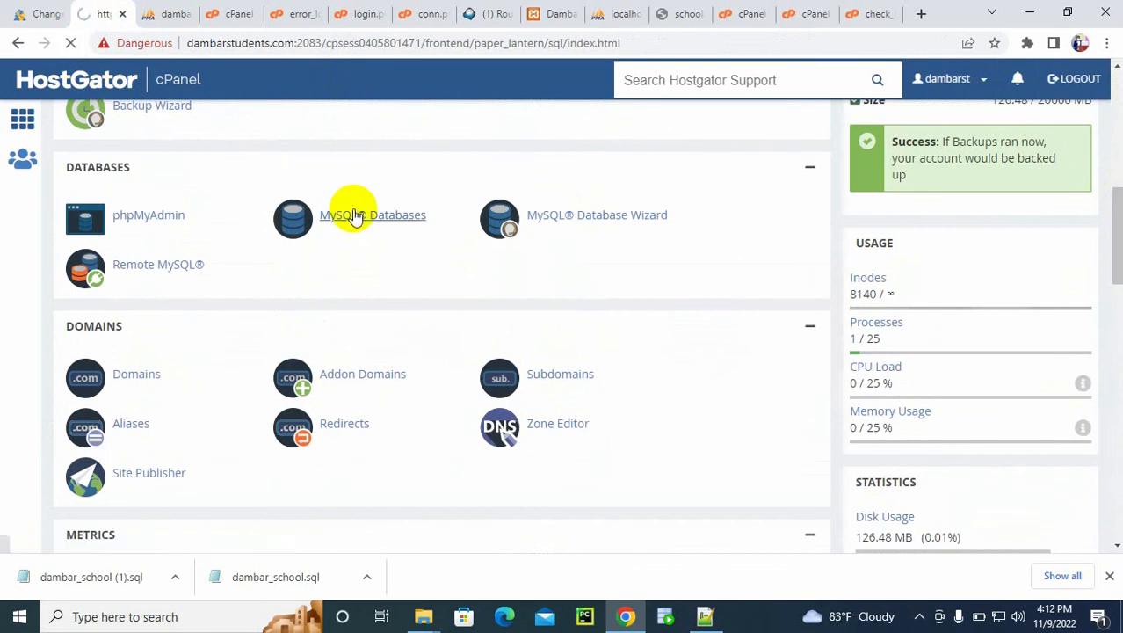
drag(1116, 187, 1111, 284)
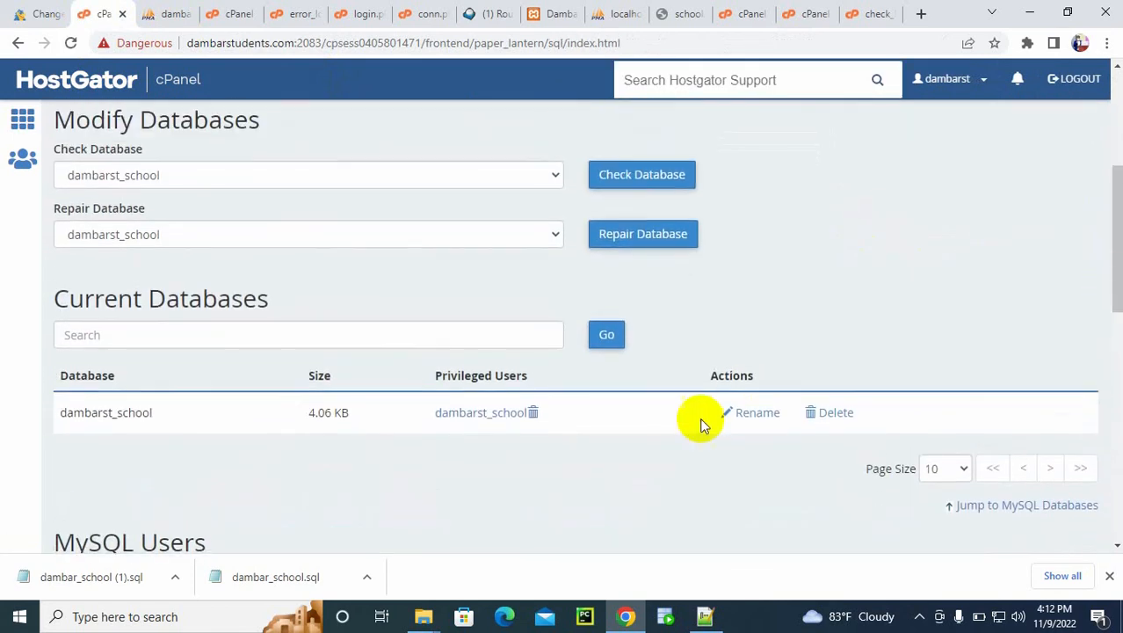
click(835, 419)
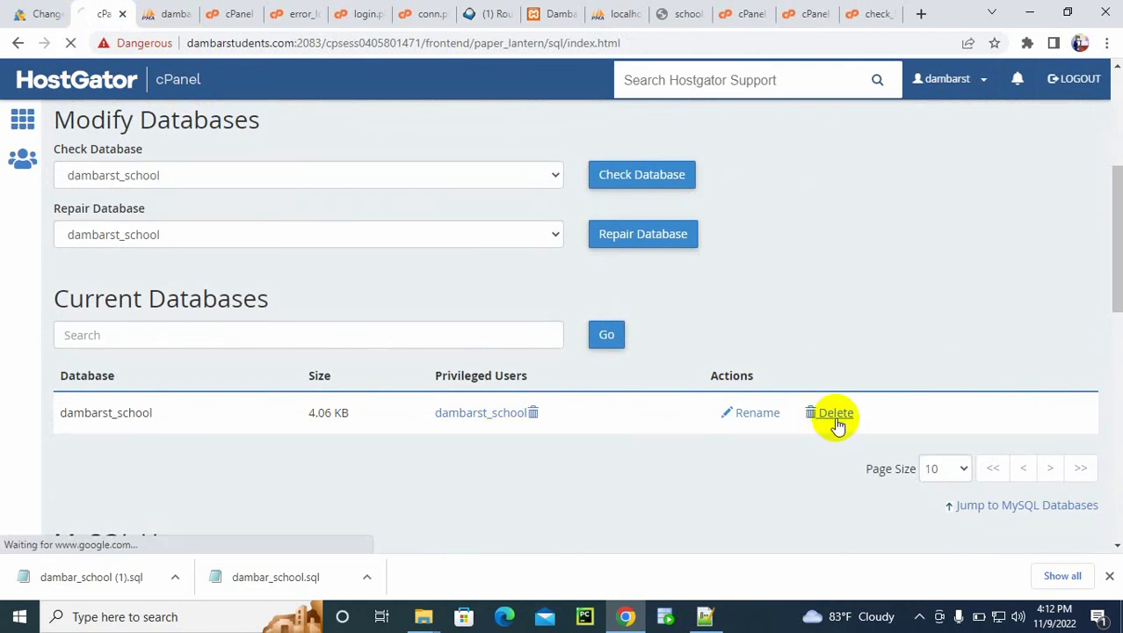
click(95, 207)
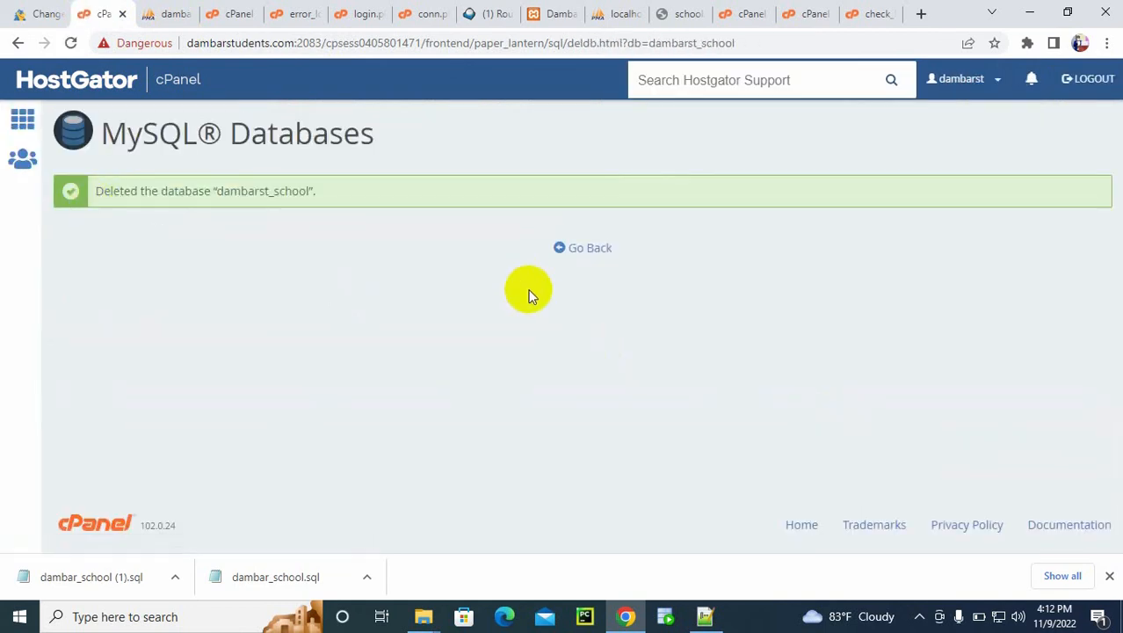
Step: Go back to the MySQL Databases page and create a new database named dambarst_school
click(580, 250)
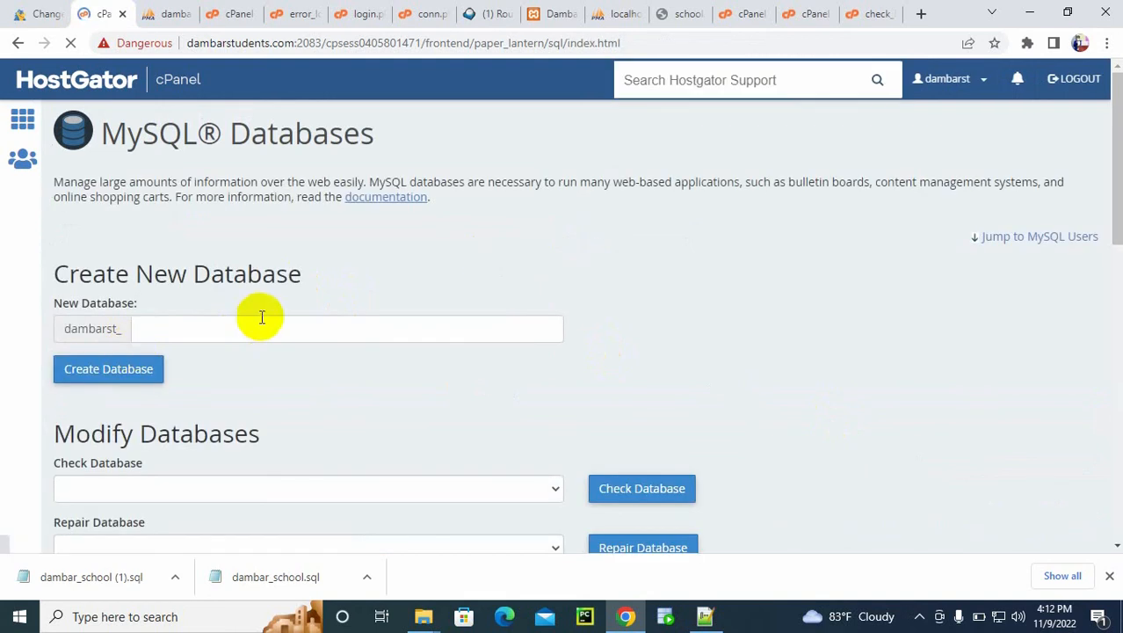
click(230, 331)
click(240, 401)
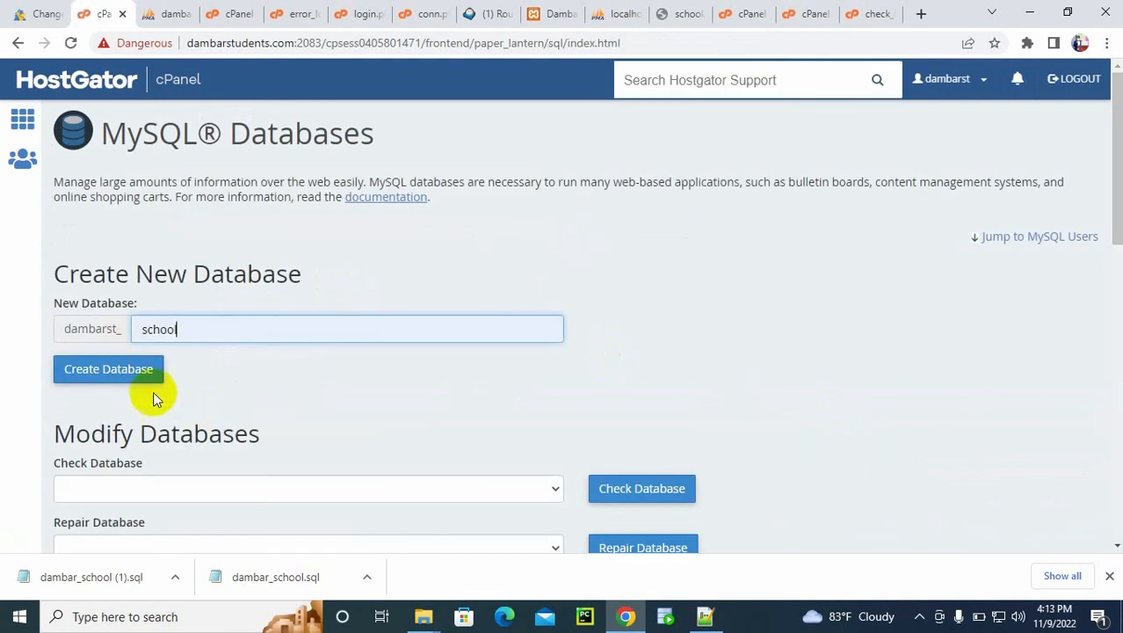
click(114, 378)
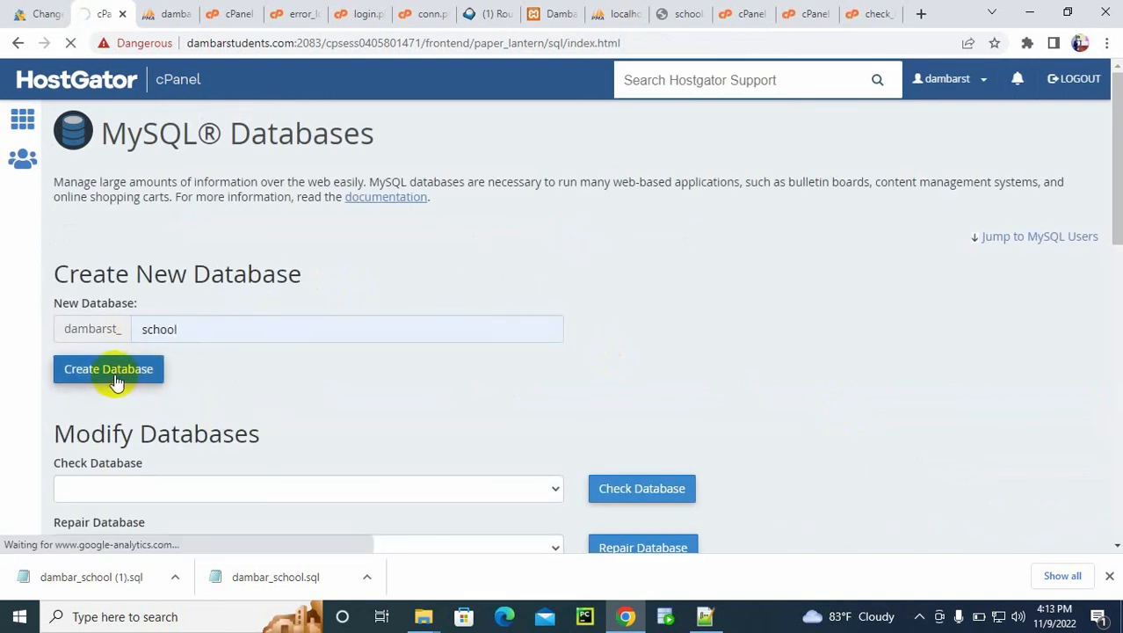
Step: Reload the dambarst_school routines page in phpMyAdmin and ignore all server error notices
click(169, 14)
click(70, 43)
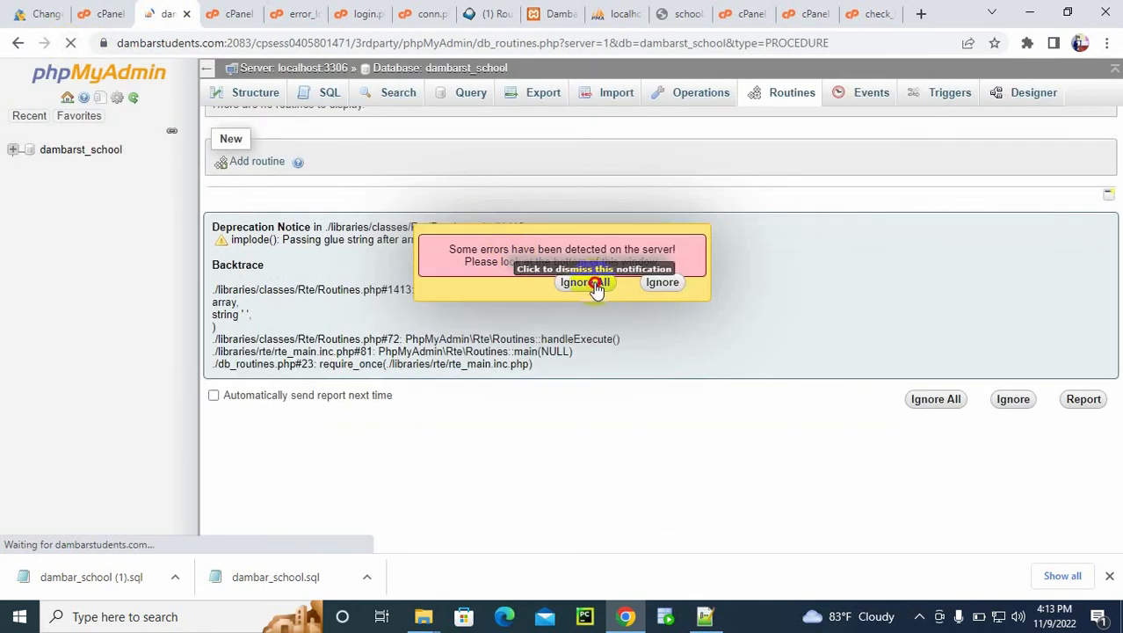
click(595, 283)
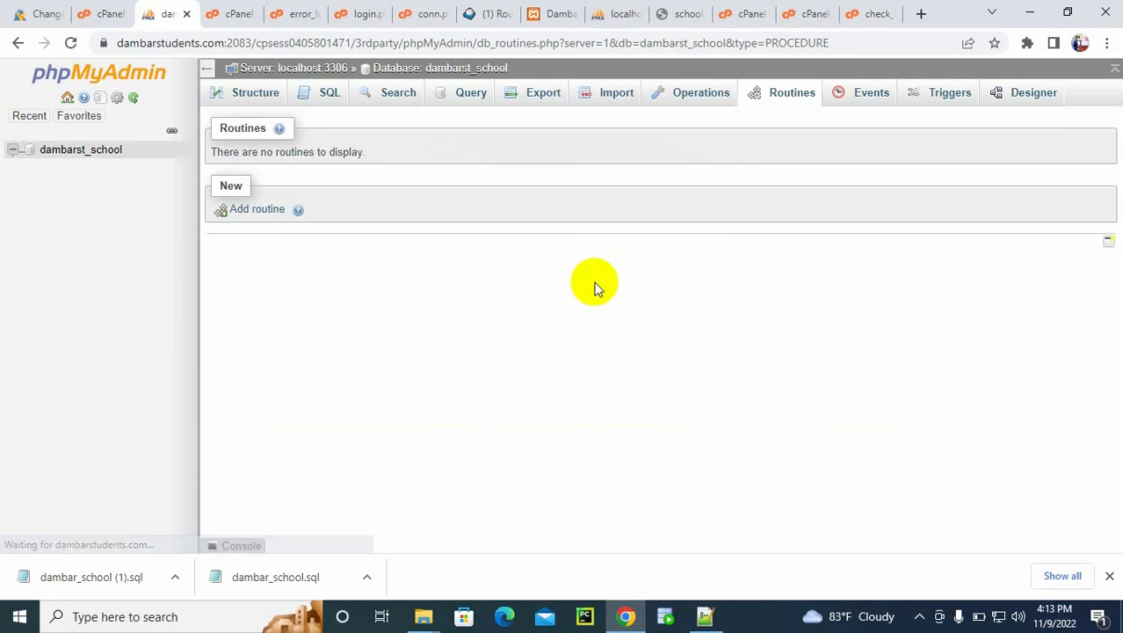
Step: Set the collation of the dambarst_school database to utf8_general_ci and apply it
click(80, 149)
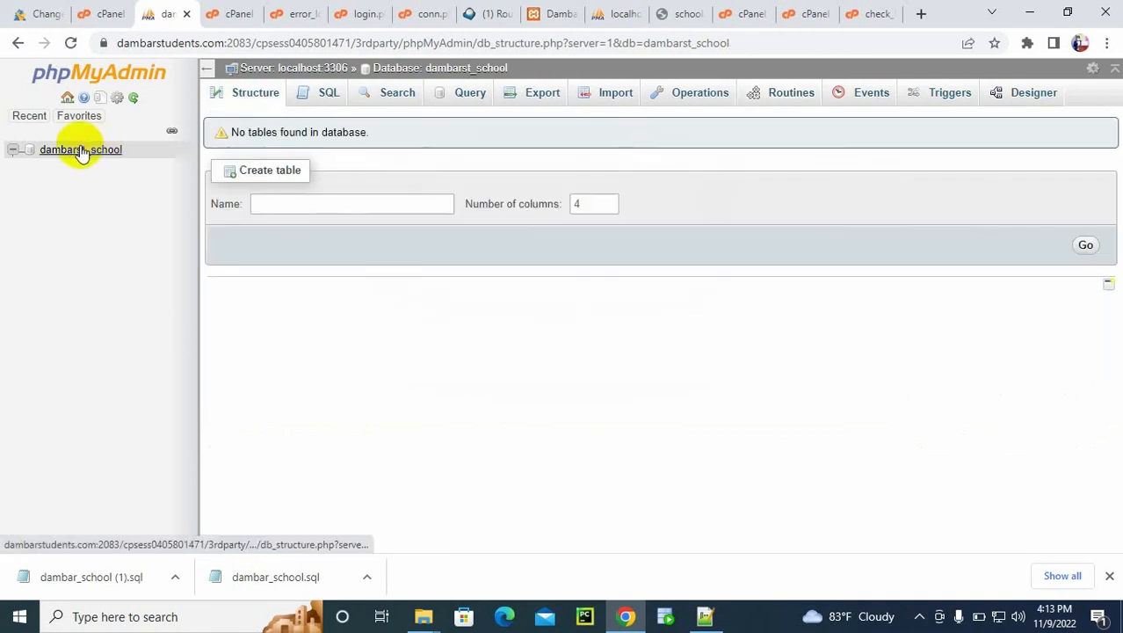
click(699, 99)
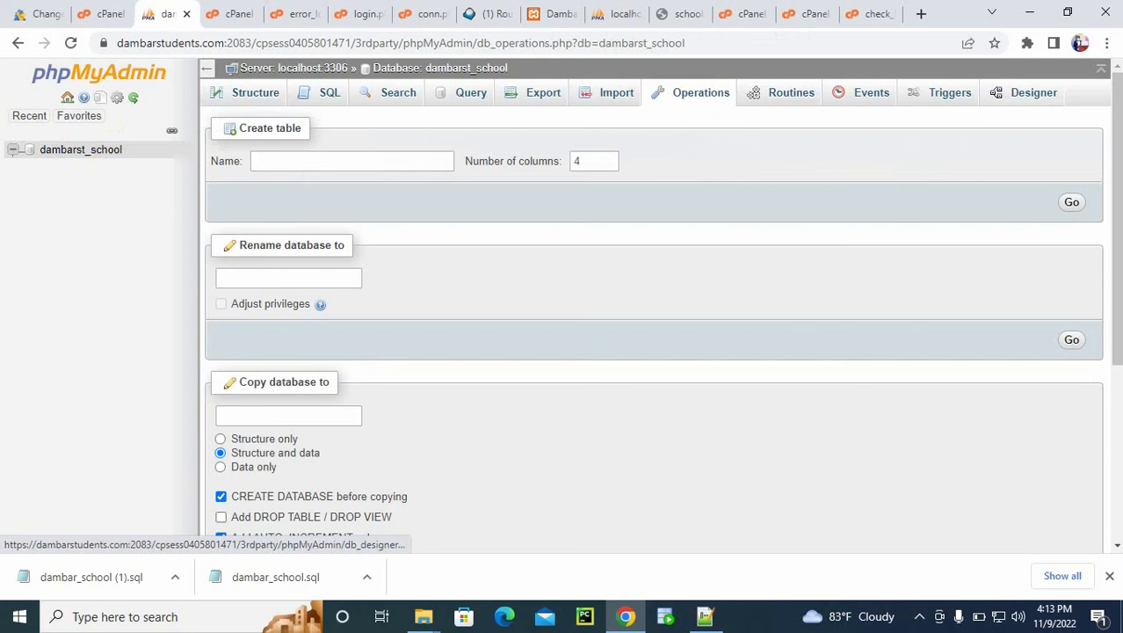
drag(1116, 114, 656, 343)
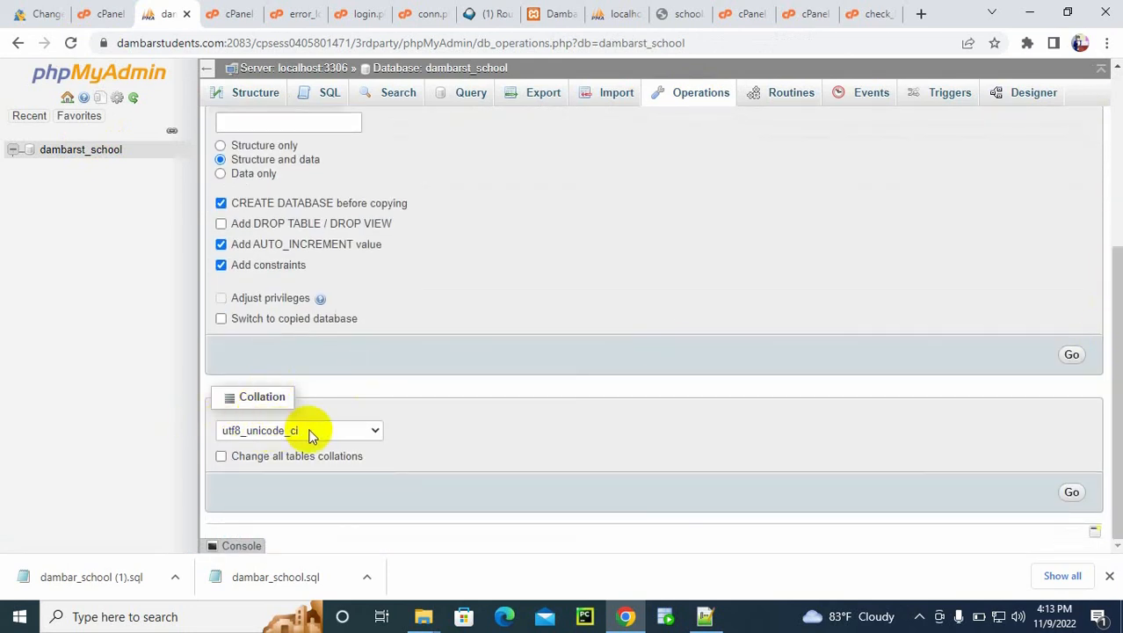
click(350, 431)
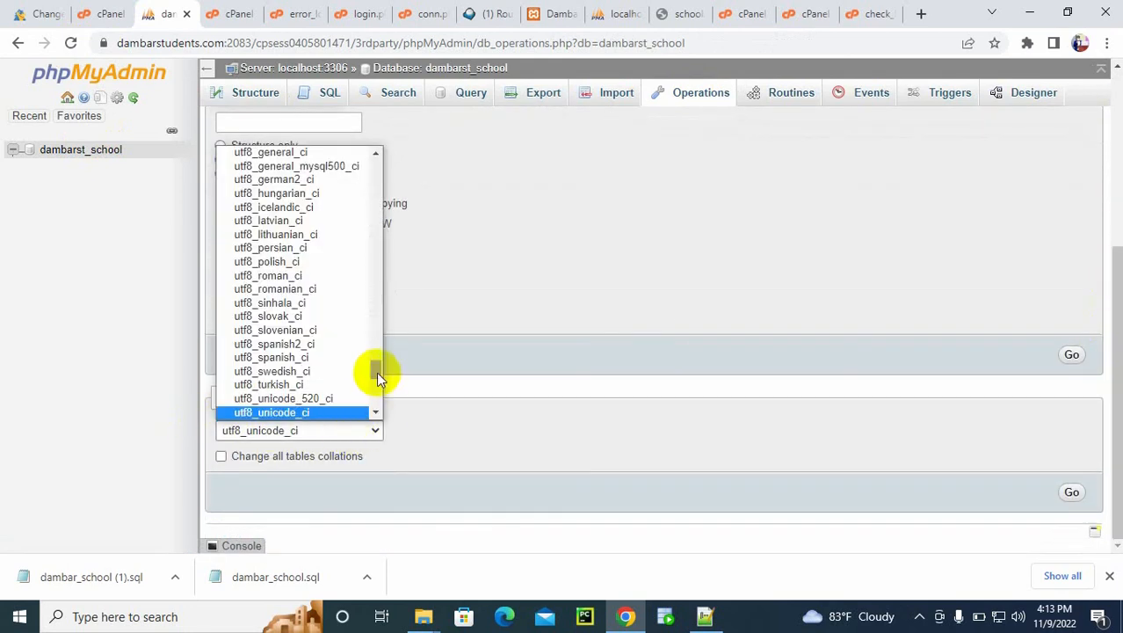
scroll(373, 370, up, 4)
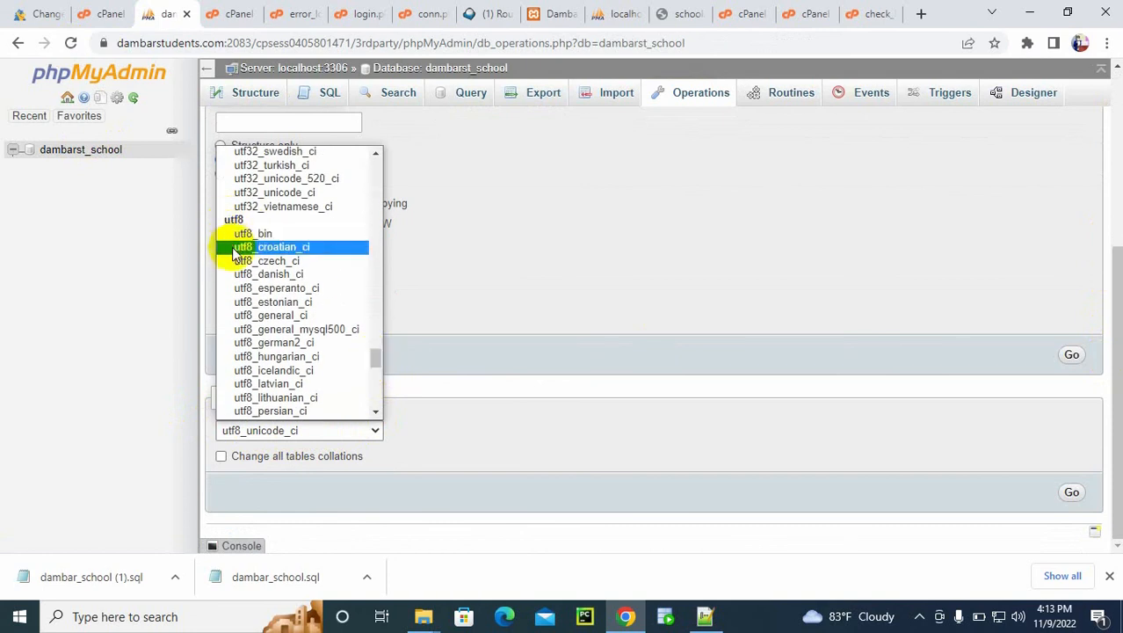
click(270, 315)
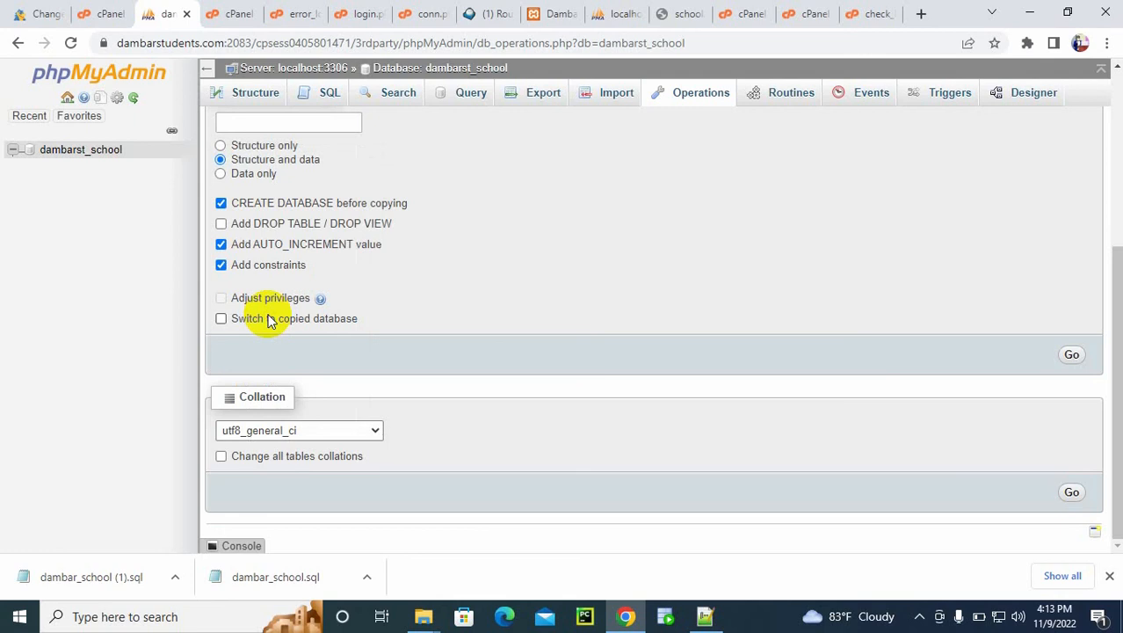
click(1072, 492)
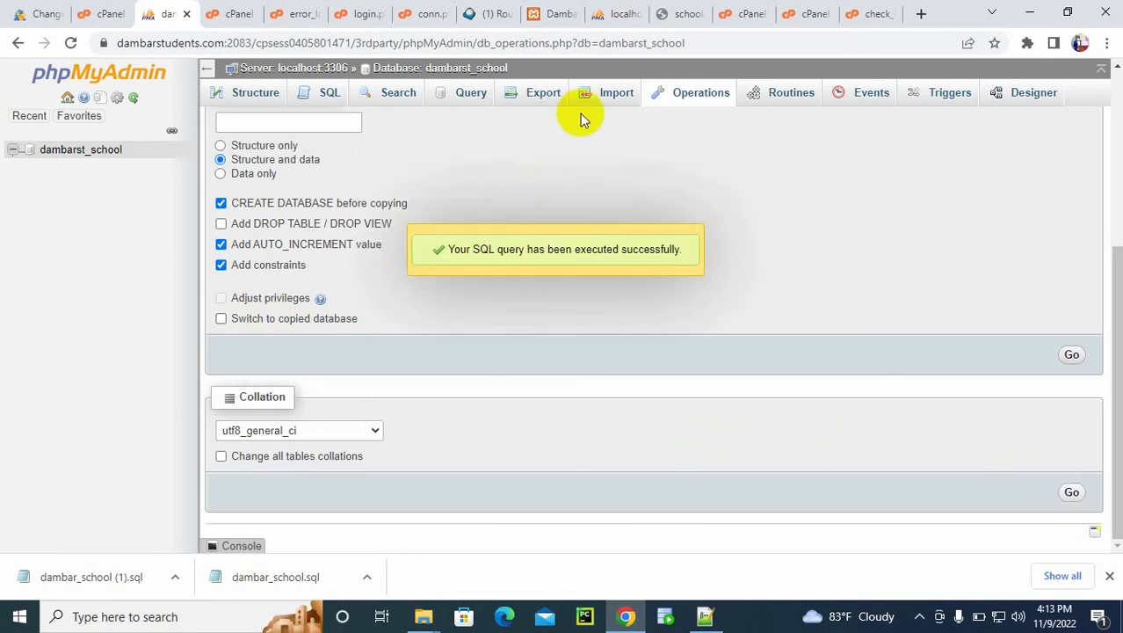
Step: Import dambar_school (1).sql from Downloads into the dambarst_school database, keeping the default SQL format options
click(615, 93)
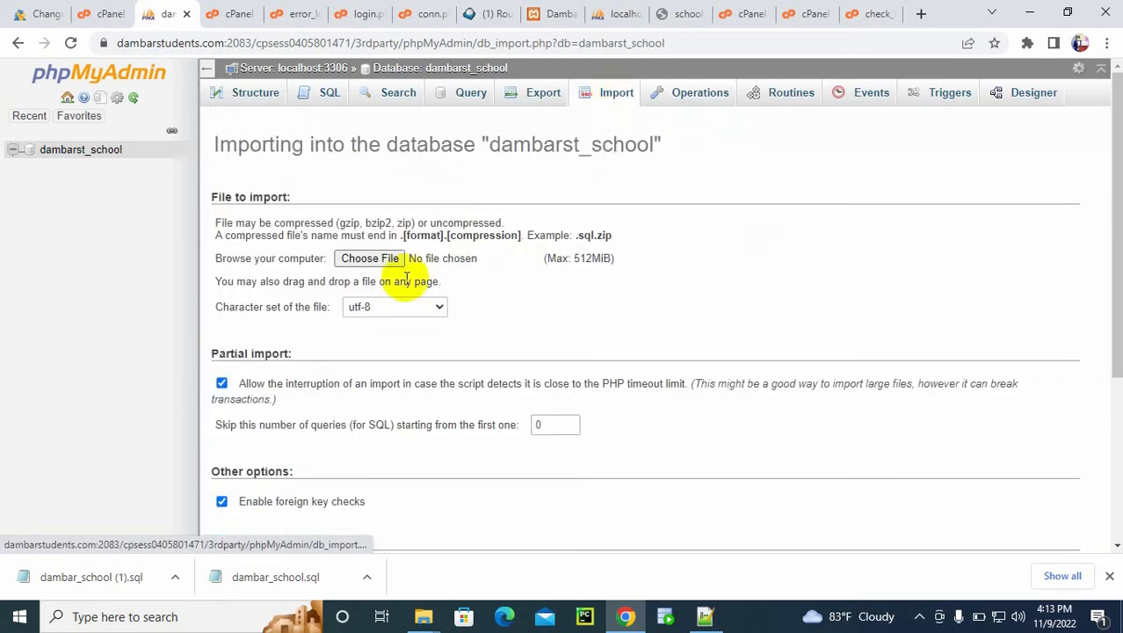
click(360, 259)
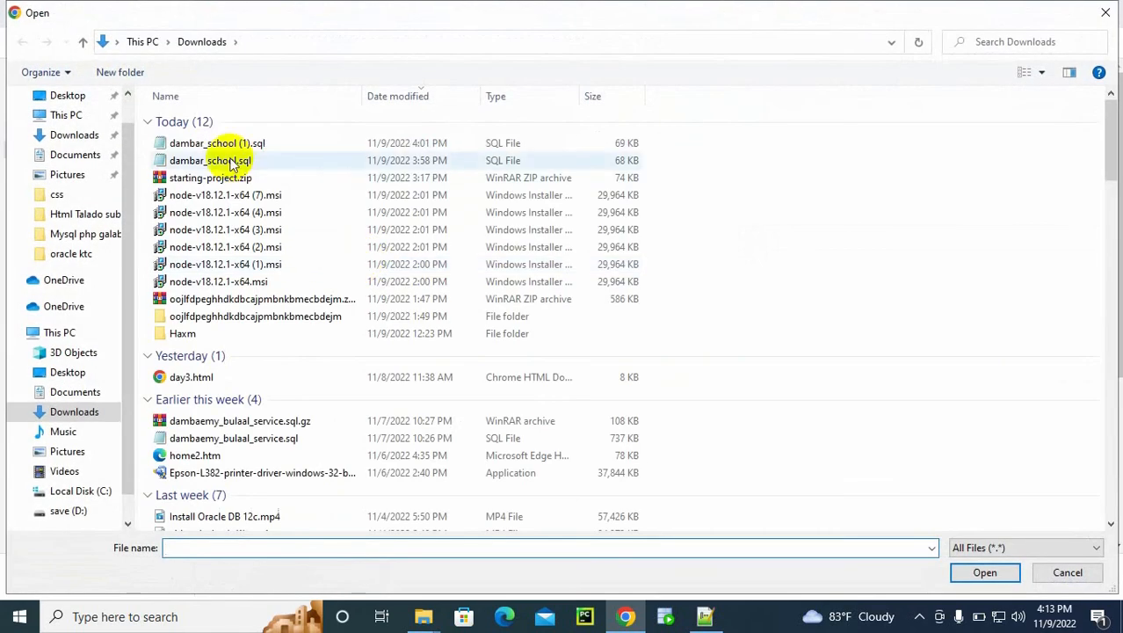
double_click(222, 143)
drag(1109, 188, 1114, 549)
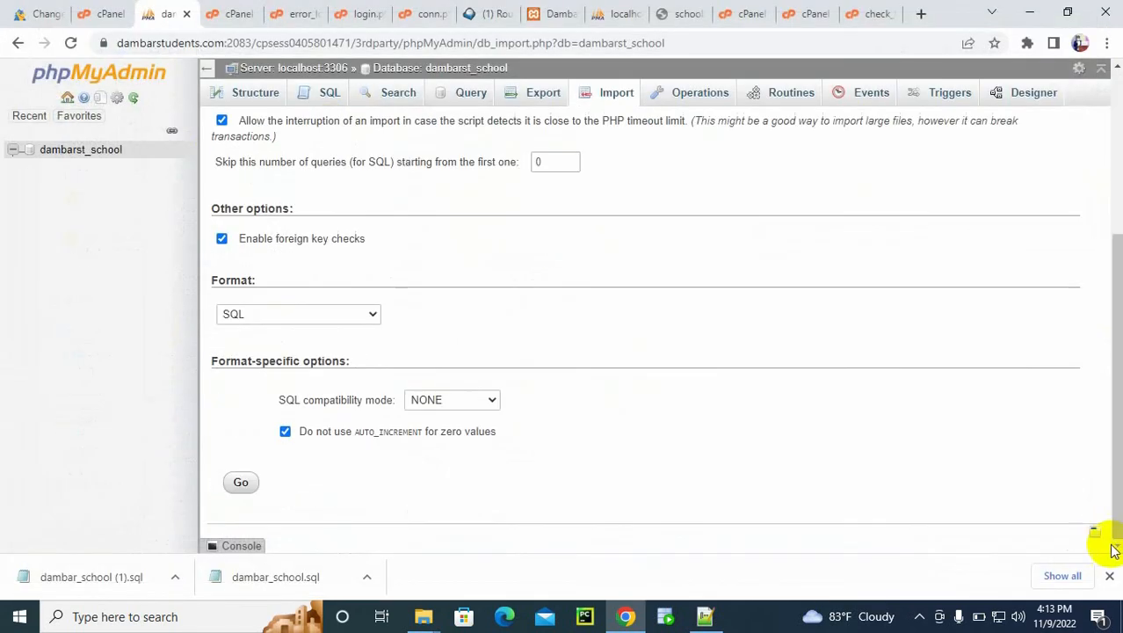
click(243, 483)
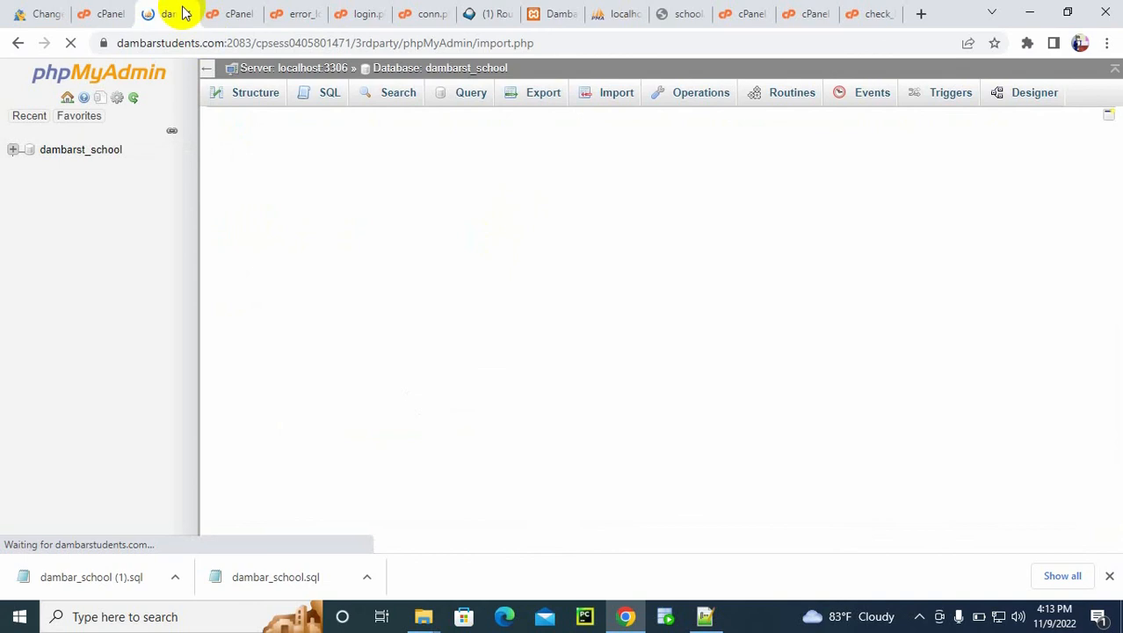
Step: In cPanel's MySQL Databases page, add the user dambarst_school to the dambarst_school database with all privileges
click(95, 13)
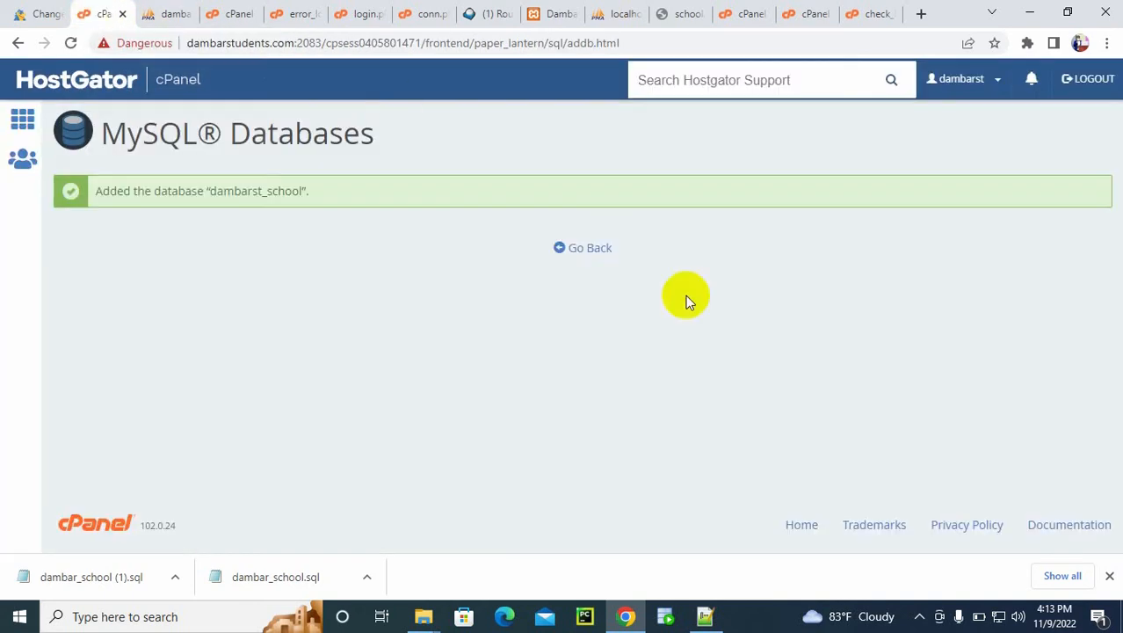
click(550, 248)
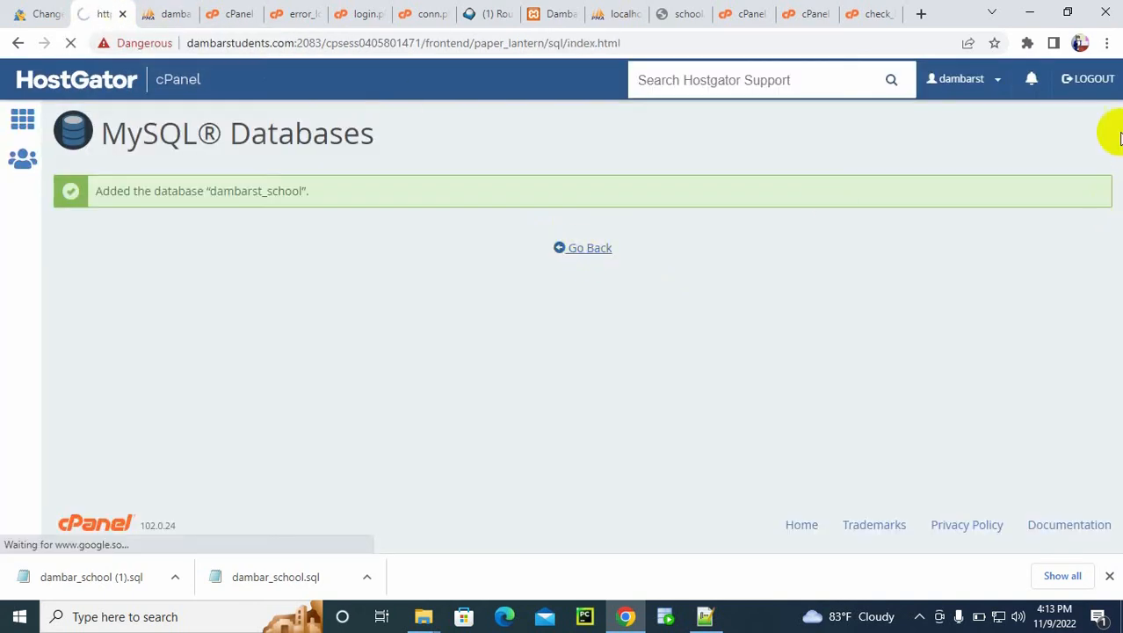
drag(1116, 127, 1105, 447)
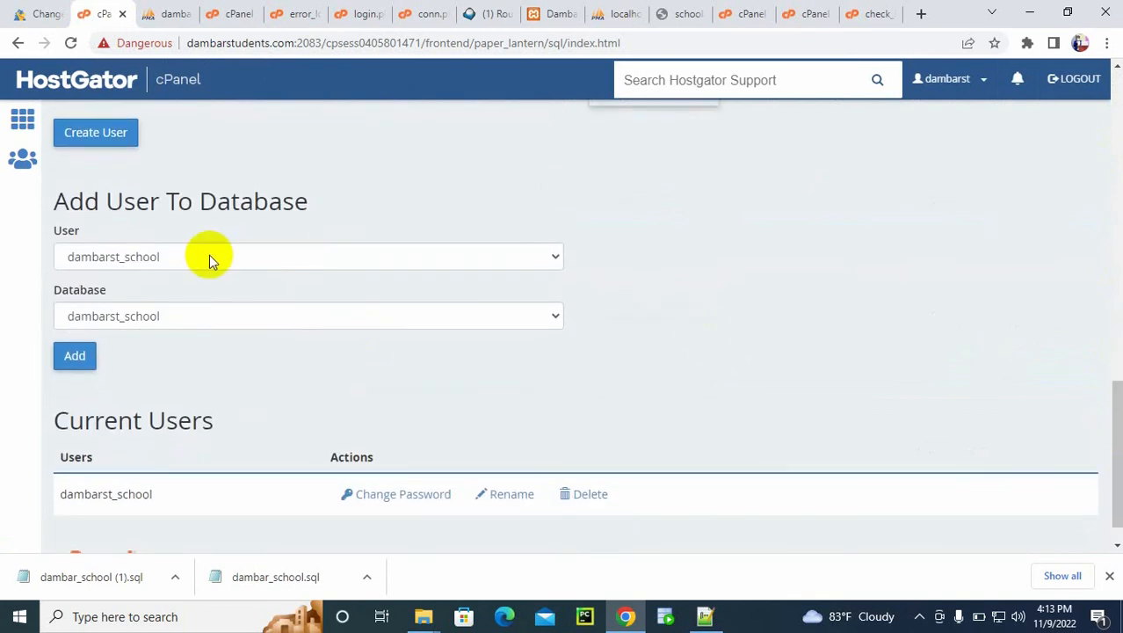
click(85, 364)
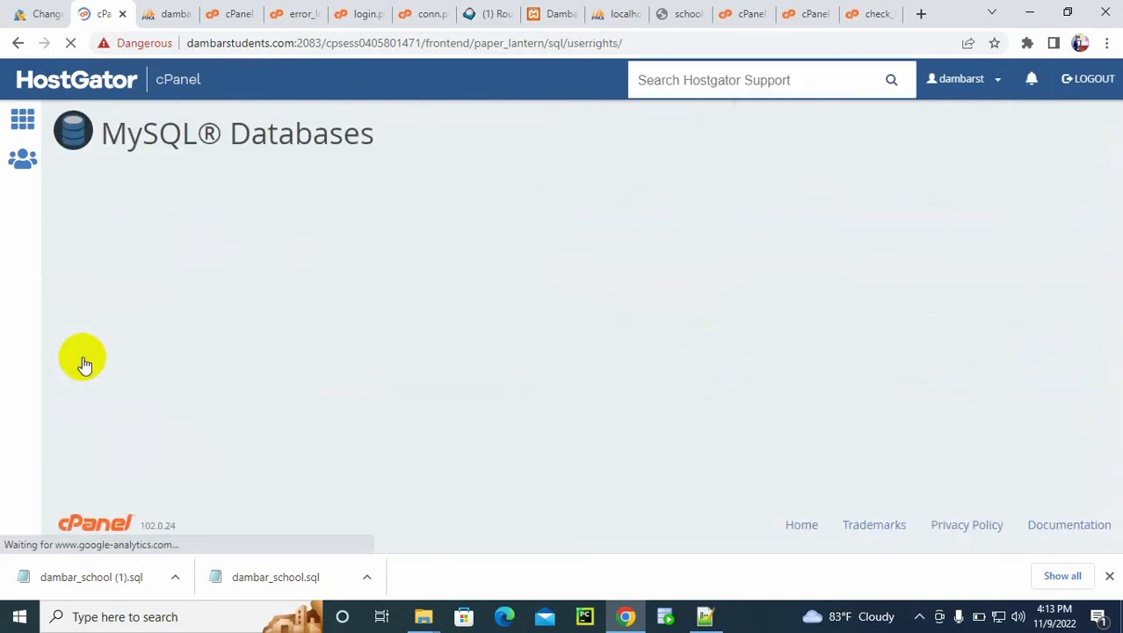
click(111, 281)
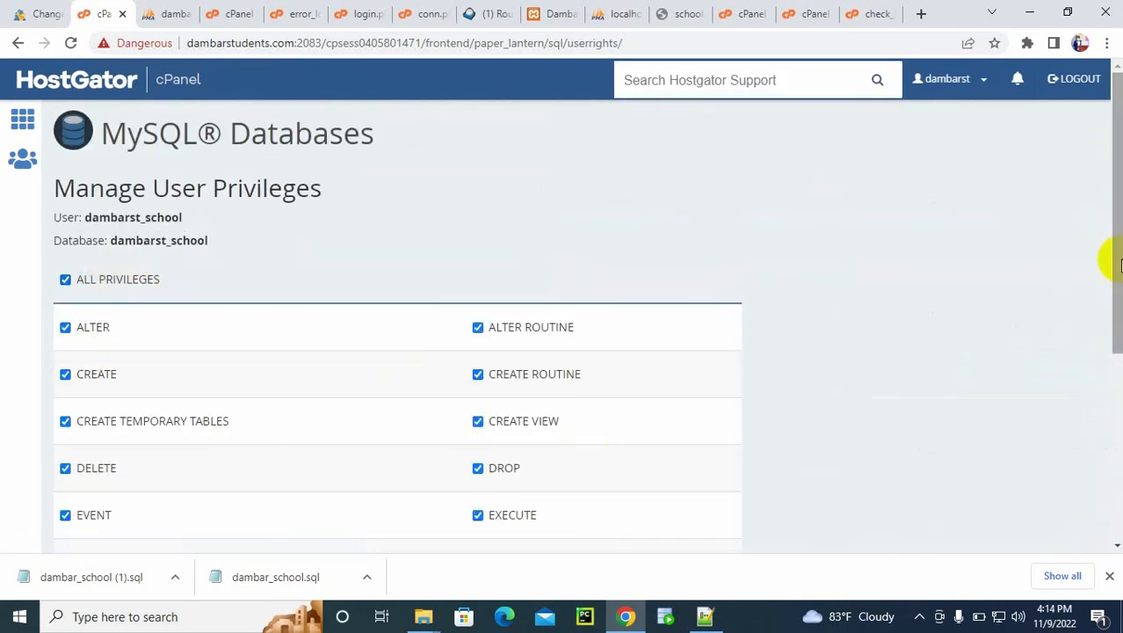
drag(1102, 258, 1096, 534)
click(105, 434)
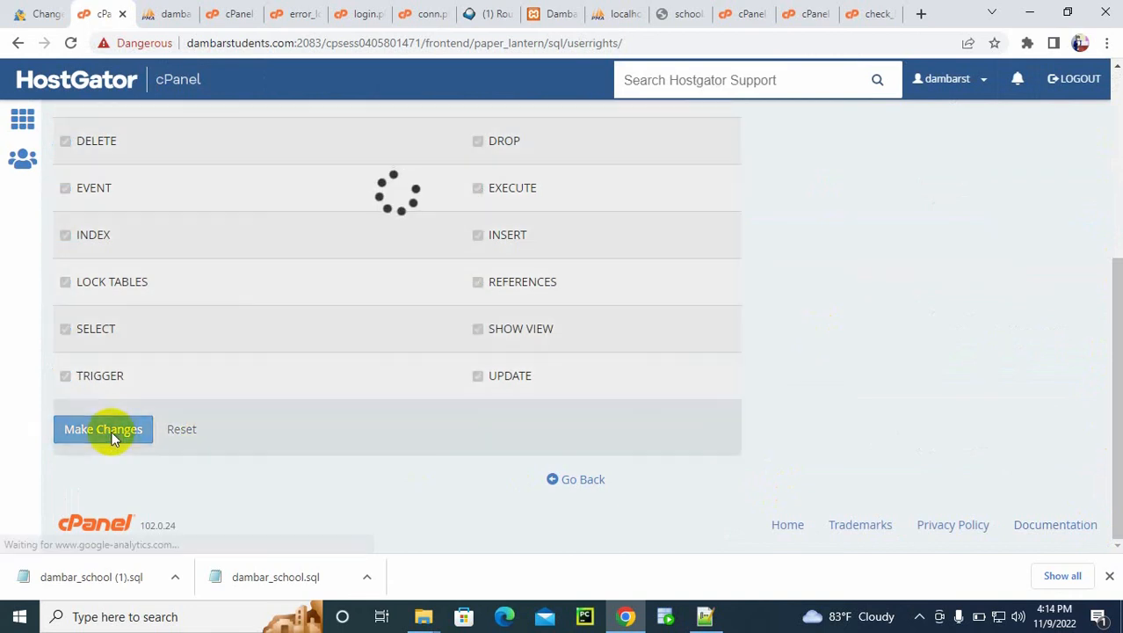
Step: Go to the hosted site's failed login page and open the site root by removing php/login.php from its address
click(561, 12)
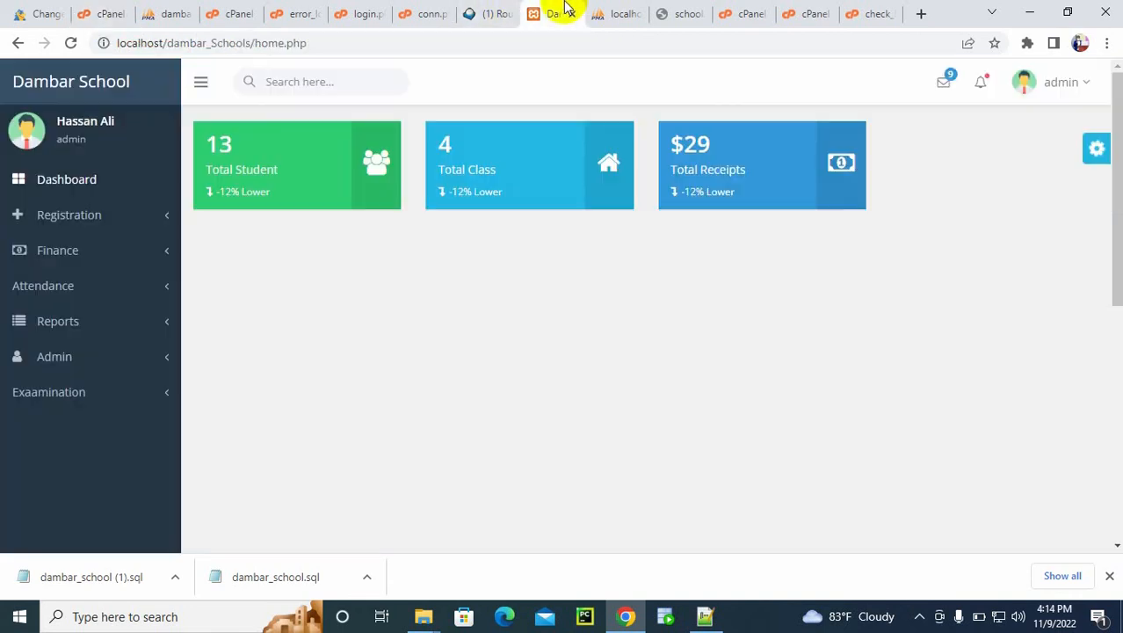
click(682, 12)
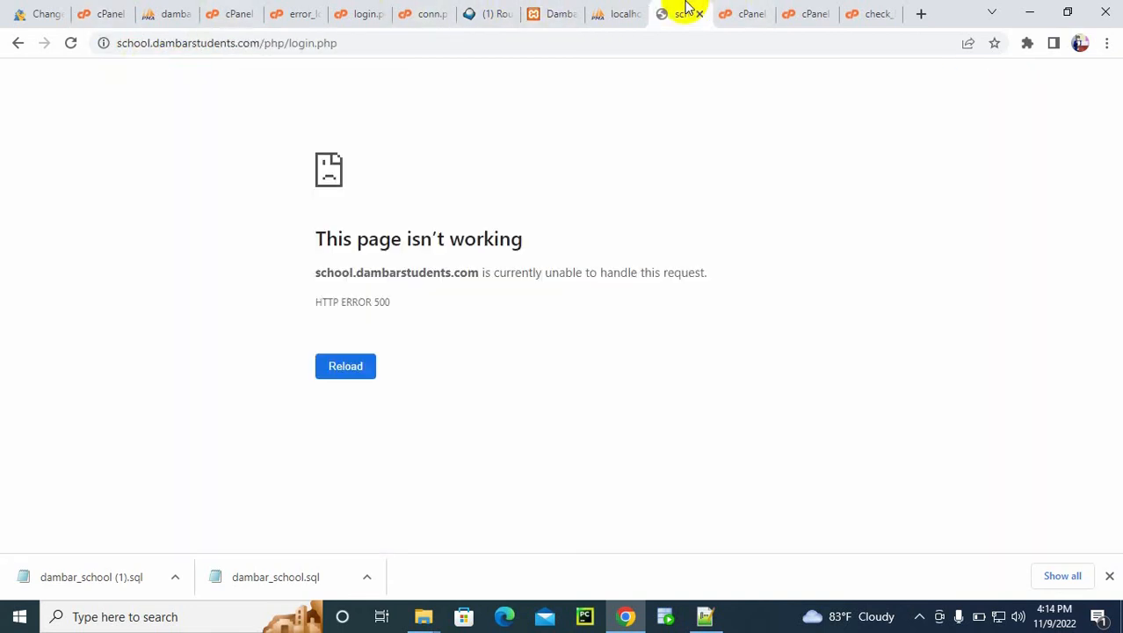
drag(266, 43, 402, 47)
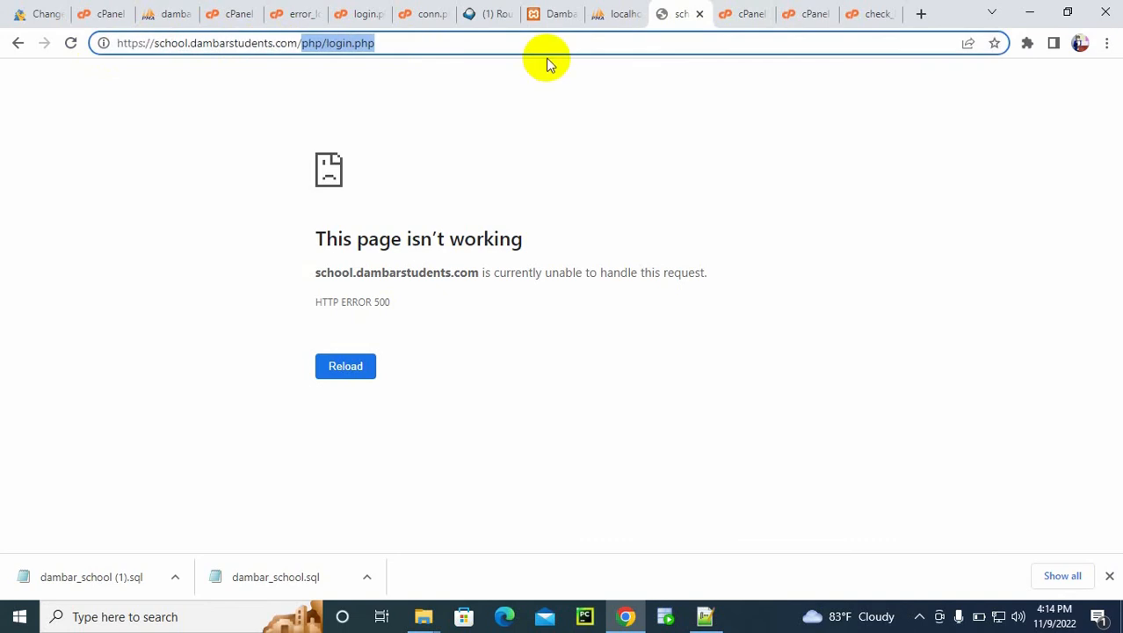
key(BackSpace)
key(Return)
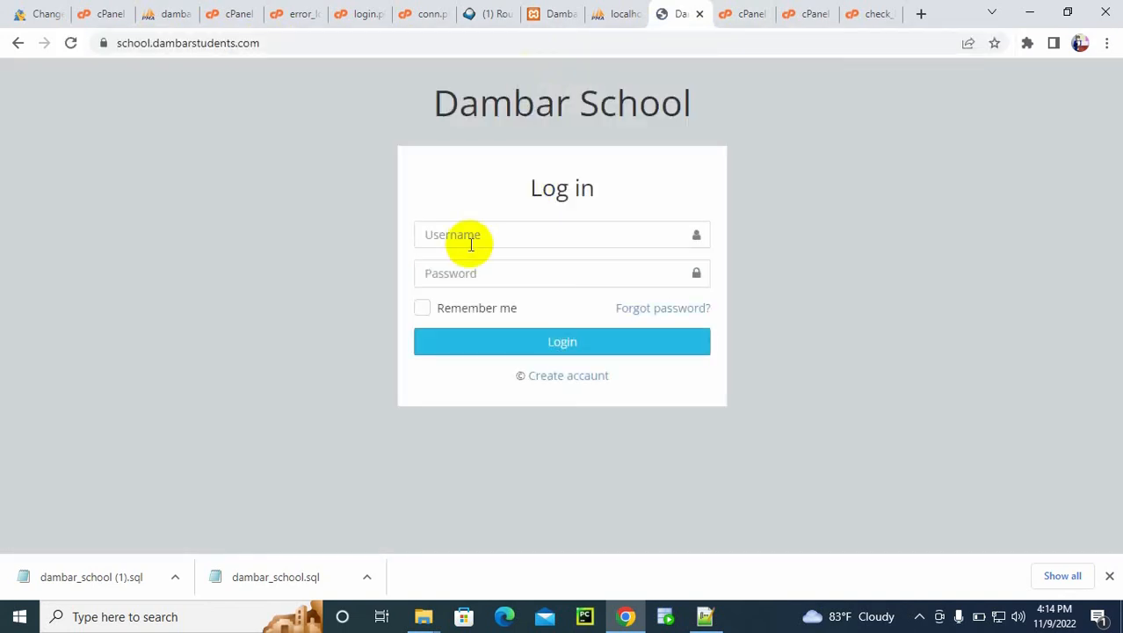
Step: Log in to the hosted Dambar School site as admin with the account password, and decline saving the password
click(470, 245)
text(adm)
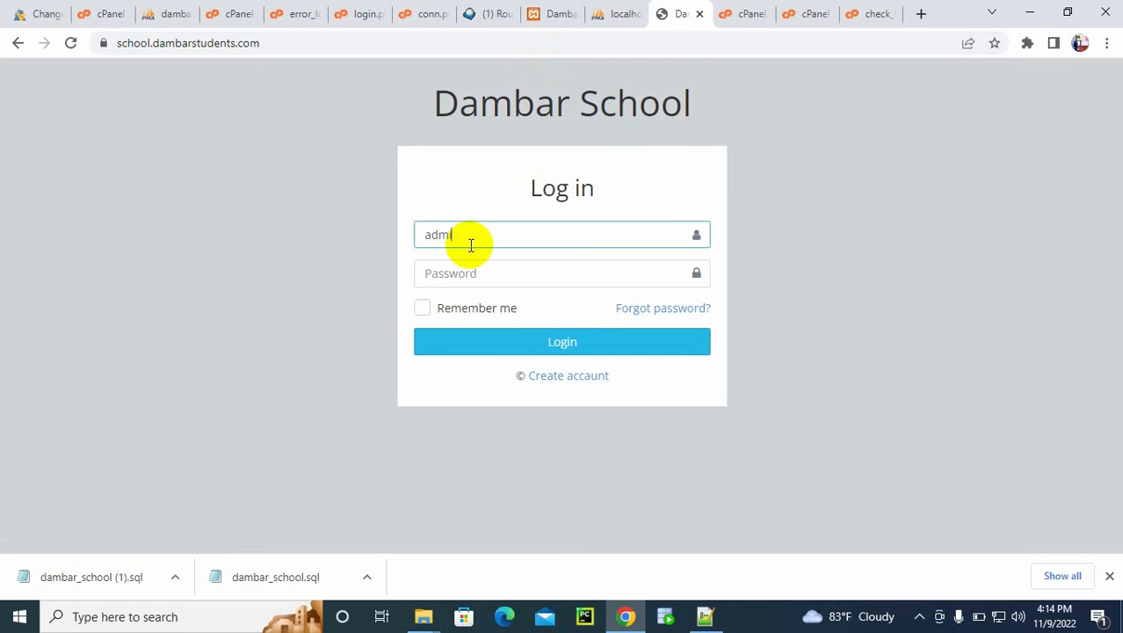
text(in)
key(Tab)
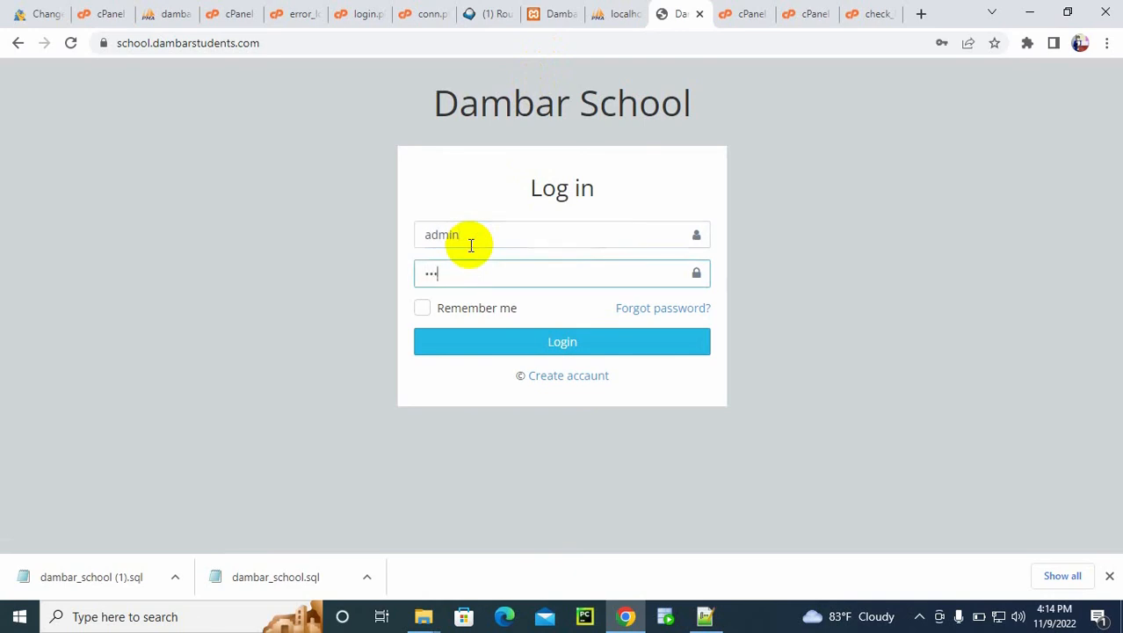
click(551, 342)
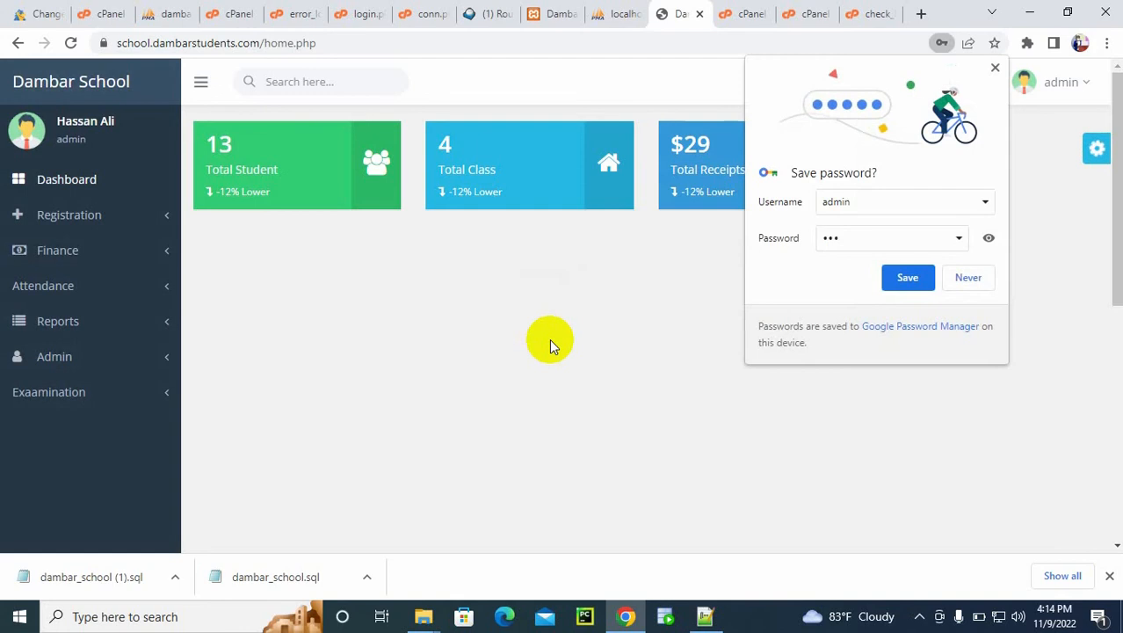
click(962, 278)
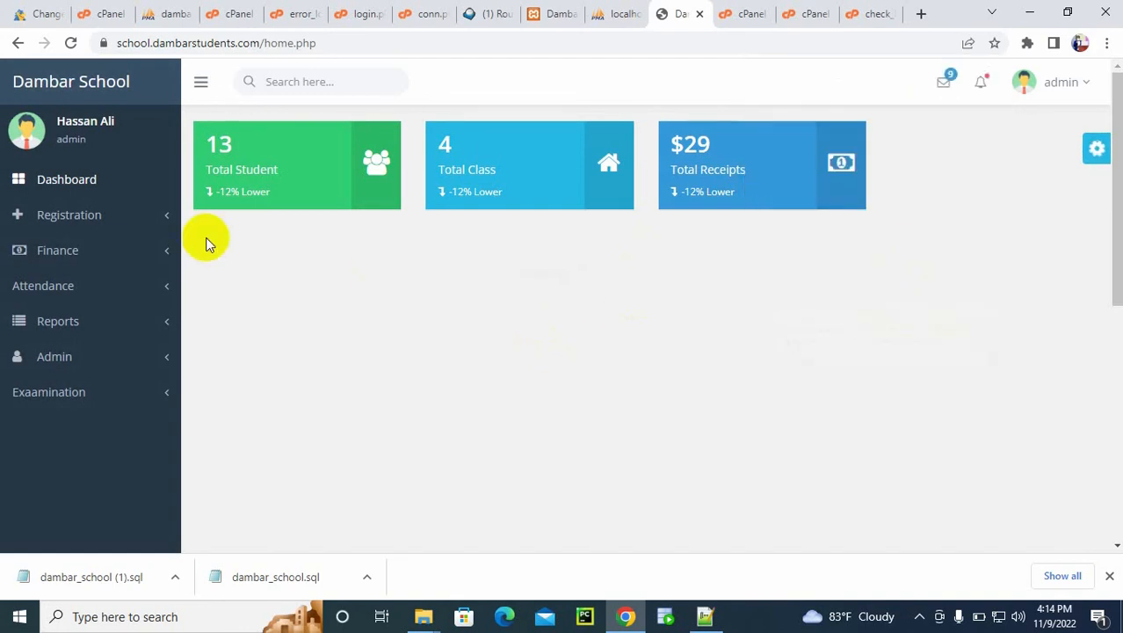
Step: Register a new shift named Test in the hosted Dambar School system
click(68, 226)
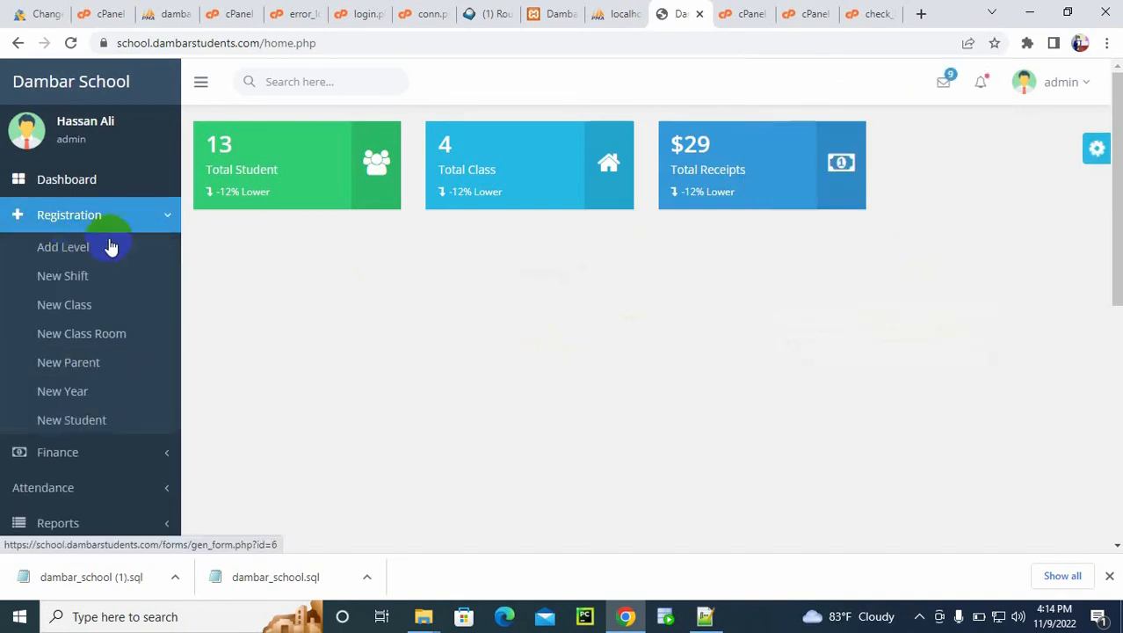
click(85, 278)
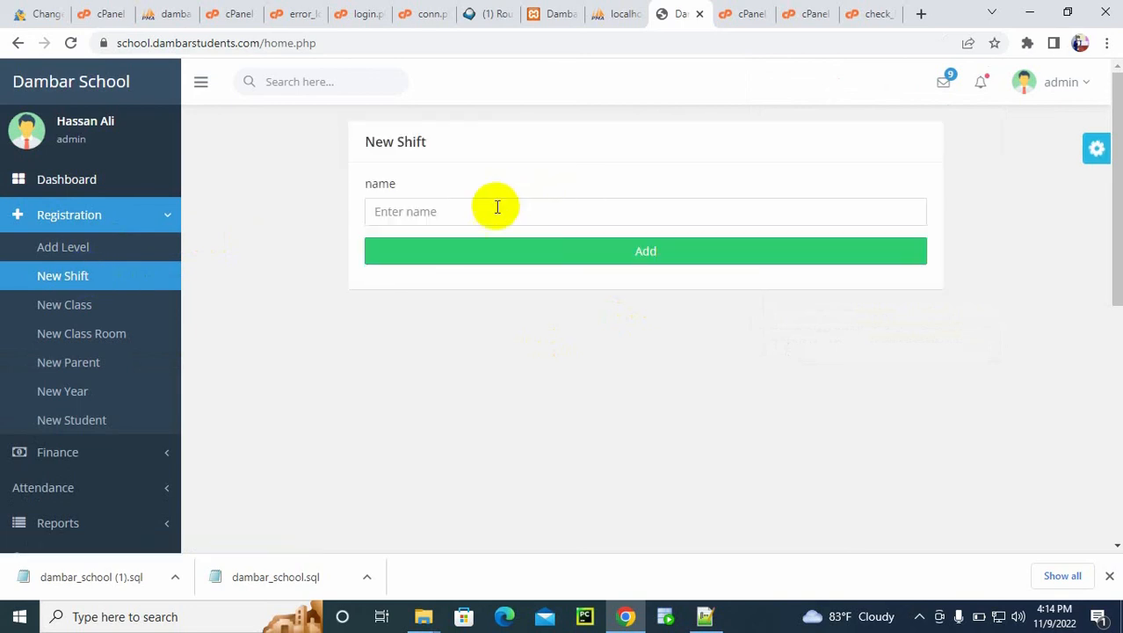
click(486, 206)
text(Test)
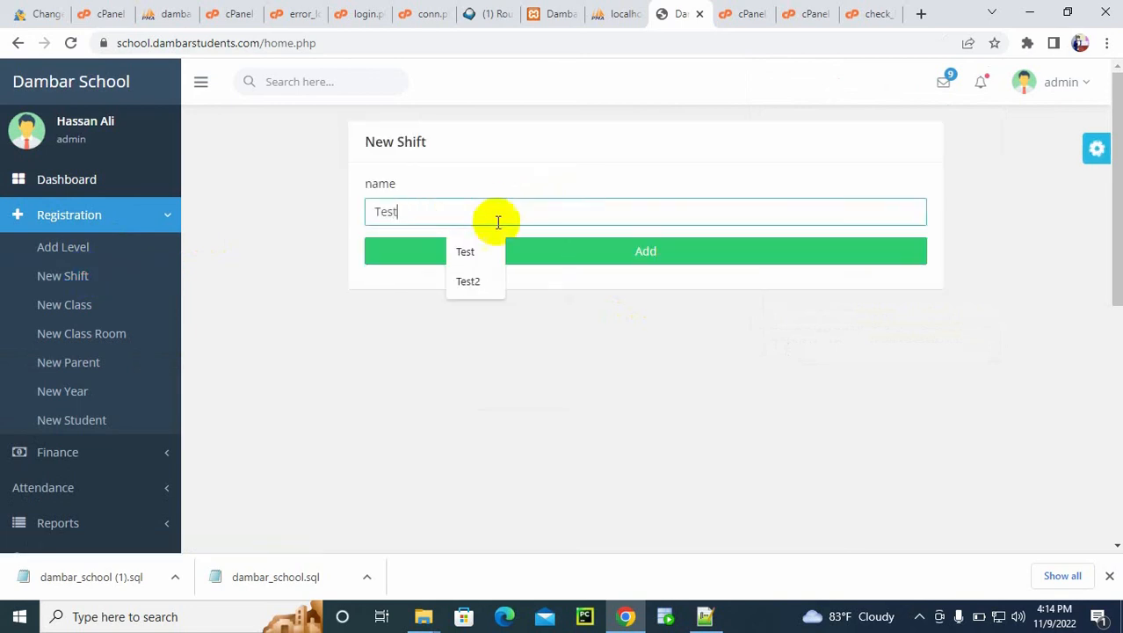
click(639, 257)
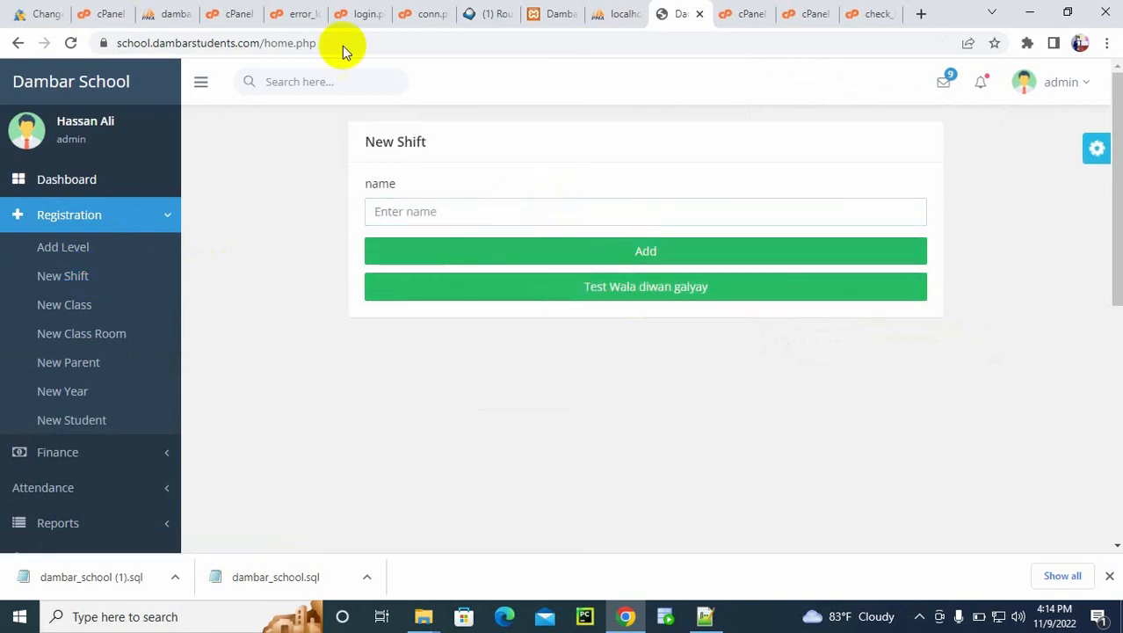
Step: Switch to phpMyAdmin and browse the shift table of dambarst_school to check for the added record
click(173, 11)
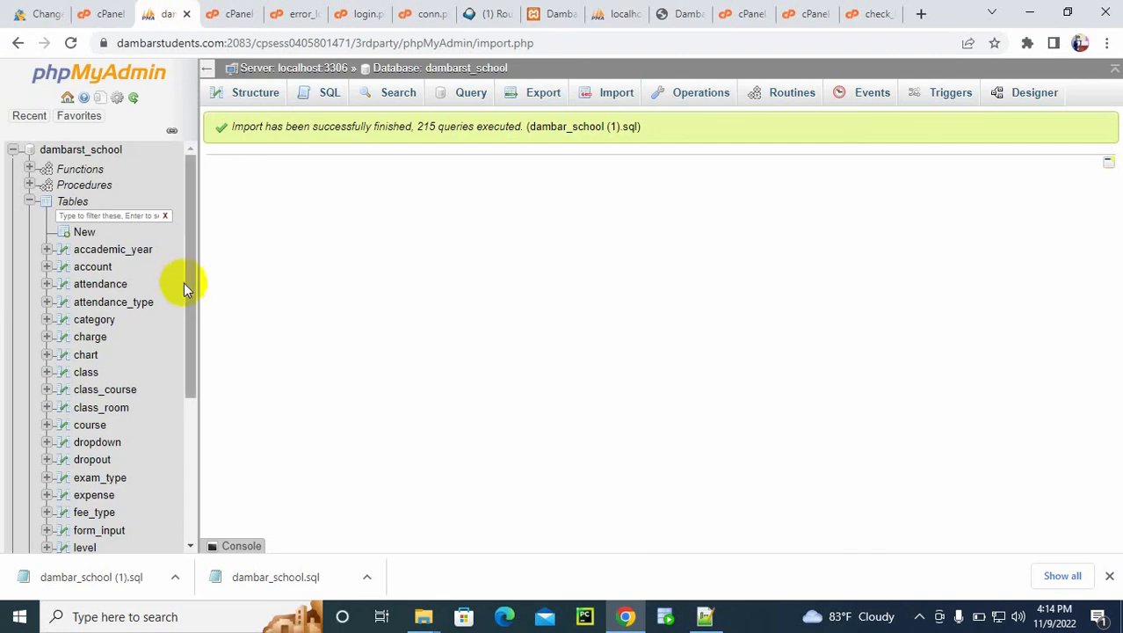
drag(191, 289, 191, 411)
click(78, 481)
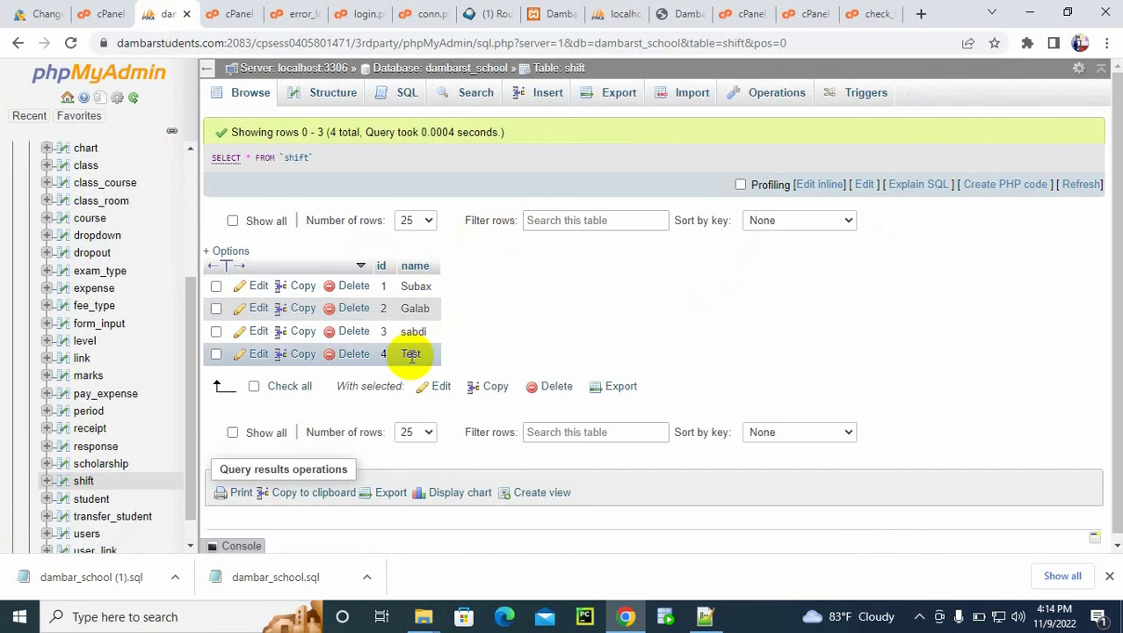
Step: Close the localhost copy of Dambar School and return to the hosted site
click(547, 9)
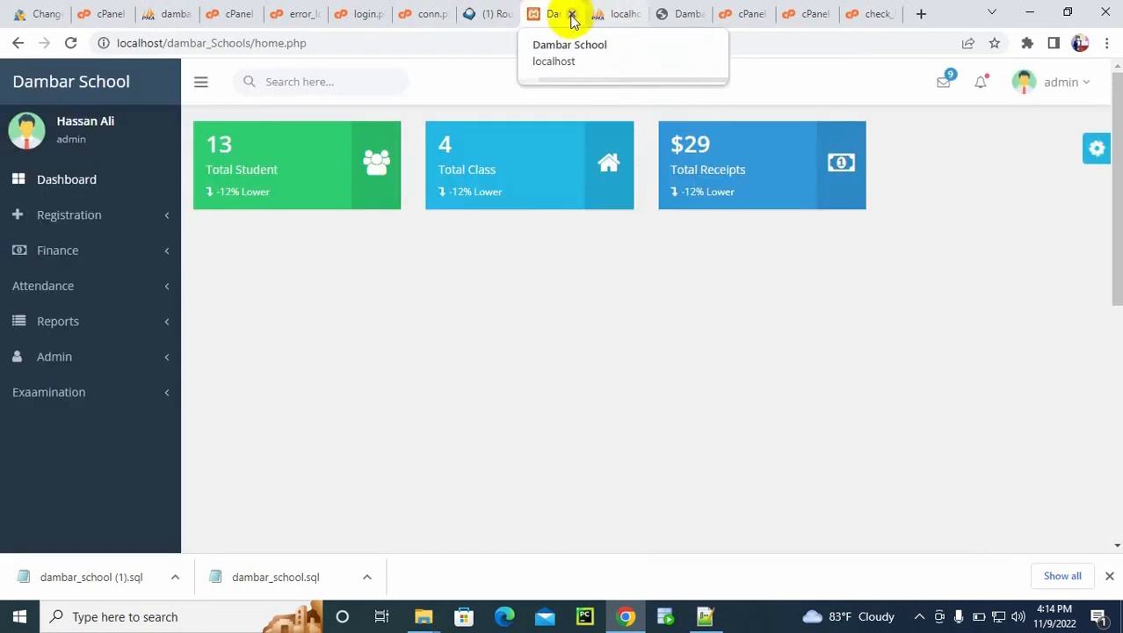
click(572, 14)
click(619, 13)
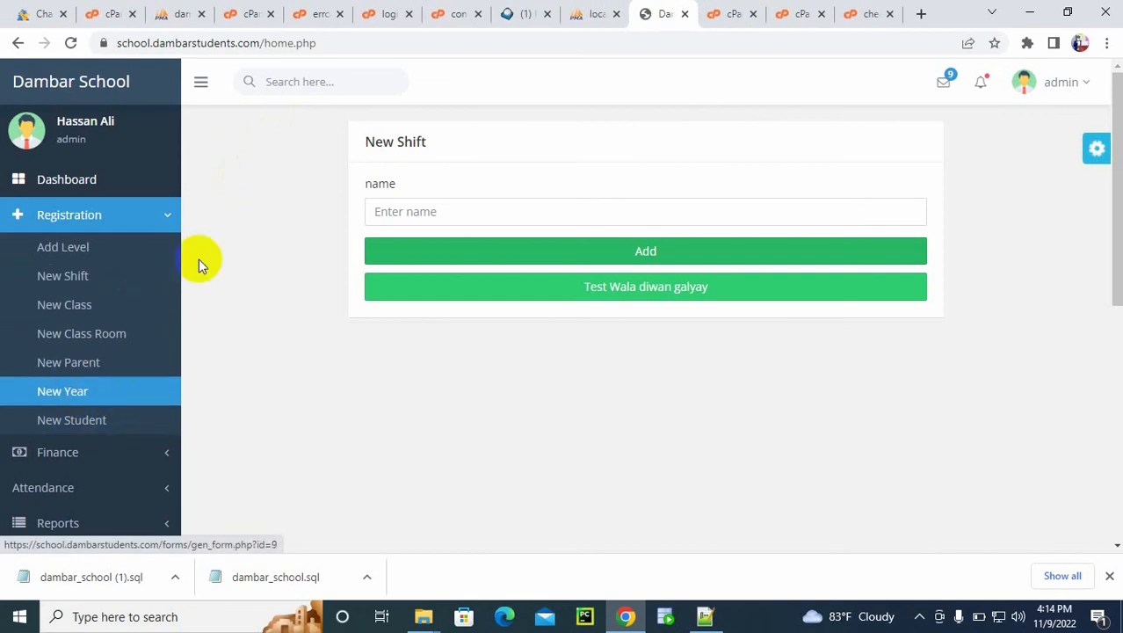
click(156, 220)
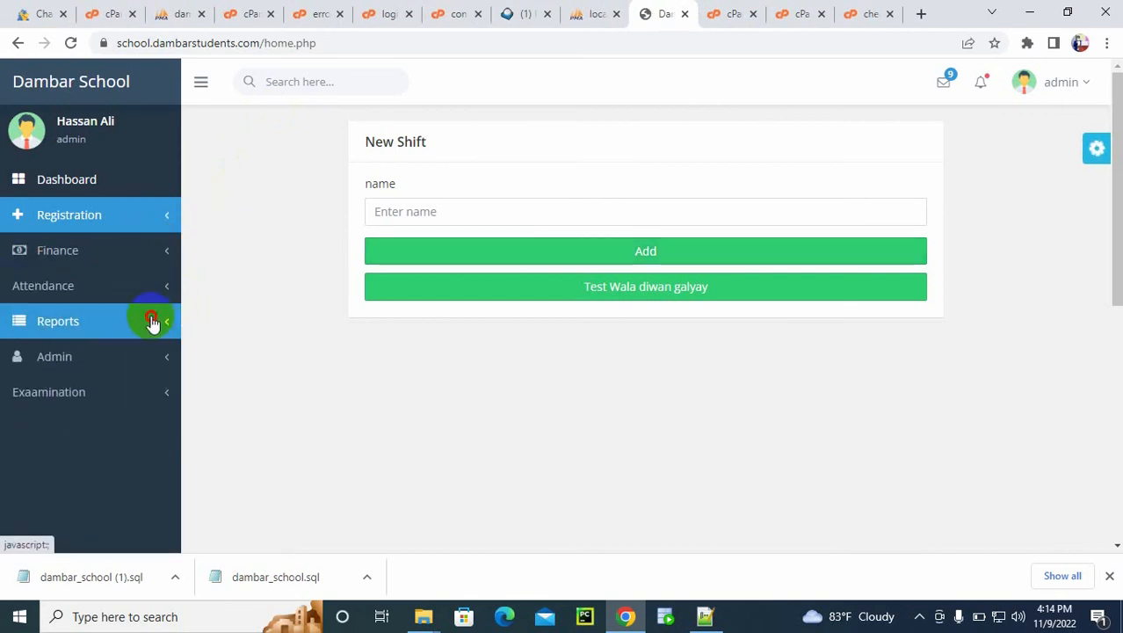
click(151, 322)
click(159, 333)
click(140, 394)
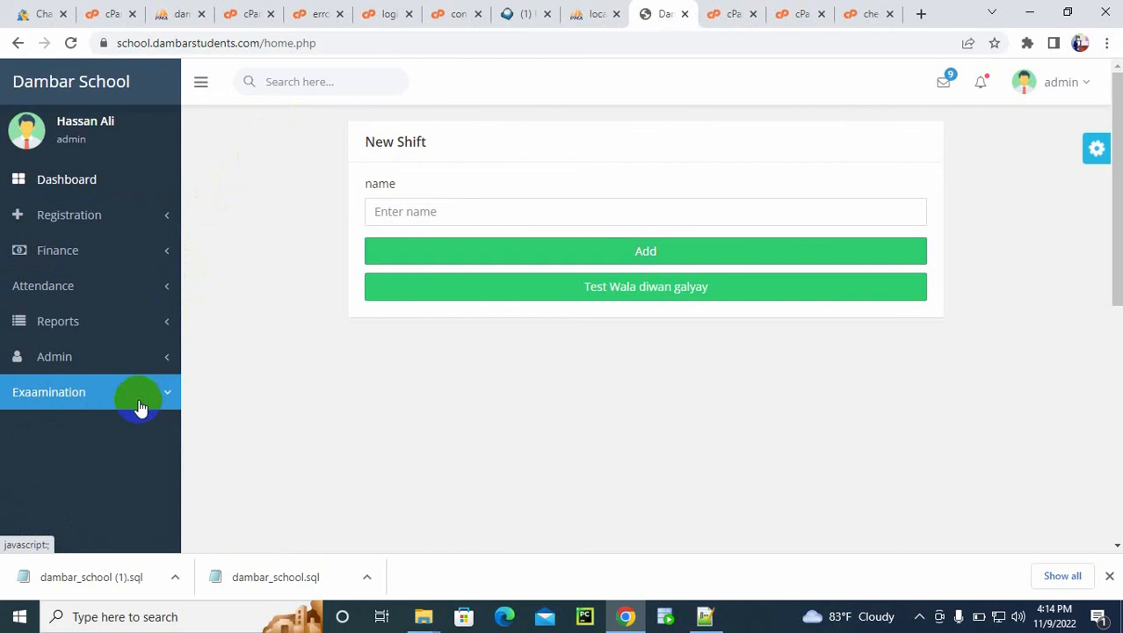
Step: Run the Exam Result report for class Grade One(A)Subax, exam Imtixaan Shahri and year 2022/2023
drag(1118, 198, 1114, 242)
click(69, 451)
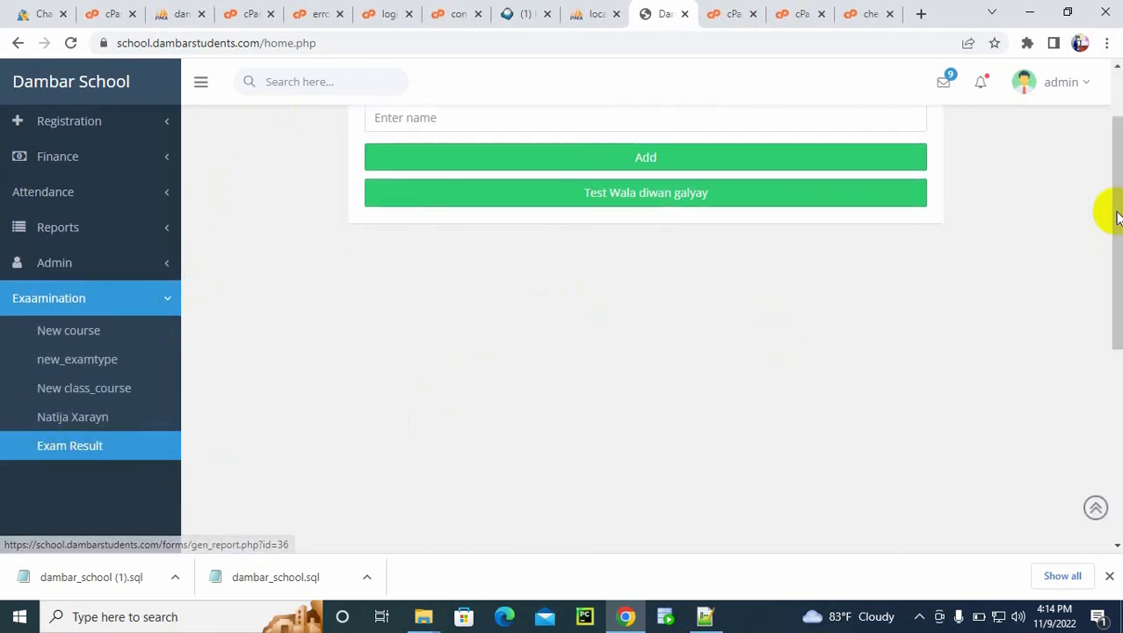
scroll(1114, 213, up, 2)
click(302, 215)
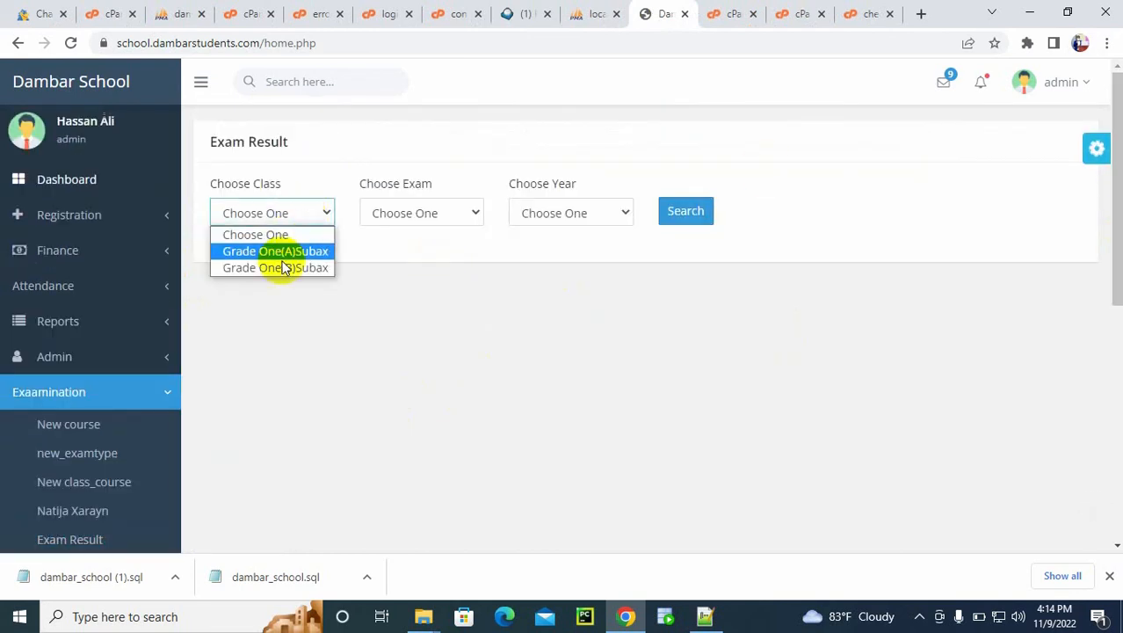
click(277, 256)
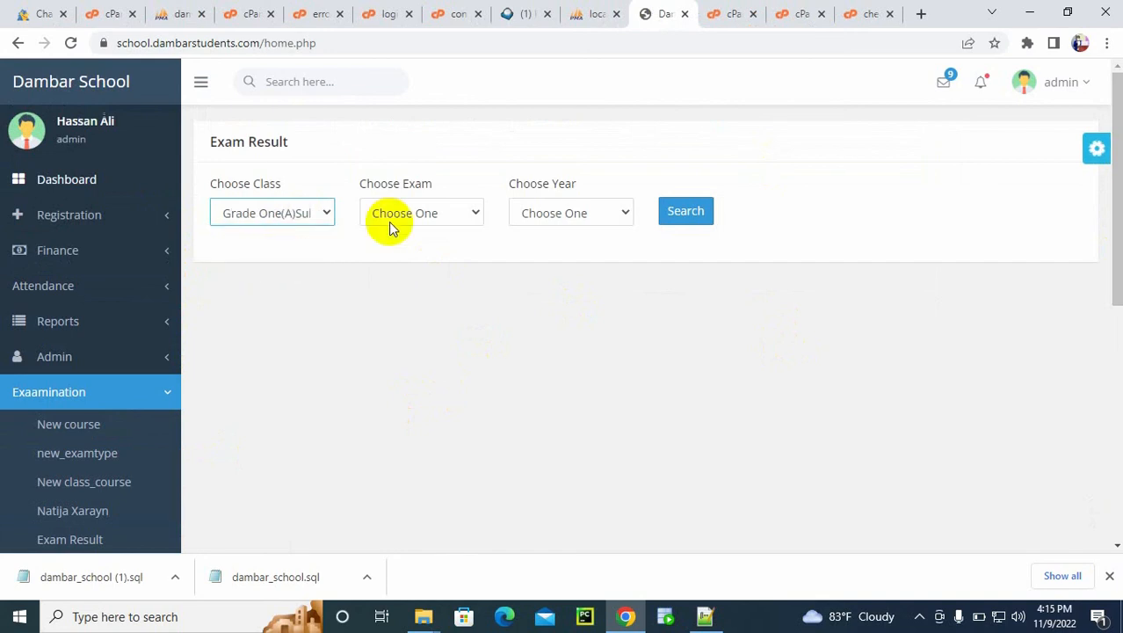
click(421, 212)
click(462, 251)
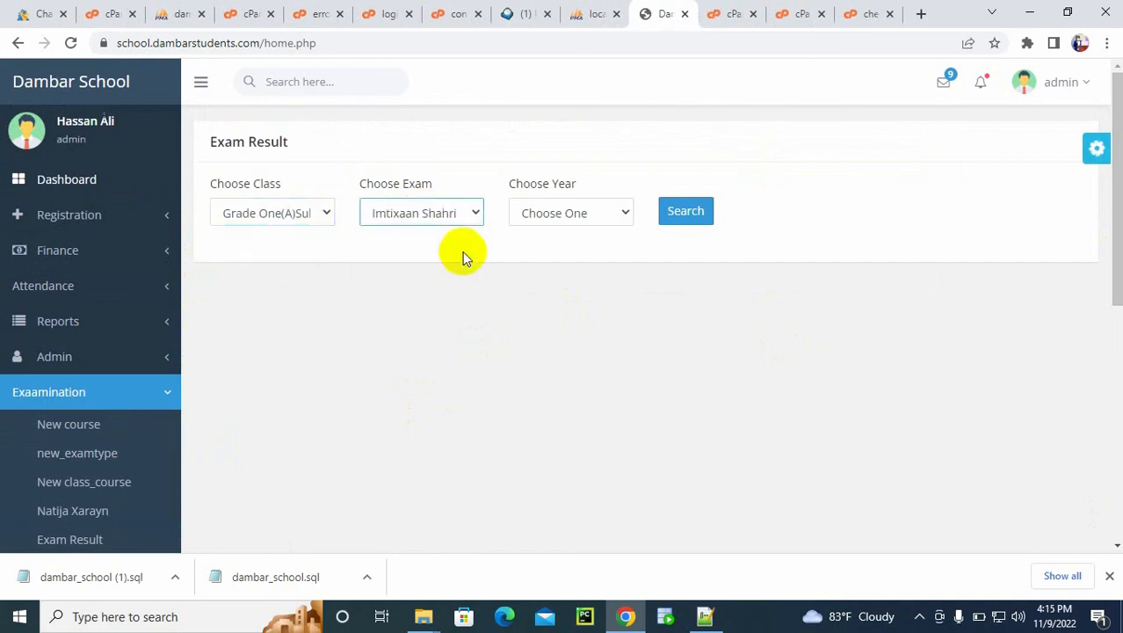
click(580, 212)
click(577, 250)
click(684, 216)
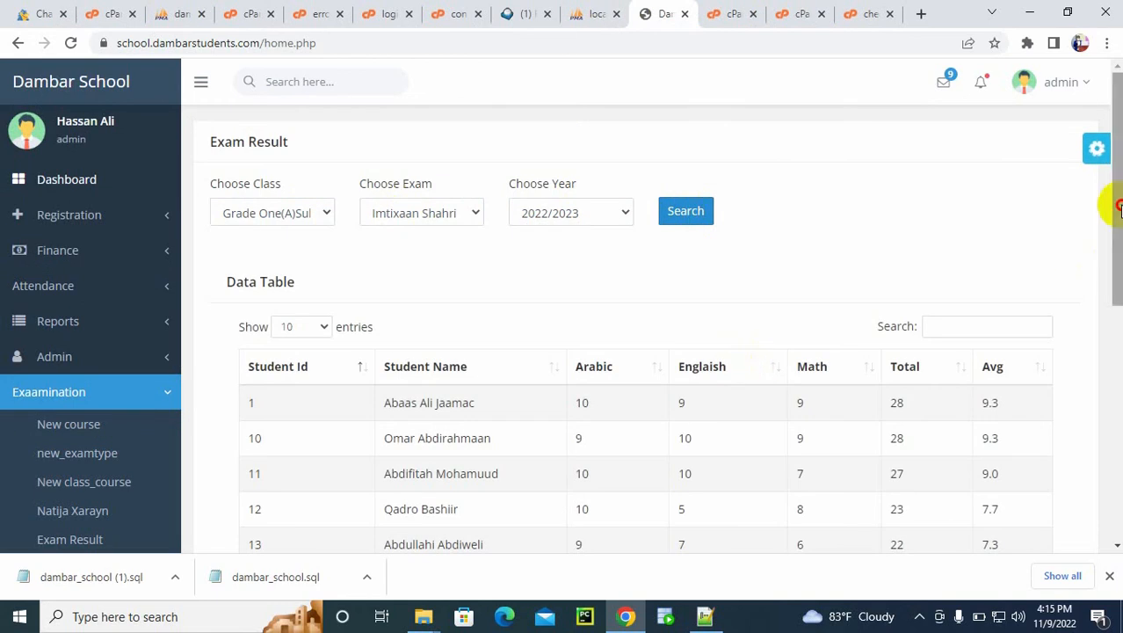
Step: Review the students' marks in the exam result table and return to the dashboard
drag(1110, 205, 1116, 254)
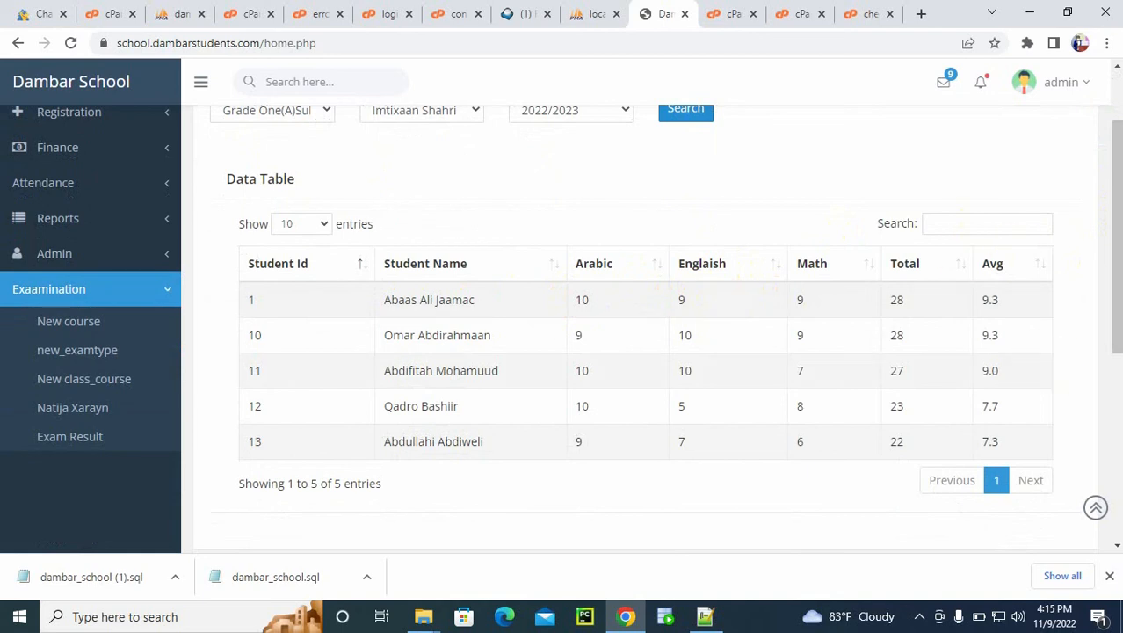
drag(1116, 276, 1116, 227)
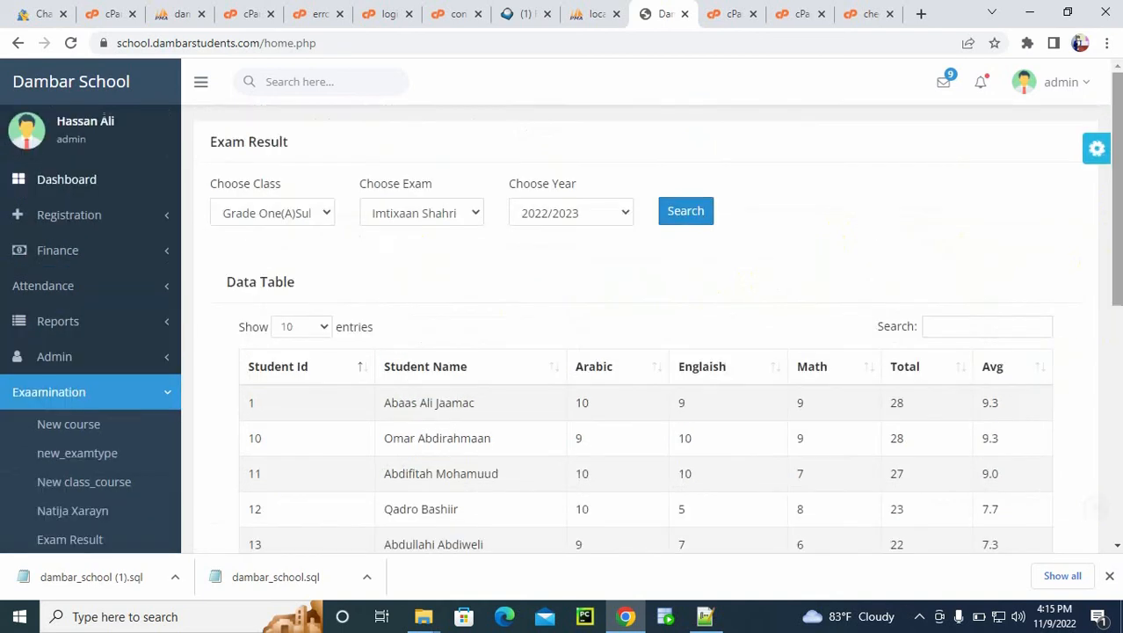
click(106, 182)
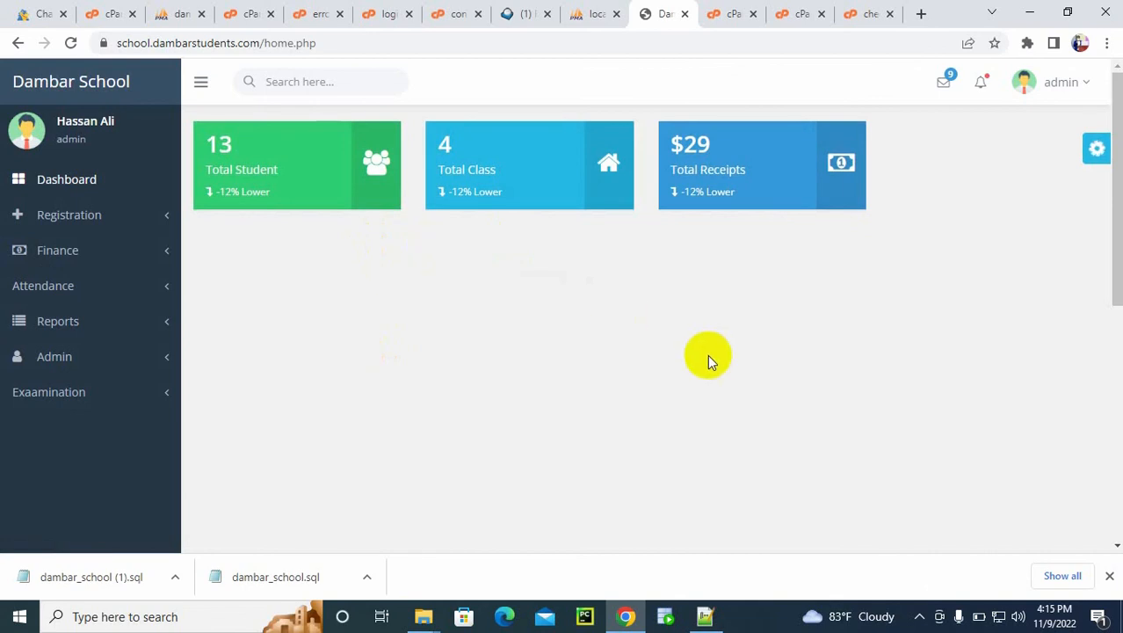
Step: Switch to Notepad++ and list the hosting steps in a new file on separate lines: subdomain, folder import, database
click(706, 615)
click(599, 235)
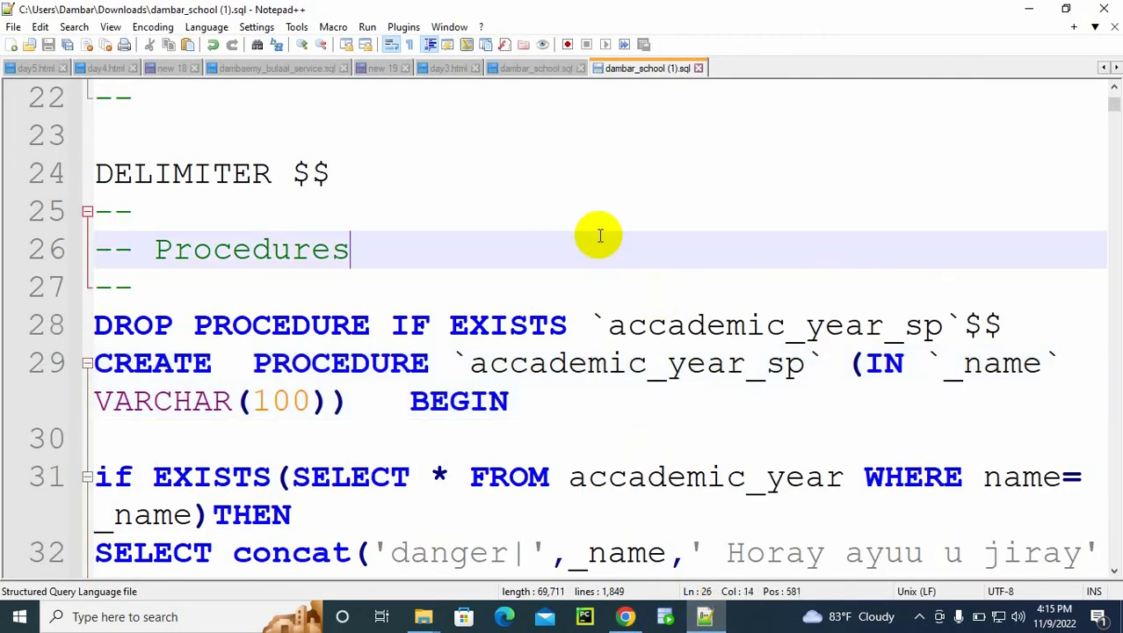
key(ctrl+n)
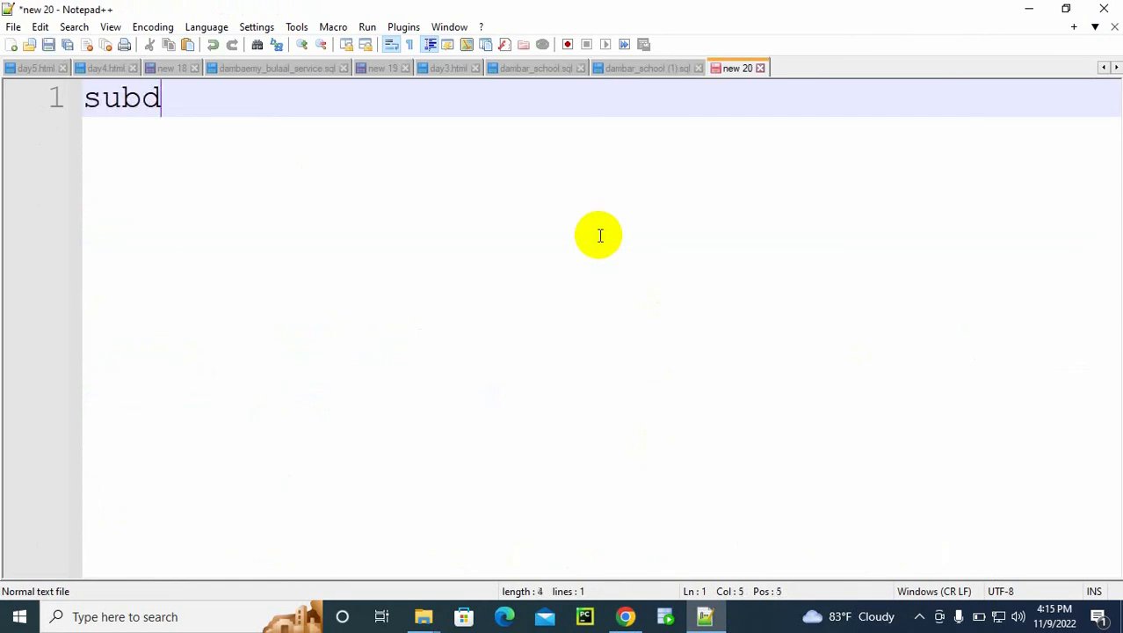
text(subdomain)
key(Return)
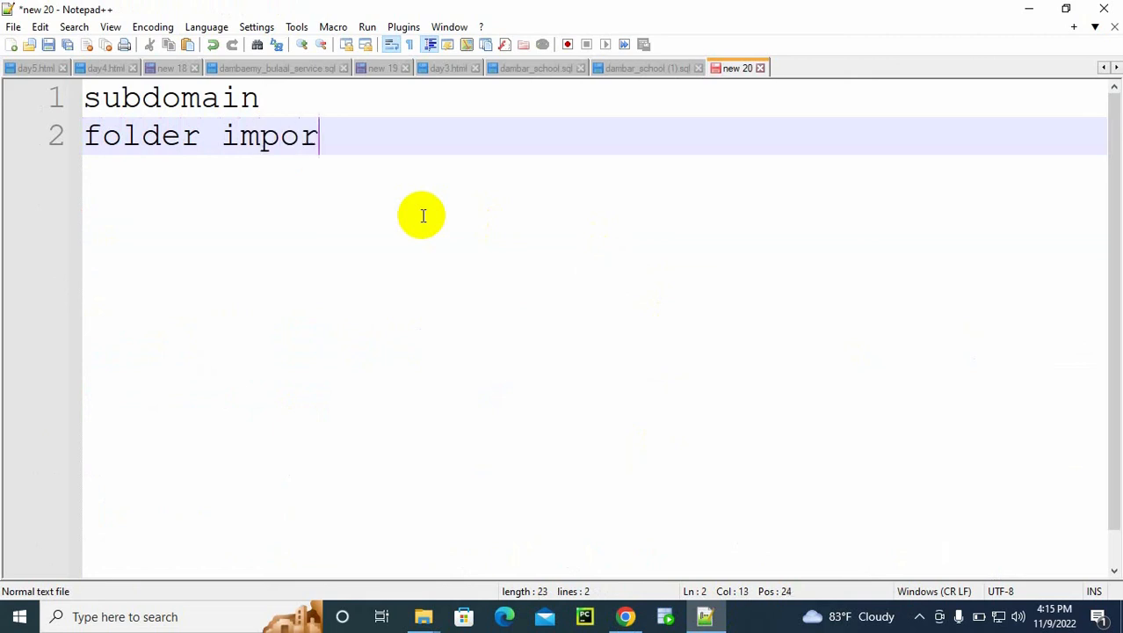
key(Return)
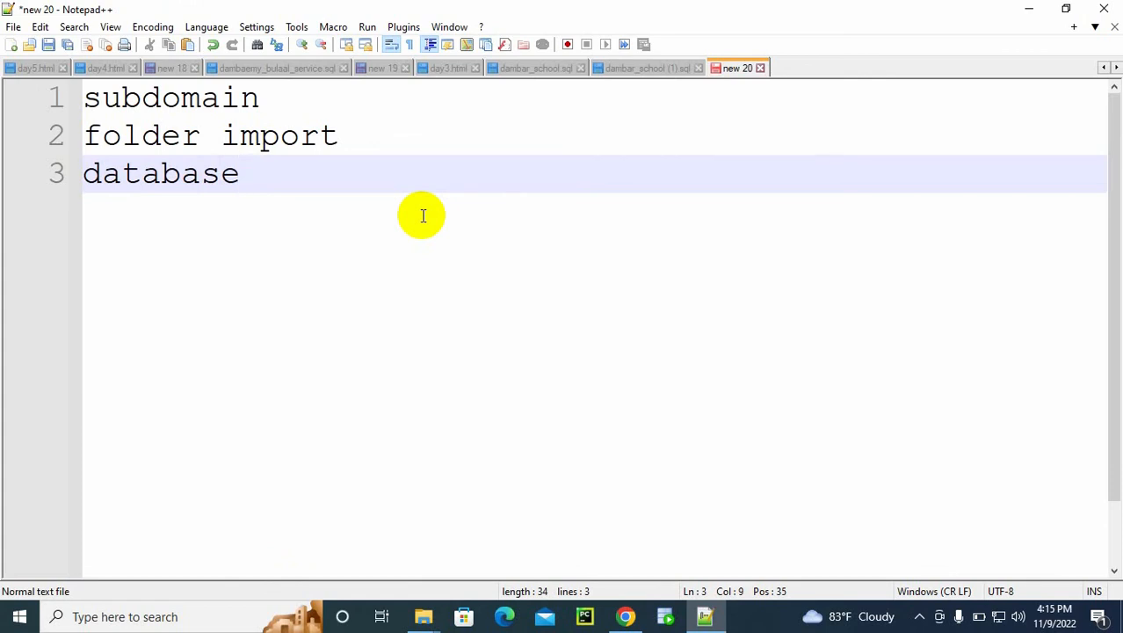
Step: Switch back to Chrome and reload the dashboard of the hosted Dambar School site
click(626, 616)
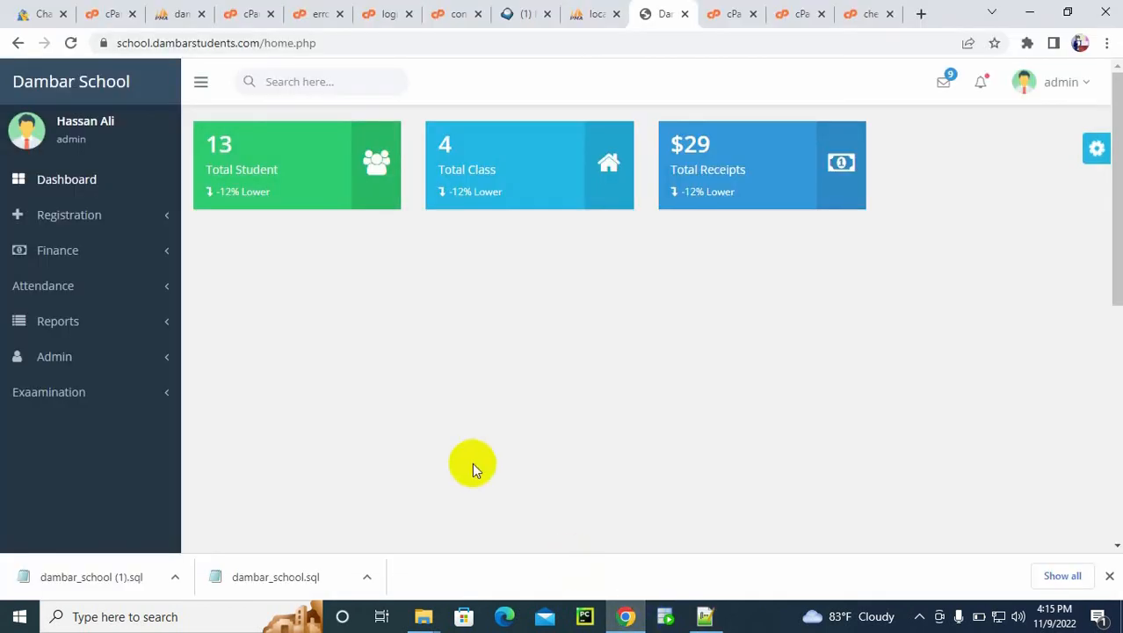
click(77, 180)
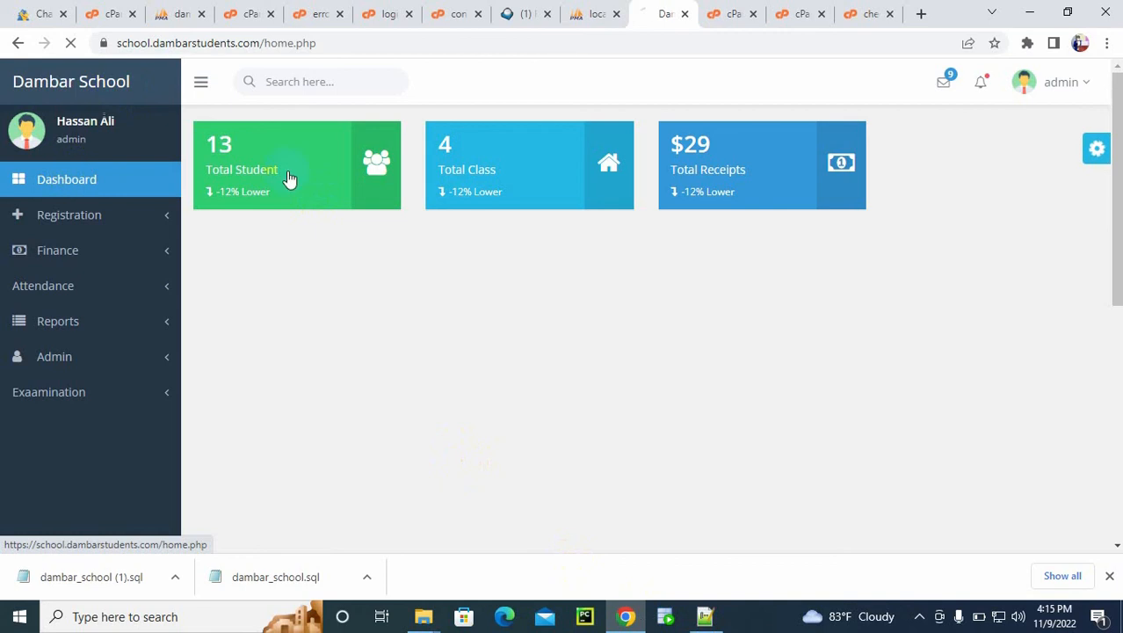